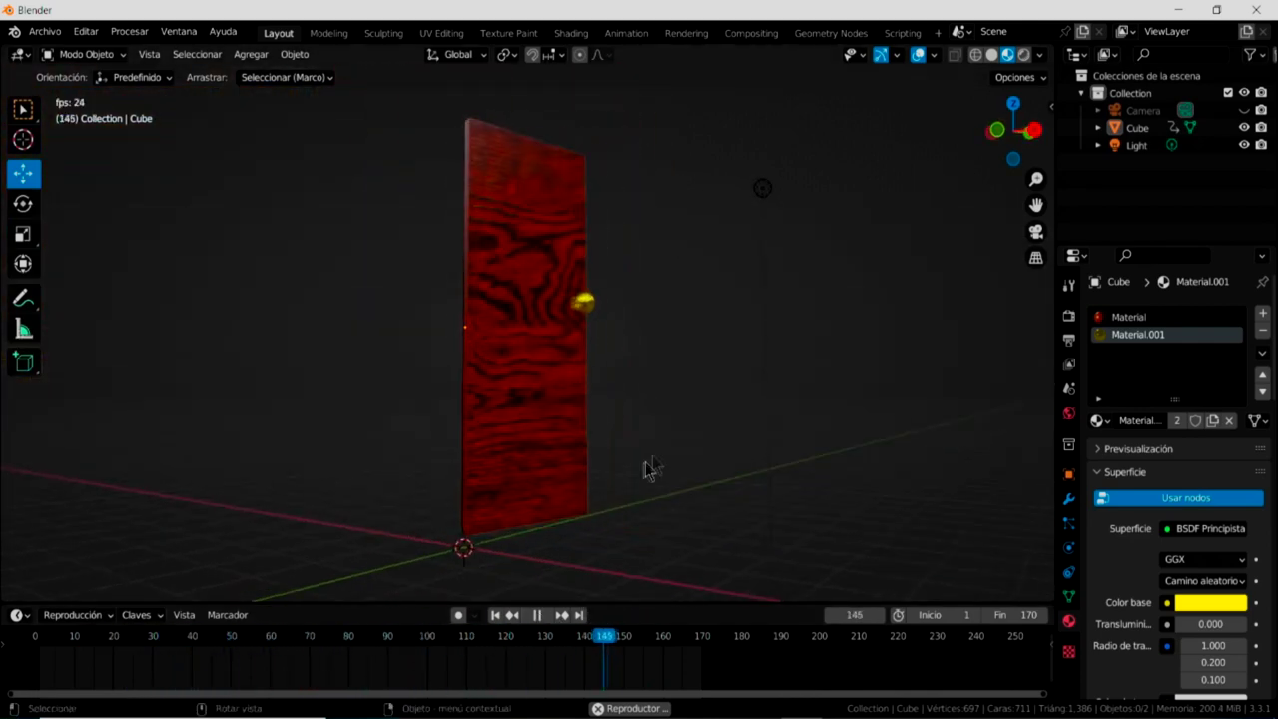
Orbit and zoom around the finished swinging red door to view it edge-on.
{"action": "mouse_move", "coordinate": [605, 502]}
{"action": "middle_mouse_down"}
{"action": "mouse_move", "coordinate": [825, 529]}
{"action": "mouse_move", "coordinate": [765, 530]}
{"action": "mouse_move", "coordinate": [708, 504]}
{"action": "middle_mouse_up"}
{"action": "scroll", "coordinate": [704, 509], "scroll_direction": "up", "scroll_amount": 2}
{"action": "scroll", "coordinate": [701, 504], "scroll_direction": "up", "scroll_amount": 4}
{"action": "scroll", "coordinate": [729, 506], "scroll_direction": "up", "scroll_amount": 3}
{"action": "mouse_move", "coordinate": [763, 499]}
{"action": "middle_mouse_down"}
{"action": "mouse_move", "coordinate": [779, 506]}
{"action": "mouse_move", "coordinate": [739, 527]}
{"action": "middle_mouse_up"}
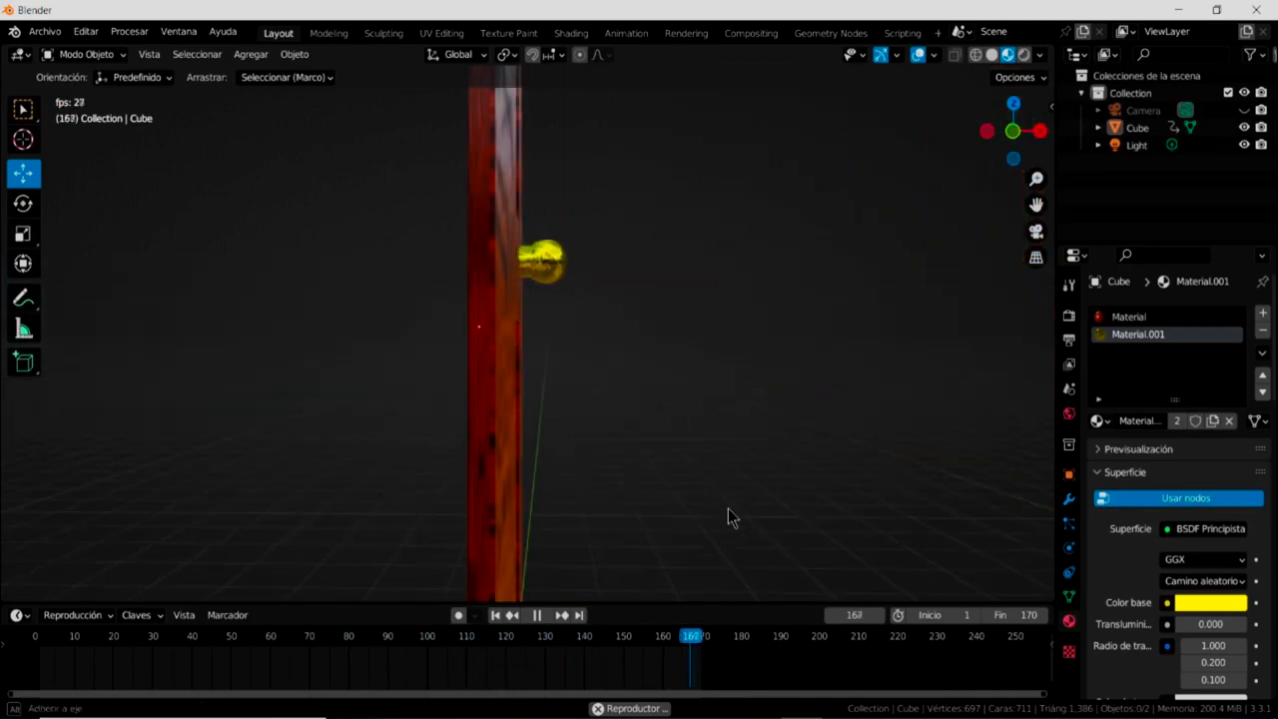
{"action": "scroll", "coordinate": [759, 545], "scroll_direction": "up", "scroll_amount": 3}
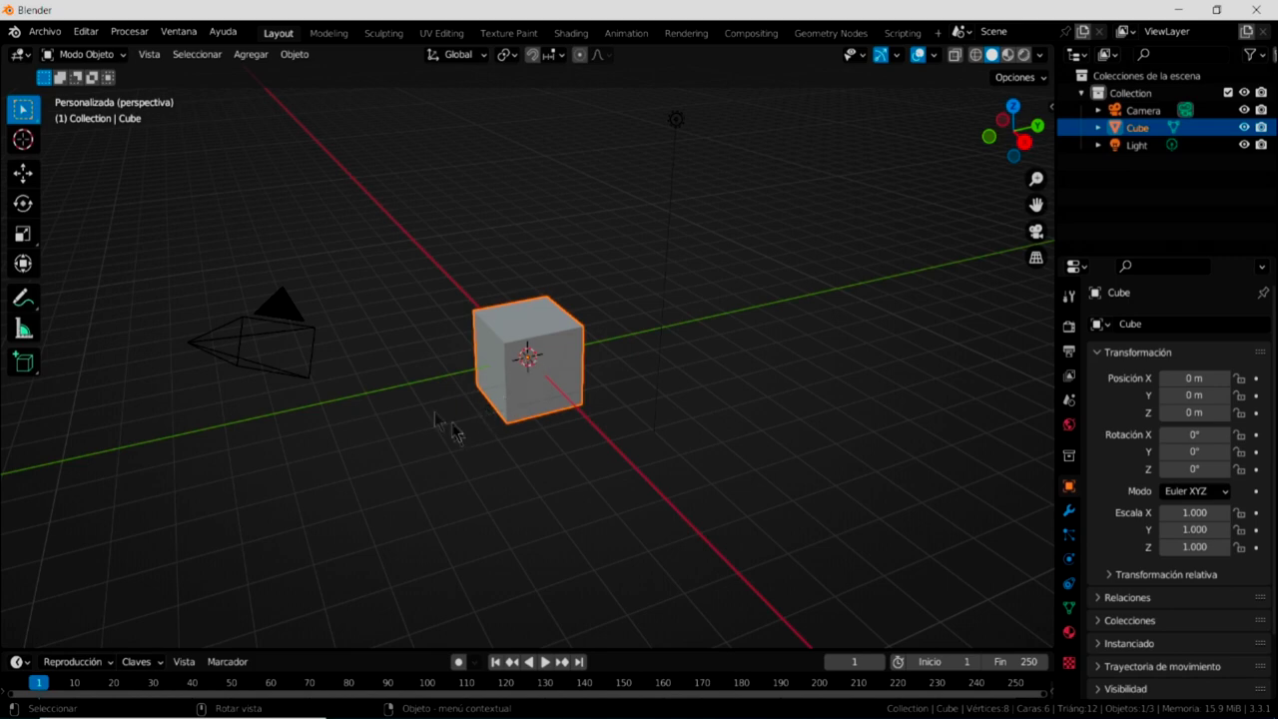
Scale the cube to X 0.312, Y 1.365, Z 3.128 and raise it about 3.13 m on Z.
{"action": "left_click", "coordinate": [24, 235]}
{"action": "left_click_drag", "start_coordinate": [555, 381], "coordinate": [537, 366]}
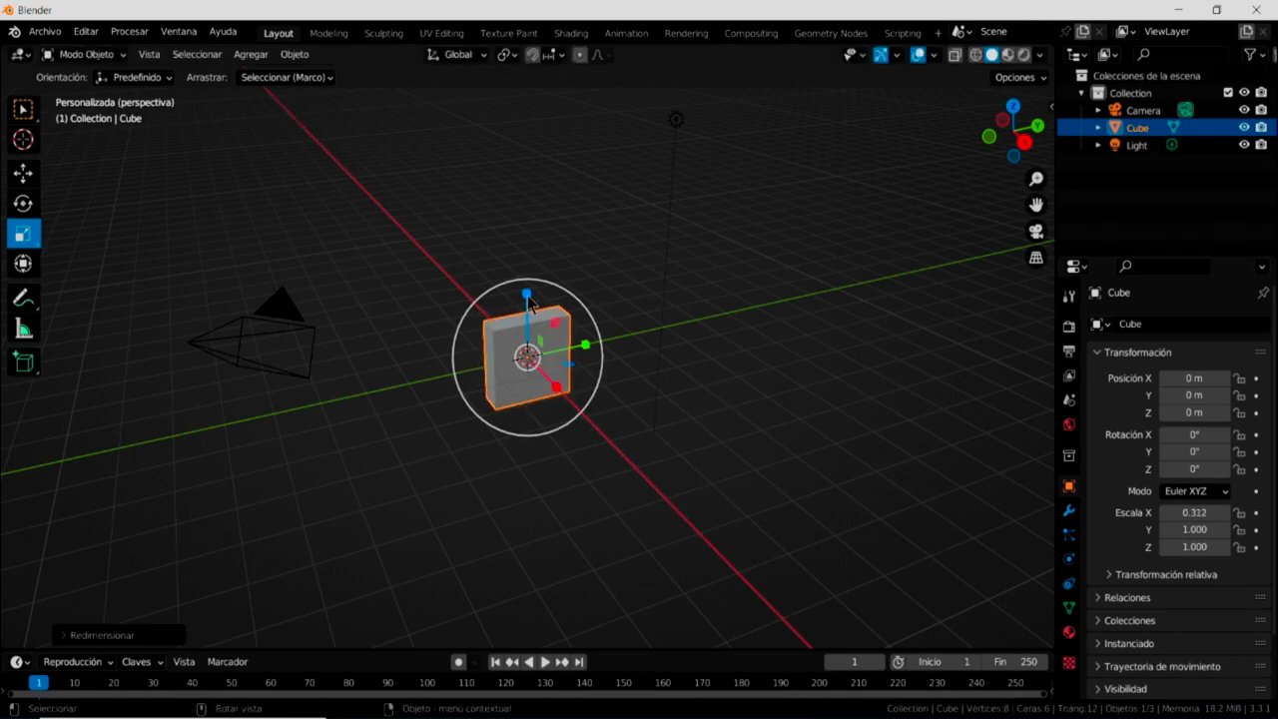
{"action": "left_click_drag", "start_coordinate": [529, 303], "coordinate": [594, 327]}
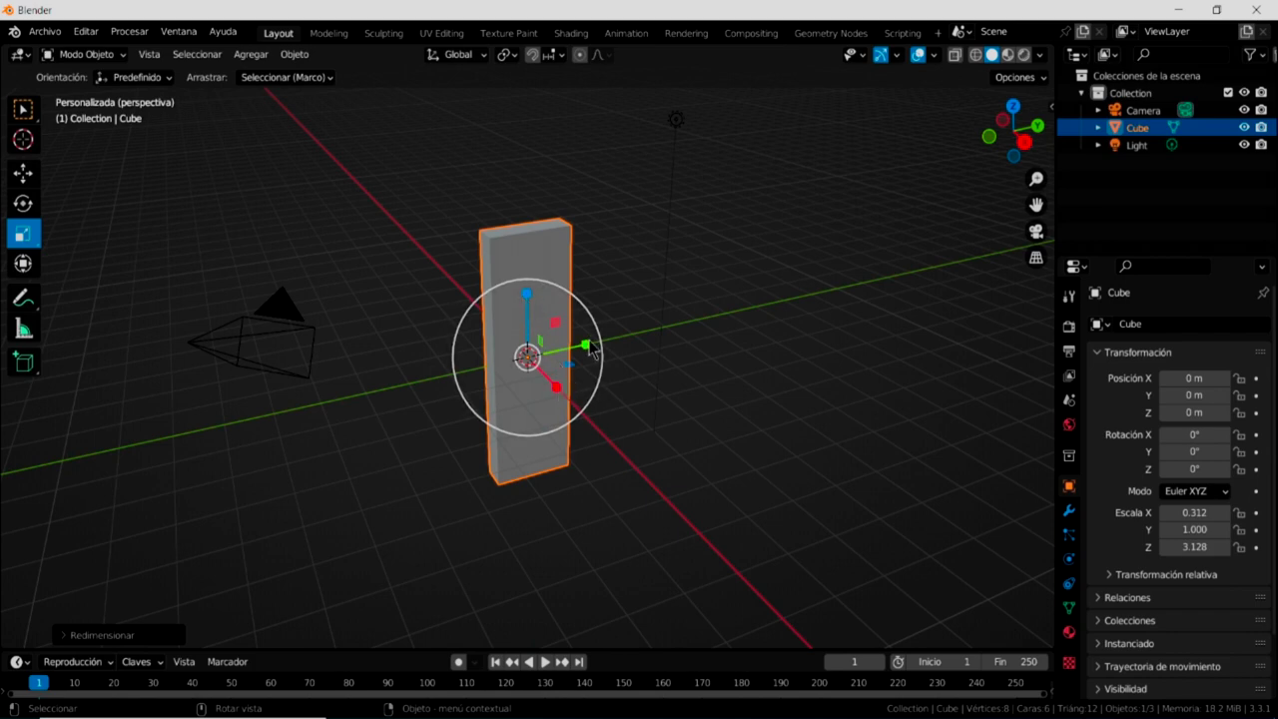
{"action": "left_click_drag", "start_coordinate": [587, 346], "coordinate": [585, 408]}
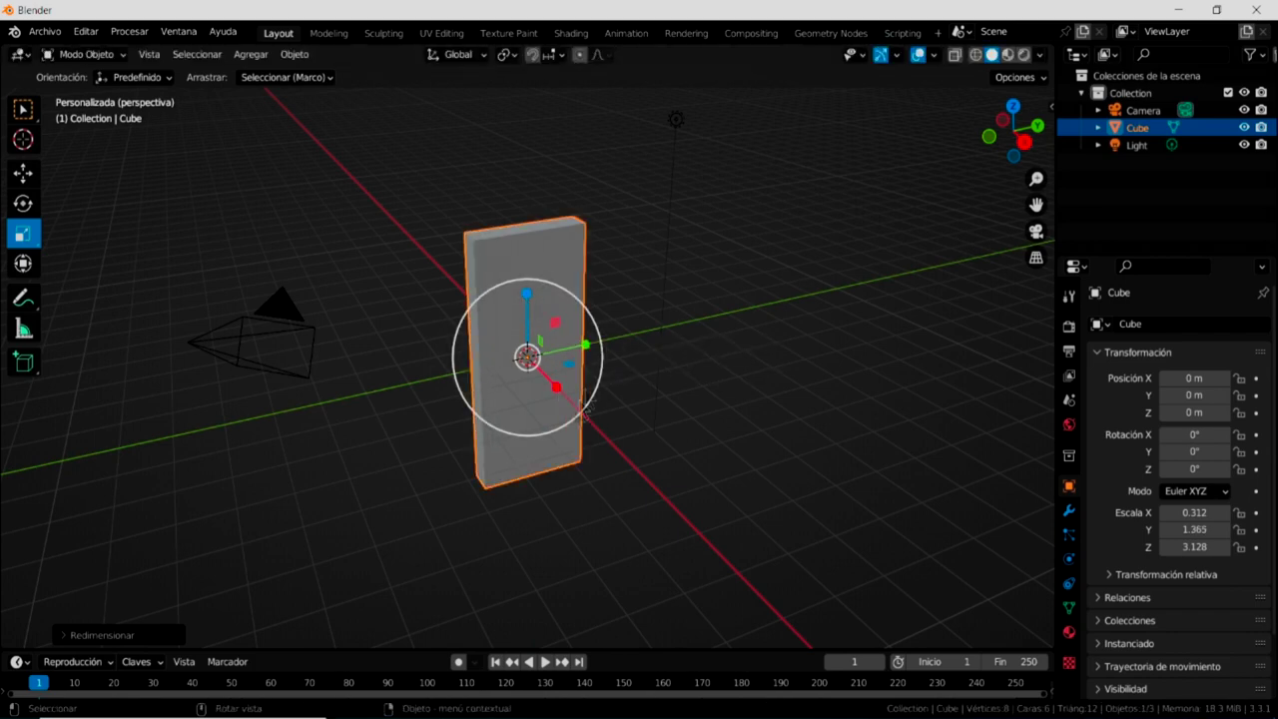
{"action": "left_click", "coordinate": [22, 176]}
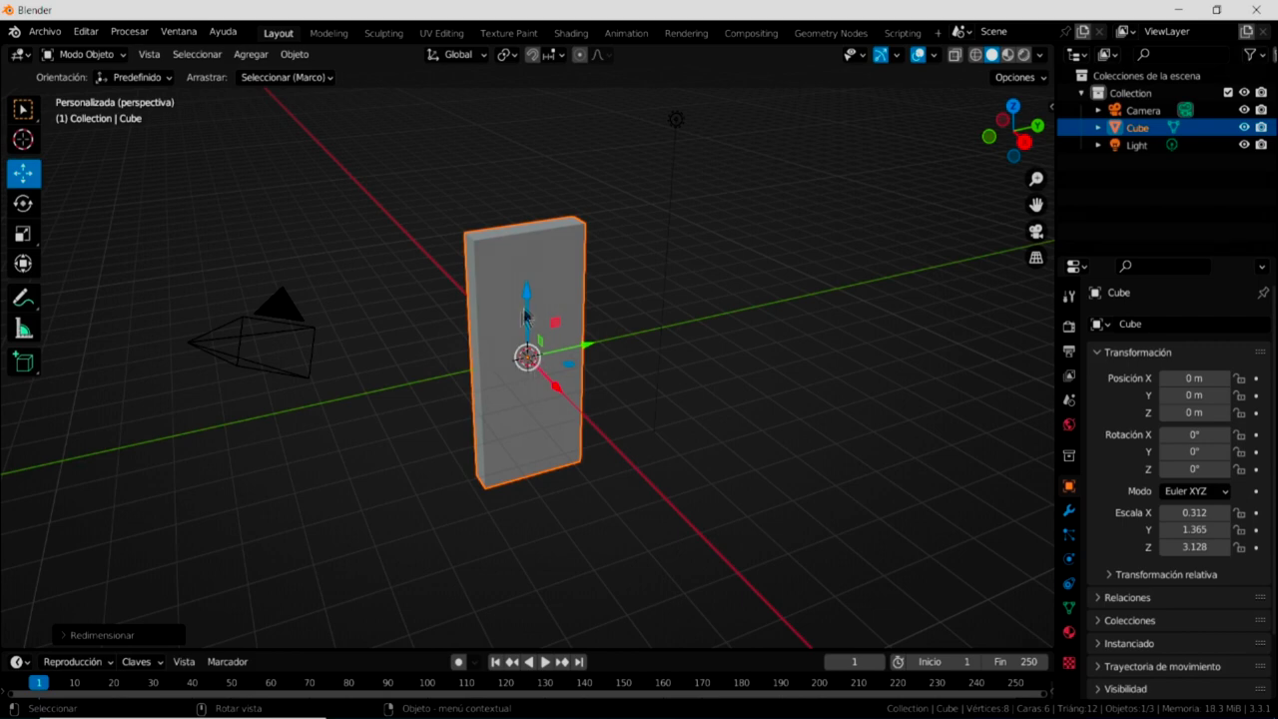
{"action": "left_click_drag", "start_coordinate": [530, 296], "coordinate": [539, 157]}
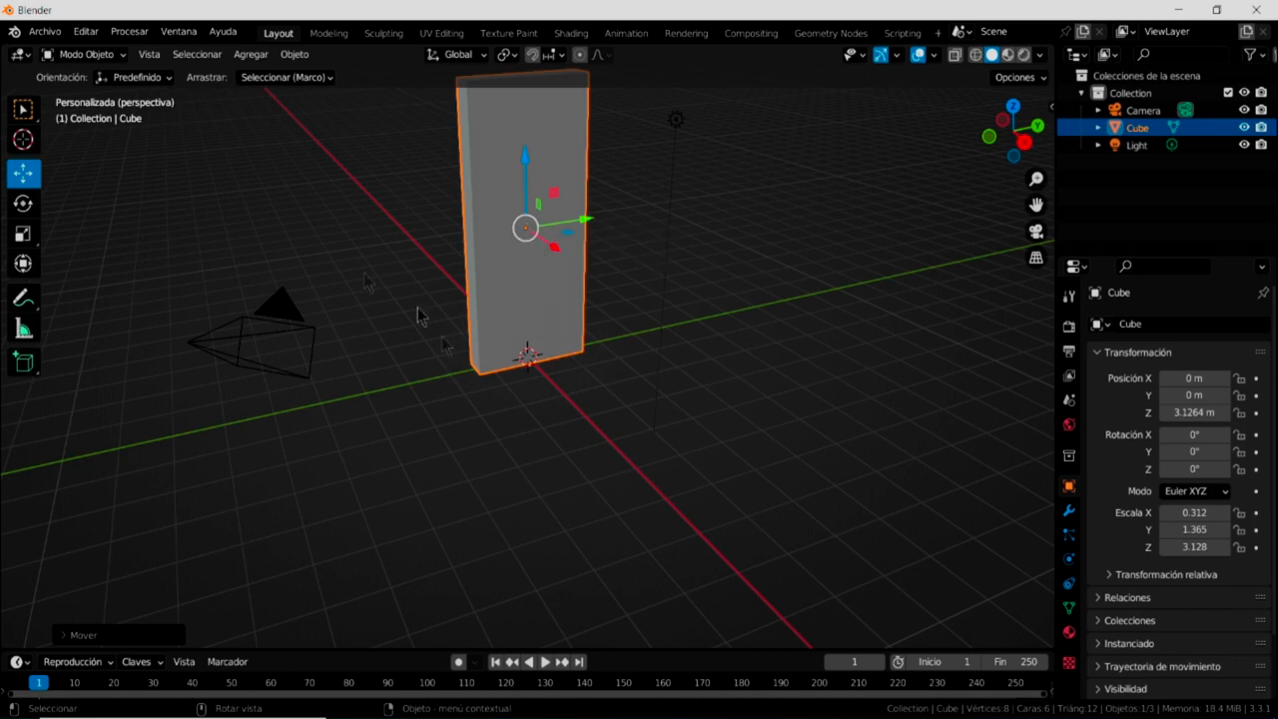
Rotate the door slab around its vertical axis to a Z rotation of -0.589°.
{"action": "left_click", "coordinate": [24, 203]}
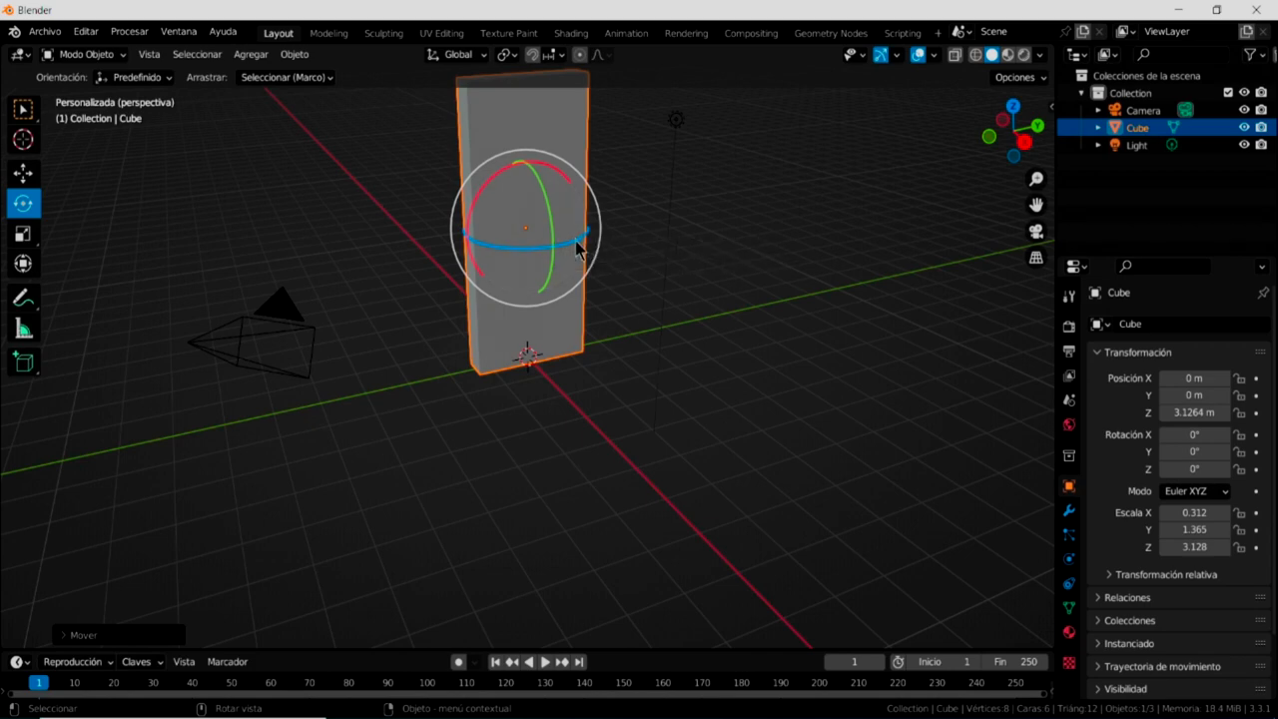
{"action": "left_click_drag", "start_coordinate": [577, 245], "coordinate": [577, 237]}
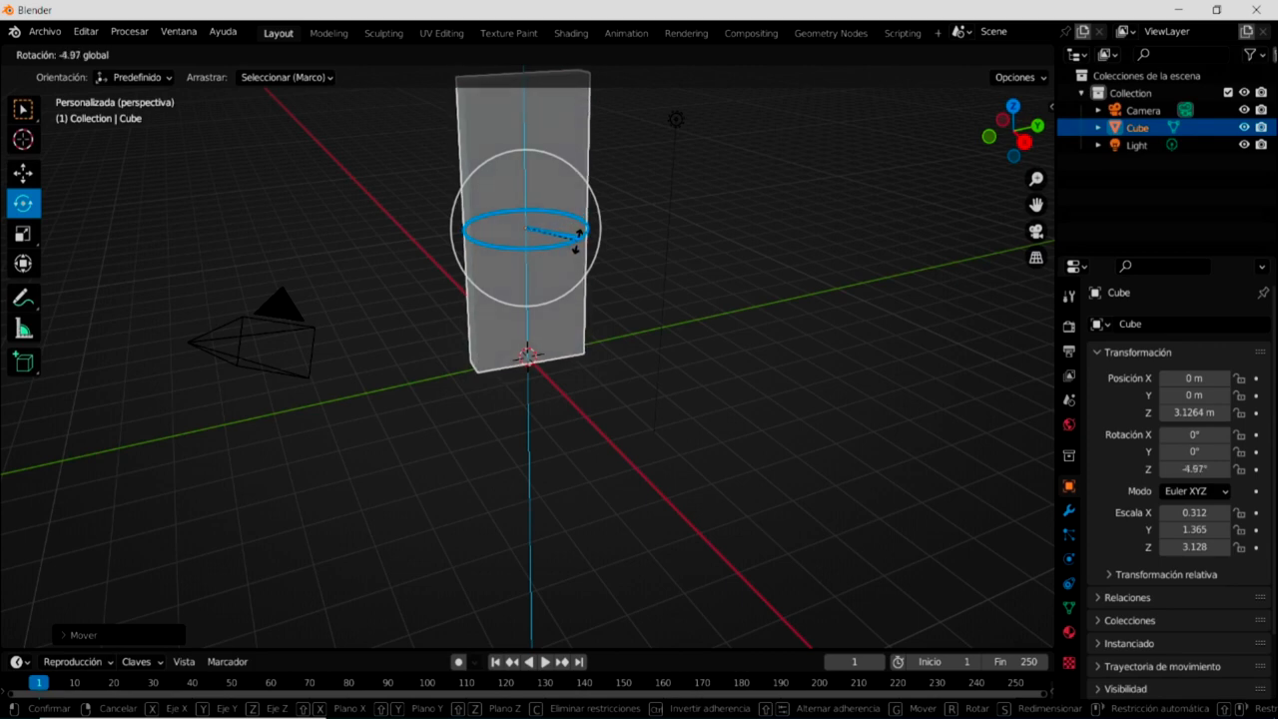
{"action": "mouse_move", "coordinate": [577, 237]}
{"action": "left_mouse_down"}
{"action": "mouse_move", "coordinate": [539, 277]}
{"action": "mouse_move", "coordinate": [606, 245]}
{"action": "mouse_move", "coordinate": [588, 221]}
{"action": "mouse_move", "coordinate": [562, 250]}
{"action": "mouse_move", "coordinate": [529, 249]}
{"action": "mouse_move", "coordinate": [579, 256]}
{"action": "mouse_move", "coordinate": [593, 233]}
{"action": "left_mouse_up"}
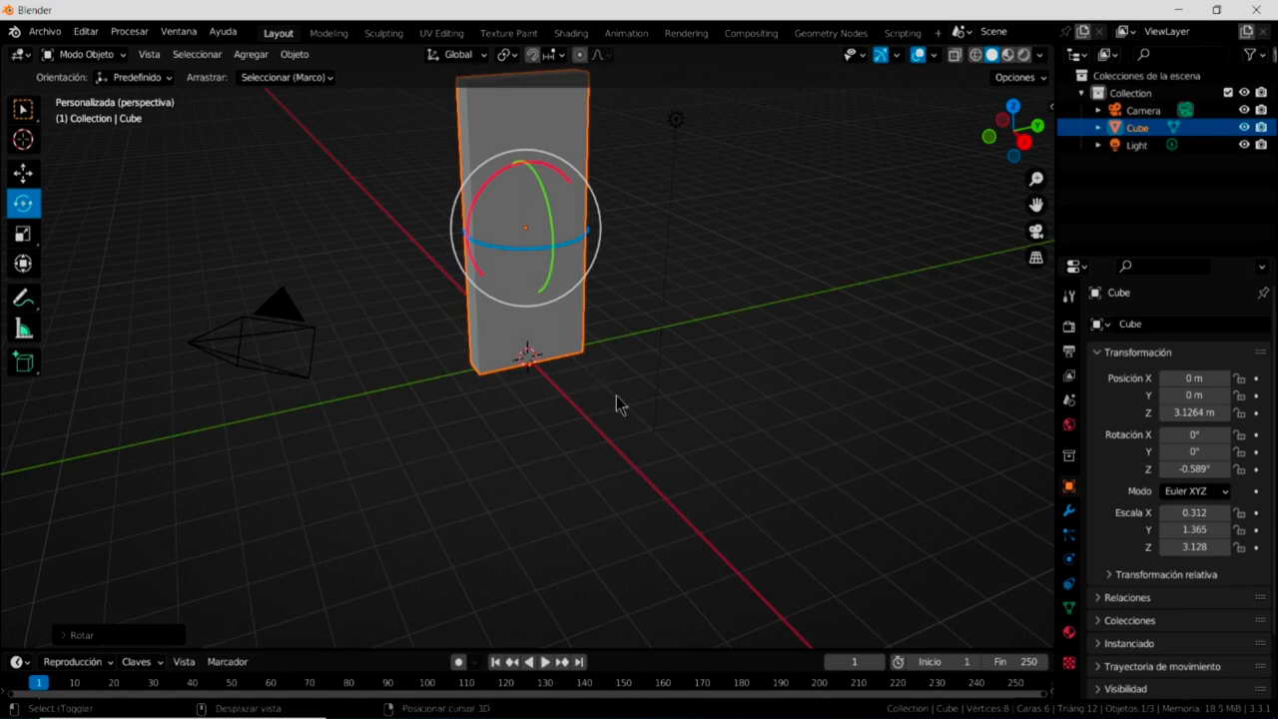
{"action": "middle_click_drag", "start_coordinate": [616, 403], "coordinate": [619, 448]}
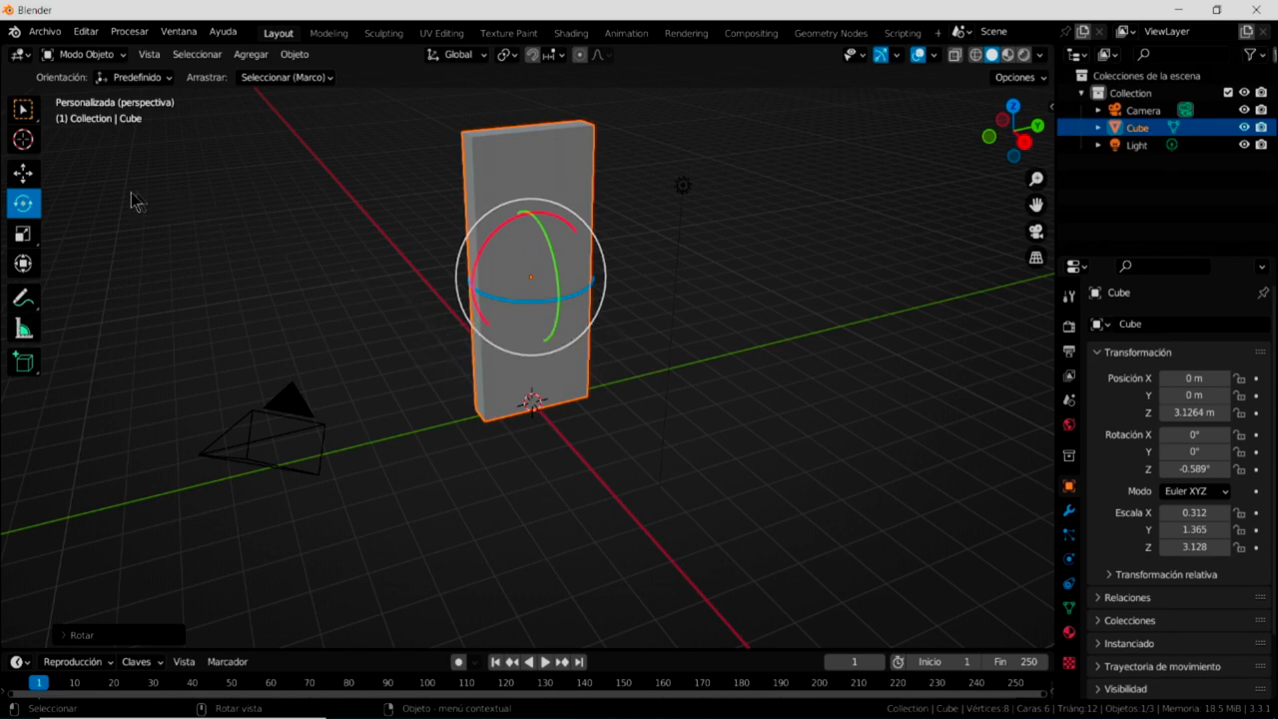
Lower the slab to Z 0.0635 m and slide it to Y 1.3611 m.
{"action": "left_click", "coordinate": [23, 108]}
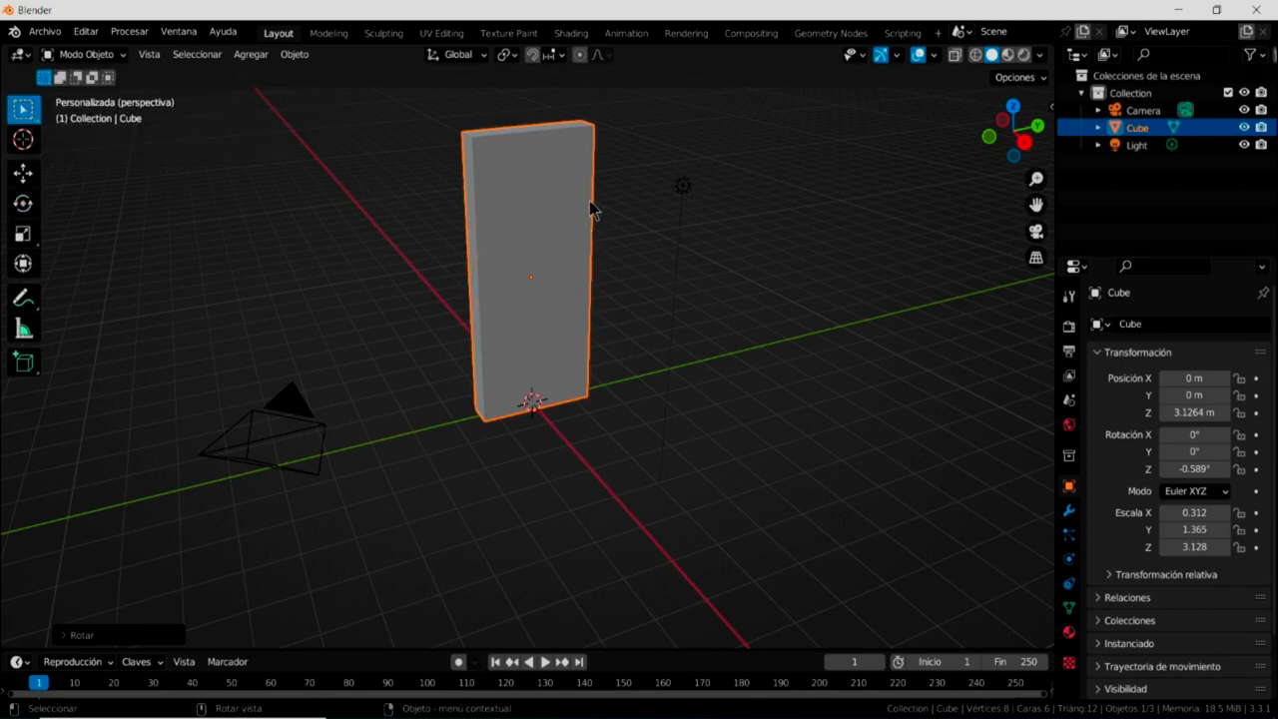
{"action": "left_click", "coordinate": [23, 173]}
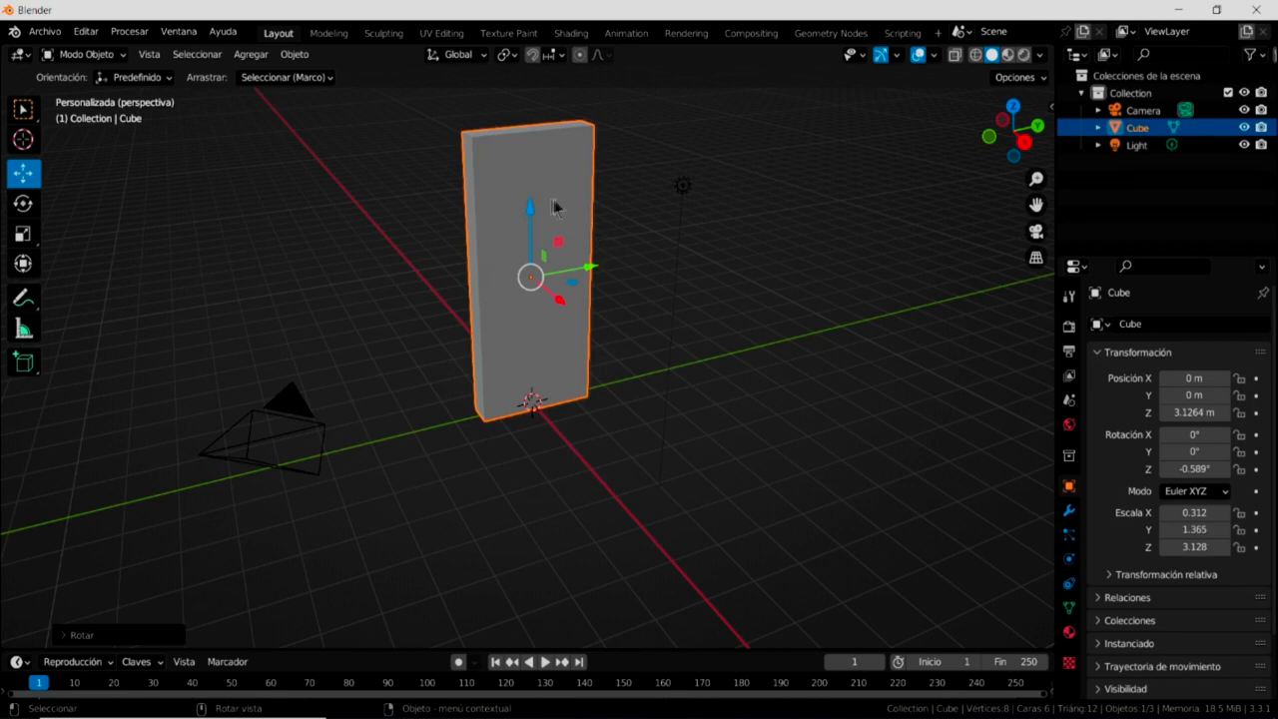
{"action": "left_click_drag", "start_coordinate": [532, 213], "coordinate": [532, 332]}
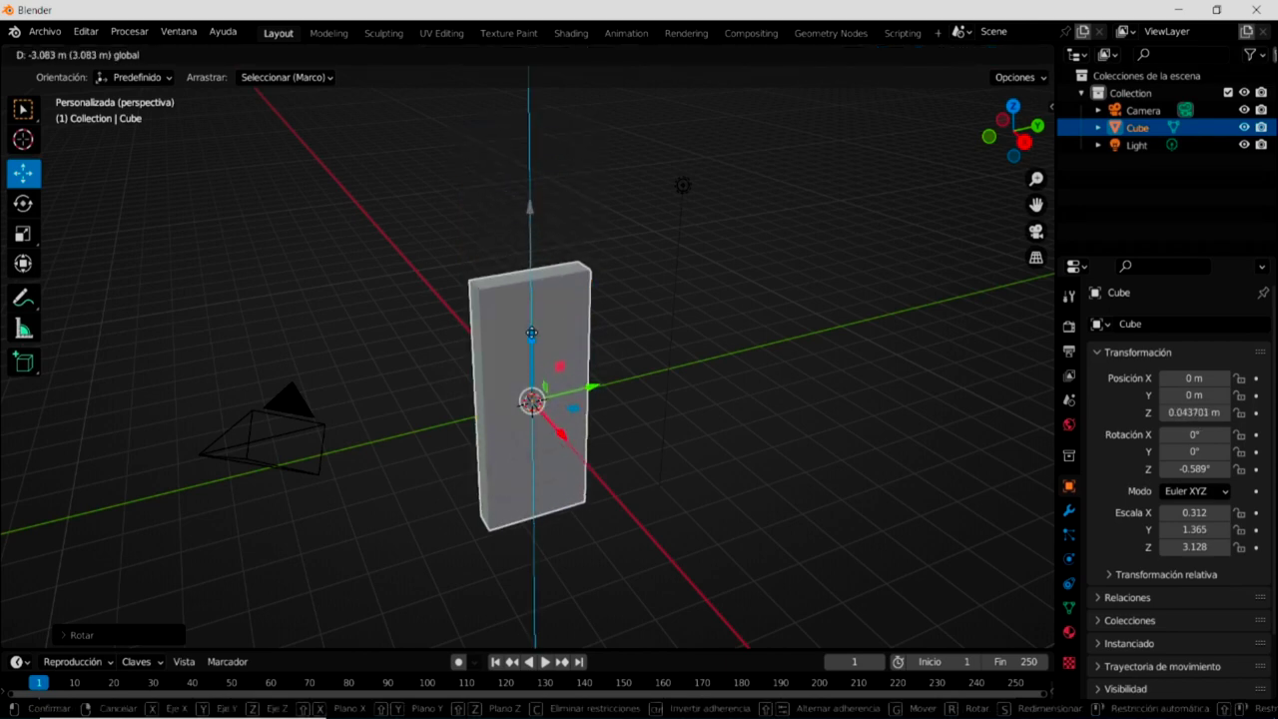
{"action": "left_click_drag", "start_coordinate": [532, 332], "coordinate": [532, 332]}
{"action": "left_click_drag", "start_coordinate": [598, 389], "coordinate": [641, 371]}
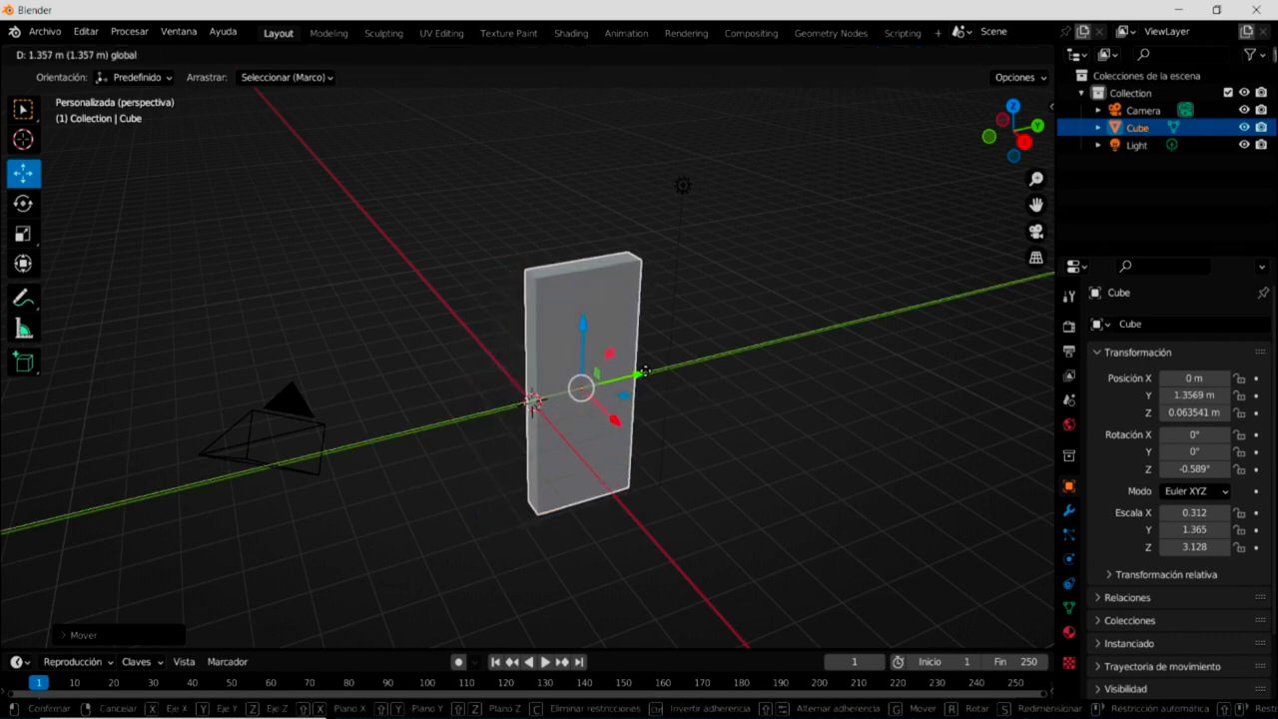
{"action": "left_click_drag", "start_coordinate": [641, 371], "coordinate": [645, 369]}
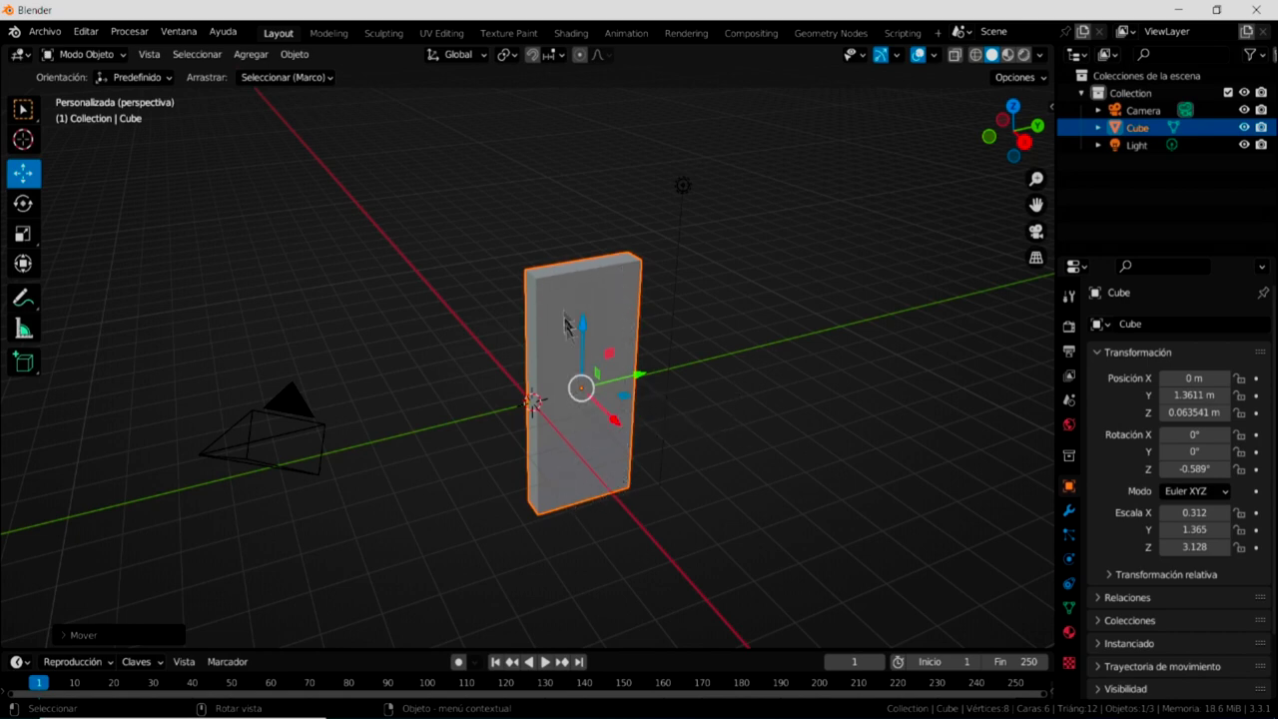
{"action": "left_click", "coordinate": [305, 60]}
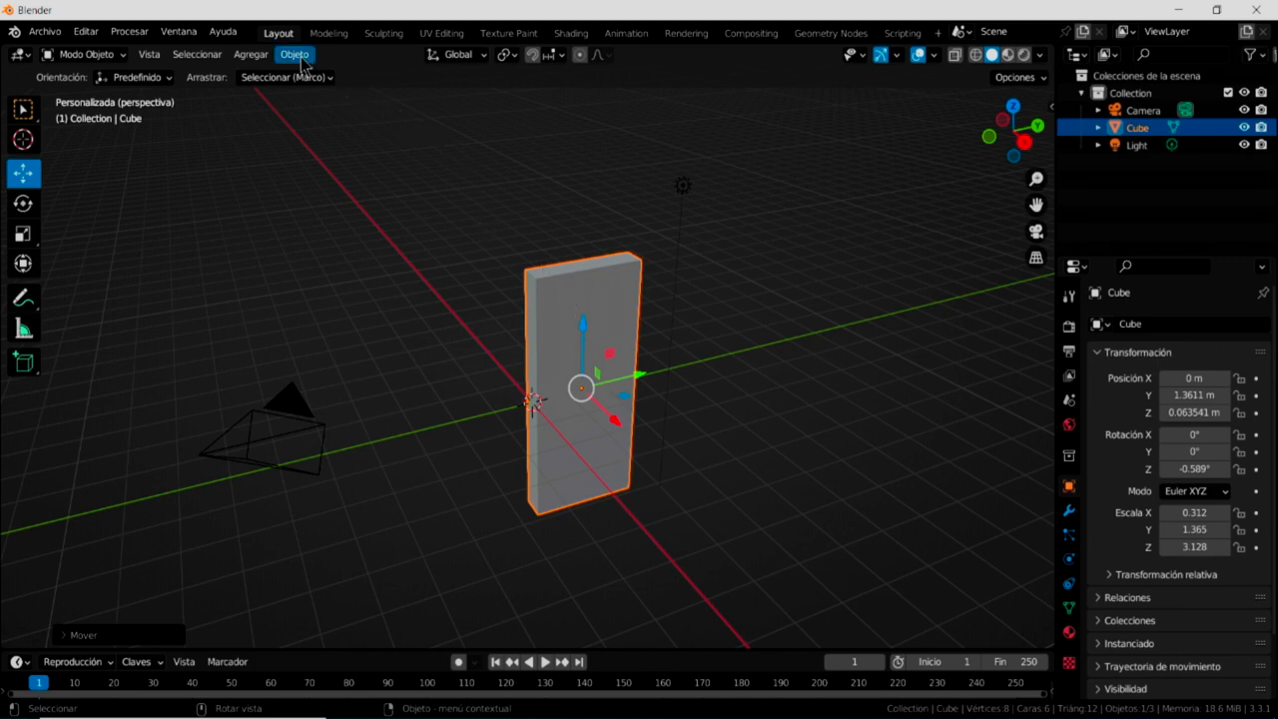
{"action": "mouse_move", "coordinate": [330, 91]}
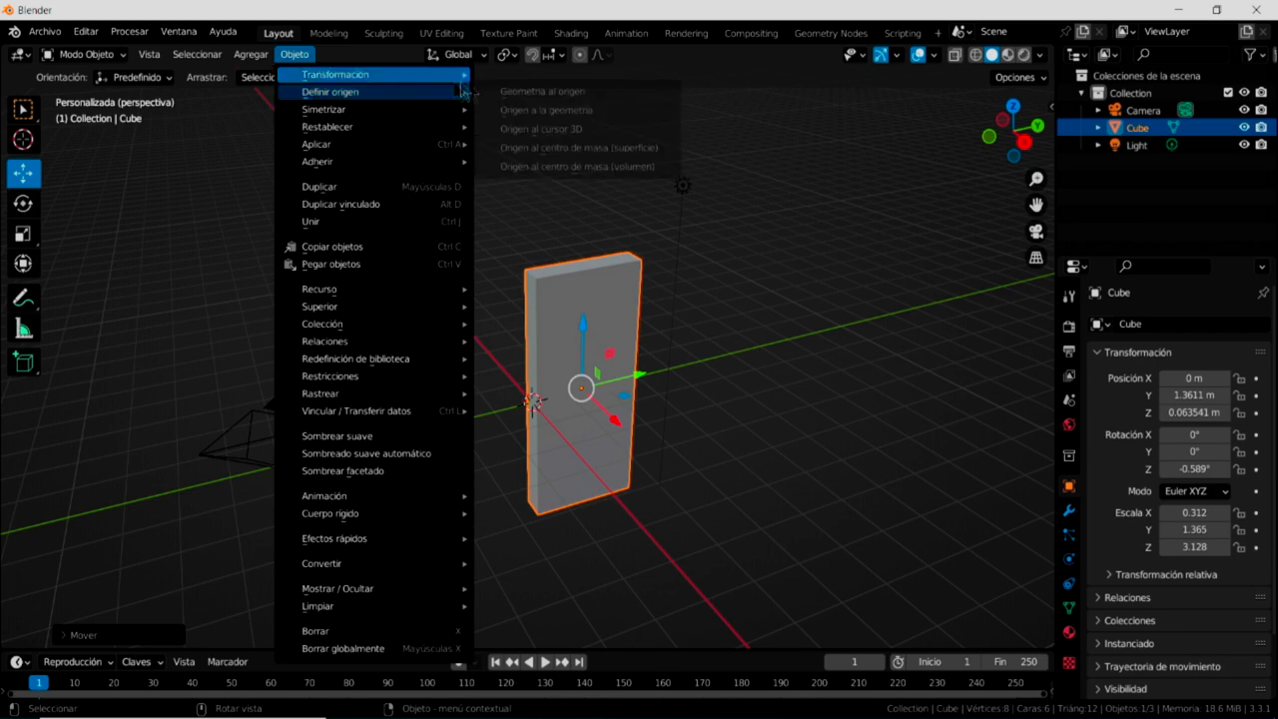
Set the slab's origin to the 3D cursor and raise the slab to Z 3.2625 m.
{"action": "left_click", "coordinate": [303, 62]}
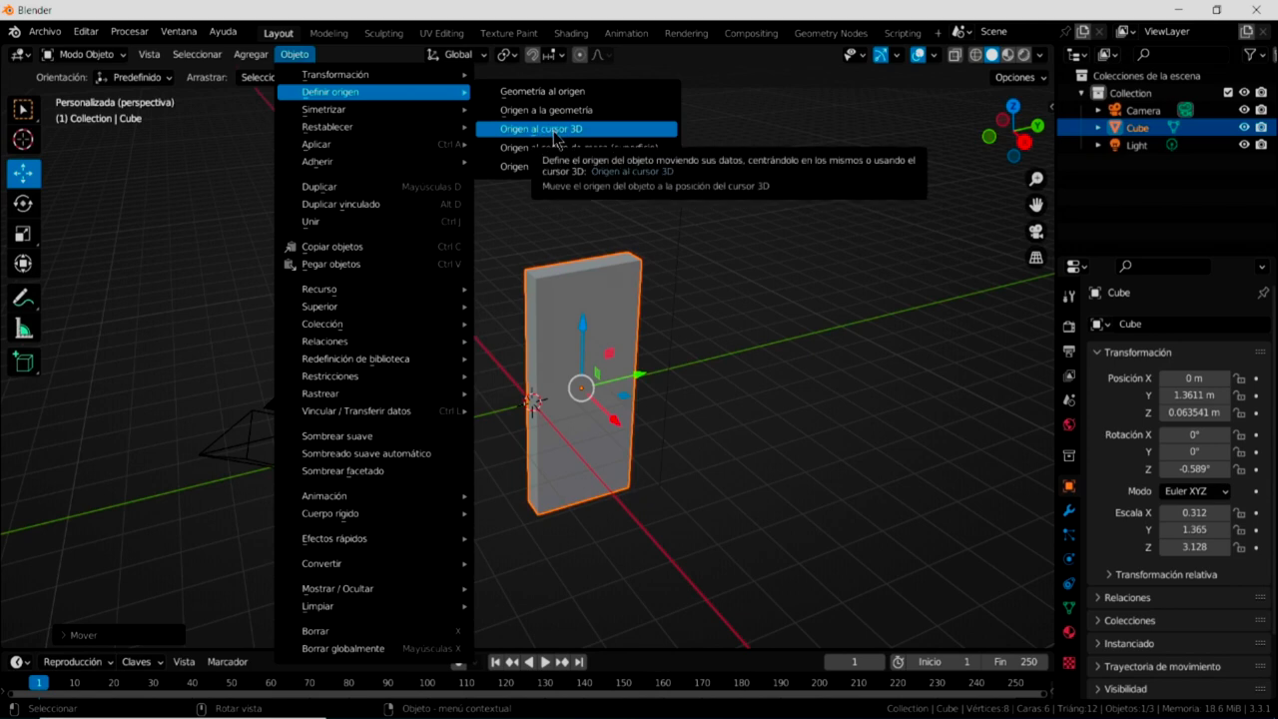
{"action": "left_click", "coordinate": [553, 131]}
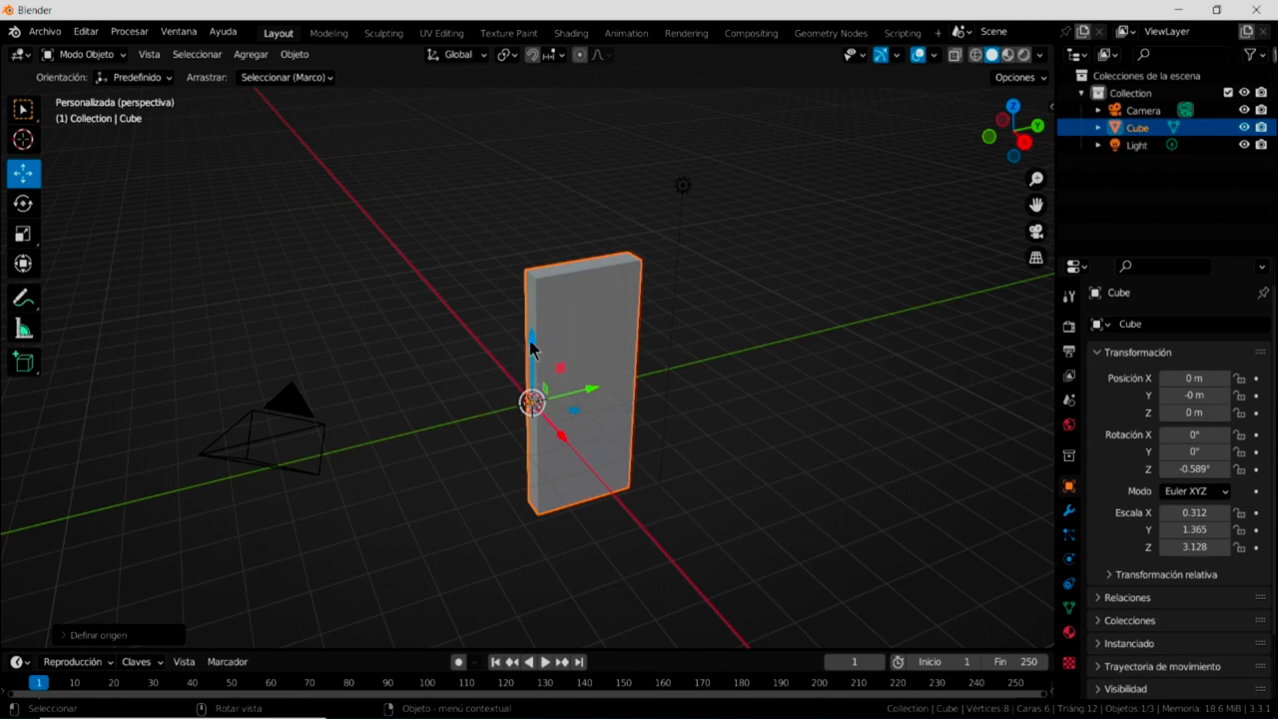
{"action": "left_click_drag", "start_coordinate": [532, 346], "coordinate": [531, 217]}
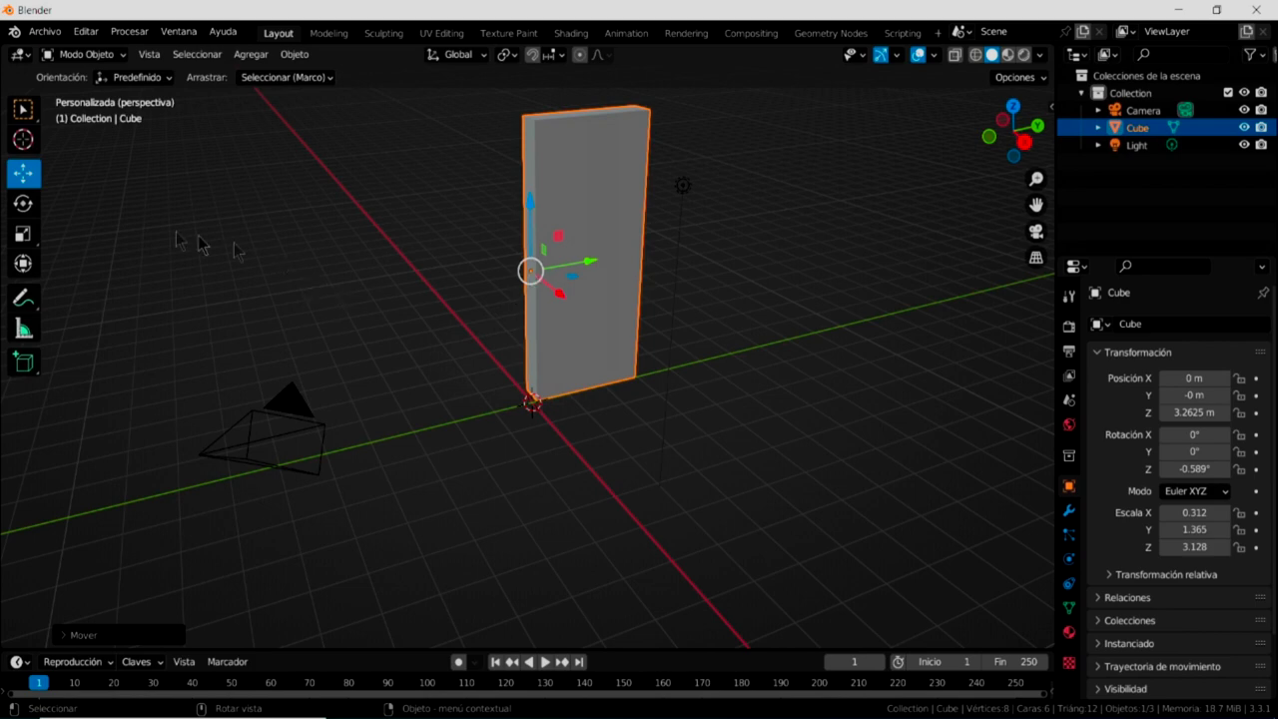
Swing the door to -3.24° around its hinge, then switch to top orthographic view.
{"action": "left_click", "coordinate": [23, 203]}
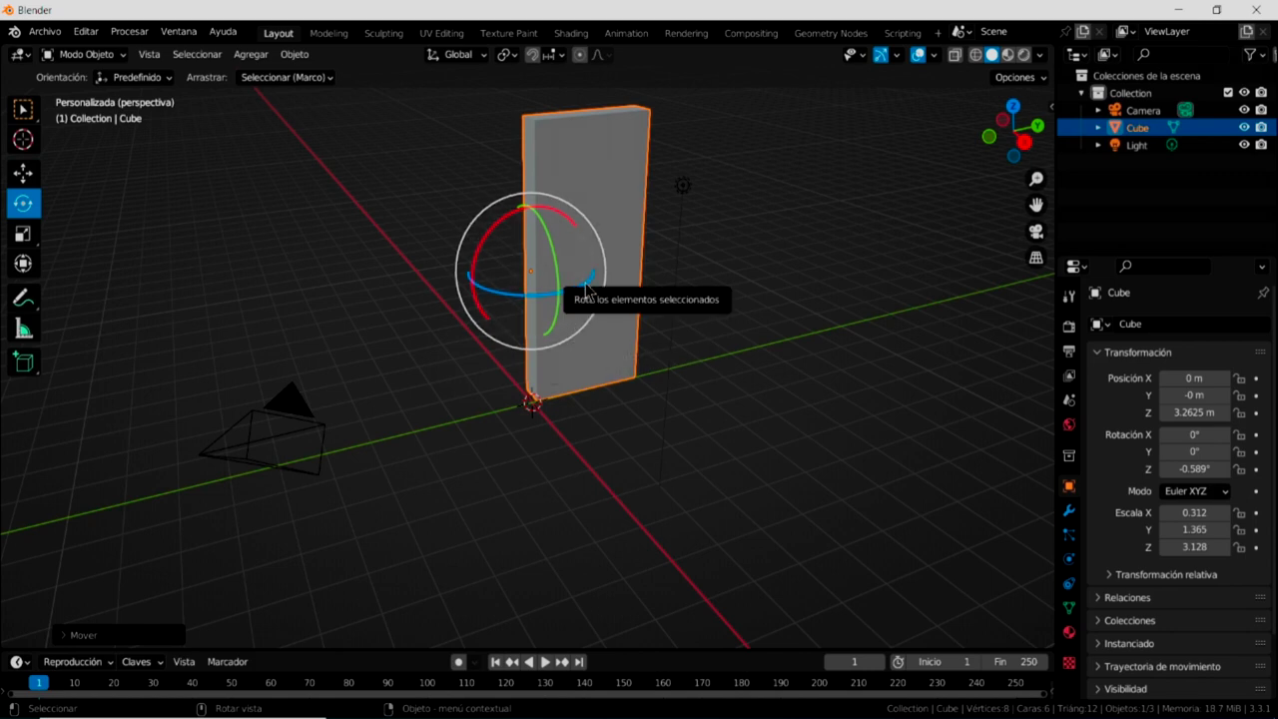
{"action": "left_click_drag", "start_coordinate": [586, 290], "coordinate": [590, 284]}
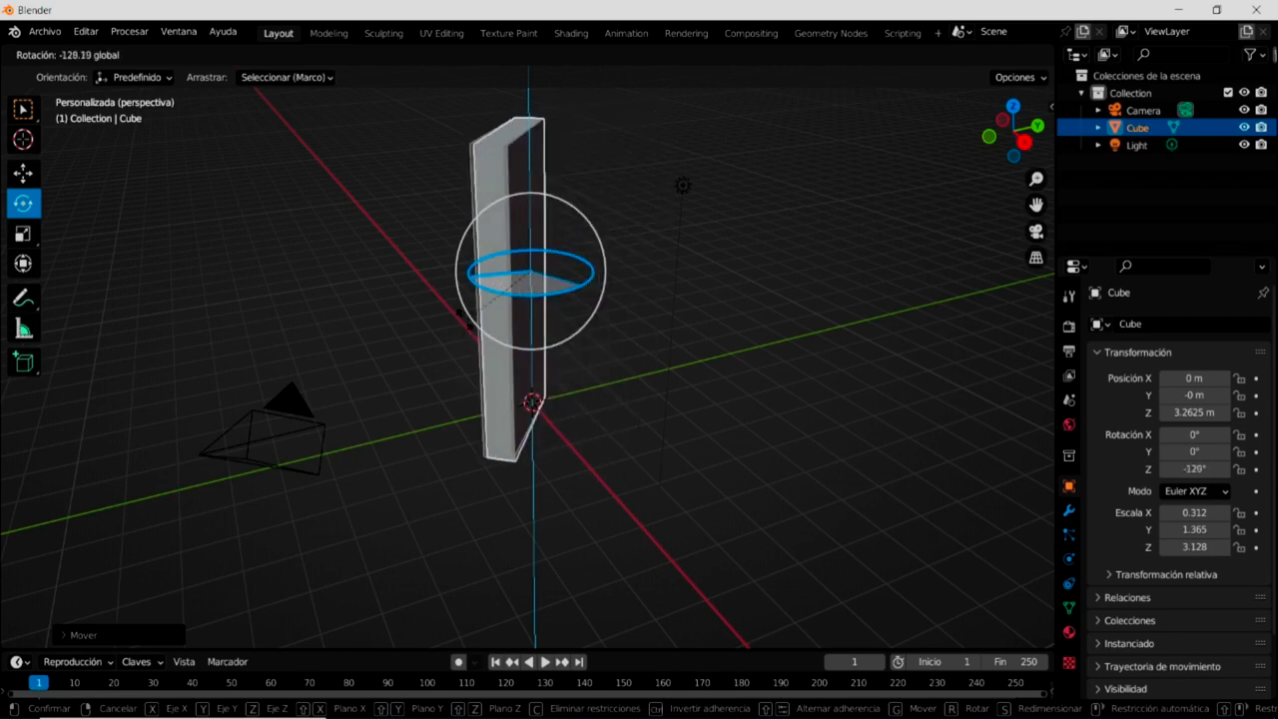
{"action": "left_click", "coordinate": [590, 292]}
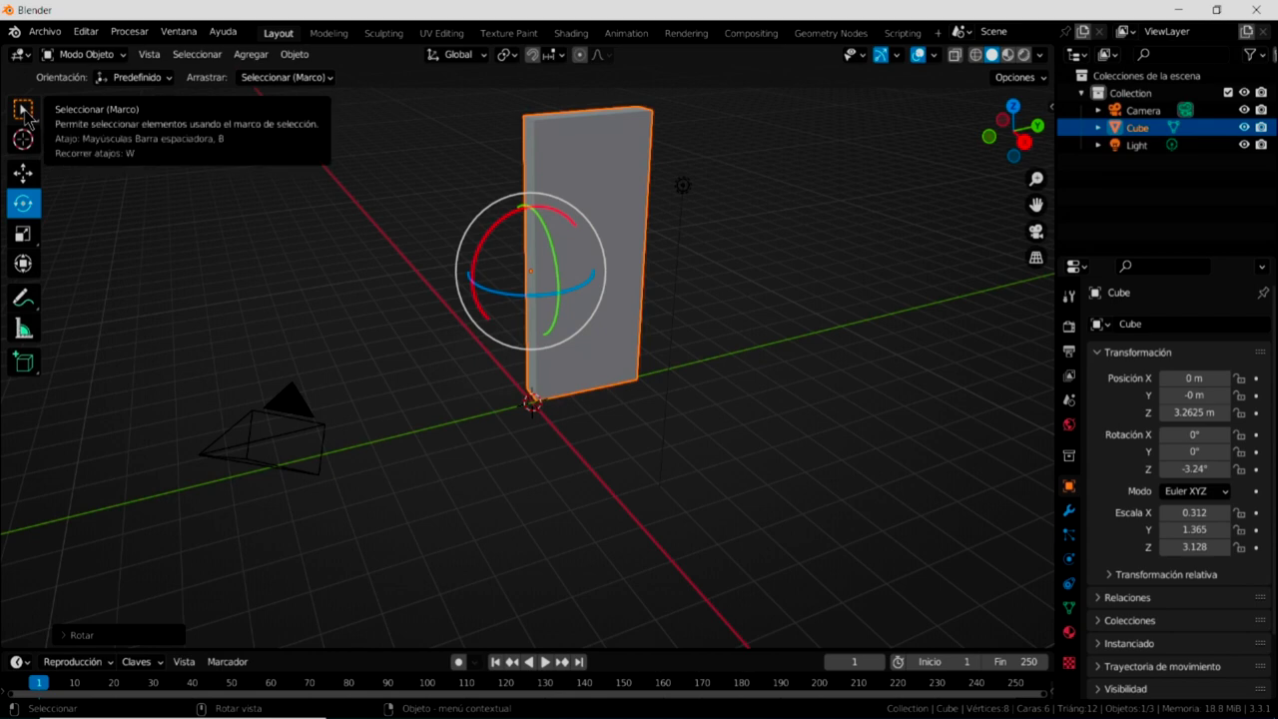
{"action": "left_click", "coordinate": [27, 115]}
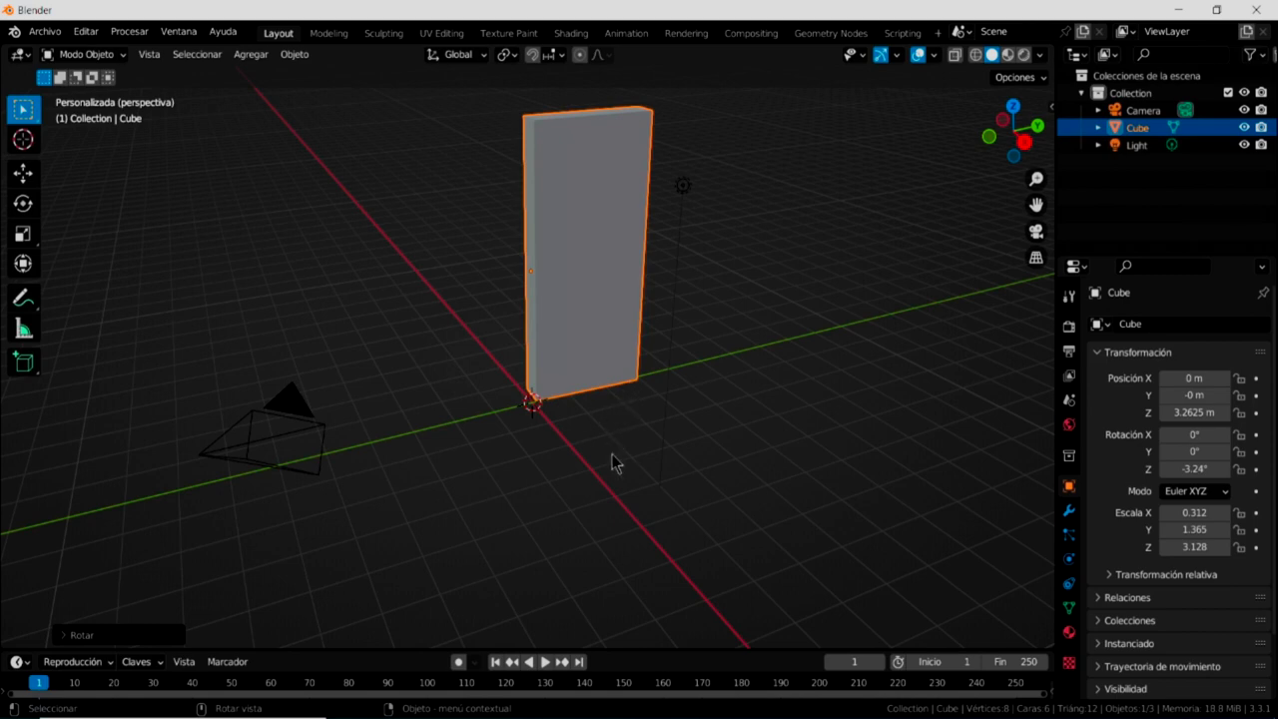
{"action": "key", "text": "KP_7"}
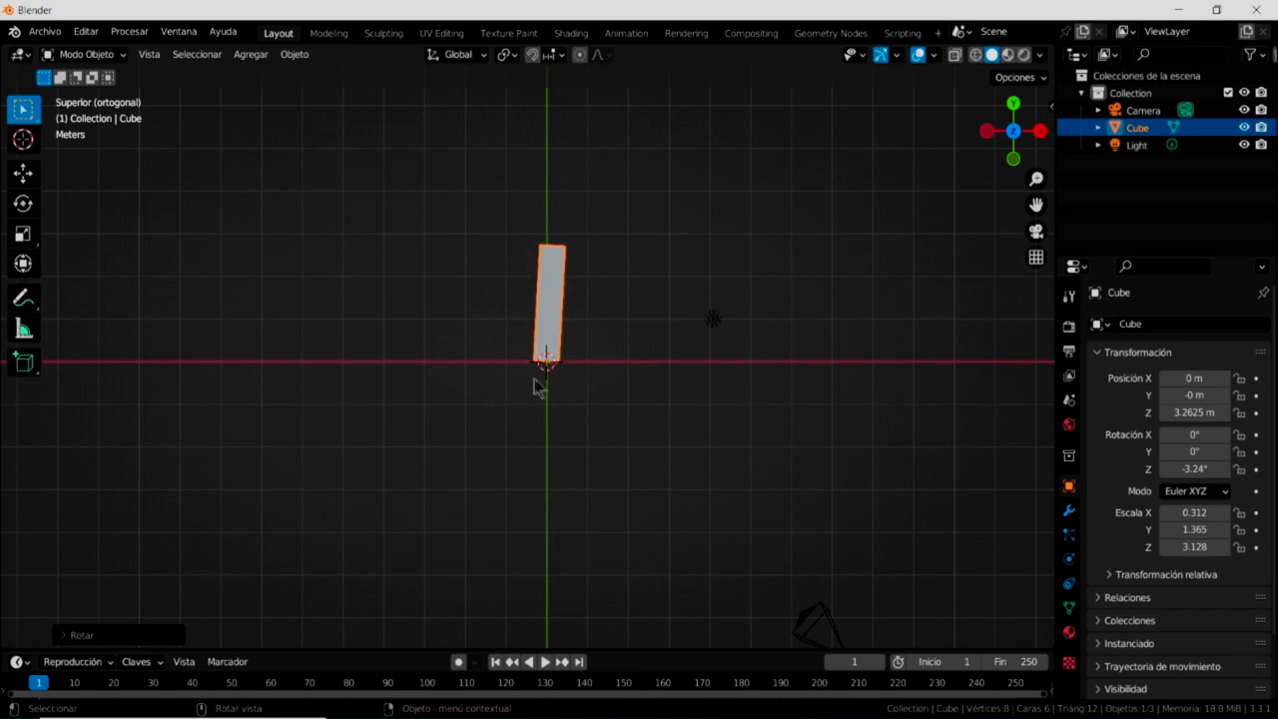
Rotate the door back to a Z rotation of 0.0278°, view it from the front, and deselect it.
{"action": "left_click", "coordinate": [23, 204]}
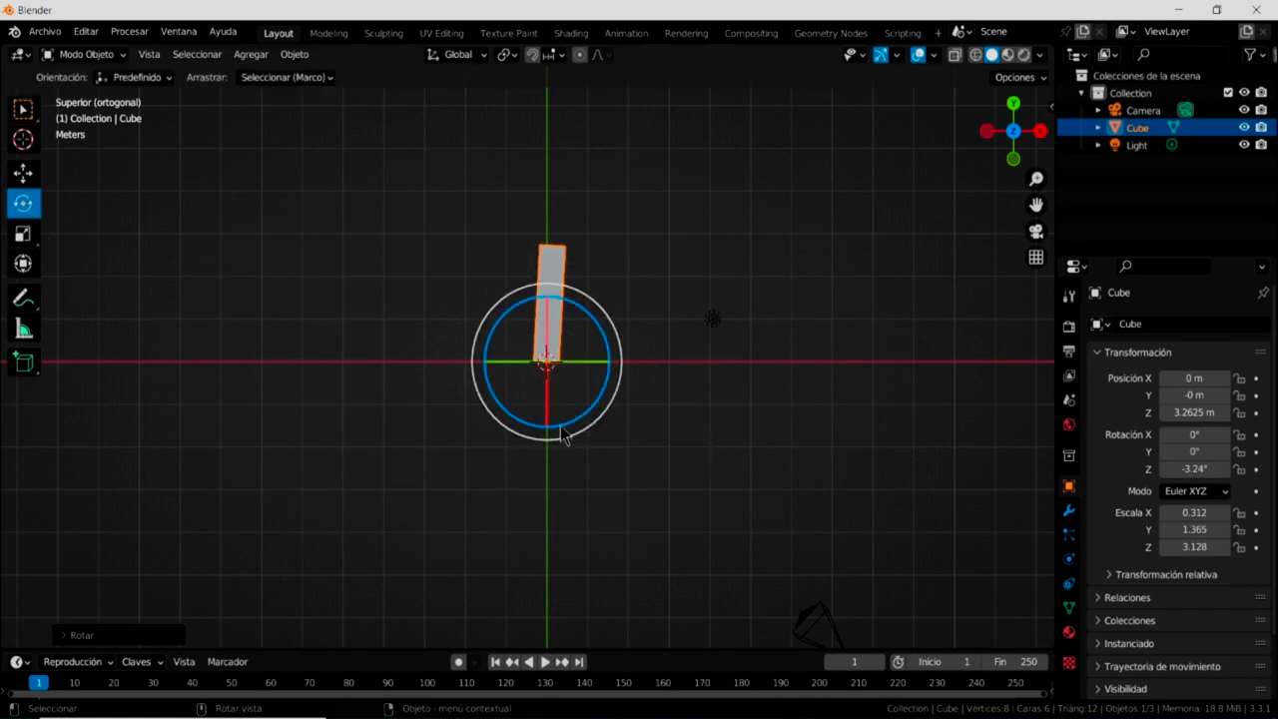
{"action": "left_click_drag", "start_coordinate": [566, 433], "coordinate": [643, 627]}
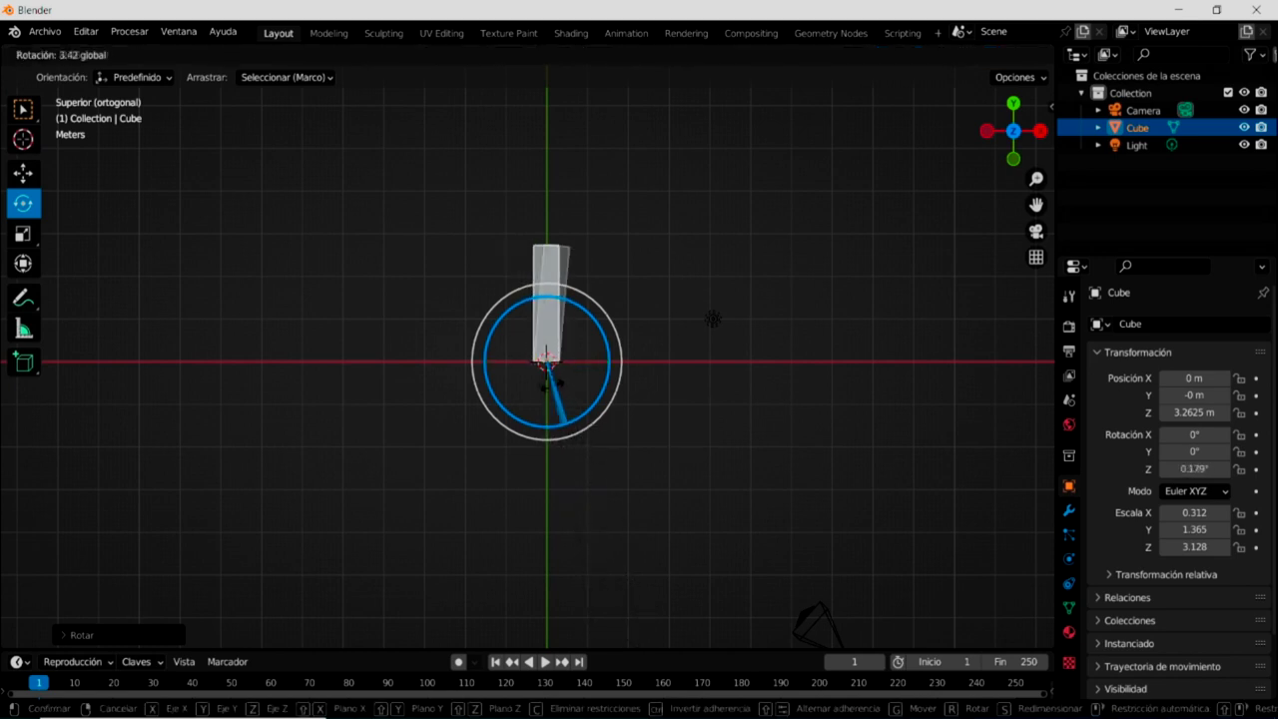
{"action": "mouse_move", "coordinate": [644, 626]}
{"action": "left_mouse_down"}
{"action": "mouse_move", "coordinate": [570, 367]}
{"action": "mouse_move", "coordinate": [546, 372]}
{"action": "mouse_move", "coordinate": [571, 410]}
{"action": "mouse_move", "coordinate": [629, 137]}
{"action": "mouse_move", "coordinate": [524, 566]}
{"action": "mouse_move", "coordinate": [596, 612]}
{"action": "left_mouse_up"}
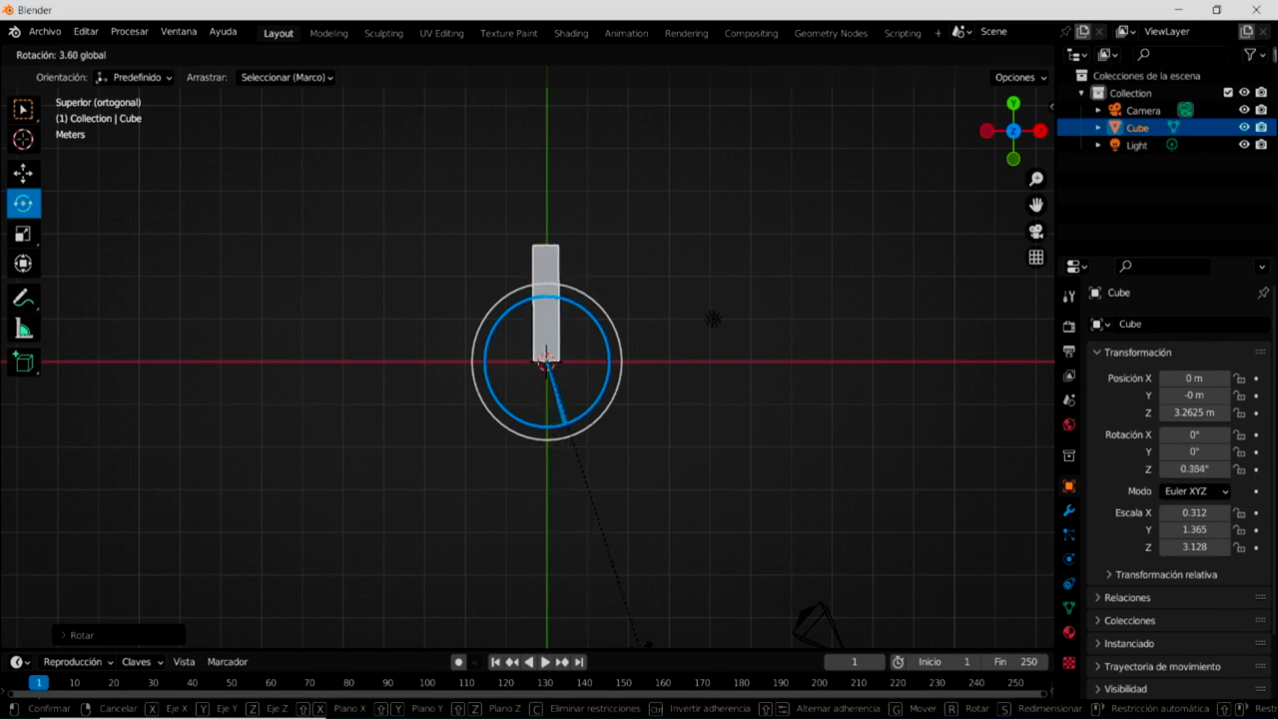
{"action": "mouse_move", "coordinate": [641, 642]}
{"action": "left_mouse_down"}
{"action": "mouse_move", "coordinate": [646, 625]}
{"action": "mouse_move", "coordinate": [631, 627]}
{"action": "mouse_move", "coordinate": [647, 625]}
{"action": "mouse_move", "coordinate": [633, 639]}
{"action": "left_mouse_up"}
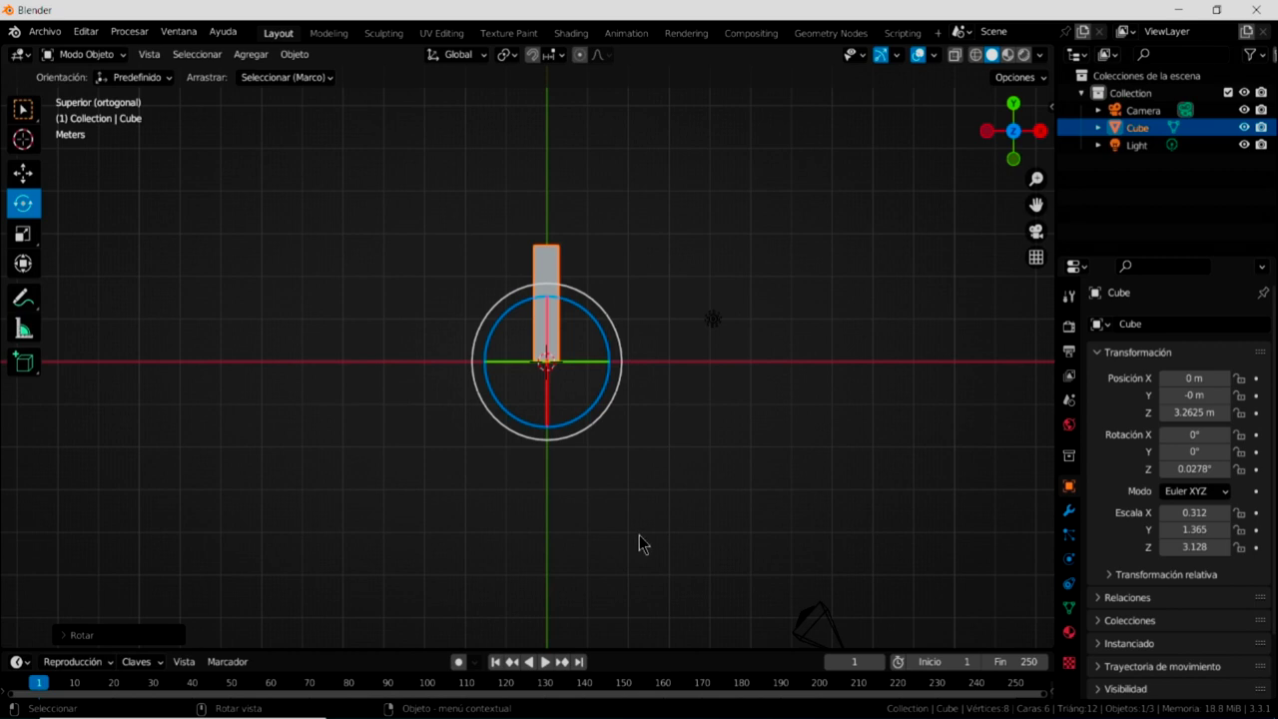
{"action": "key", "text": "KP_1"}
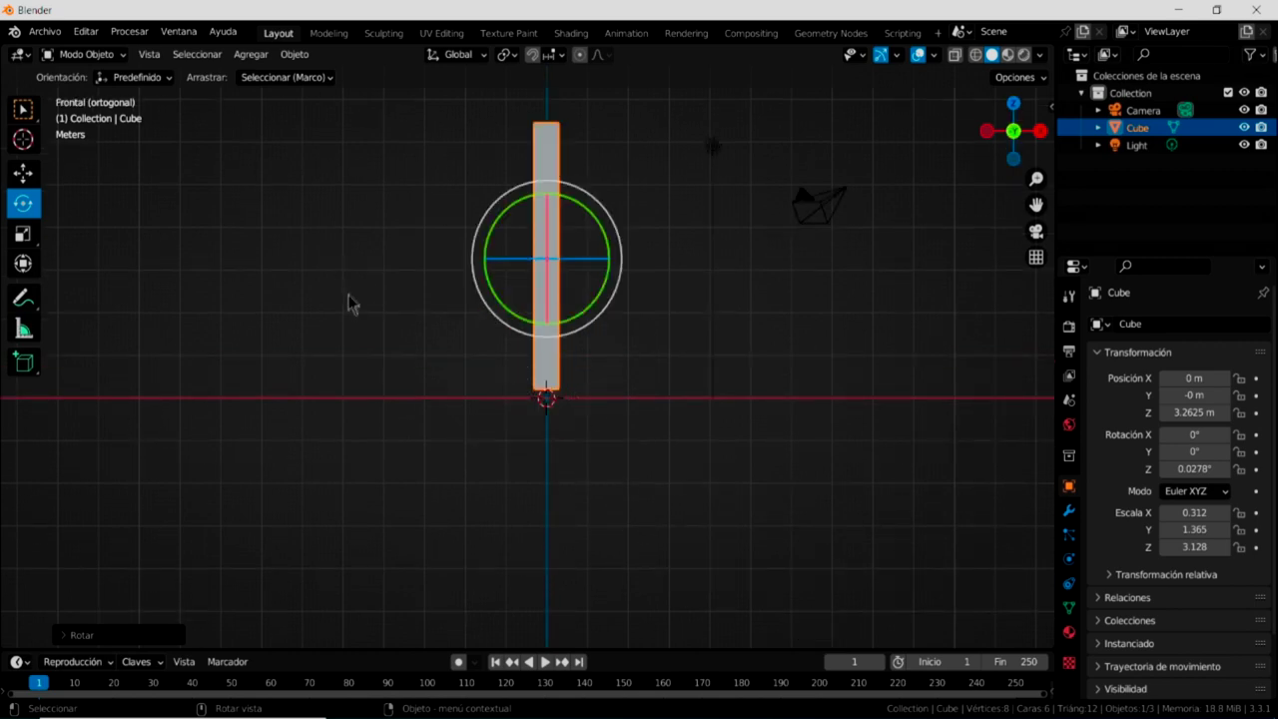
{"action": "left_click", "coordinate": [181, 142]}
{"action": "left_click", "coordinate": [23, 108]}
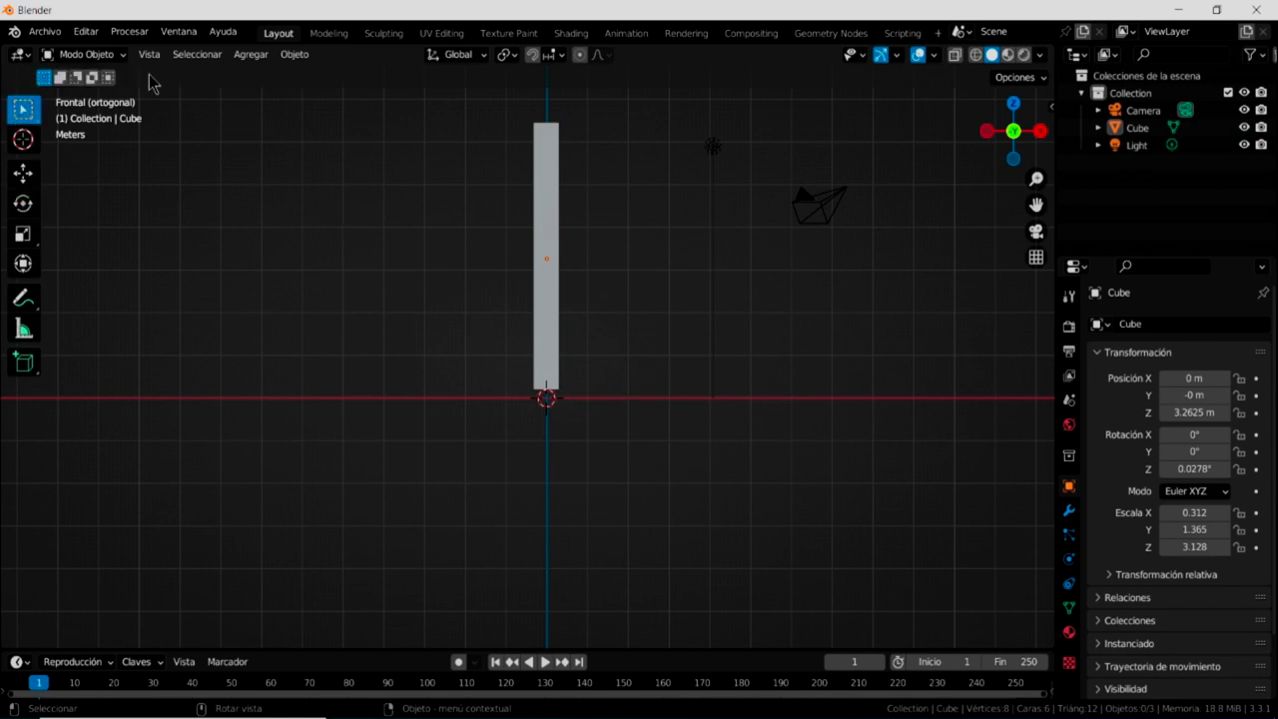
Put the door slab into Edit Mode and deselect all its vertices.
{"action": "left_click", "coordinate": [115, 54]}
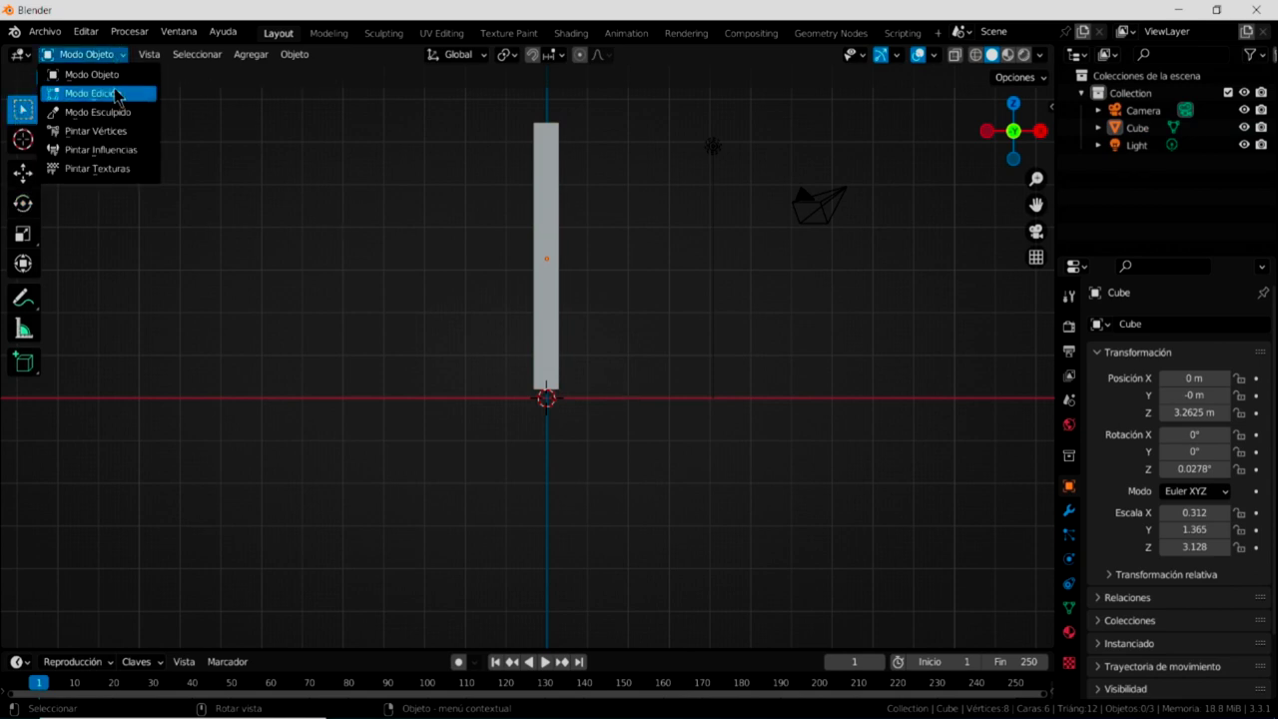
{"action": "left_click", "coordinate": [118, 93]}
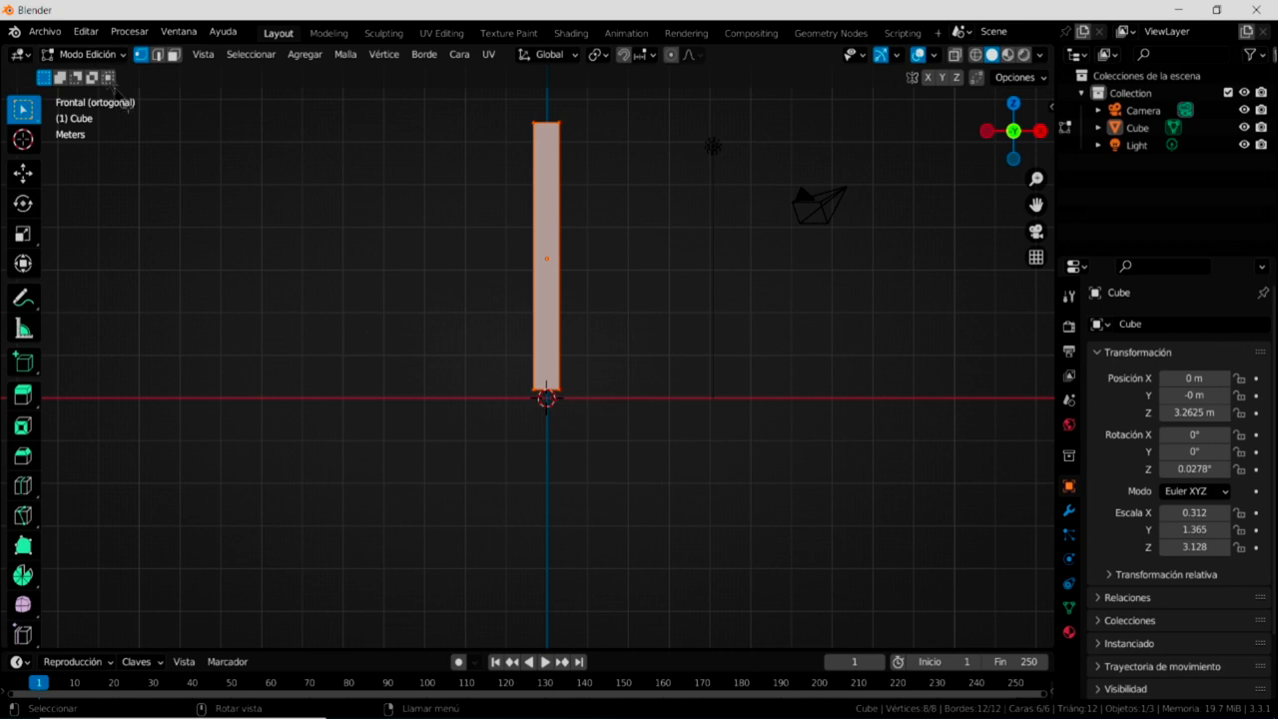
{"action": "mouse_move", "coordinate": [775, 479]}
{"action": "middle_mouse_down"}
{"action": "mouse_move", "coordinate": [585, 514]}
{"action": "mouse_move", "coordinate": [590, 490]}
{"action": "middle_mouse_up"}
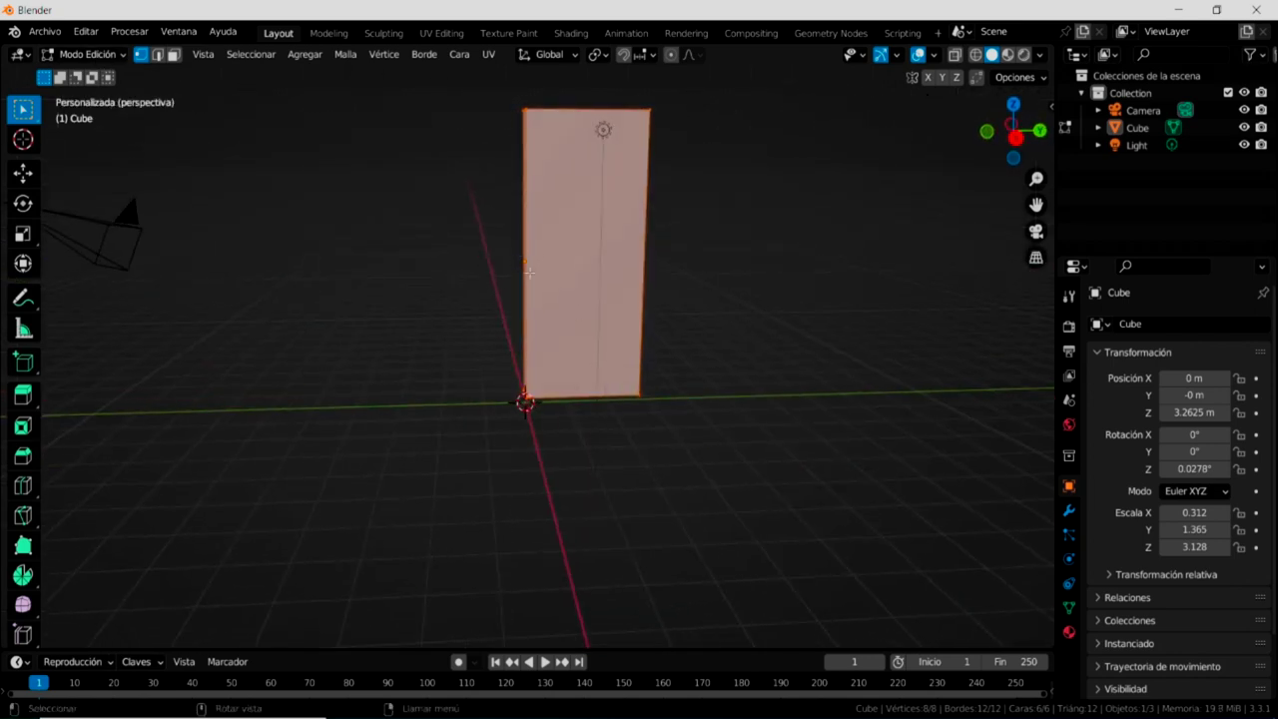
{"action": "mouse_move", "coordinate": [647, 382]}
{"action": "middle_mouse_down"}
{"action": "mouse_move", "coordinate": [719, 360]}
{"action": "mouse_move", "coordinate": [736, 320]}
{"action": "mouse_move", "coordinate": [659, 337]}
{"action": "mouse_move", "coordinate": [676, 330]}
{"action": "mouse_move", "coordinate": [492, 146]}
{"action": "middle_mouse_up"}
{"action": "left_click", "coordinate": [457, 130]}
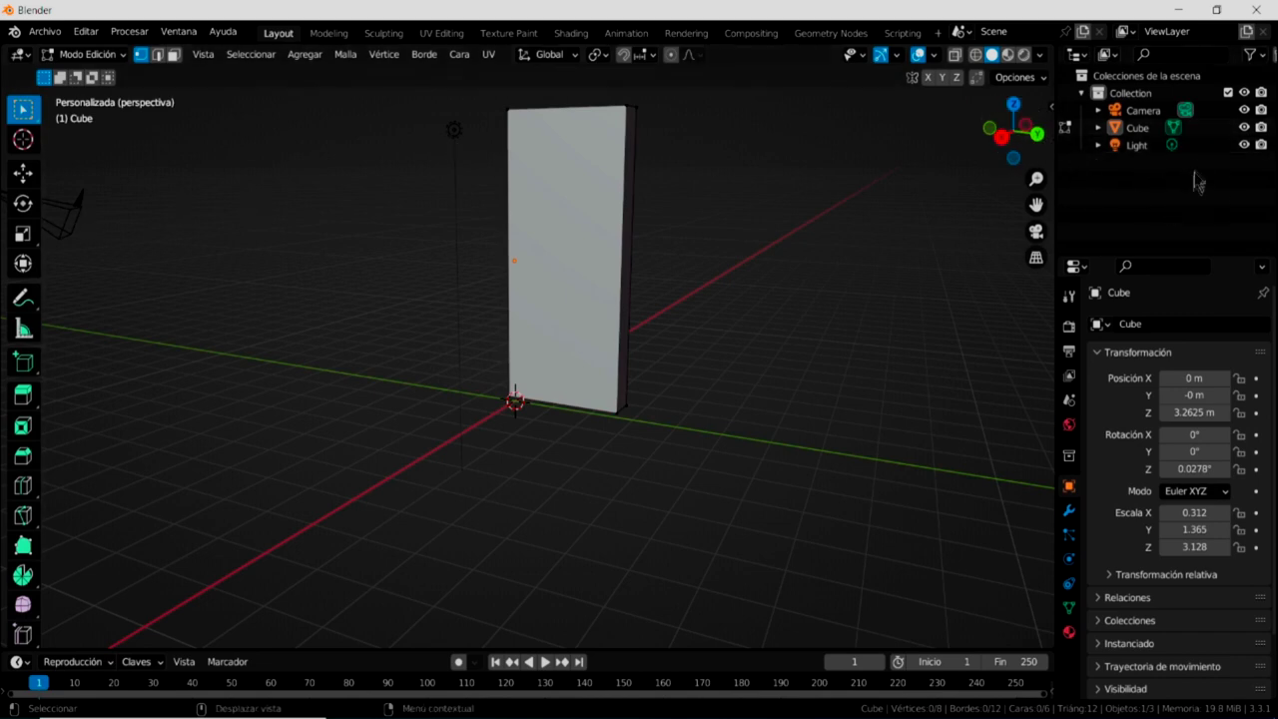
Hide the light and camera, then select the door's front face in face select mode.
{"action": "left_click", "coordinate": [1244, 144]}
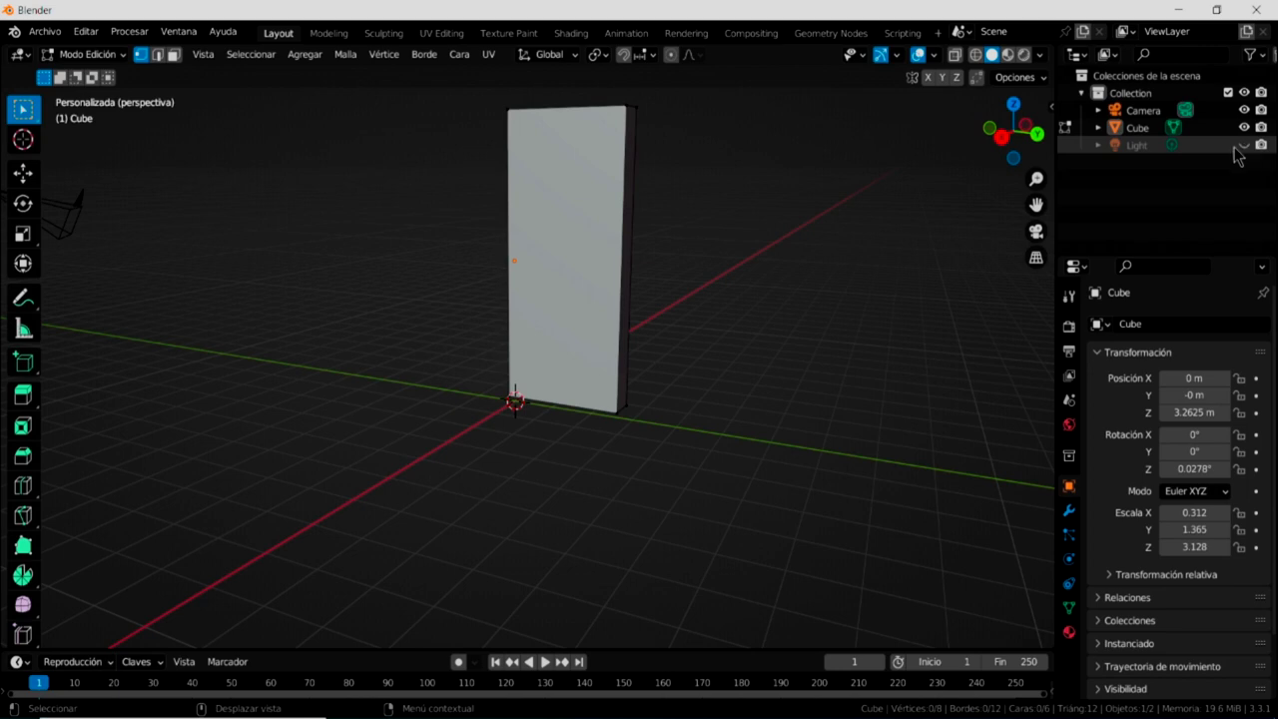
{"action": "left_click", "coordinate": [1244, 110]}
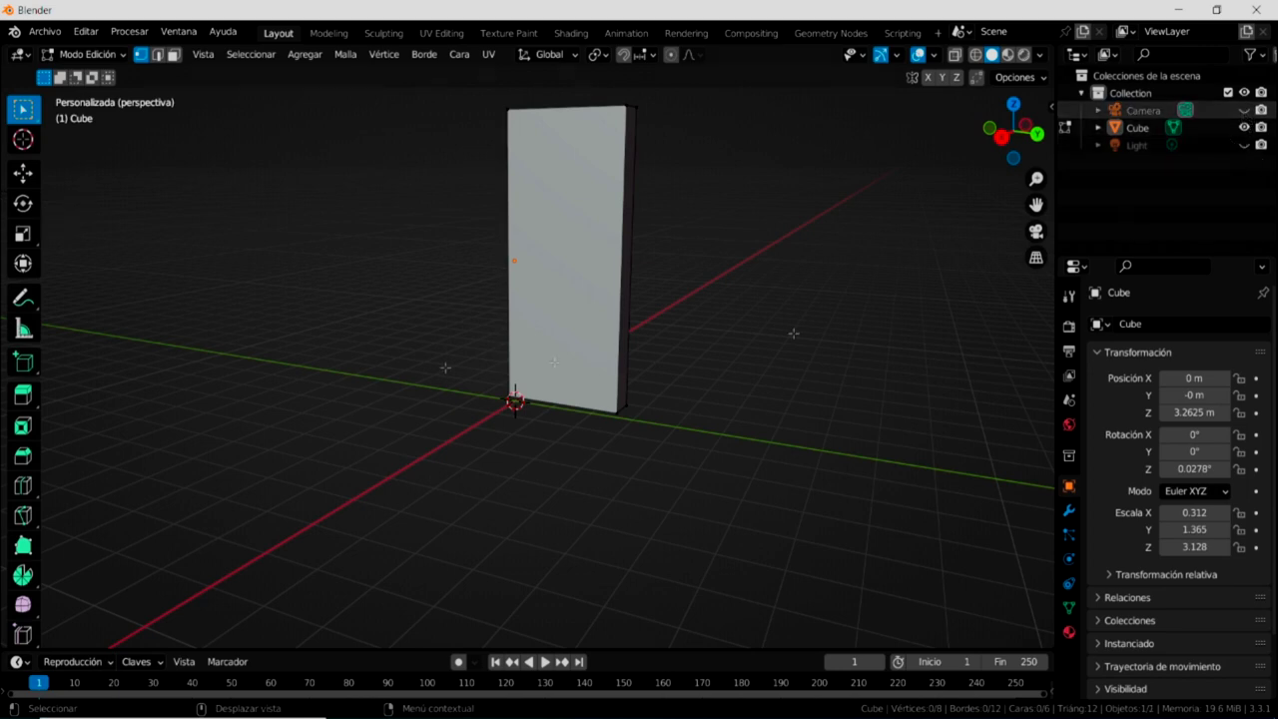
{"action": "middle_click_drag", "start_coordinate": [699, 399], "coordinate": [674, 393]}
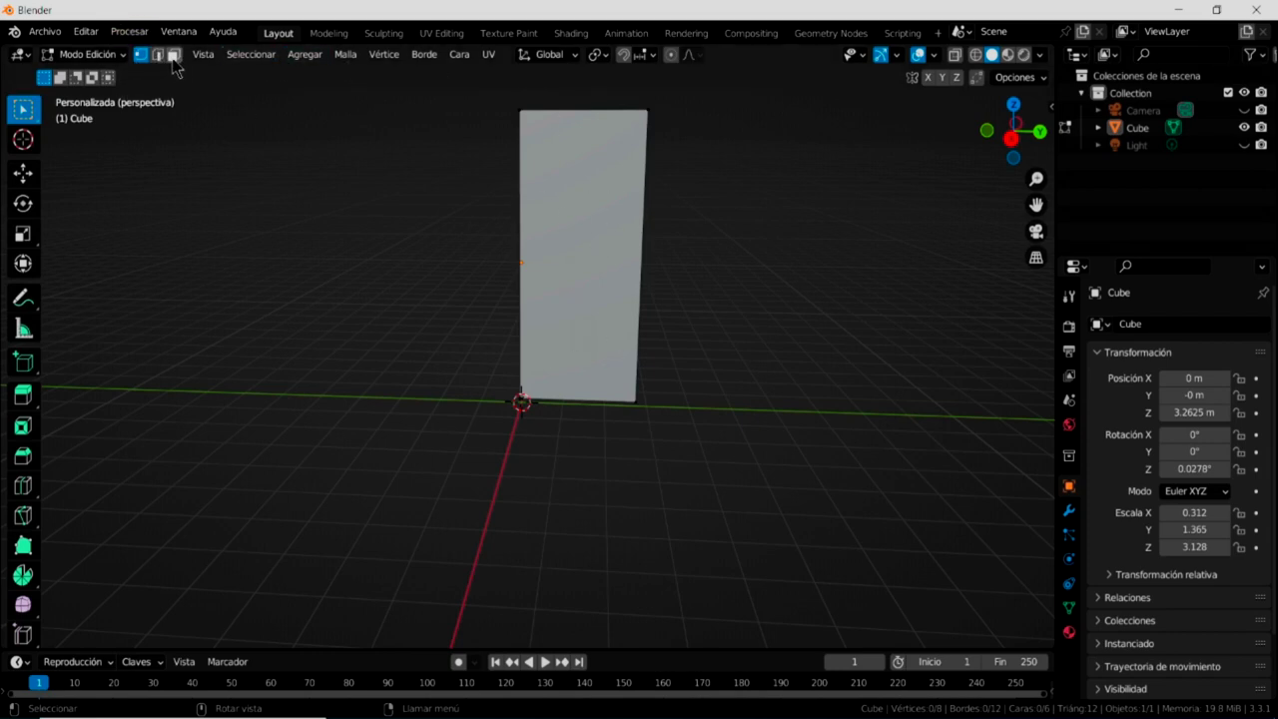
{"action": "left_click", "coordinate": [173, 56]}
{"action": "left_click", "coordinate": [585, 281]}
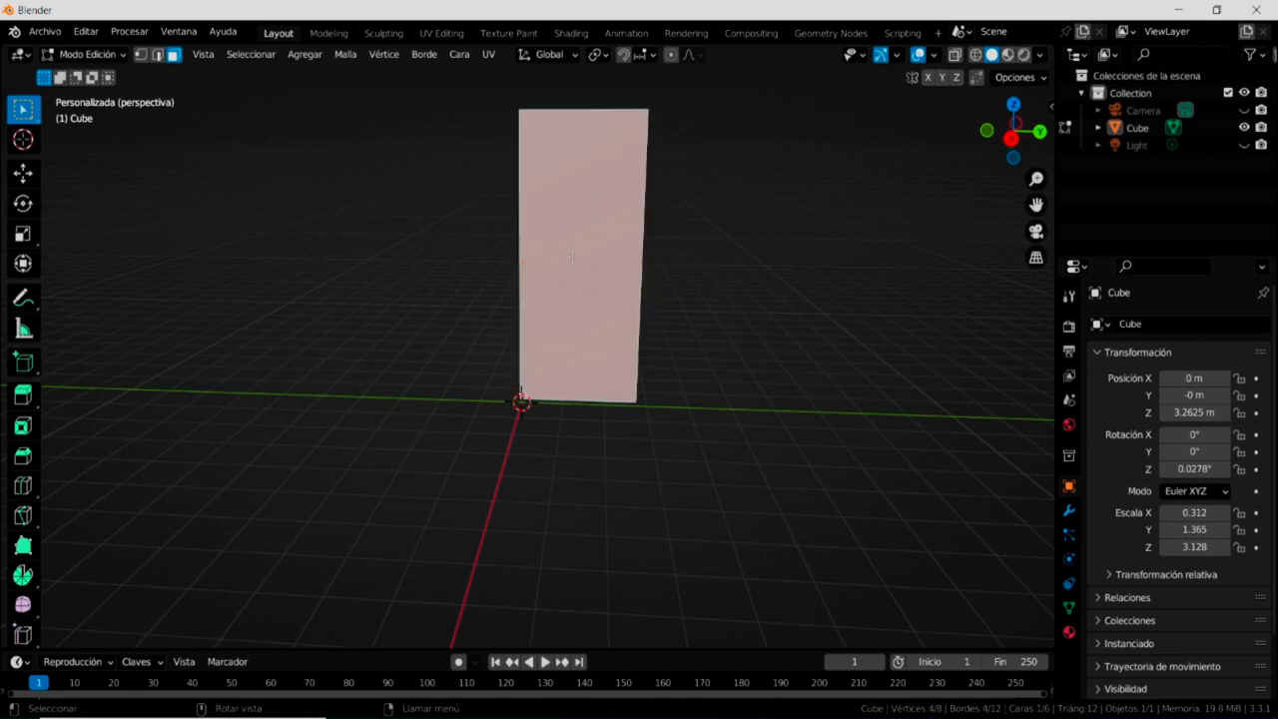
{"action": "left_click", "coordinate": [414, 250]}
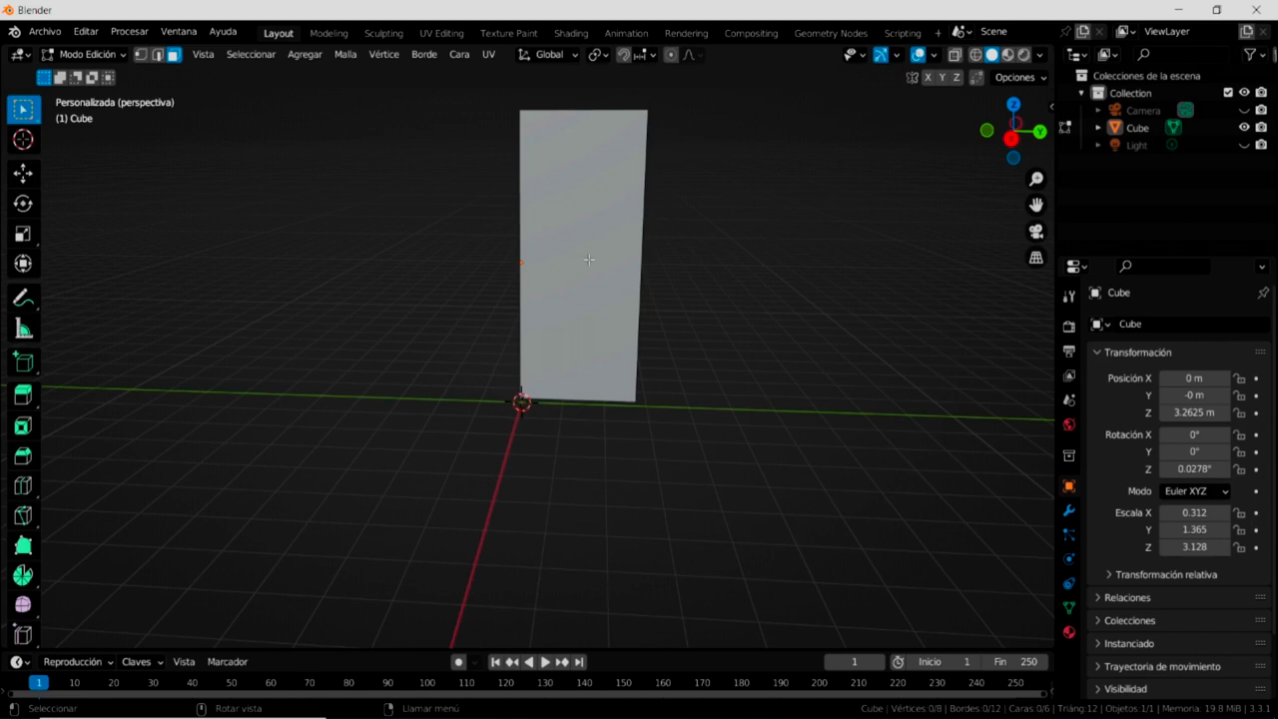
{"action": "left_click", "coordinate": [589, 259]}
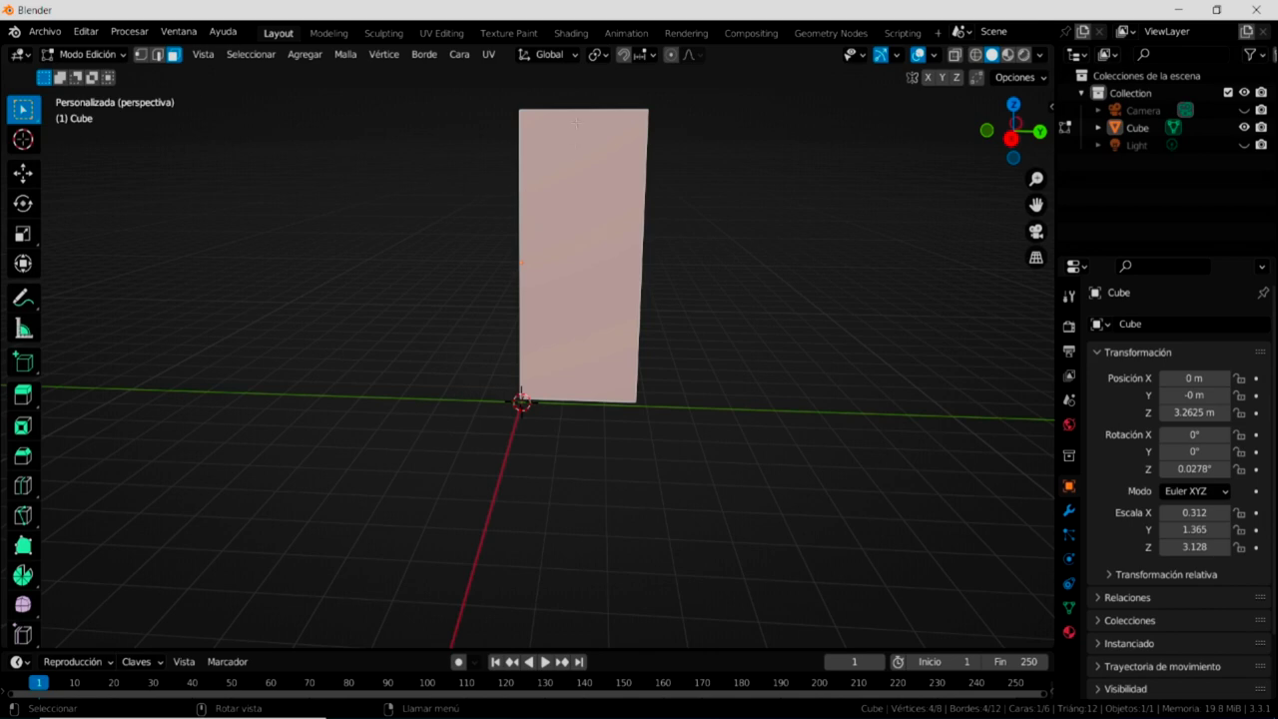
{"action": "right_click", "coordinate": [566, 244]}
{"action": "mouse_move", "coordinate": [499, 247]}
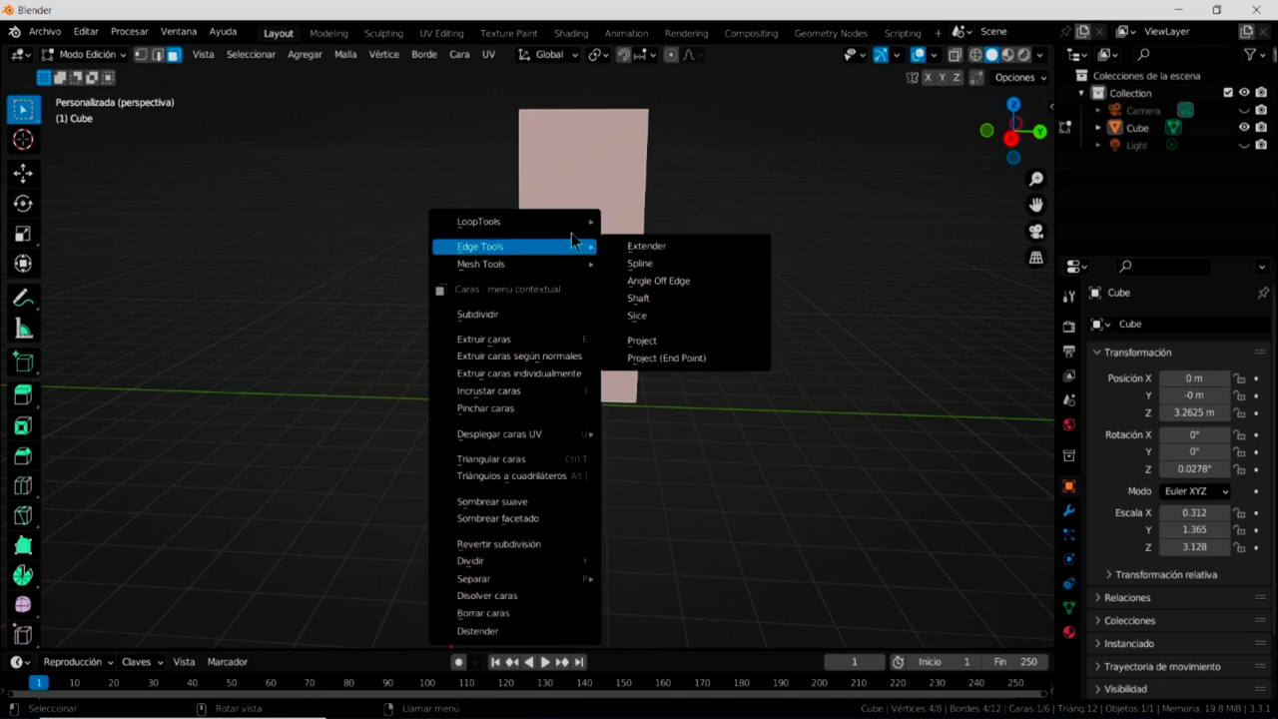
Subdivide the selected front face, raising the number of cuts to 7.
{"action": "left_click", "coordinate": [502, 316]}
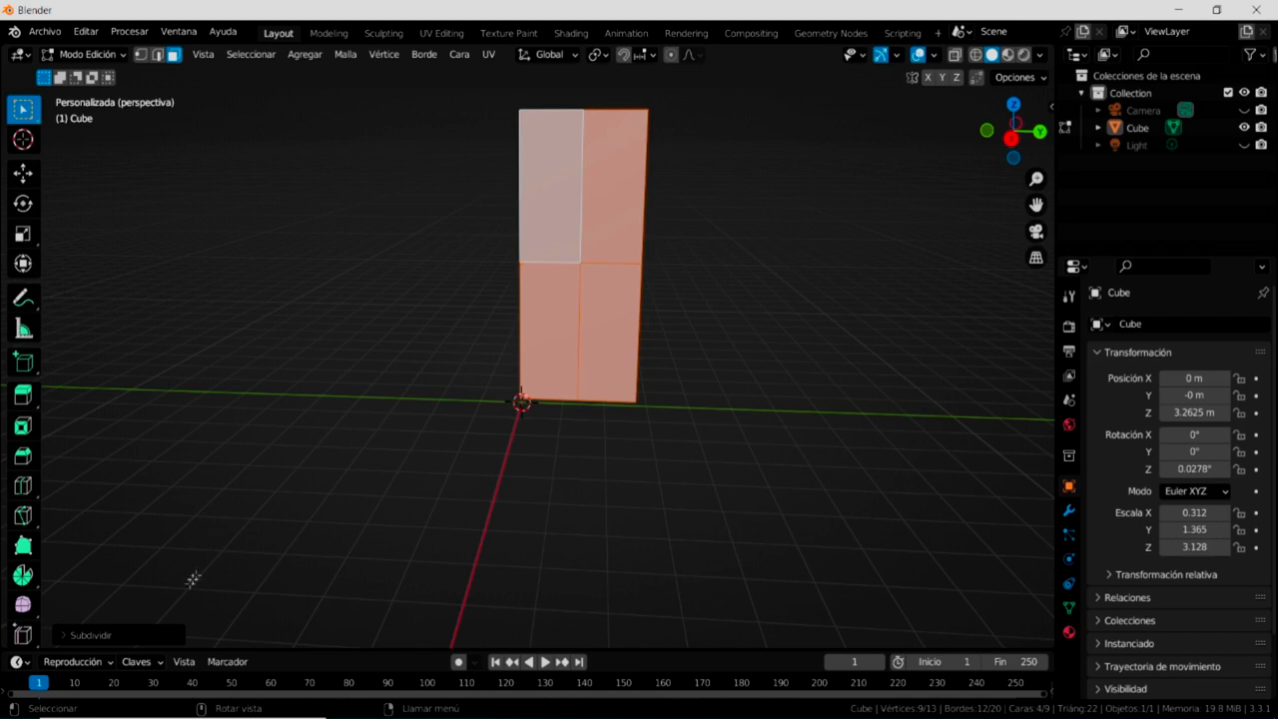
{"action": "left_click", "coordinate": [130, 637]}
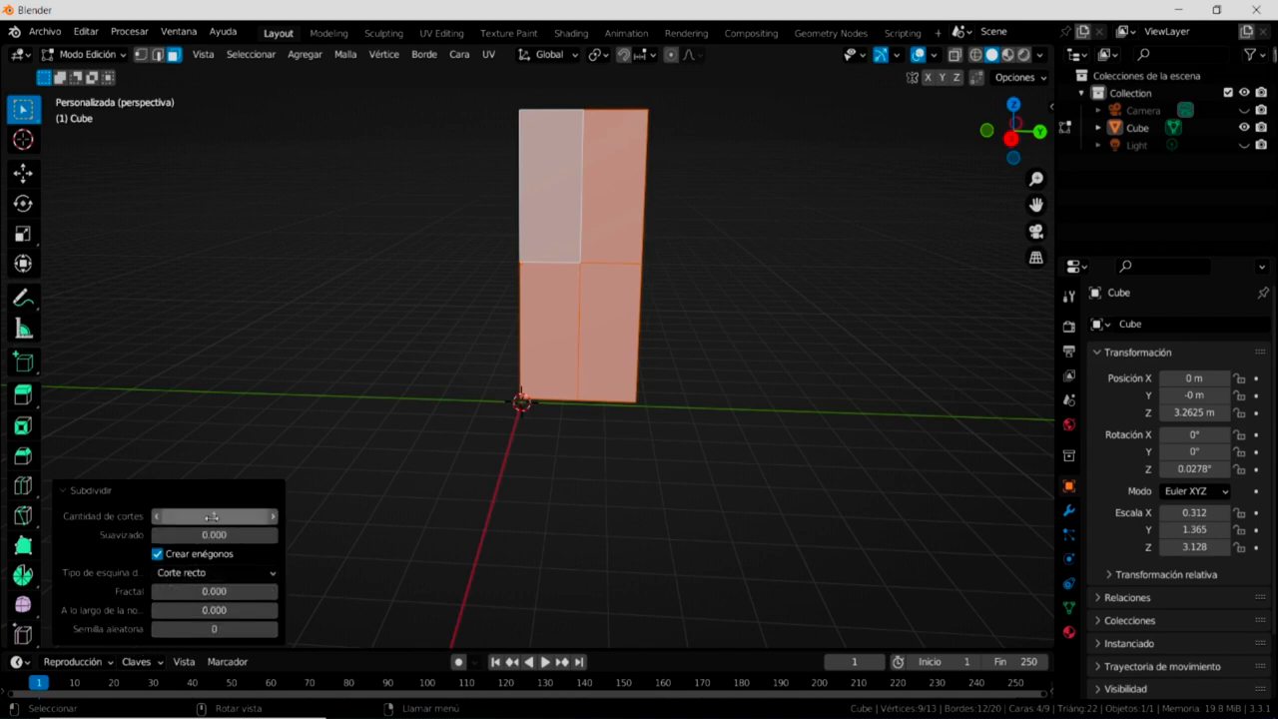
{"action": "left_click", "coordinate": [274, 519]}
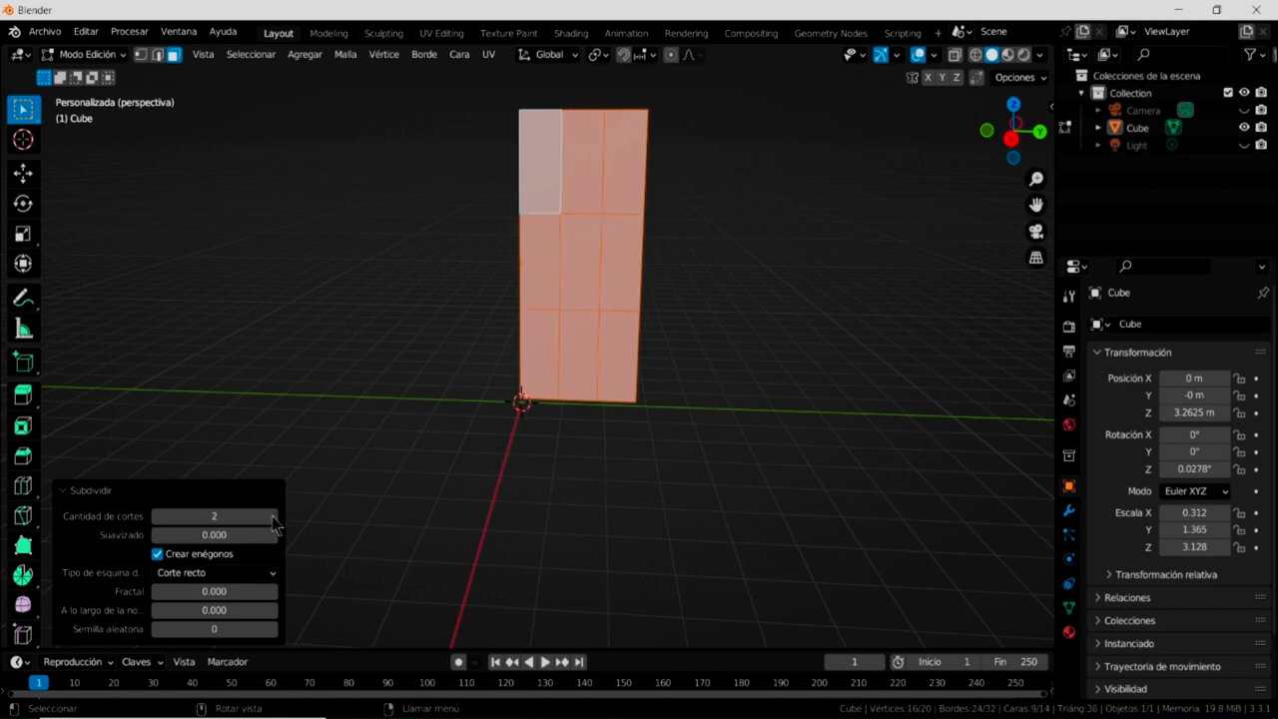
{"action": "left_click", "coordinate": [273, 517]}
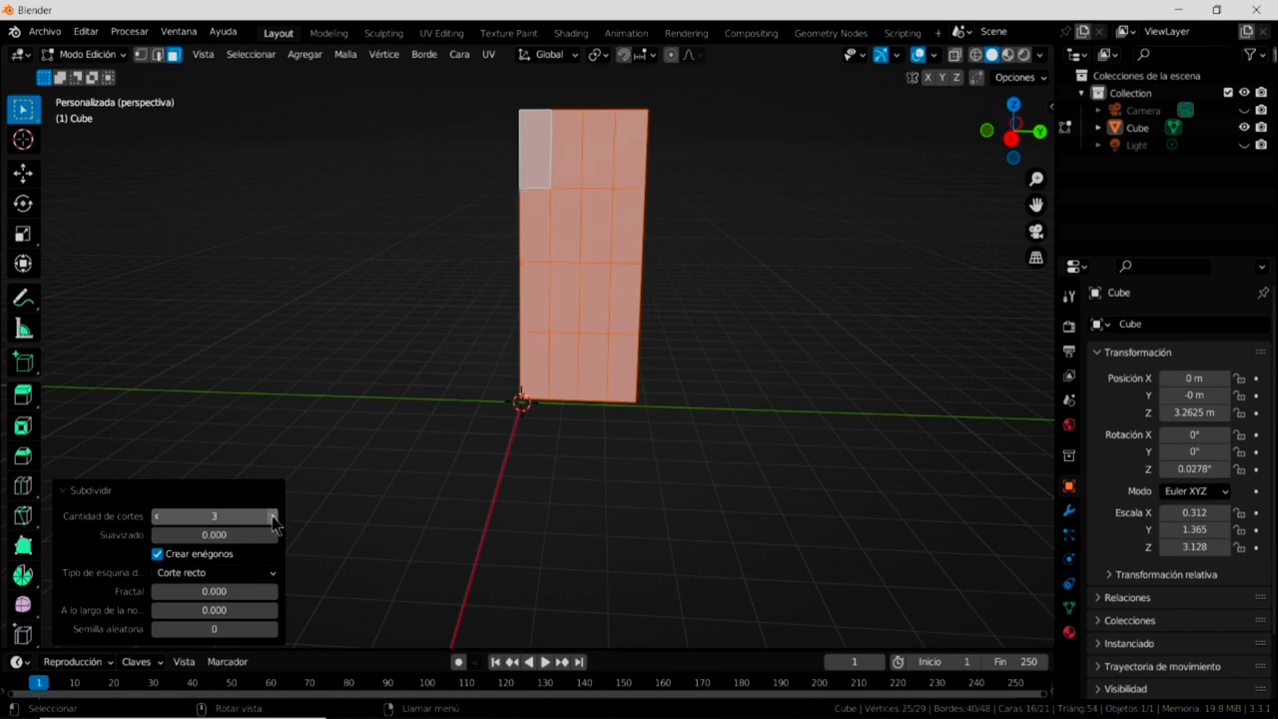
{"action": "left_click", "coordinate": [273, 518]}
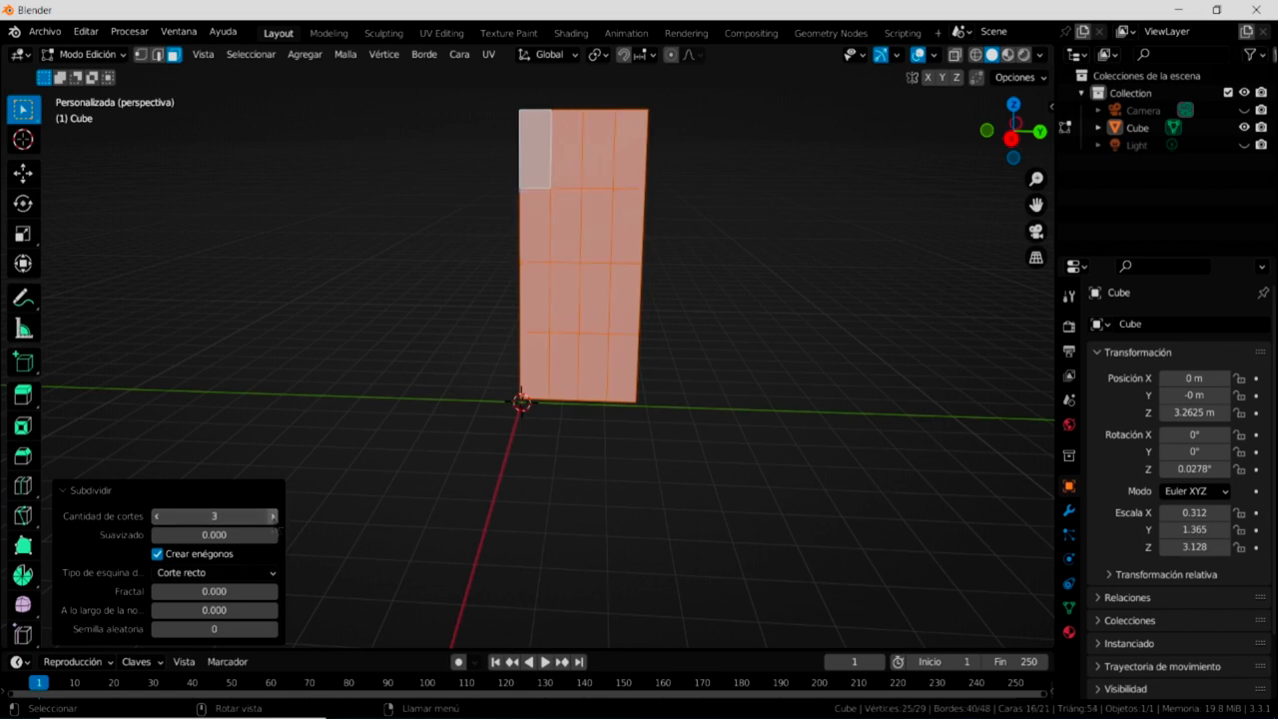
{"action": "left_click", "coordinate": [272, 518]}
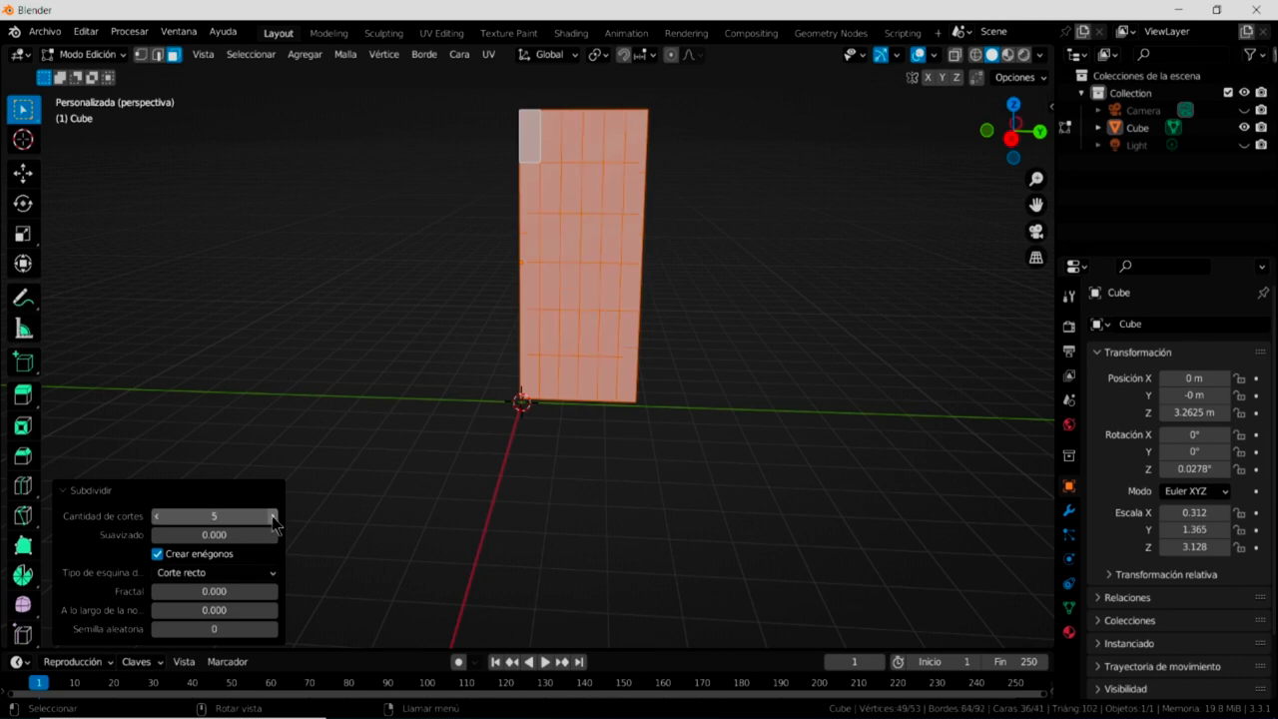
{"action": "left_click", "coordinate": [272, 517]}
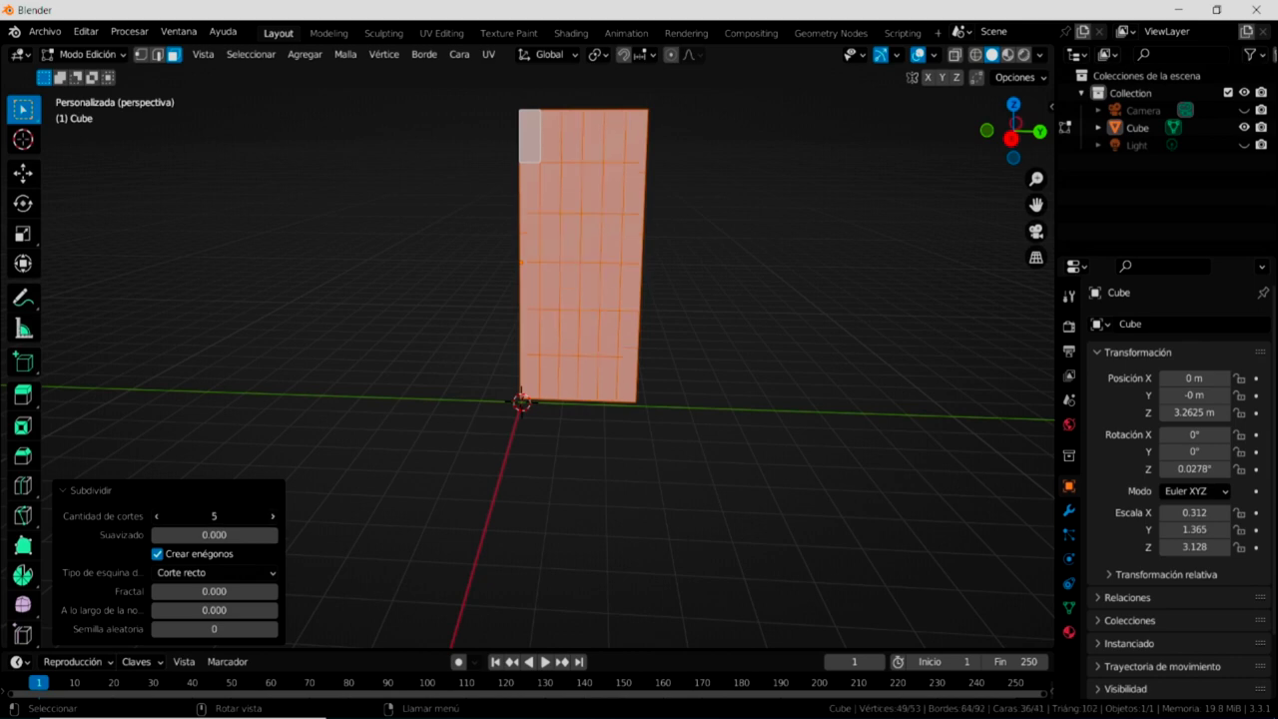
{"action": "left_click", "coordinate": [272, 517]}
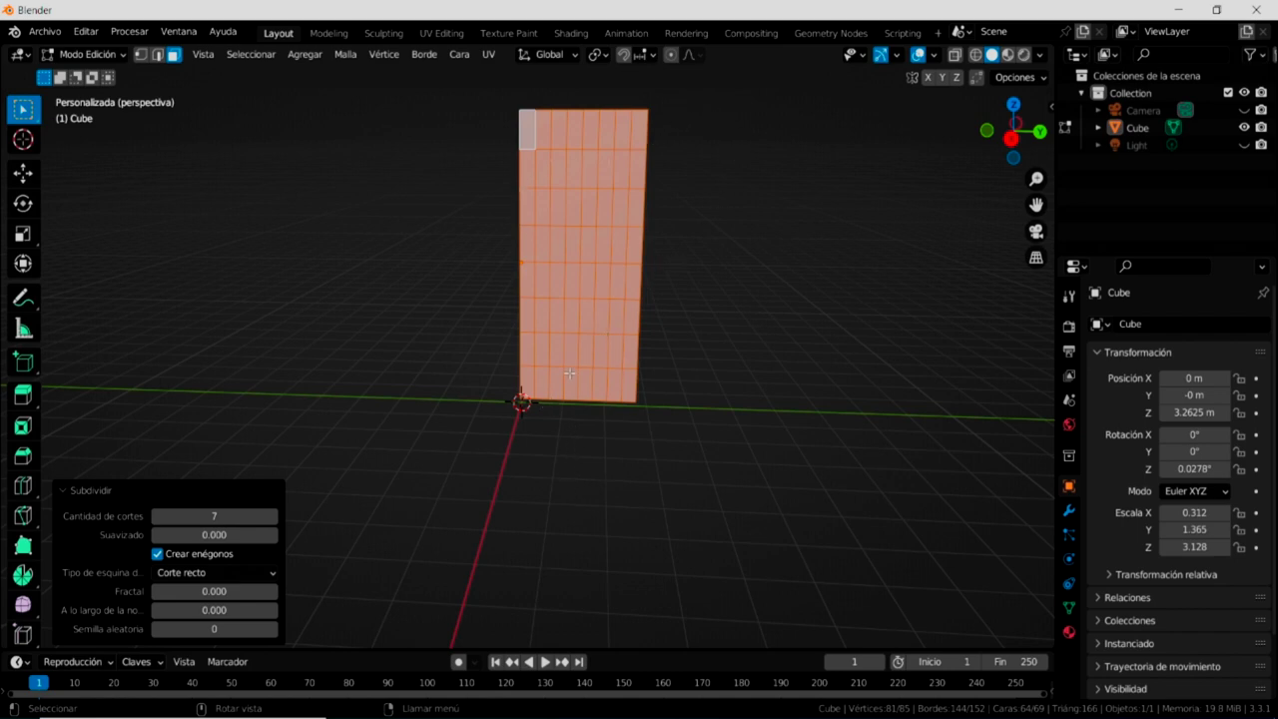
{"action": "key", "text": "KP_7"}
{"action": "key", "text": "KP_1"}
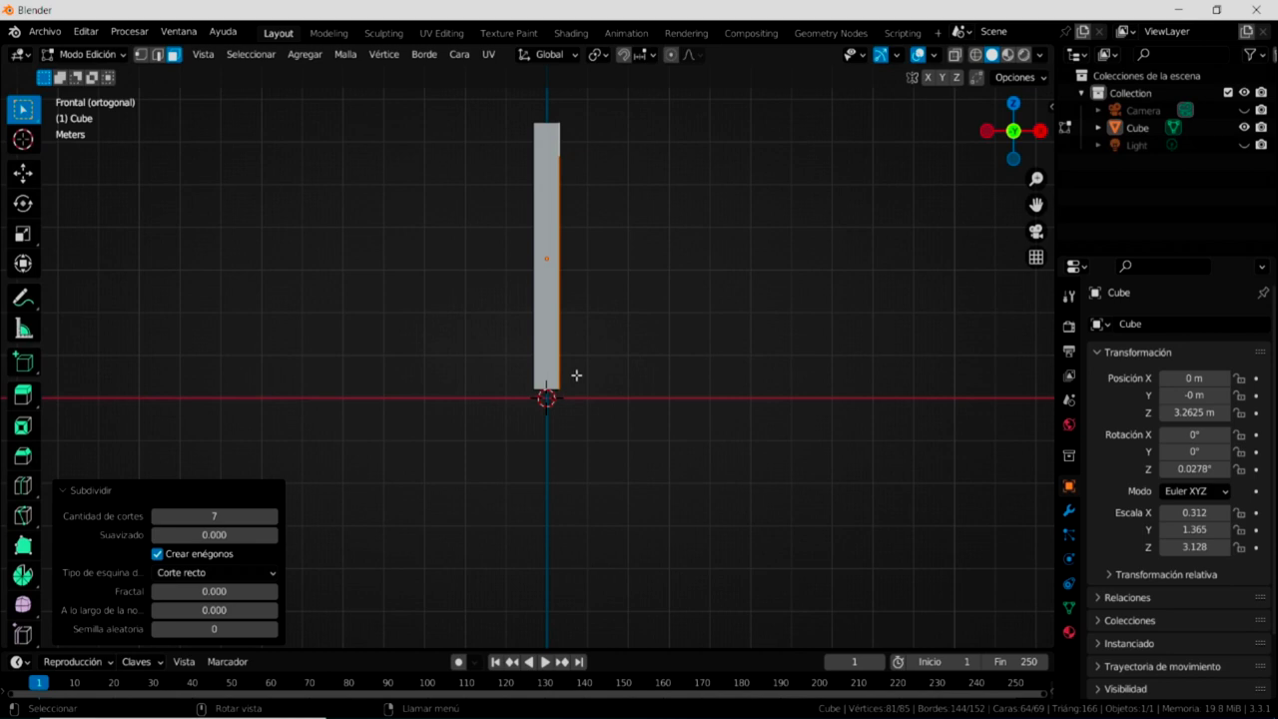
In right orthographic view, deselect everything and box-select the top row of faces.
{"action": "key", "text": "KP_3"}
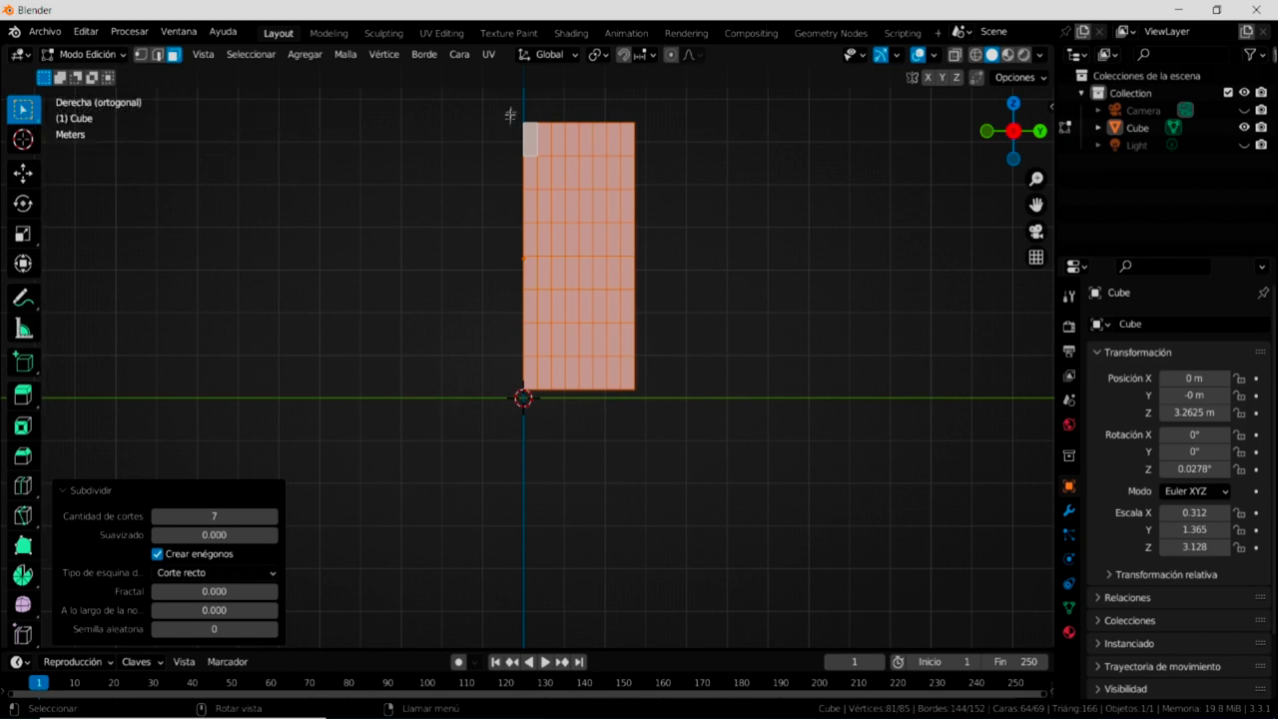
{"action": "left_click", "coordinate": [441, 269]}
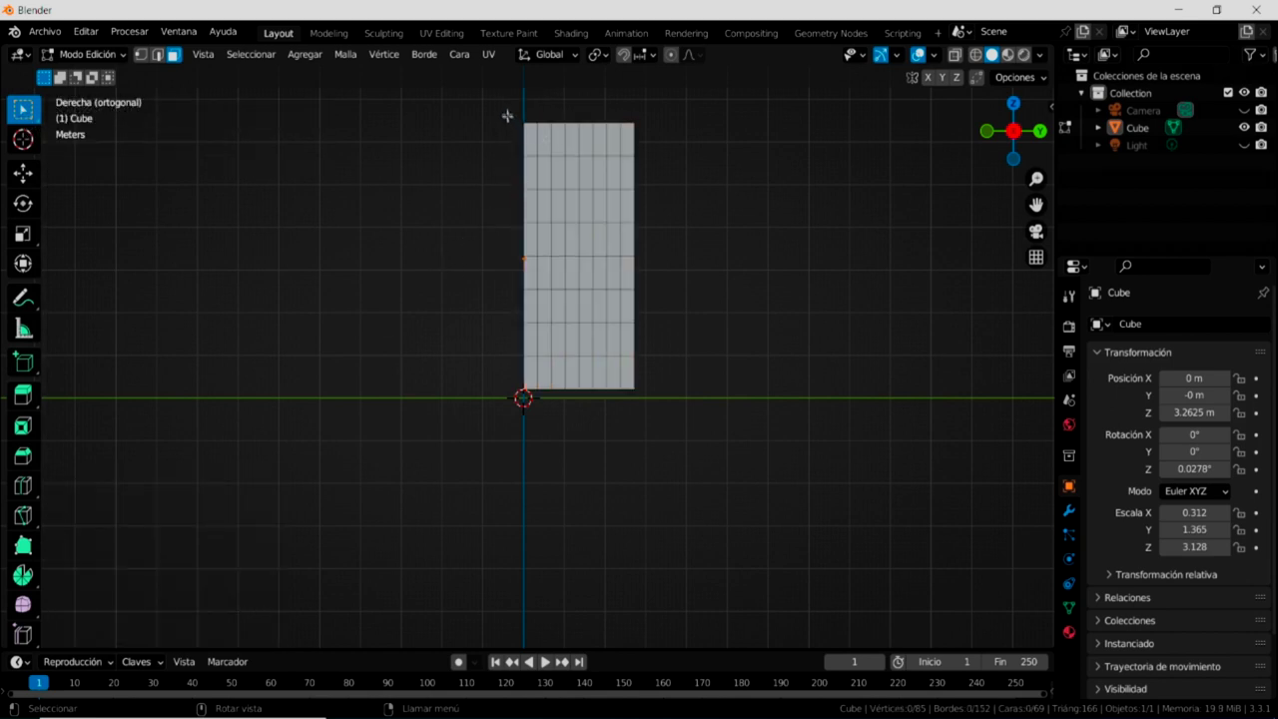
{"action": "left_click_drag", "start_coordinate": [501, 108], "coordinate": [659, 139]}
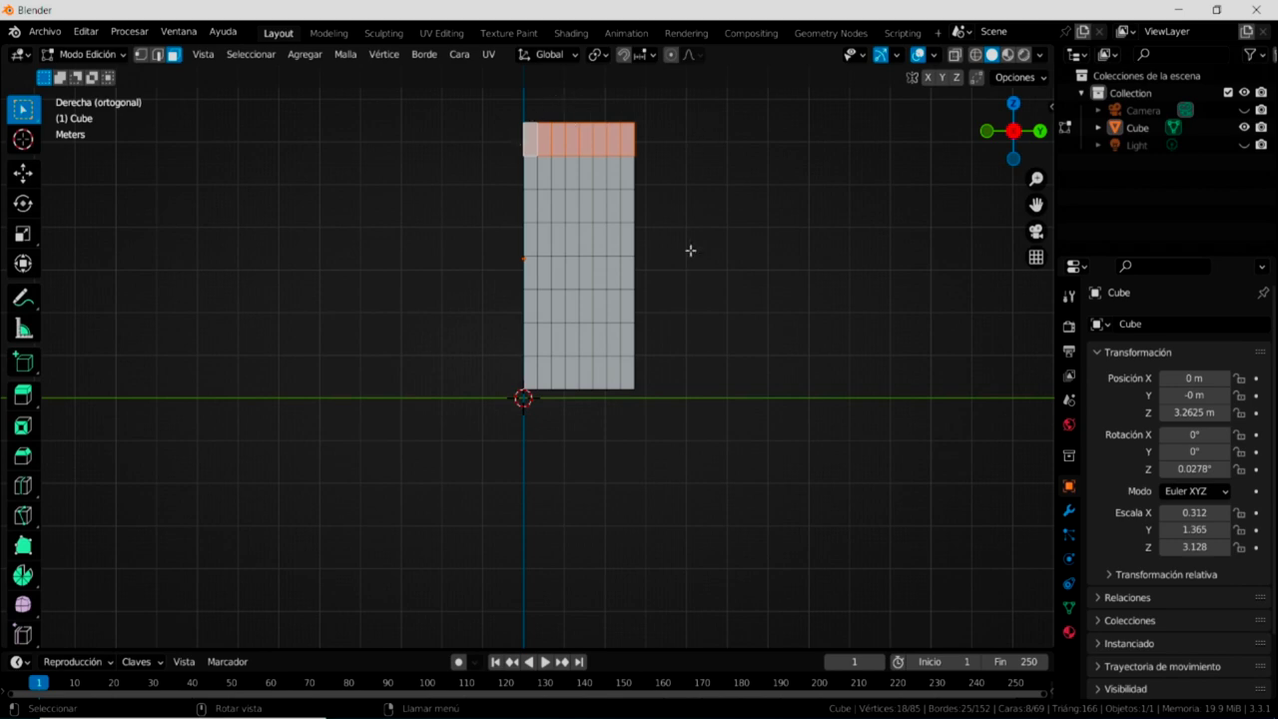
Box-select the right column of faces and another strip along the door's edge.
{"action": "middle_click_drag", "start_coordinate": [681, 263], "coordinate": [662, 360], "text": "shift"}
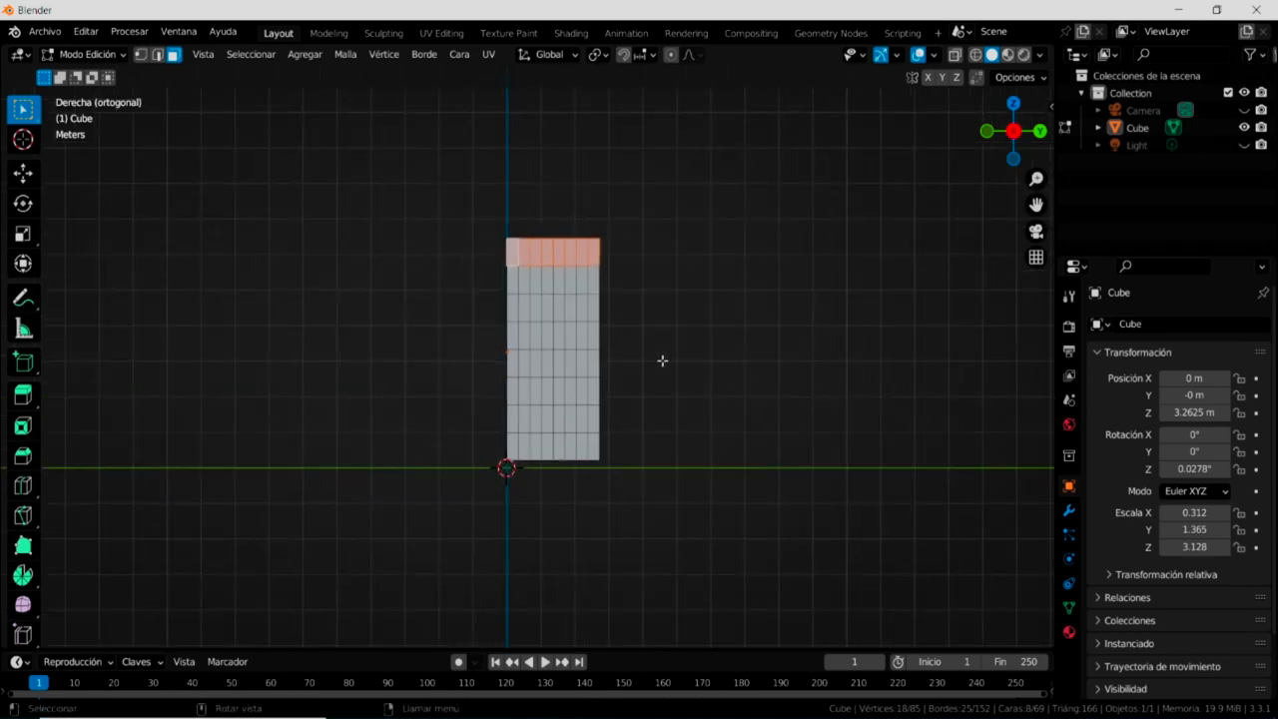
{"action": "scroll", "coordinate": [661, 360], "scroll_direction": "up", "scroll_amount": 2}
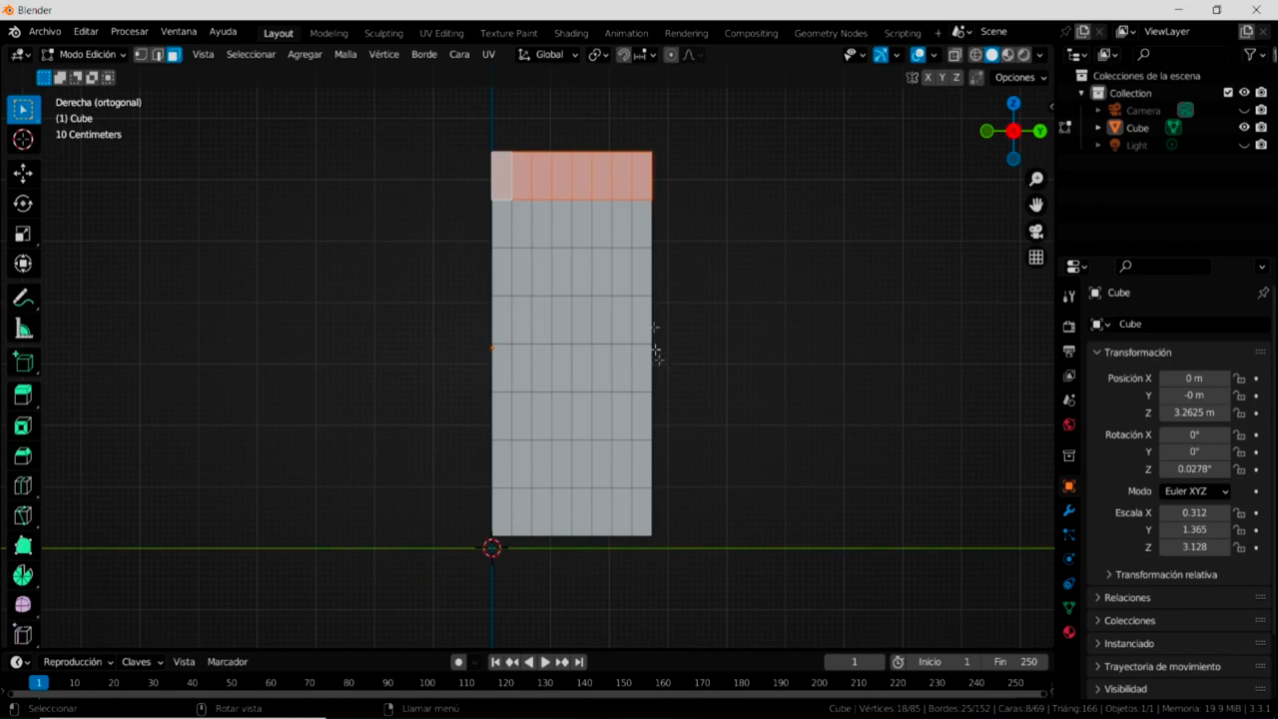
{"action": "left_click_drag", "start_coordinate": [642, 129], "coordinate": [680, 559]}
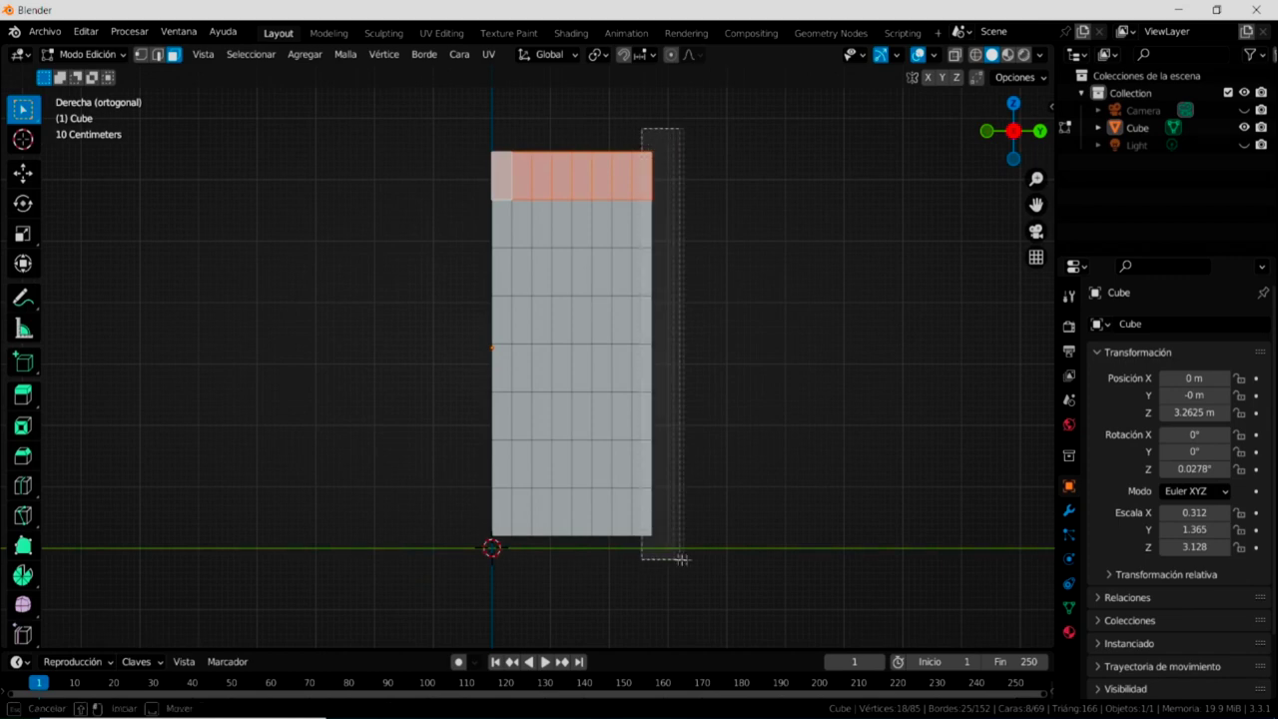
{"action": "left_click_drag", "start_coordinate": [681, 559], "coordinate": [689, 561]}
{"action": "mouse_move", "coordinate": [685, 528]}
{"action": "middle_mouse_down"}
{"action": "mouse_move", "coordinate": [684, 496]}
{"action": "mouse_move", "coordinate": [761, 529]}
{"action": "mouse_move", "coordinate": [733, 530]}
{"action": "middle_mouse_up"}
{"action": "mouse_move", "coordinate": [739, 336]}
{"action": "middle_mouse_down"}
{"action": "mouse_move", "coordinate": [772, 399]}
{"action": "mouse_move", "coordinate": [828, 407]}
{"action": "mouse_move", "coordinate": [801, 308]}
{"action": "mouse_move", "coordinate": [813, 307]}
{"action": "mouse_move", "coordinate": [759, 280]}
{"action": "middle_mouse_up"}
{"action": "left_click_drag", "start_coordinate": [542, 159], "coordinate": [457, 576]}
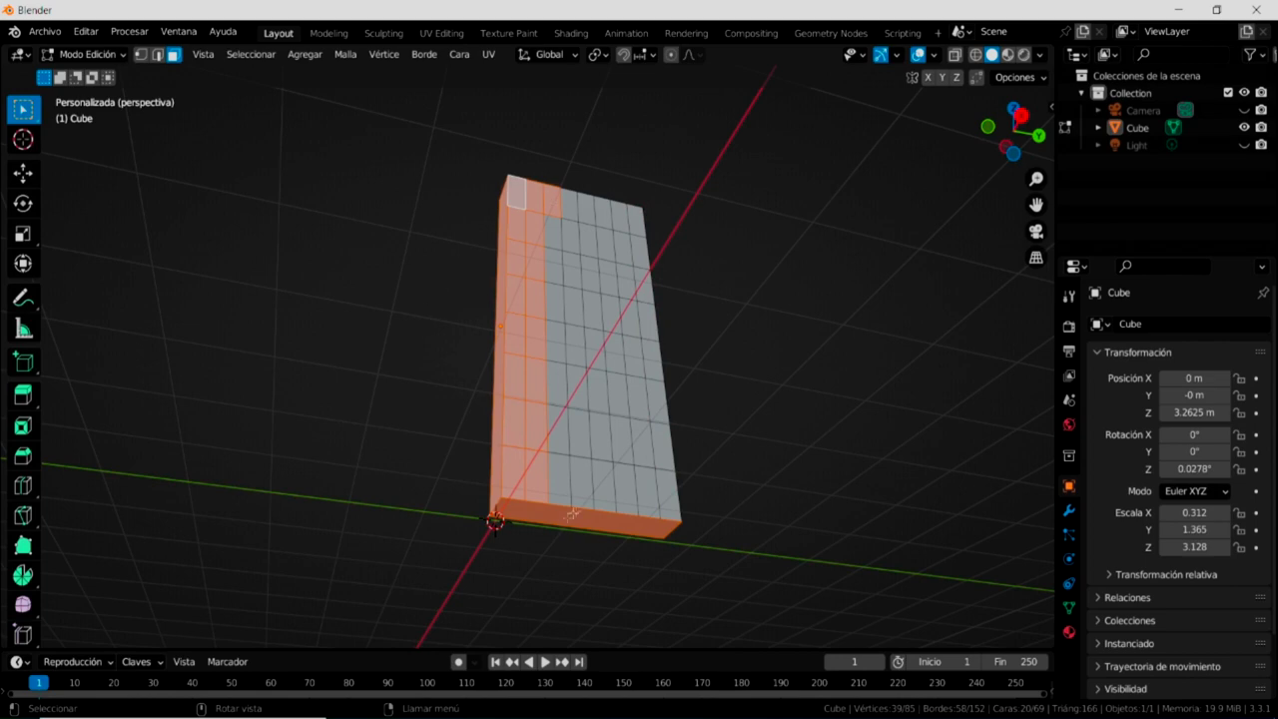
{"action": "key", "text": "KP_1"}
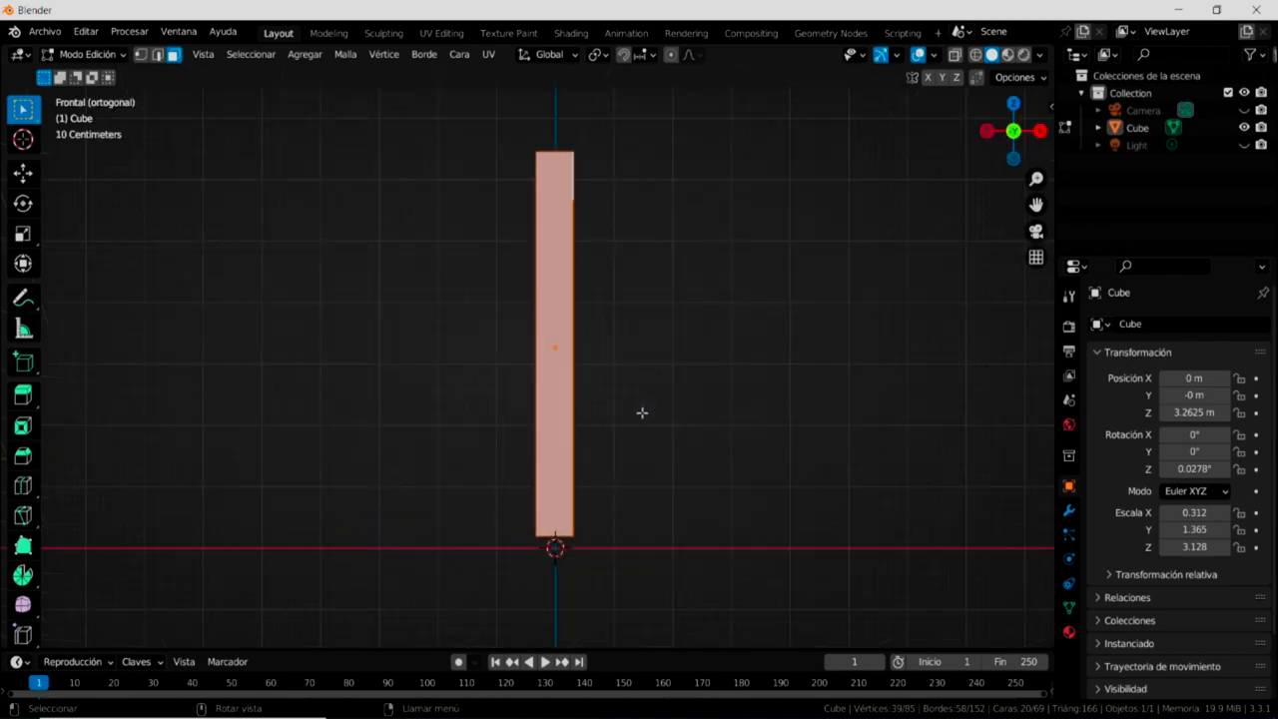
In right orthographic view, clear the selection and select the door's top row of faces.
{"action": "key", "text": "KP_3"}
{"action": "left_click", "coordinate": [708, 354]}
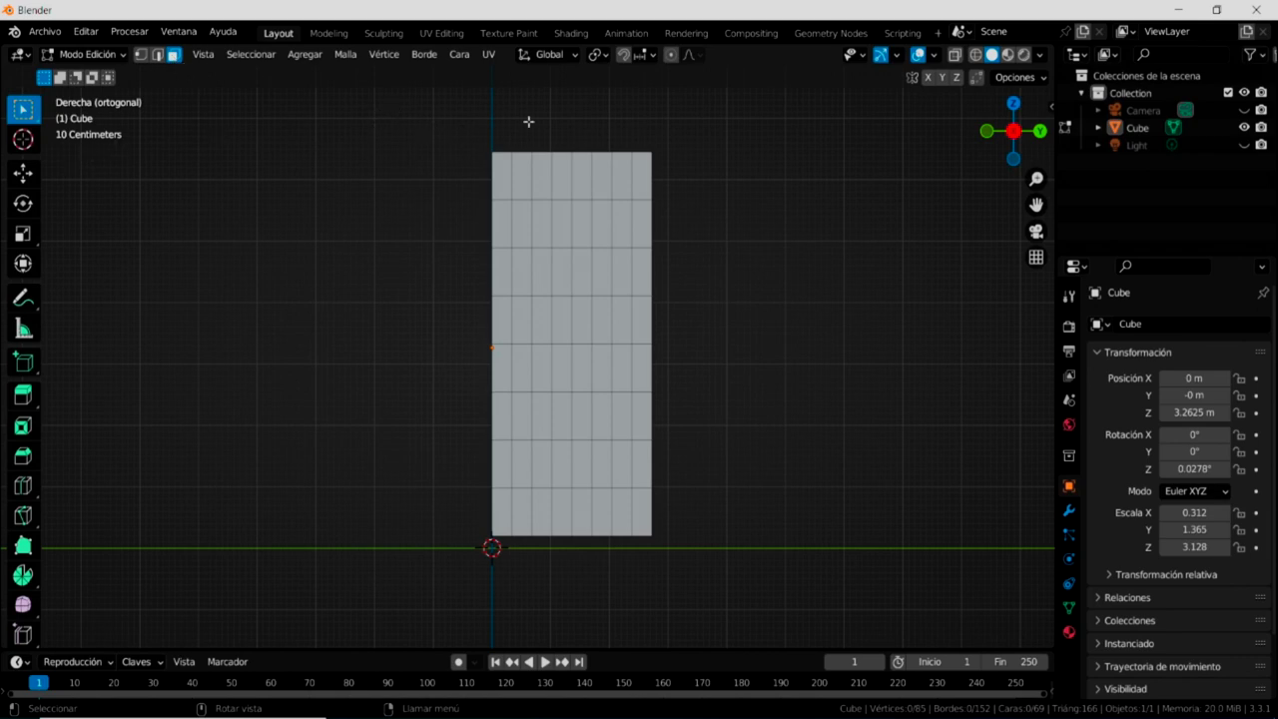
{"action": "left_click_drag", "start_coordinate": [469, 119], "coordinate": [693, 175]}
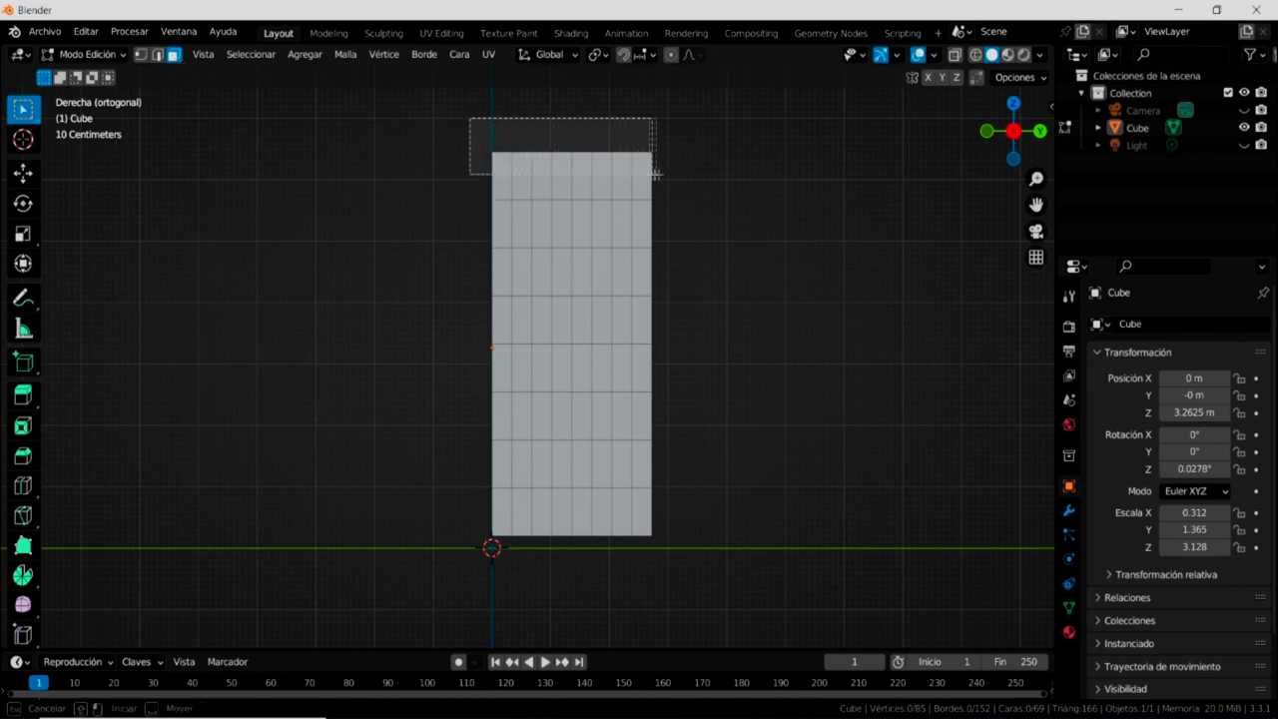
{"action": "key", "text": "k"}
{"action": "left_click", "coordinate": [642, 126]}
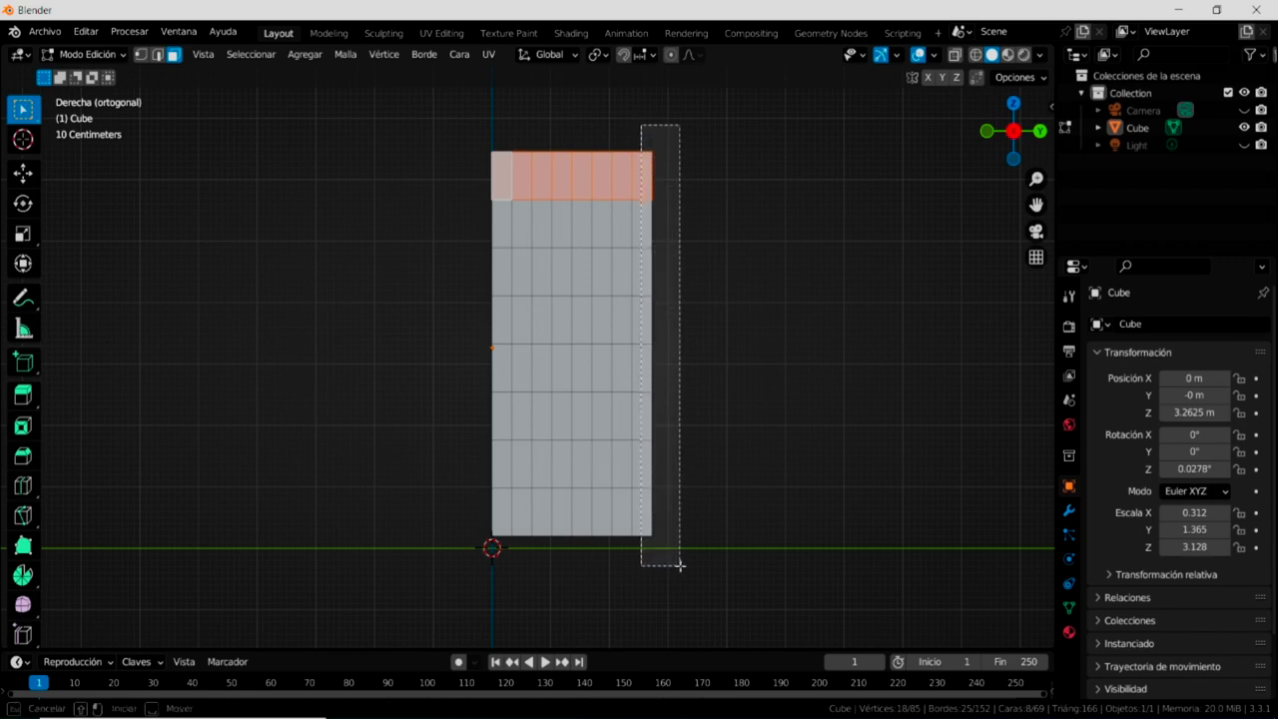
Add the right column, bottom row, left column and middle rail faces to the selection.
{"action": "left_click_drag", "start_coordinate": [647, 462], "coordinate": [685, 569], "text": "shift"}
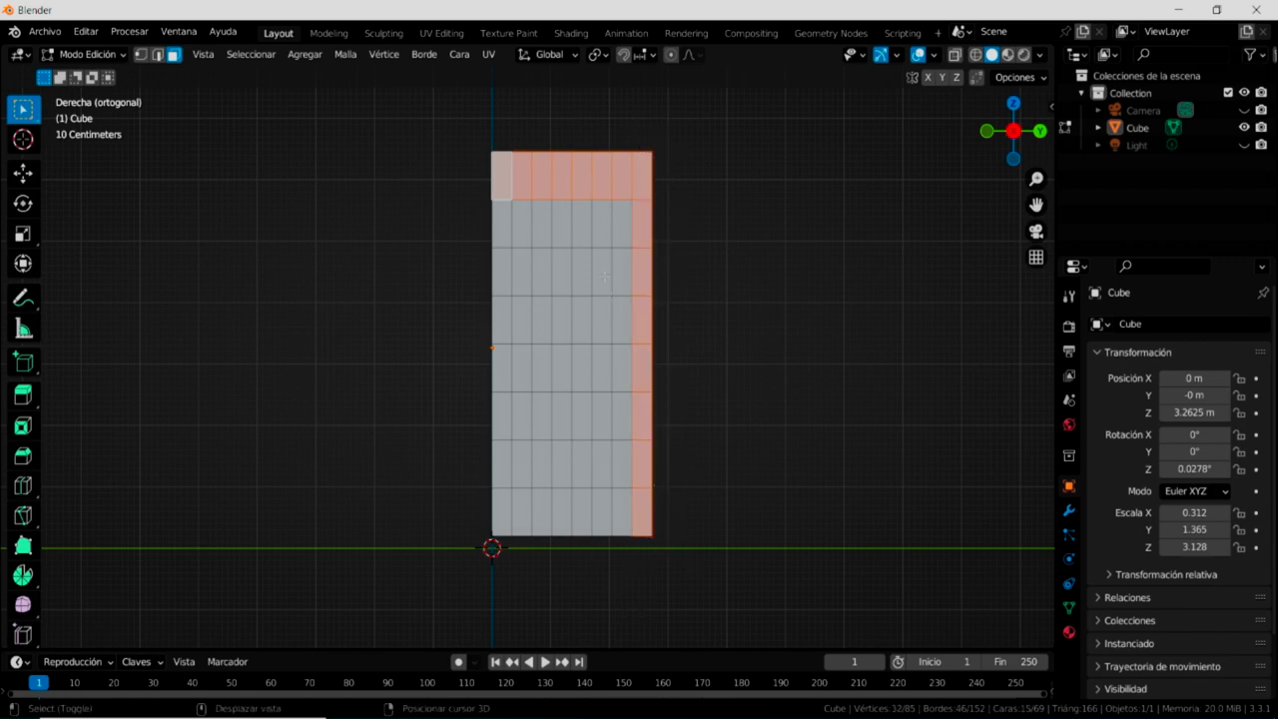
{"action": "left_click_drag", "start_coordinate": [685, 502], "coordinate": [460, 567], "text": "shift"}
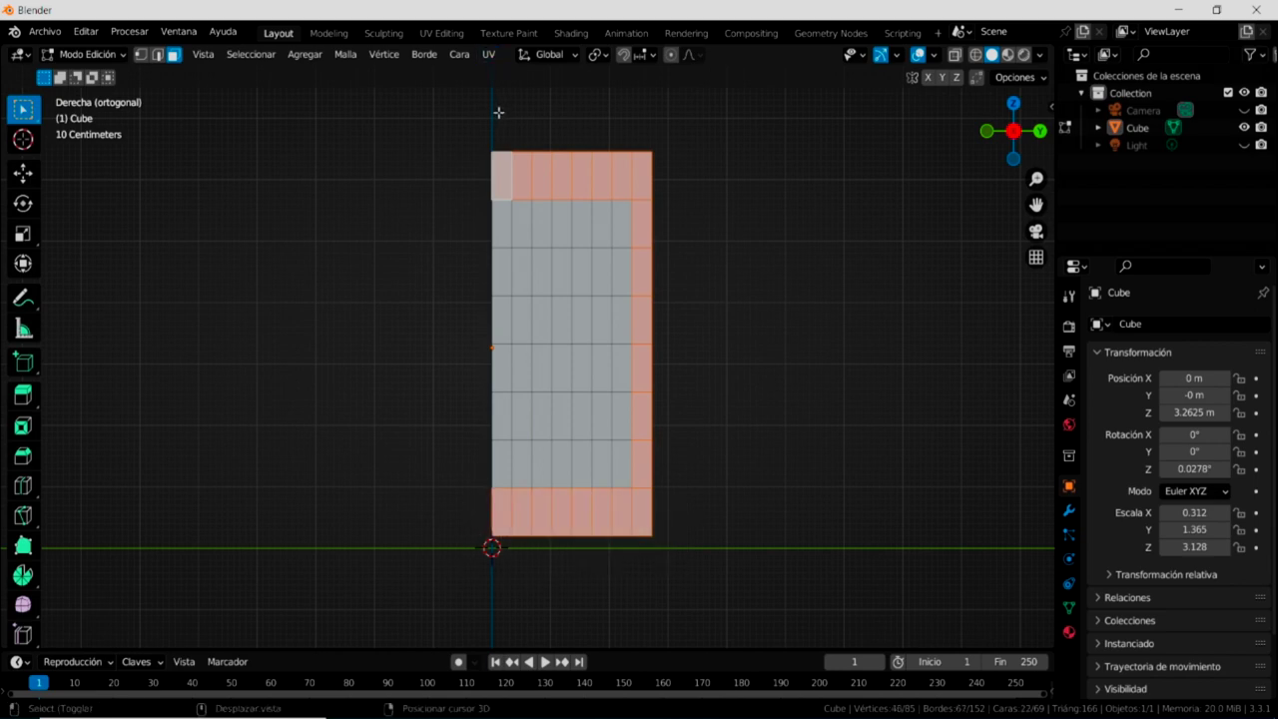
{"action": "left_click_drag", "start_coordinate": [499, 112], "coordinate": [455, 565], "text": "shift"}
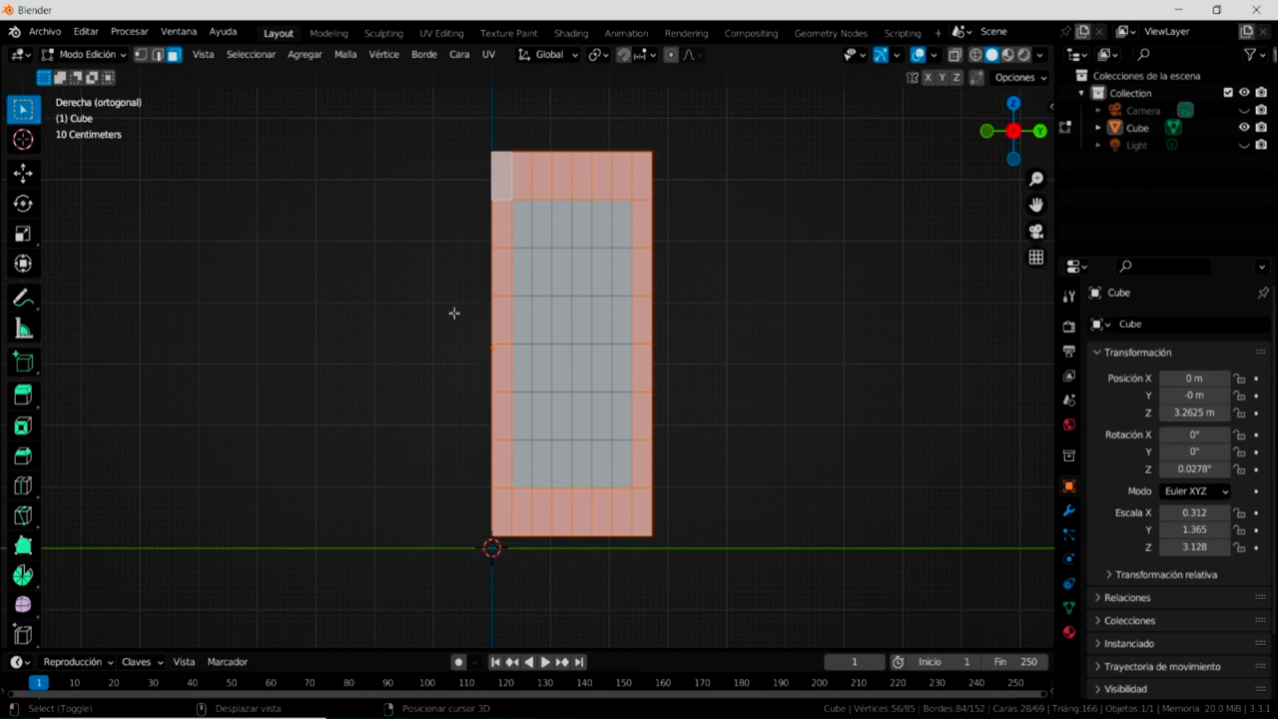
{"action": "left_click_drag", "start_coordinate": [454, 314], "coordinate": [812, 322], "text": "shift"}
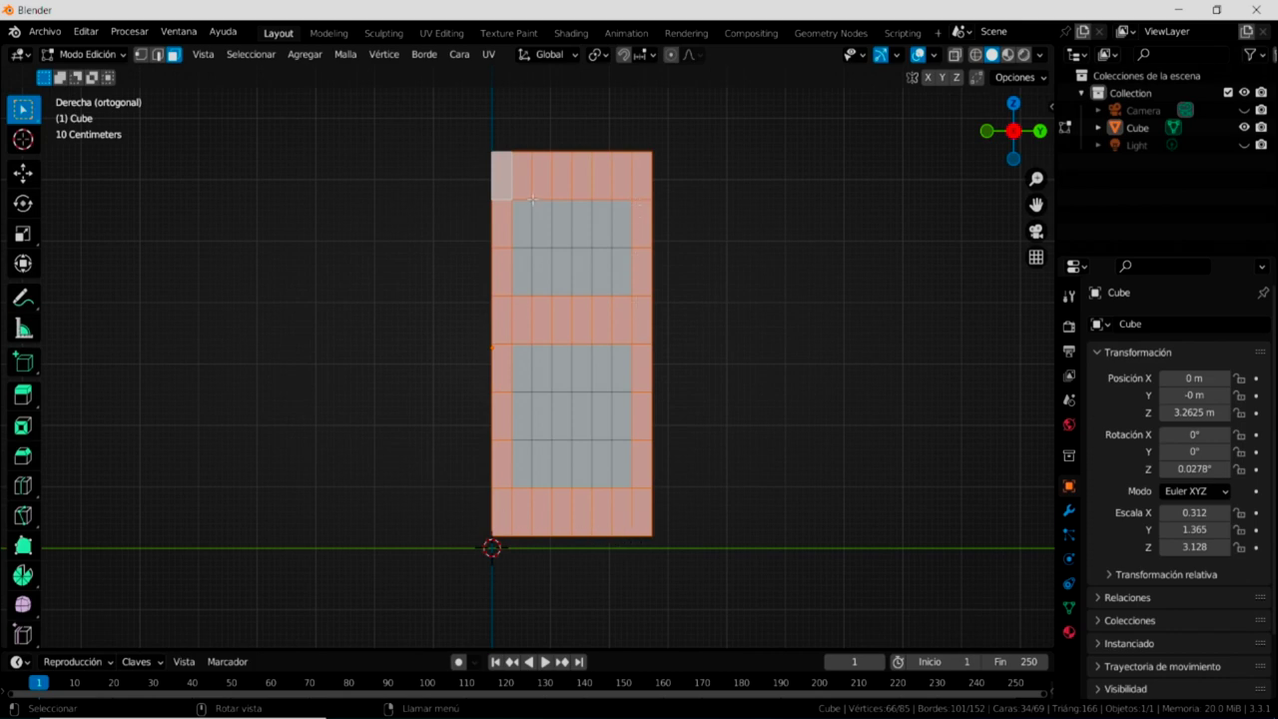
{"action": "middle_click_drag", "start_coordinate": [747, 462], "coordinate": [630, 473]}
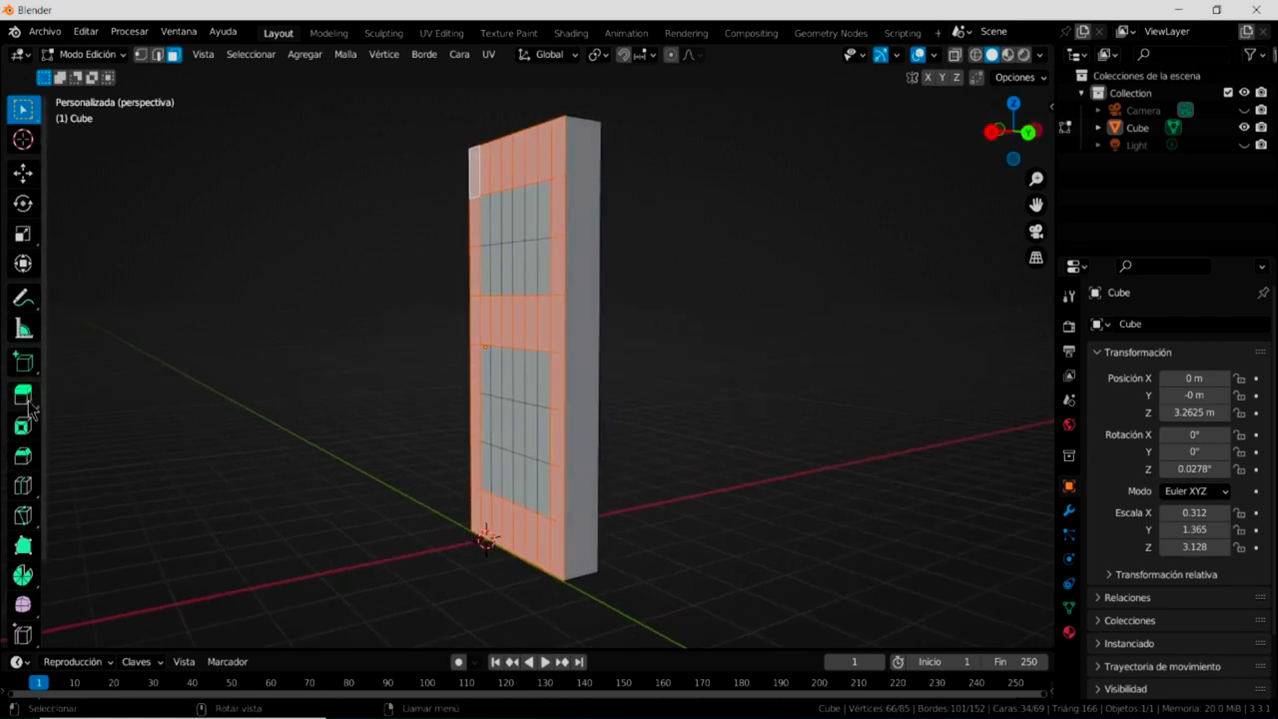
{"action": "left_click_drag", "start_coordinate": [30, 405], "coordinate": [37, 411]}
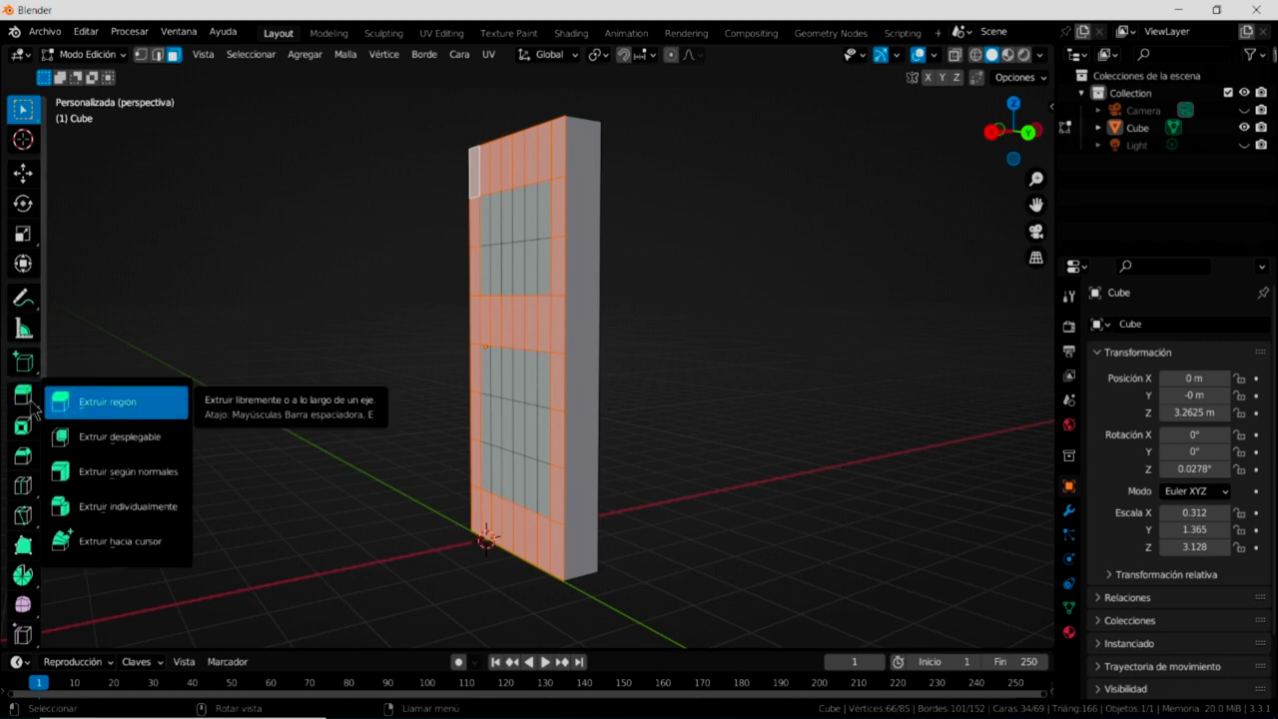
Extrude the selected border and rail faces about 0.15 m along their normals.
{"action": "key", "text": "Escape"}
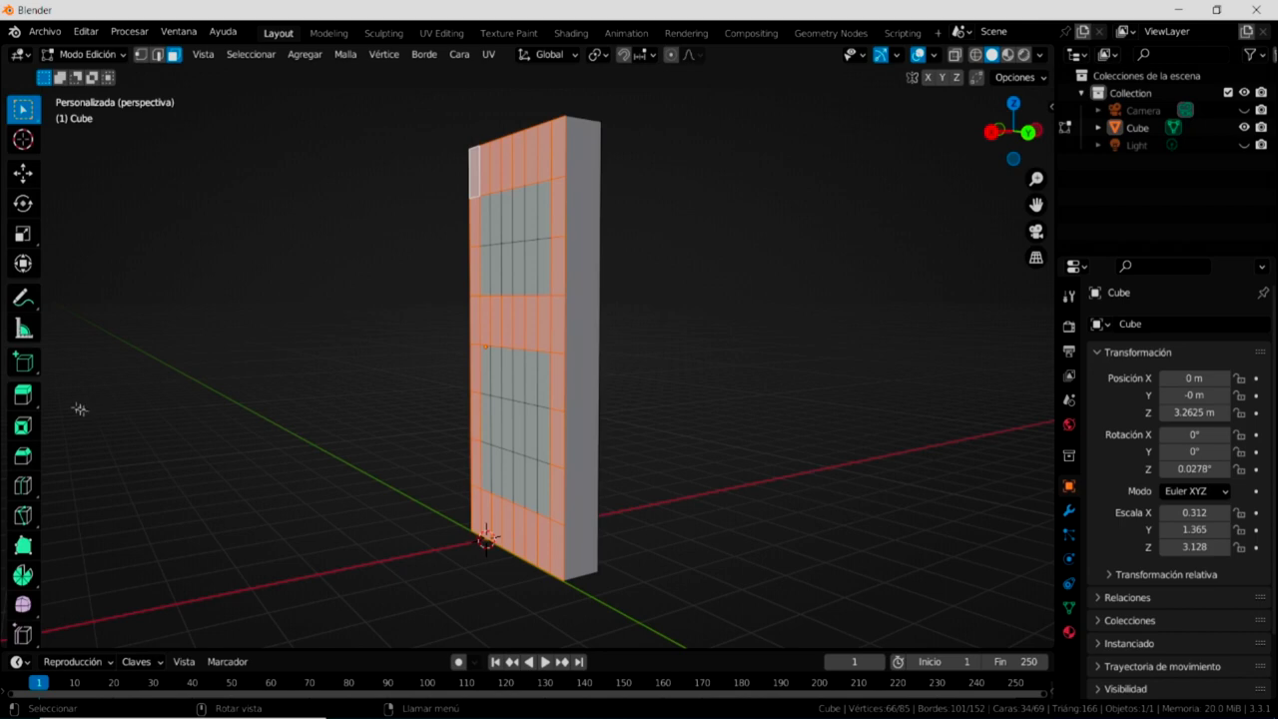
{"action": "left_click_drag", "start_coordinate": [36, 407], "coordinate": [39, 410]}
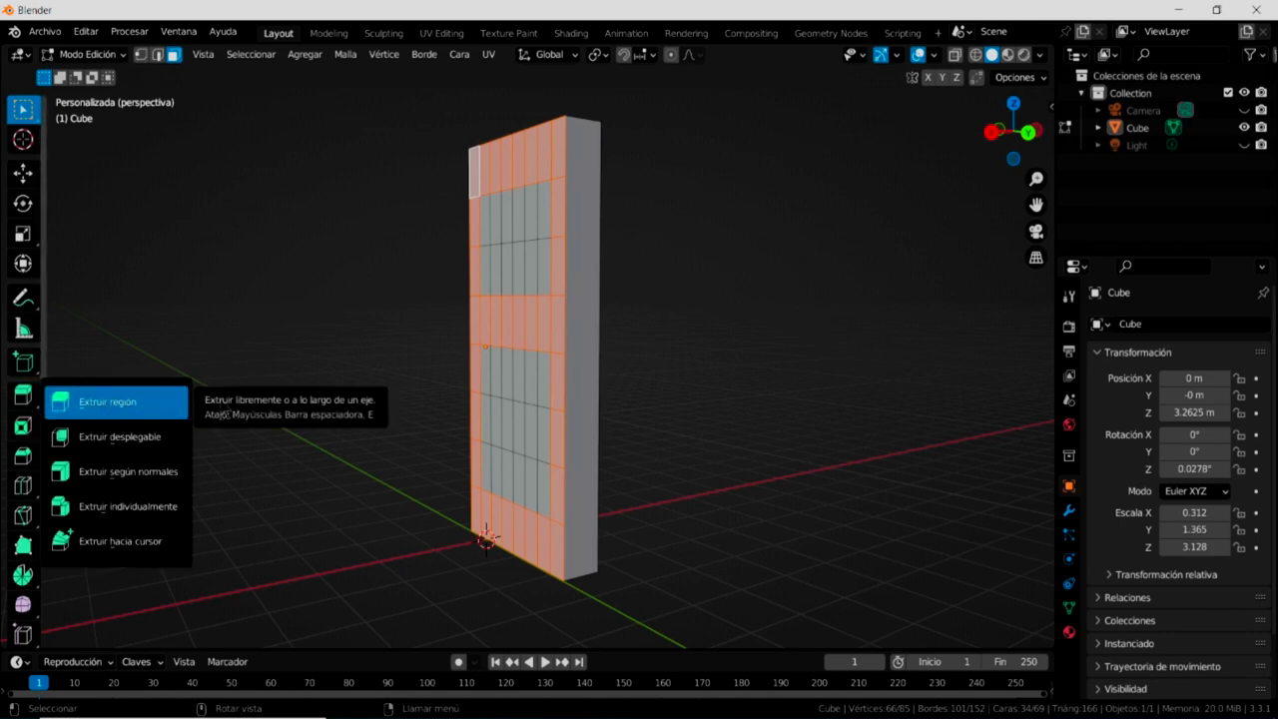
{"action": "left_click_drag", "start_coordinate": [34, 402], "coordinate": [36, 404]}
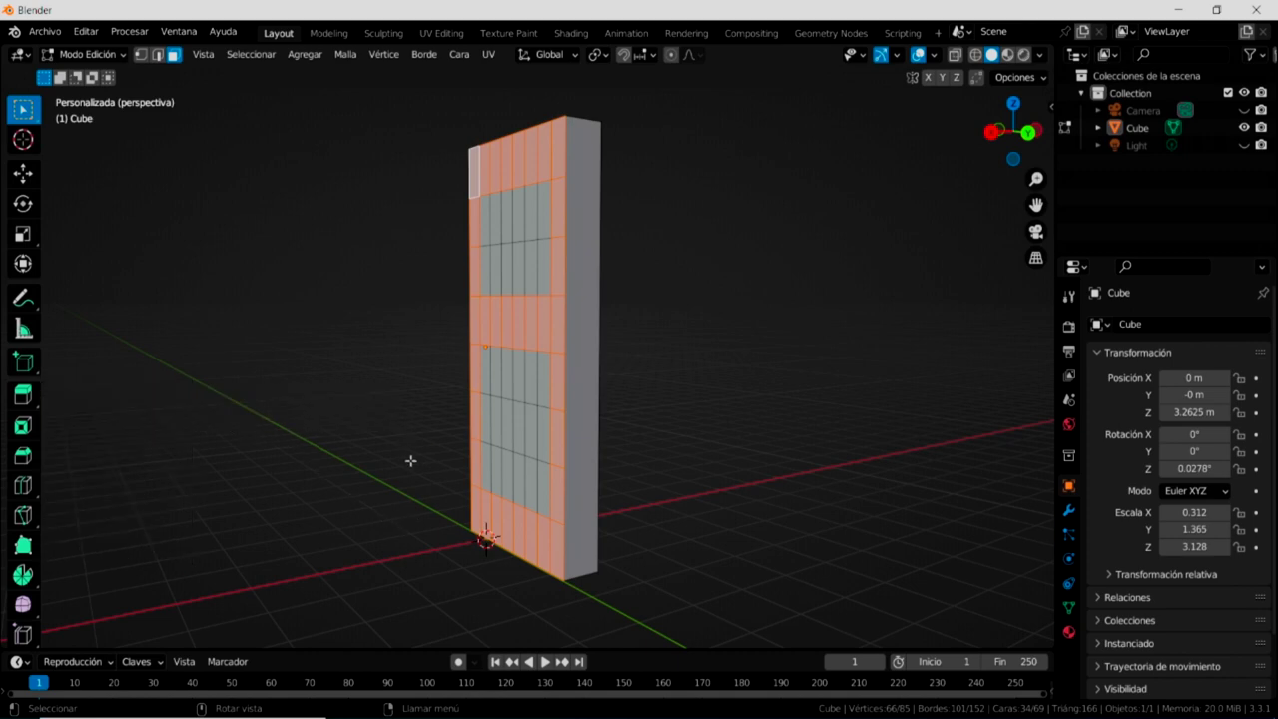
{"action": "key", "text": "e"}
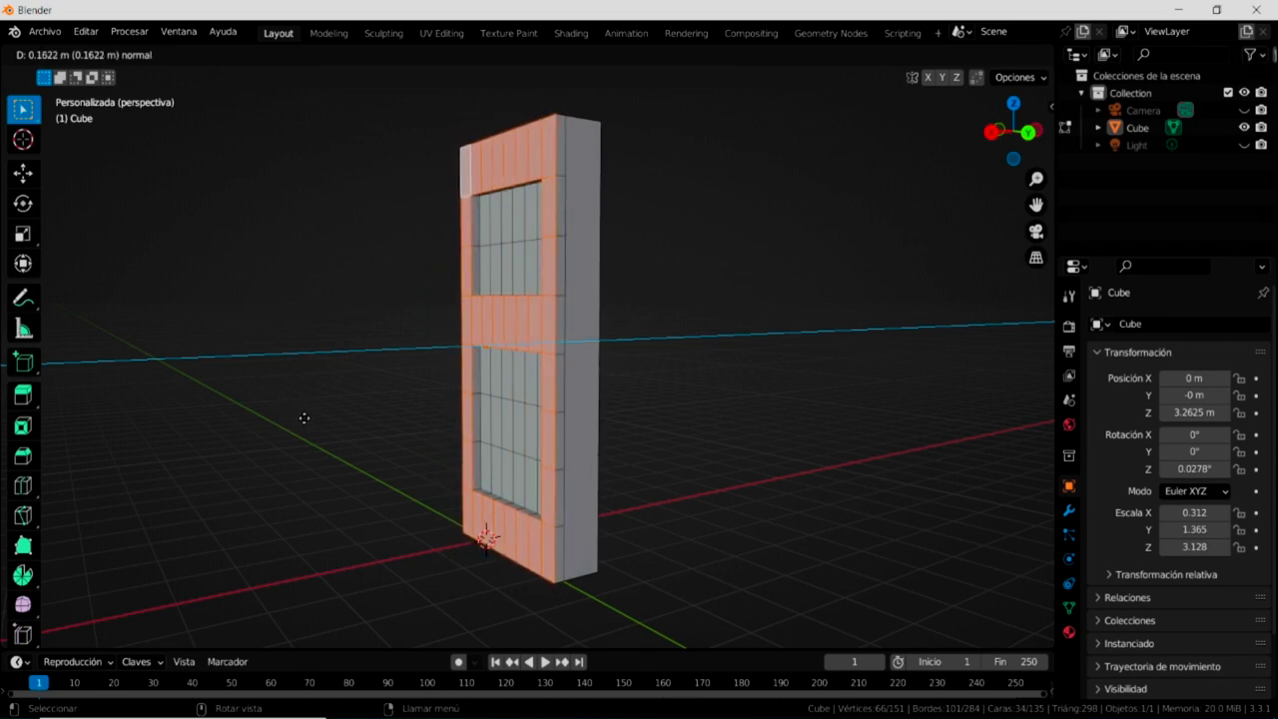
{"action": "left_click", "coordinate": [305, 417]}
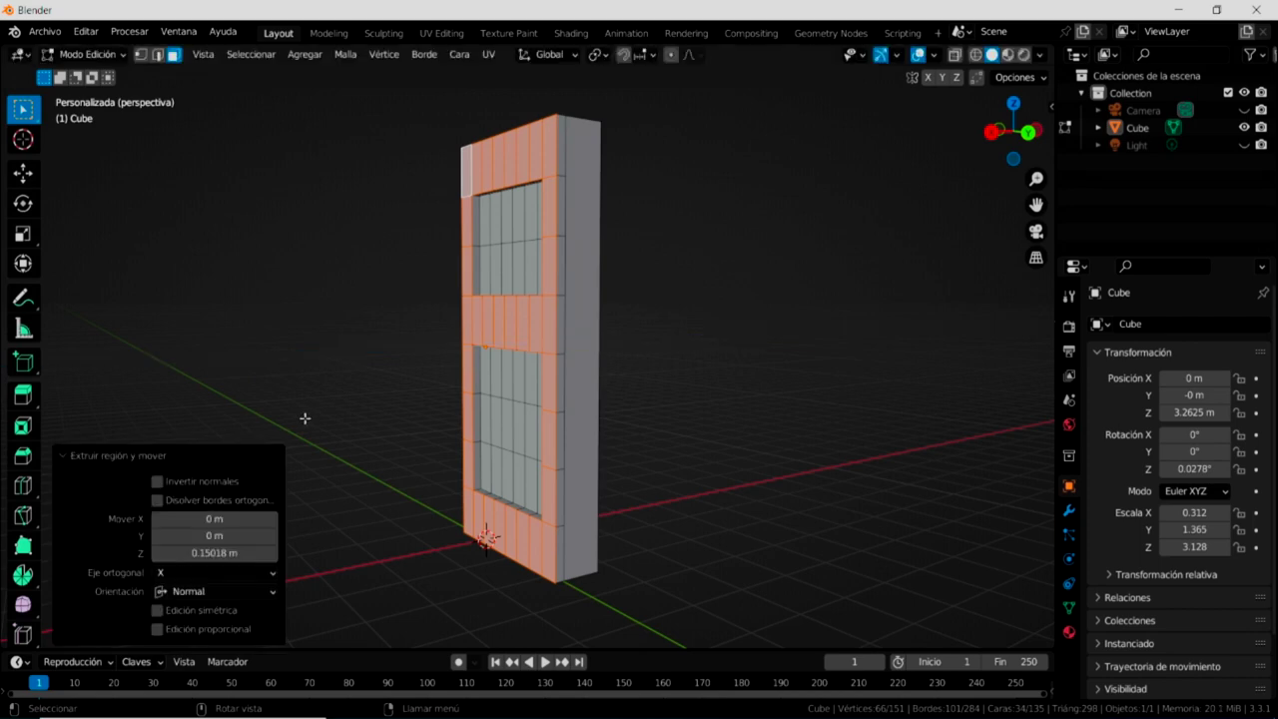
Deselect all faces and switch the door back to Object Mode.
{"action": "middle_click_drag", "start_coordinate": [725, 448], "coordinate": [805, 434]}
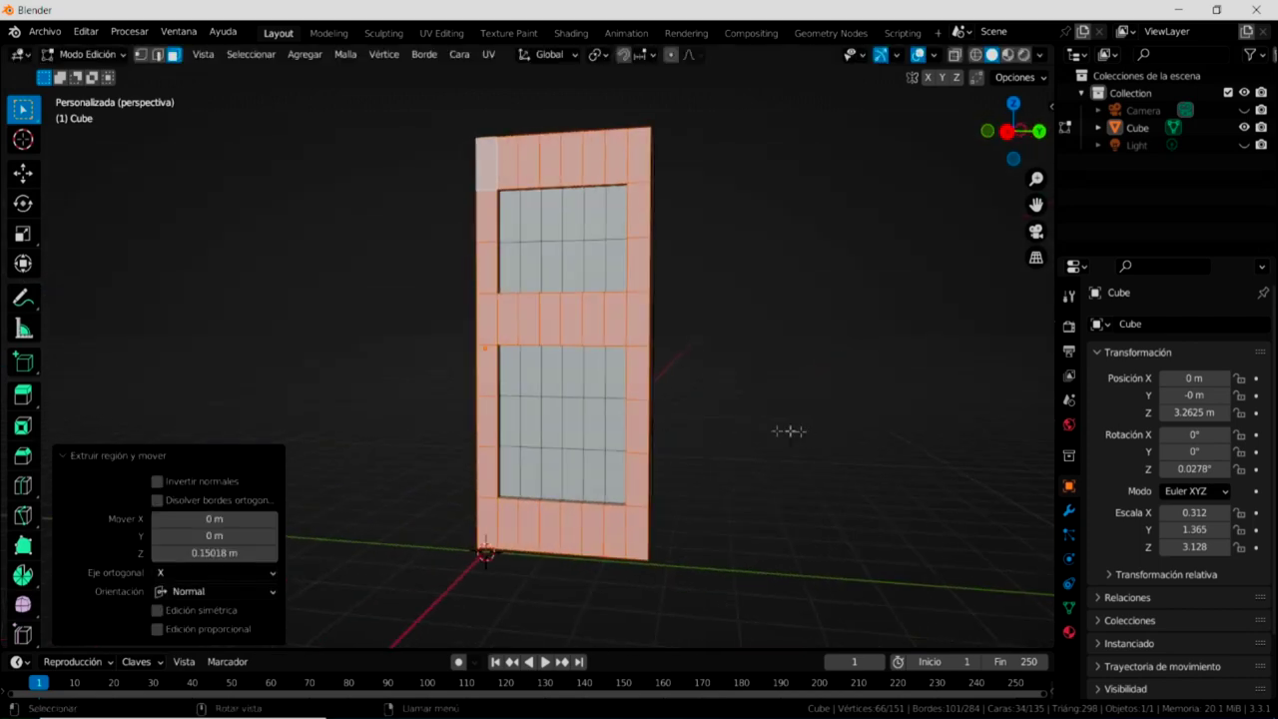
{"action": "left_click", "coordinate": [302, 309]}
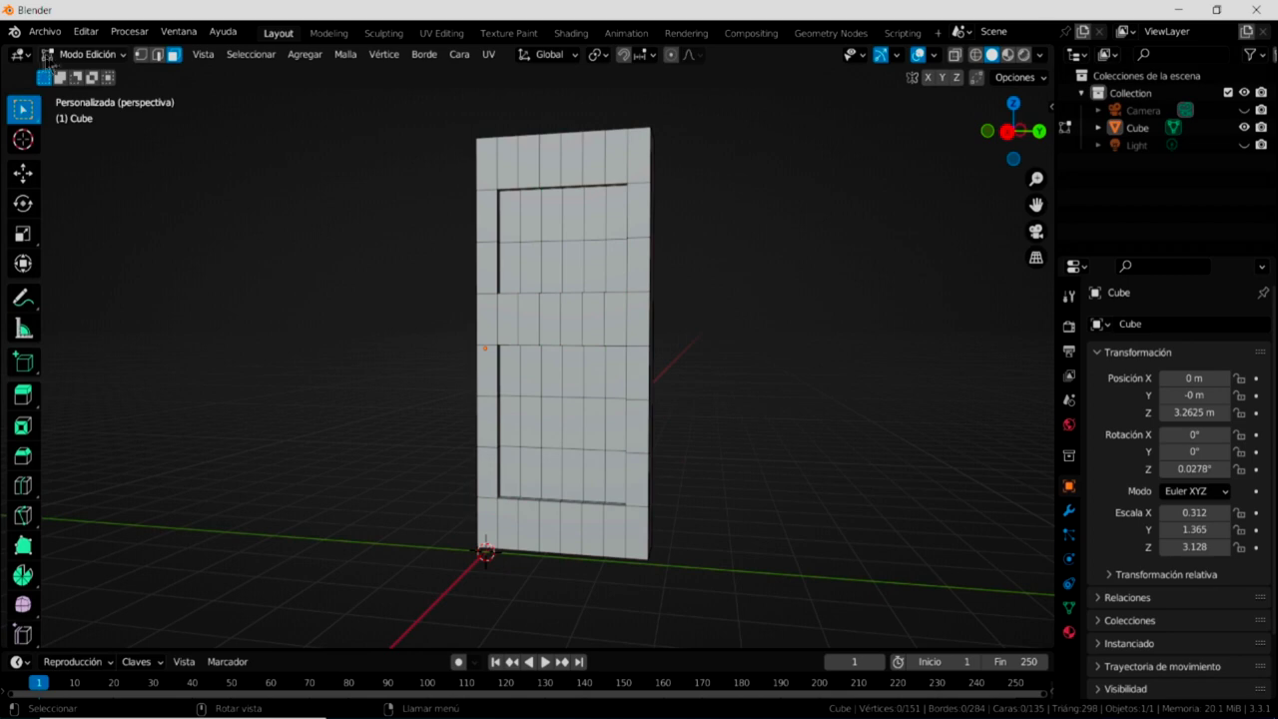
{"action": "left_click", "coordinate": [86, 58]}
{"action": "left_click", "coordinate": [86, 74]}
Turn the view to face the paneled door and bring up the Add menu.
{"action": "middle_click_drag", "start_coordinate": [379, 443], "coordinate": [431, 419]}
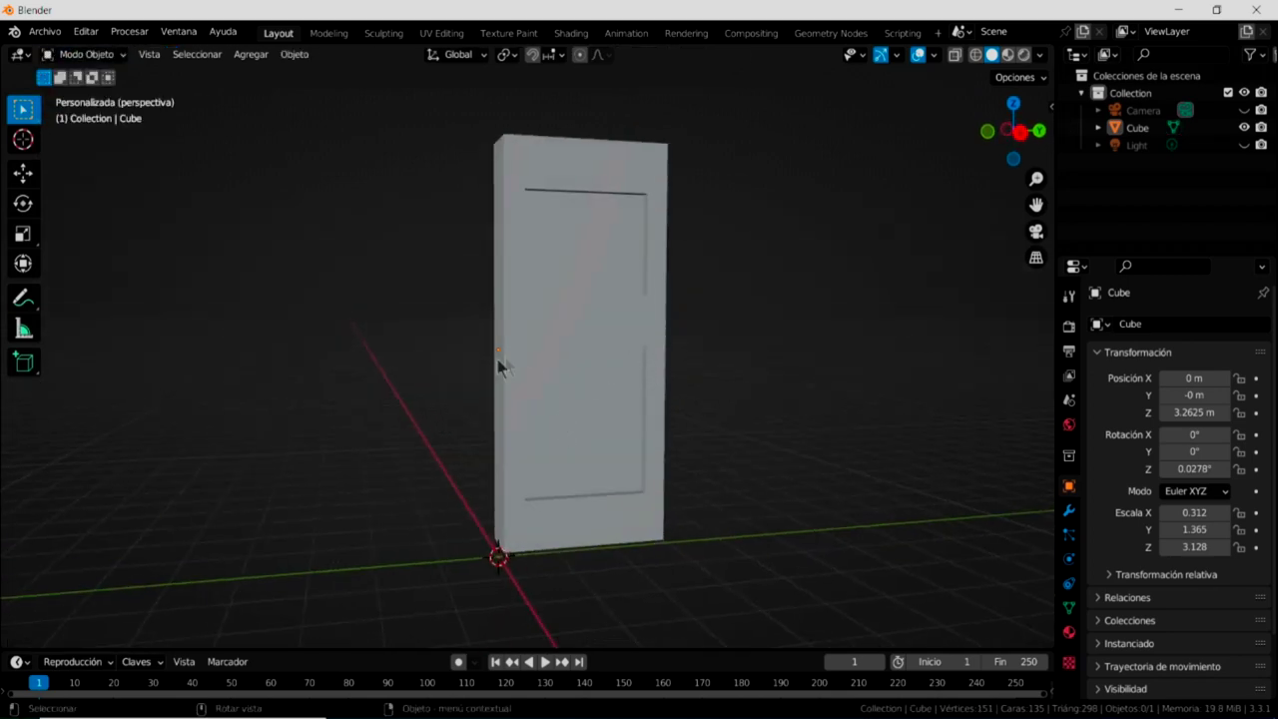
{"action": "mouse_move", "coordinate": [405, 435]}
{"action": "middle_mouse_down"}
{"action": "mouse_move", "coordinate": [341, 419]}
{"action": "mouse_move", "coordinate": [364, 432]}
{"action": "mouse_move", "coordinate": [405, 508]}
{"action": "mouse_move", "coordinate": [386, 434]}
{"action": "mouse_move", "coordinate": [431, 486]}
{"action": "mouse_move", "coordinate": [368, 433]}
{"action": "middle_mouse_up"}
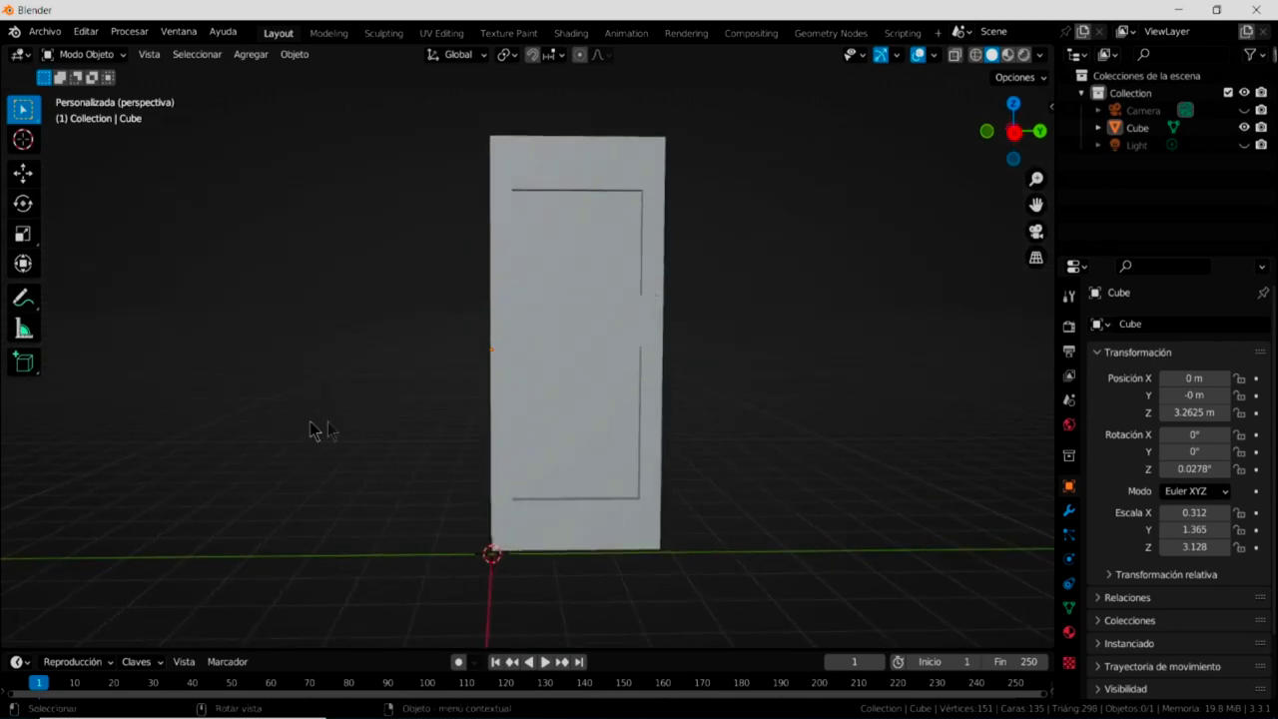
{"action": "left_click", "coordinate": [251, 57]}
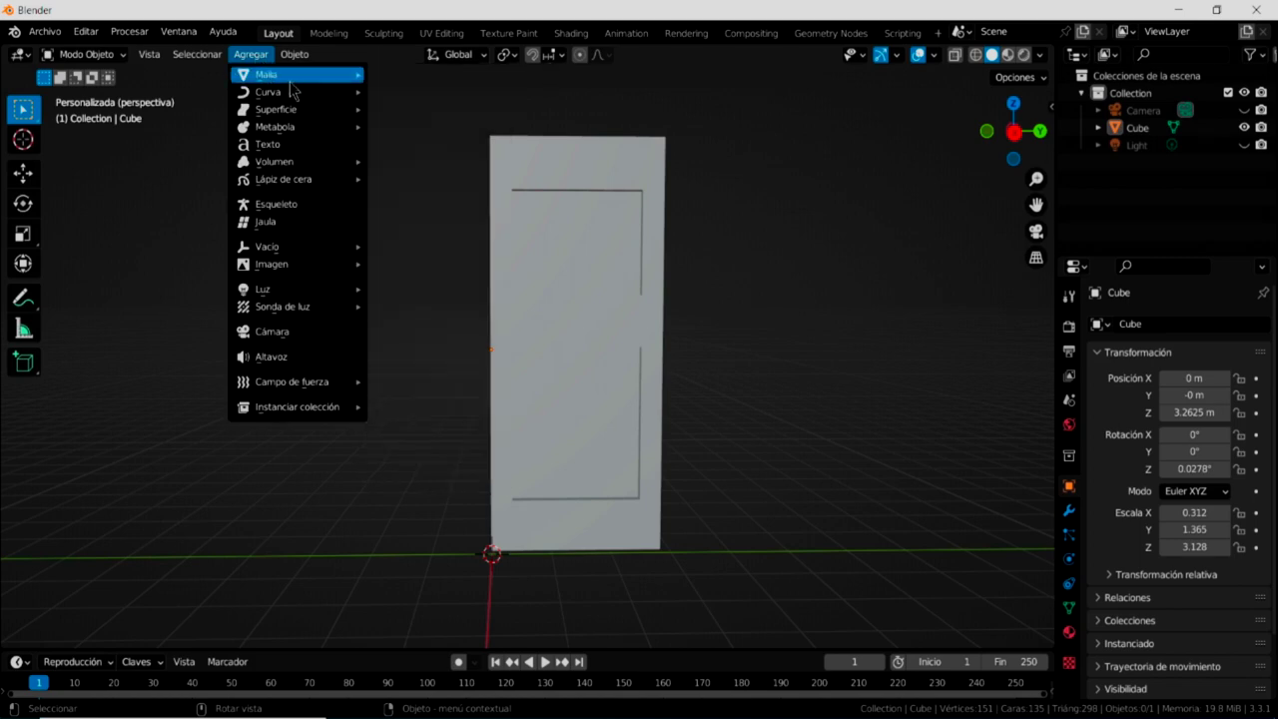
{"action": "mouse_move", "coordinate": [294, 74]}
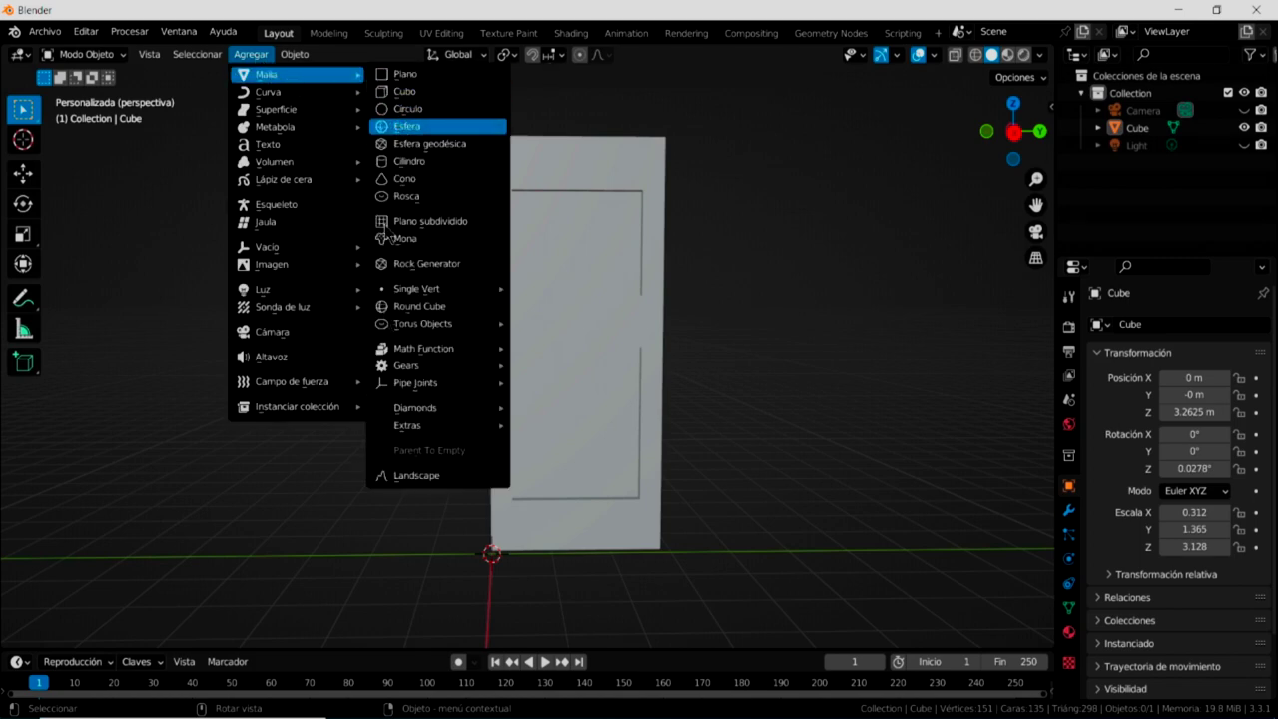
Add a UV sphere and scale it down to 0.329.
{"action": "left_click", "coordinate": [407, 126]}
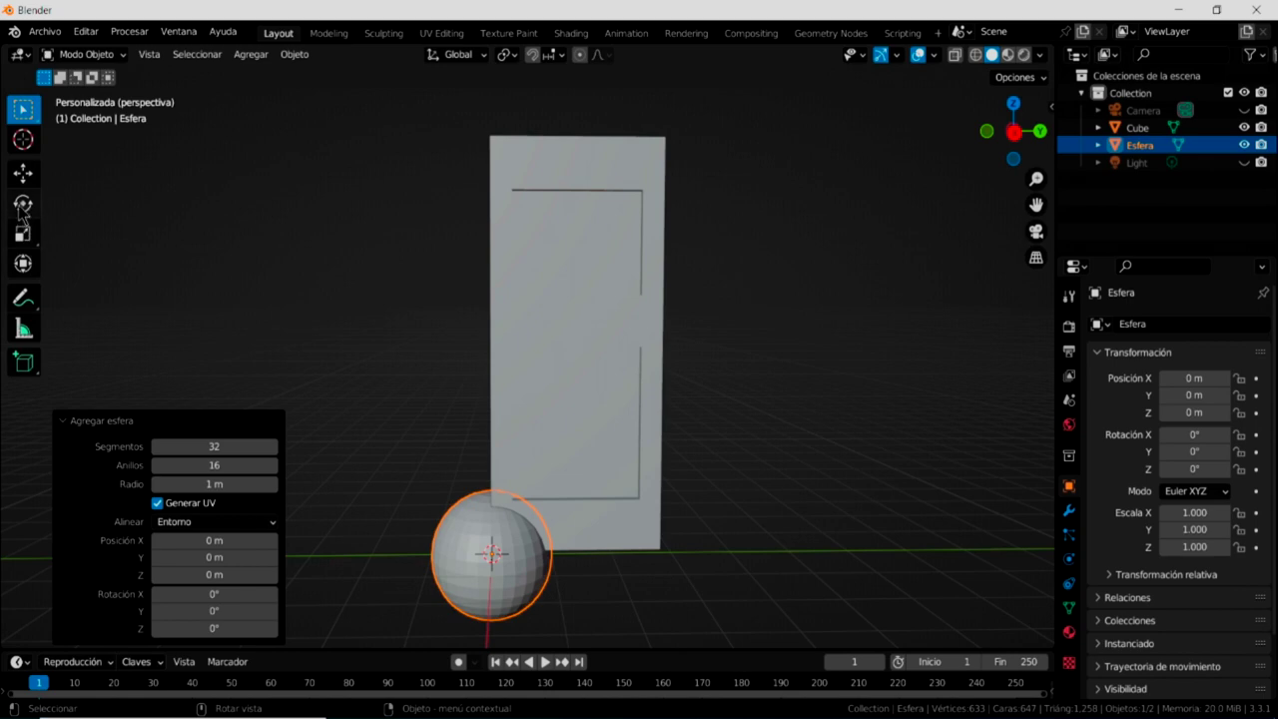
{"action": "left_click", "coordinate": [25, 237]}
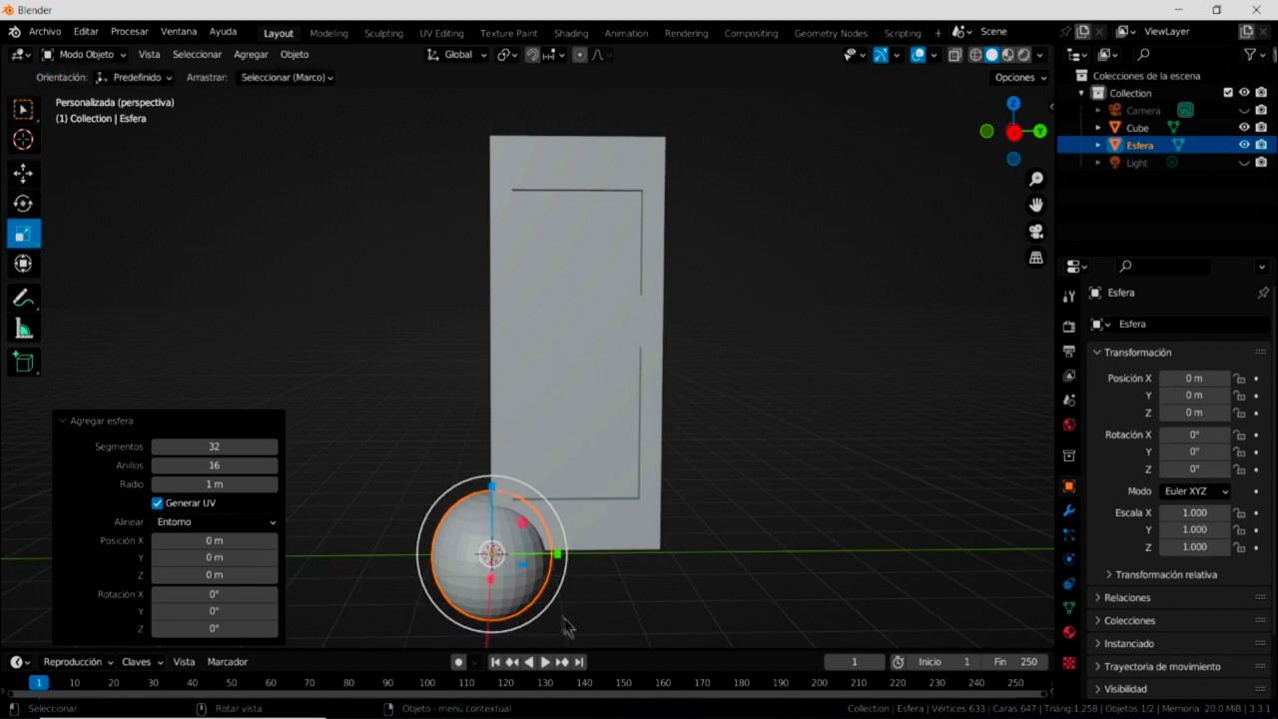
{"action": "left_click_drag", "start_coordinate": [559, 610], "coordinate": [513, 572]}
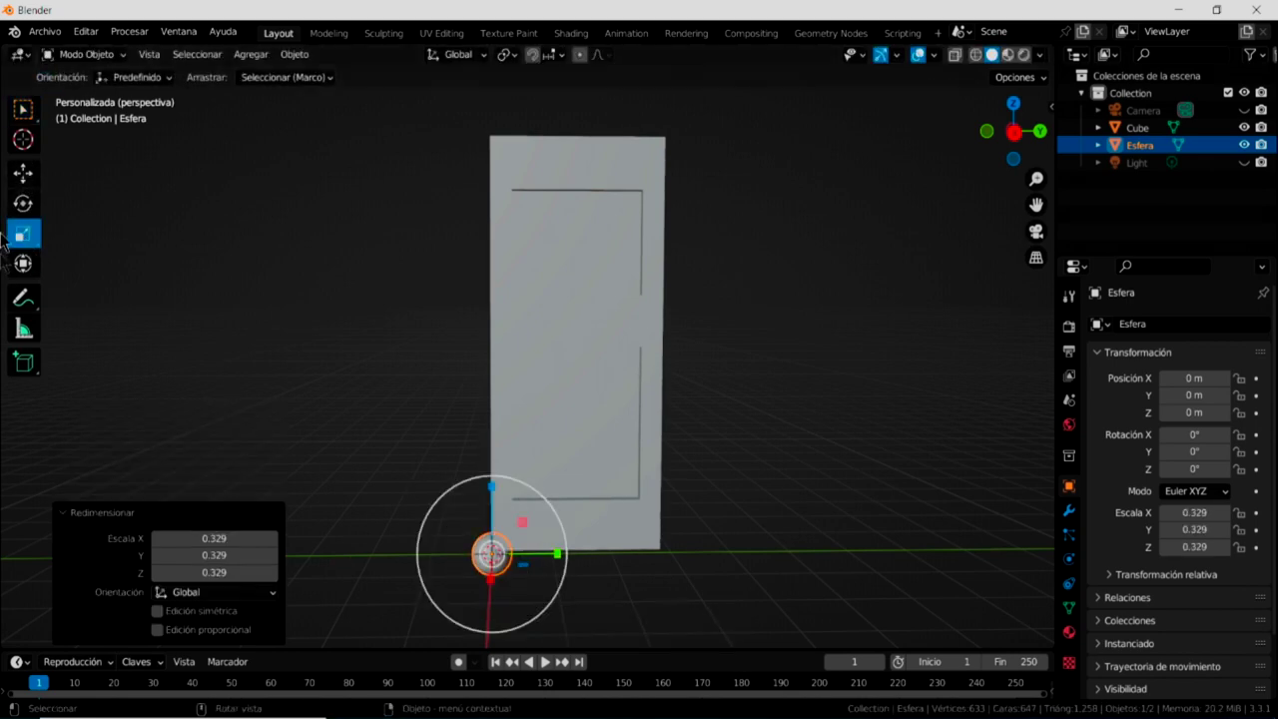
Move the sphere against the door at X 0.255, Y 2.4465, Z 3.8046 m.
{"action": "left_click", "coordinate": [23, 173]}
{"action": "left_click_drag", "start_coordinate": [489, 491], "coordinate": [511, 264]}
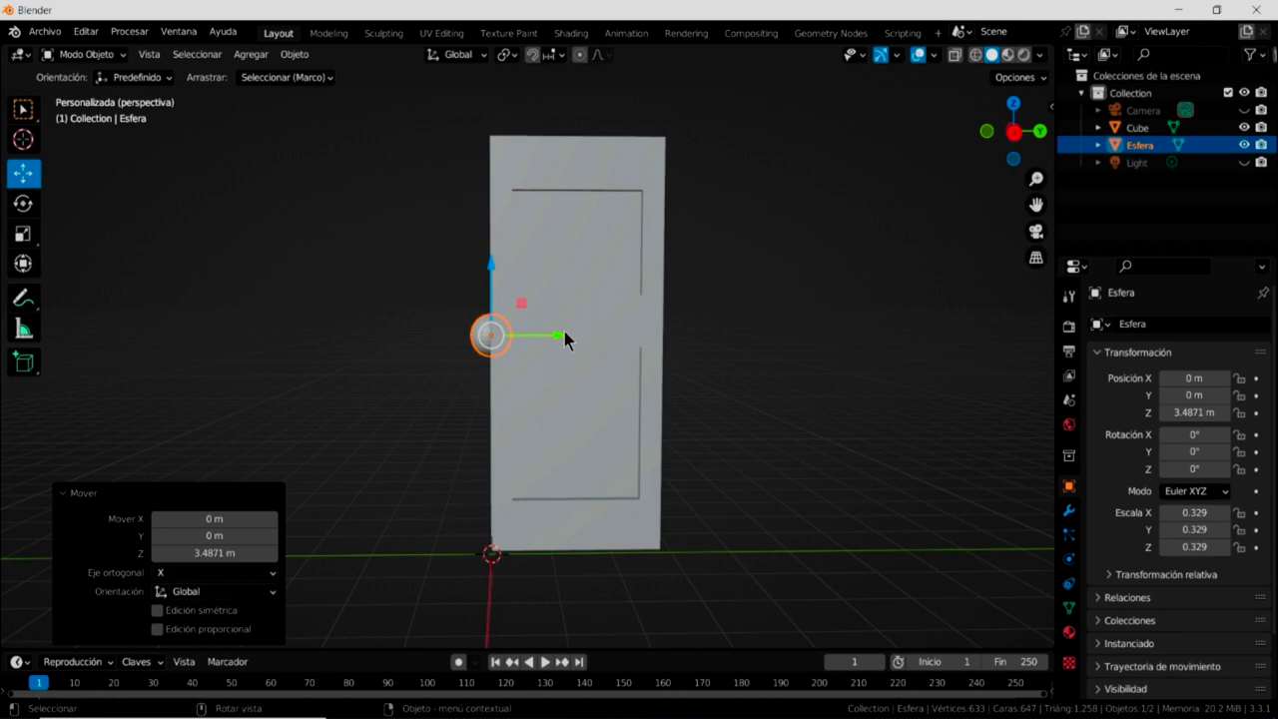
{"action": "left_click_drag", "start_coordinate": [564, 339], "coordinate": [713, 344]}
{"action": "middle_click_drag", "start_coordinate": [713, 398], "coordinate": [588, 399]}
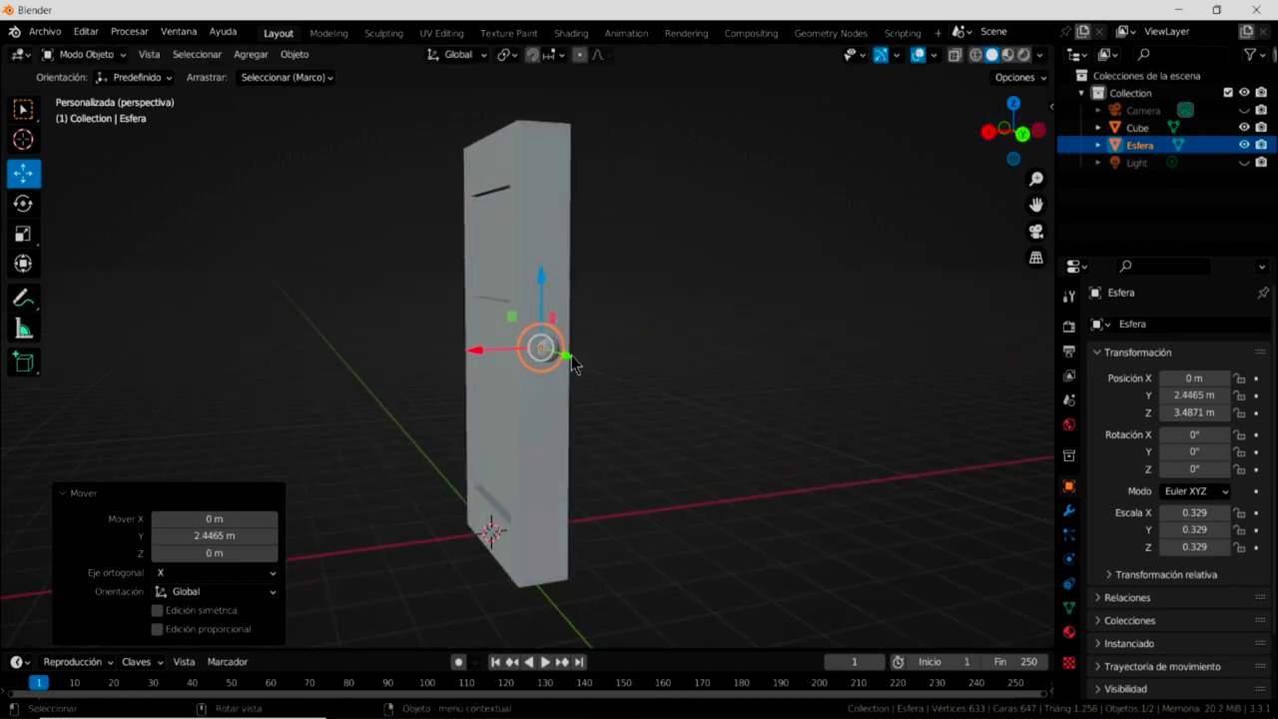
{"action": "left_click_drag", "start_coordinate": [541, 280], "coordinate": [541, 251]}
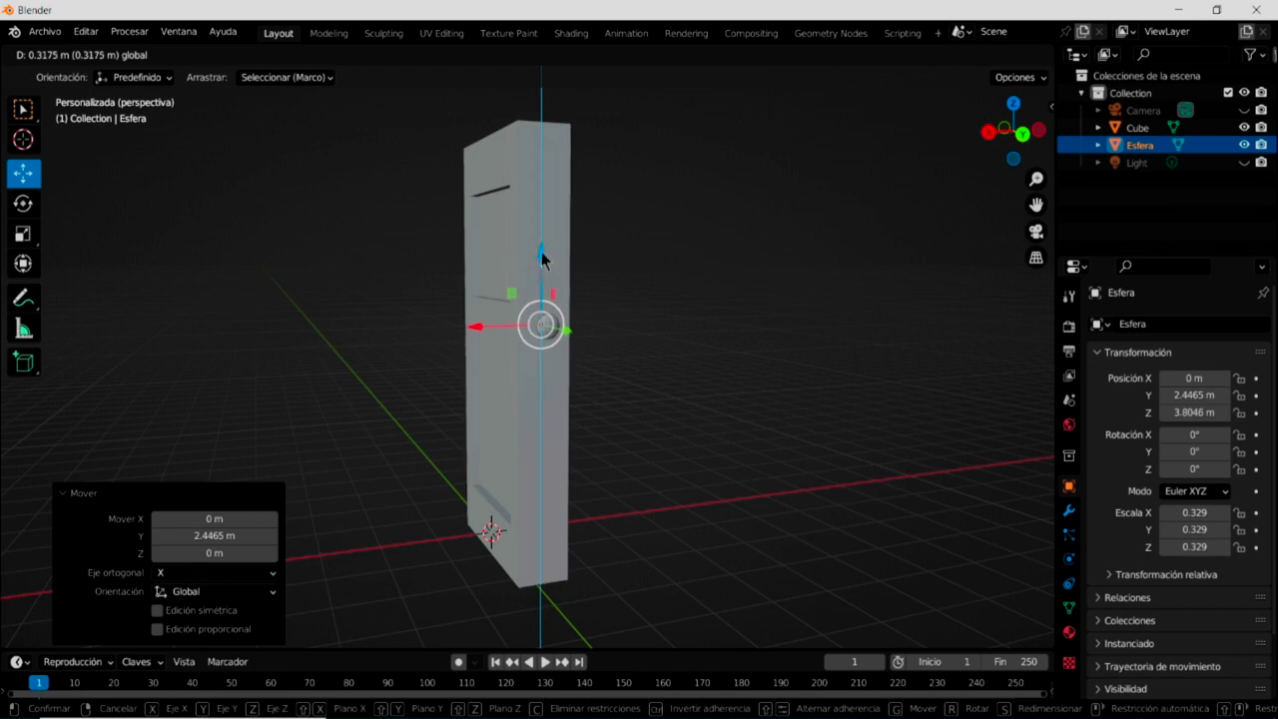
{"action": "left_click_drag", "start_coordinate": [479, 333], "coordinate": [461, 334]}
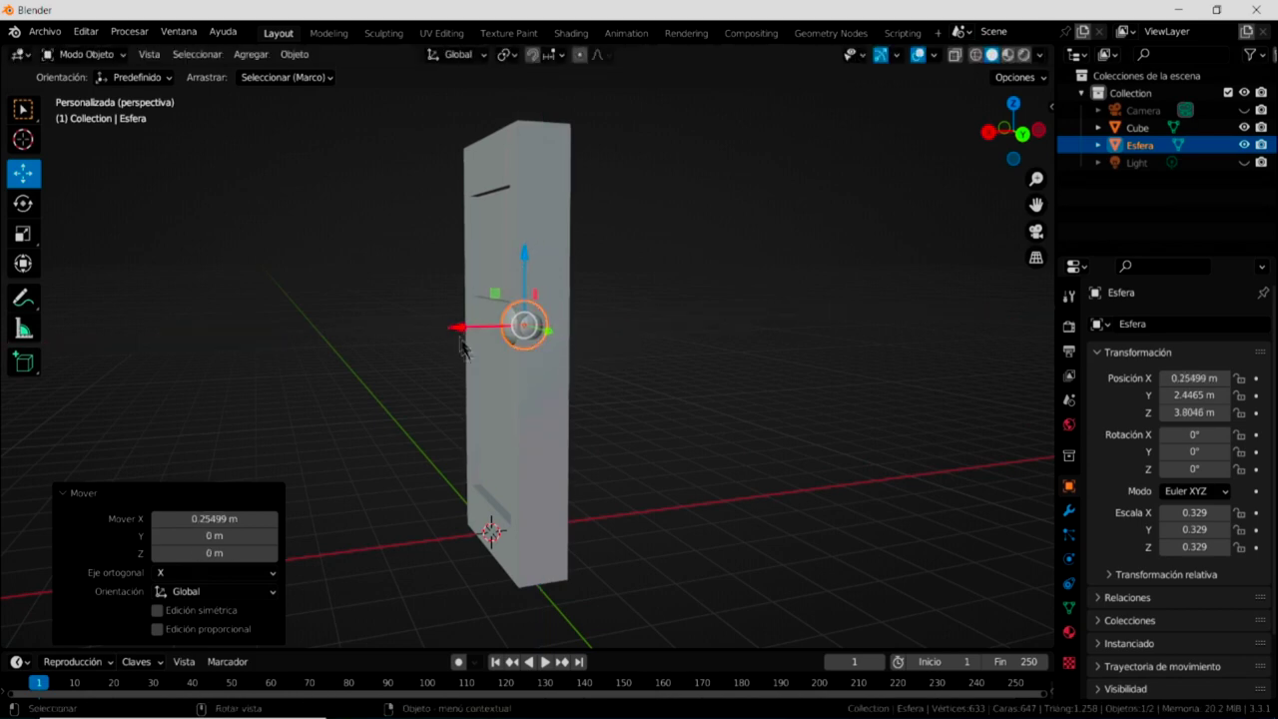
{"action": "left_click", "coordinate": [542, 455]}
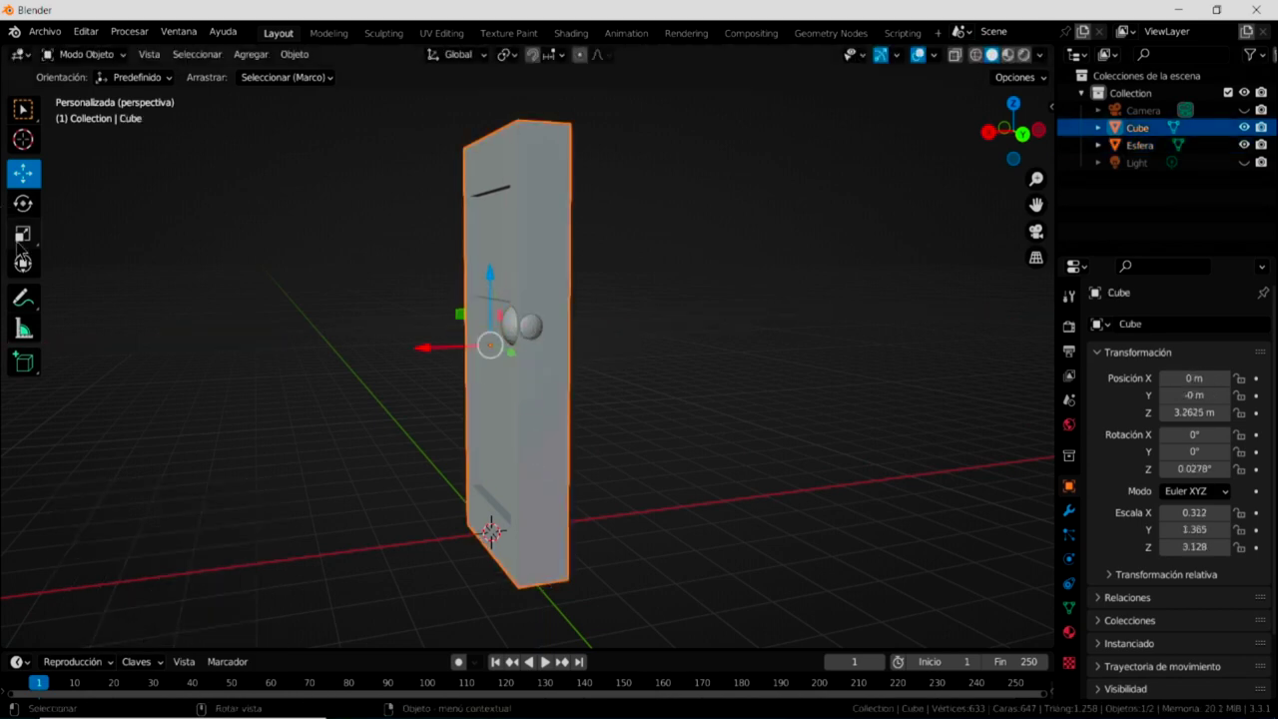
Scale the door thinner along the X axis.
{"action": "left_click", "coordinate": [23, 236]}
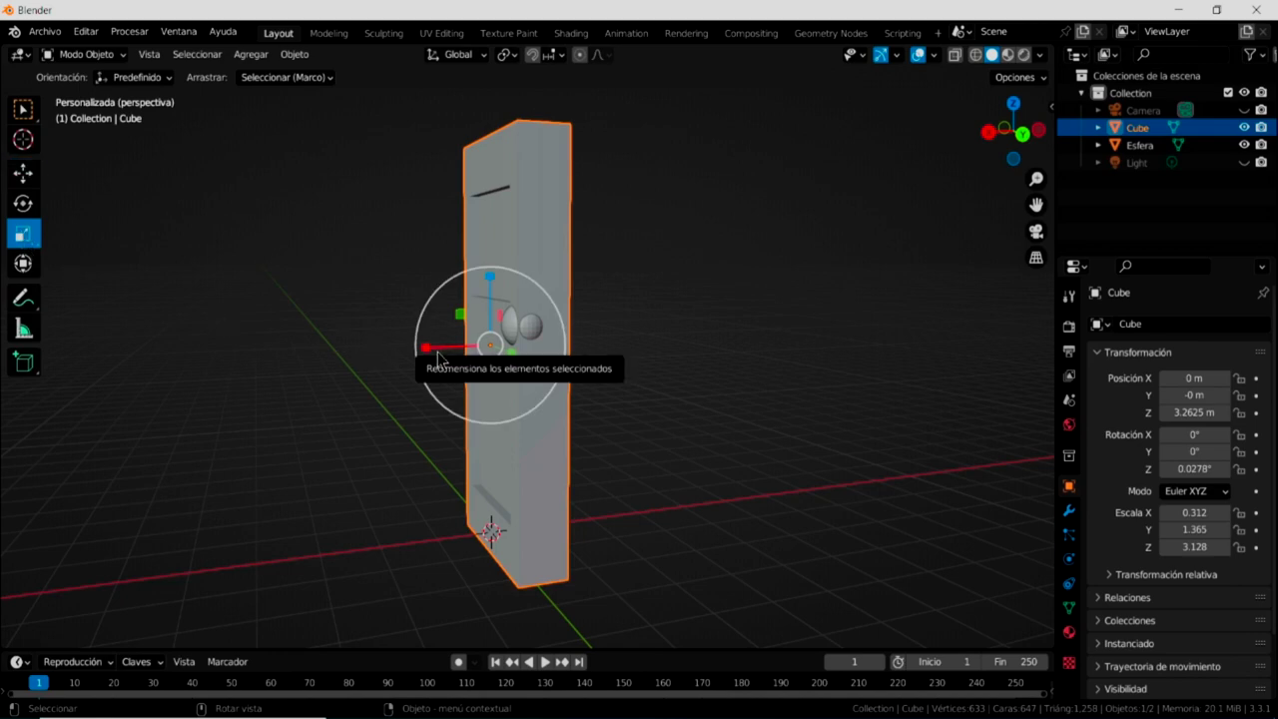
{"action": "left_click_drag", "start_coordinate": [426, 348], "coordinate": [475, 339]}
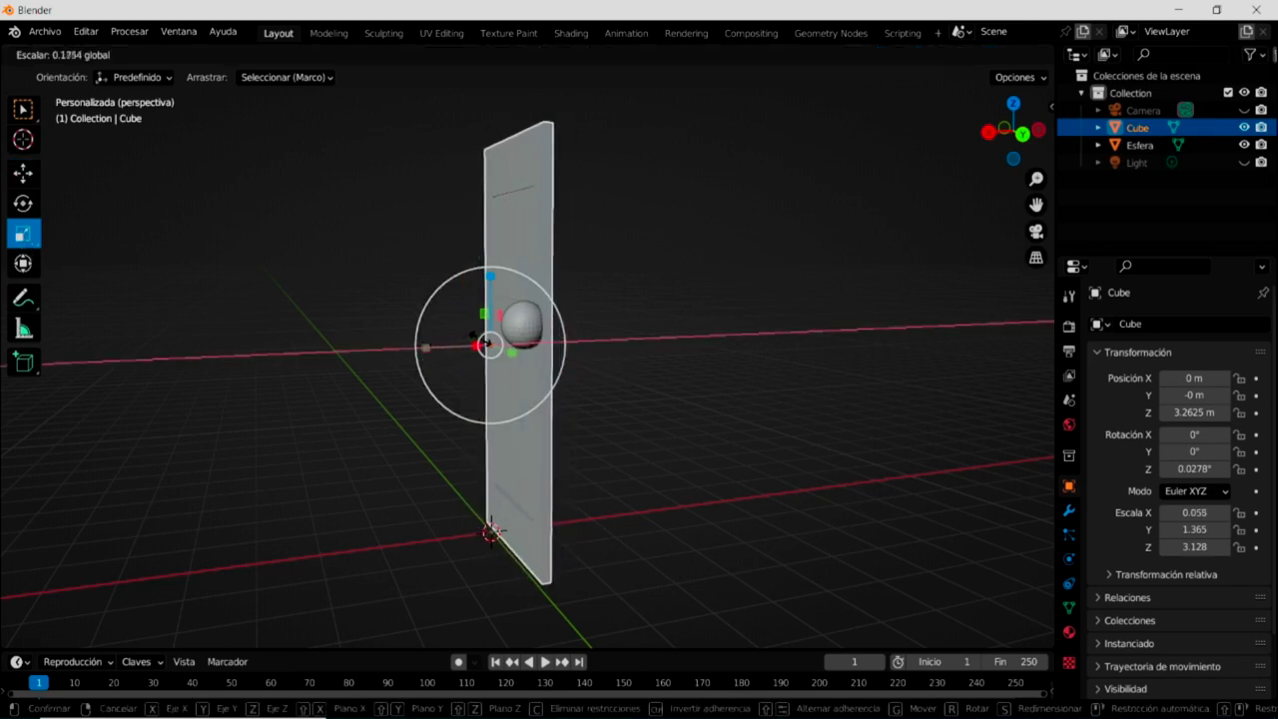
{"action": "left_click_drag", "start_coordinate": [483, 344], "coordinate": [485, 344]}
Shrink the knob sphere to a scale of 0.172 on all axes.
{"action": "middle_click_drag", "start_coordinate": [722, 385], "coordinate": [845, 373]}
{"action": "left_click", "coordinate": [639, 320]}
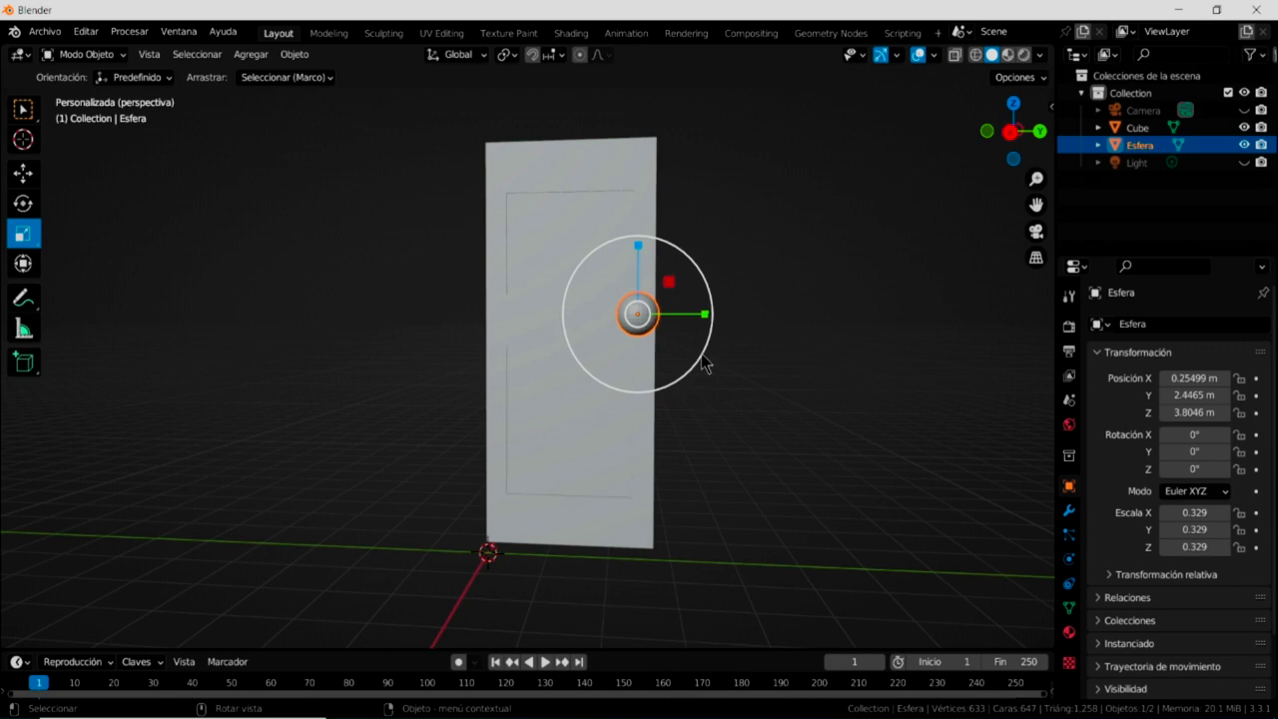
{"action": "left_click_drag", "start_coordinate": [703, 364], "coordinate": [679, 338]}
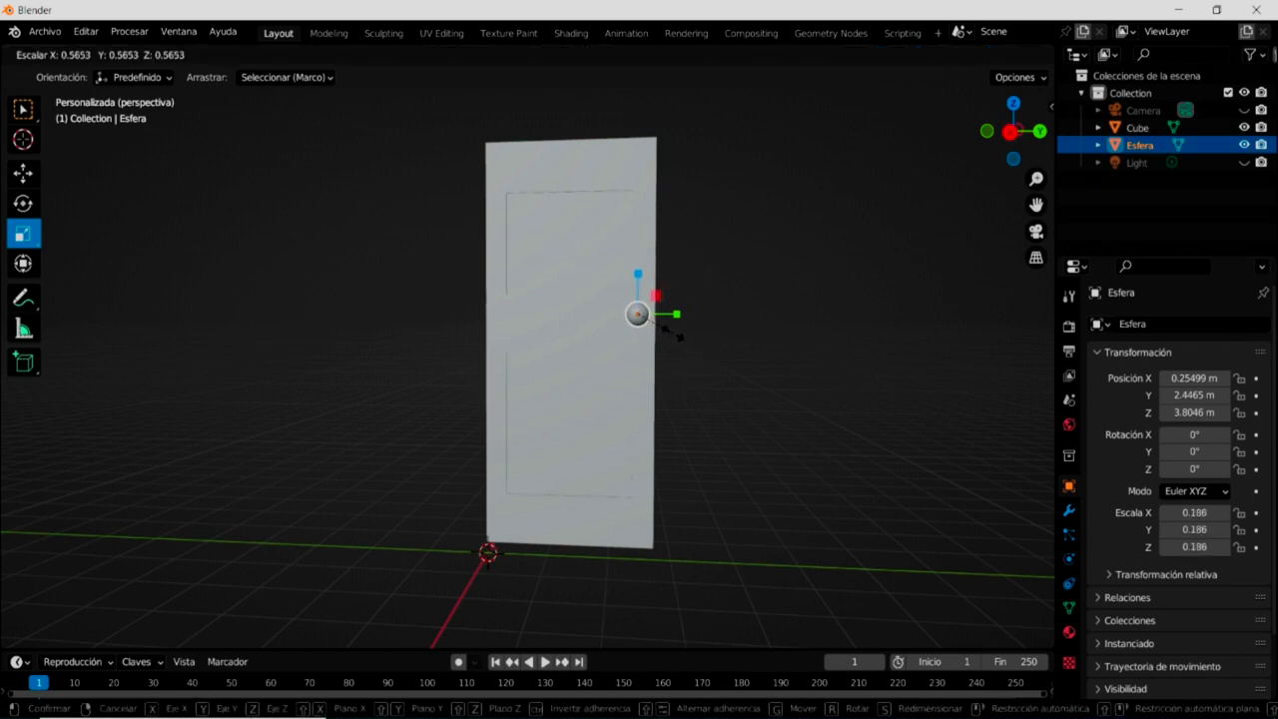
{"action": "left_click_drag", "start_coordinate": [678, 337], "coordinate": [676, 335]}
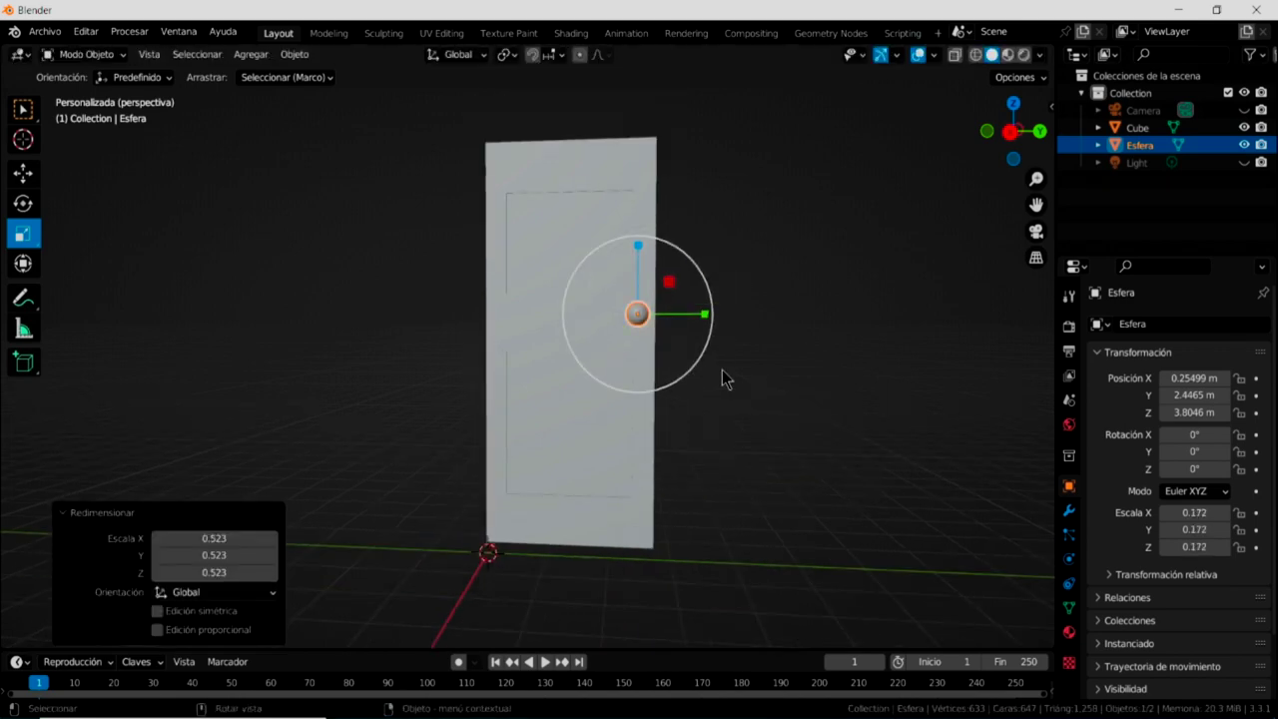
{"action": "scroll", "coordinate": [722, 377], "scroll_direction": "up", "scroll_amount": 3}
{"action": "mouse_move", "coordinate": [850, 373]}
{"action": "middle_mouse_down"}
{"action": "mouse_move", "coordinate": [642, 400]}
{"action": "mouse_move", "coordinate": [682, 400]}
{"action": "middle_mouse_up"}
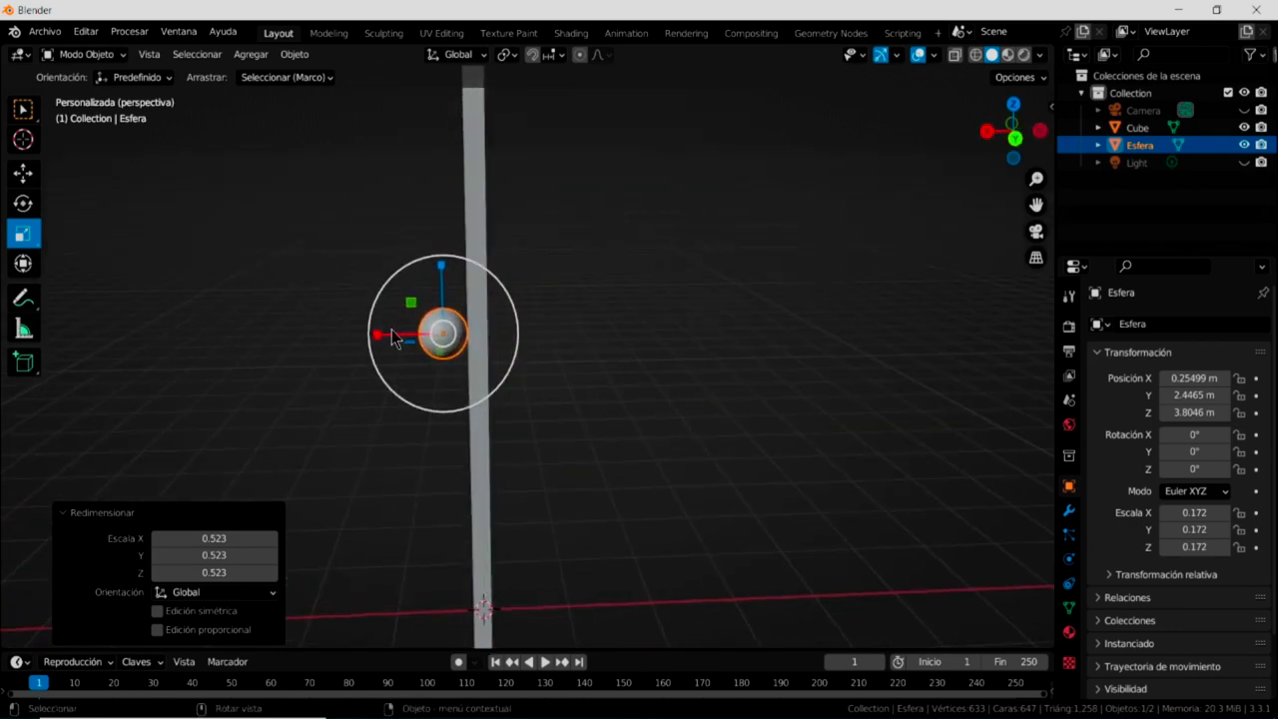
Move the knob sphere 0.13189 m along X to X 0.38687 m, against the door.
{"action": "left_click", "coordinate": [23, 175]}
{"action": "left_click_drag", "start_coordinate": [366, 334], "coordinate": [349, 333]}
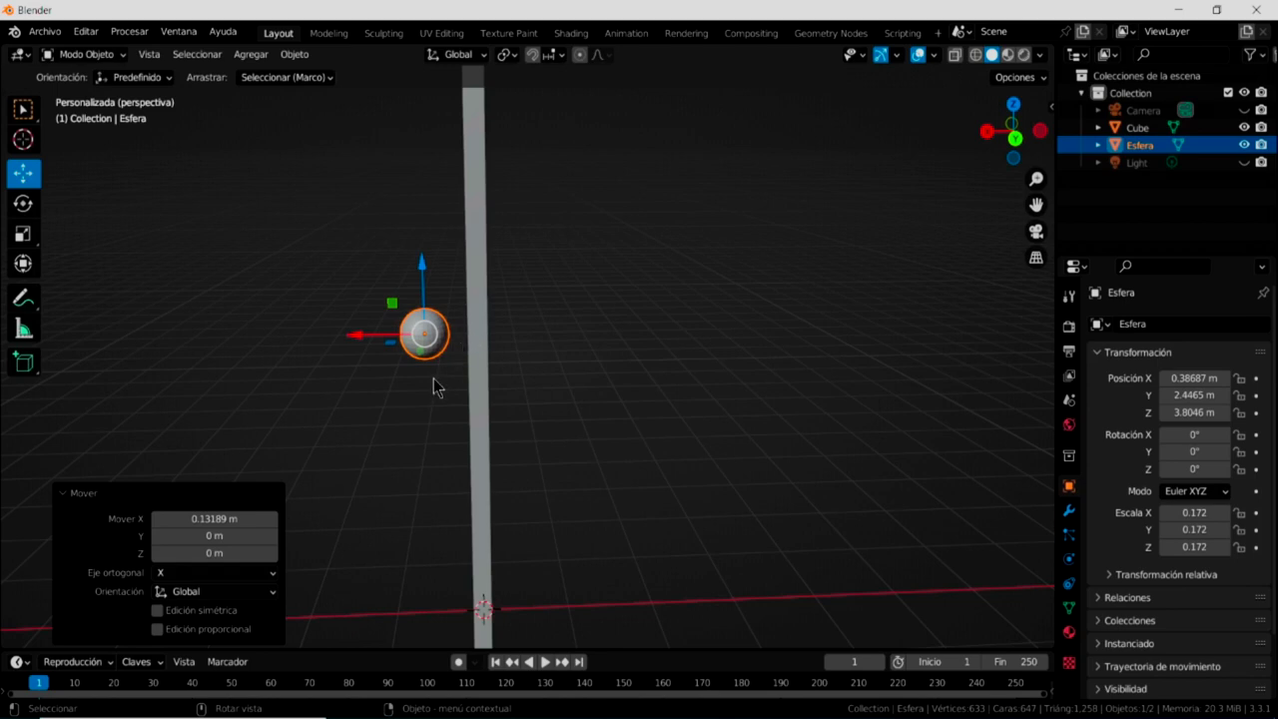
{"action": "middle_click_drag", "start_coordinate": [429, 357], "coordinate": [436, 365]}
{"action": "scroll", "coordinate": [705, 412], "scroll_direction": "up", "scroll_amount": 4}
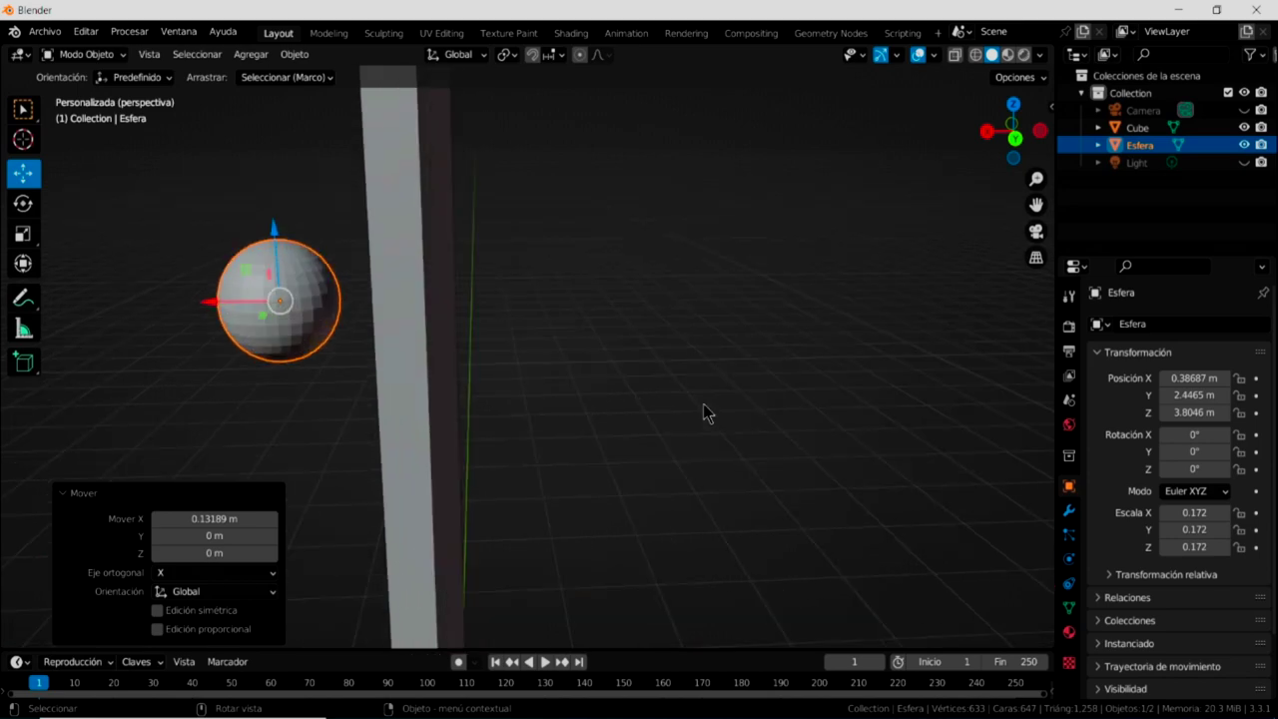
{"action": "mouse_move", "coordinate": [599, 428]}
{"action": "middle_mouse_down"}
{"action": "mouse_move", "coordinate": [780, 447]}
{"action": "mouse_move", "coordinate": [736, 445]}
{"action": "middle_mouse_up"}
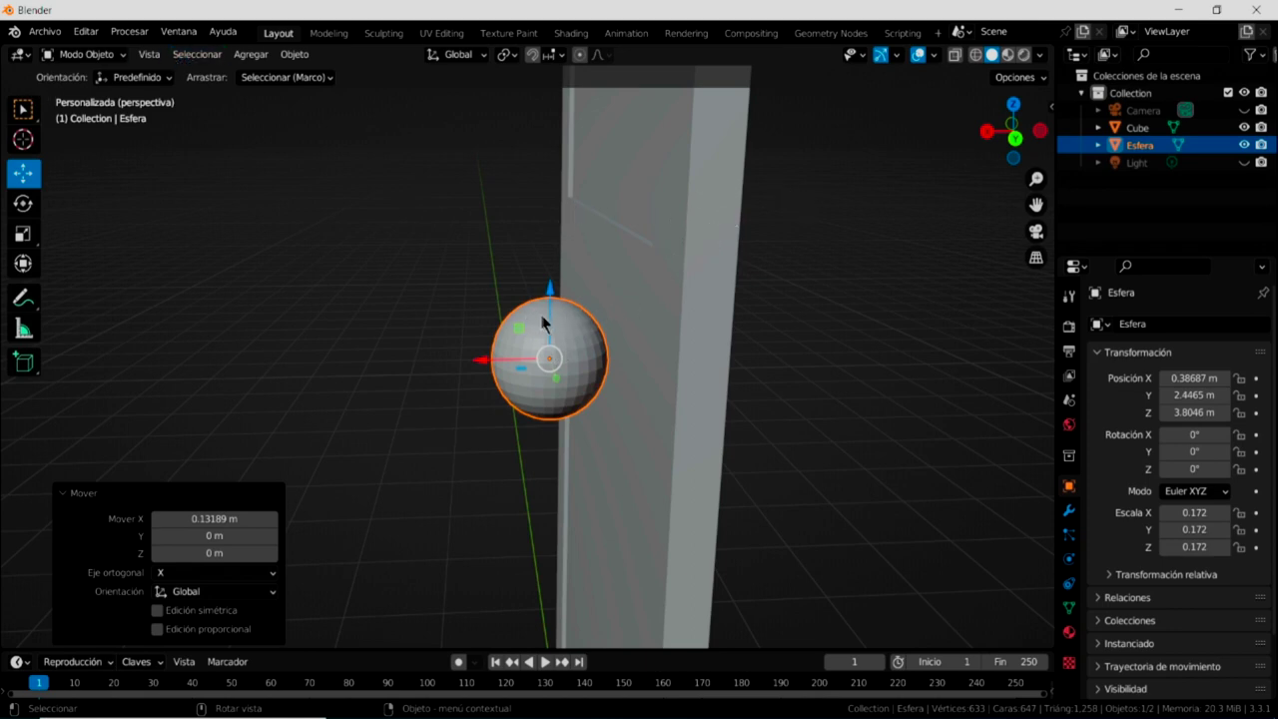
{"action": "left_click", "coordinate": [104, 55]}
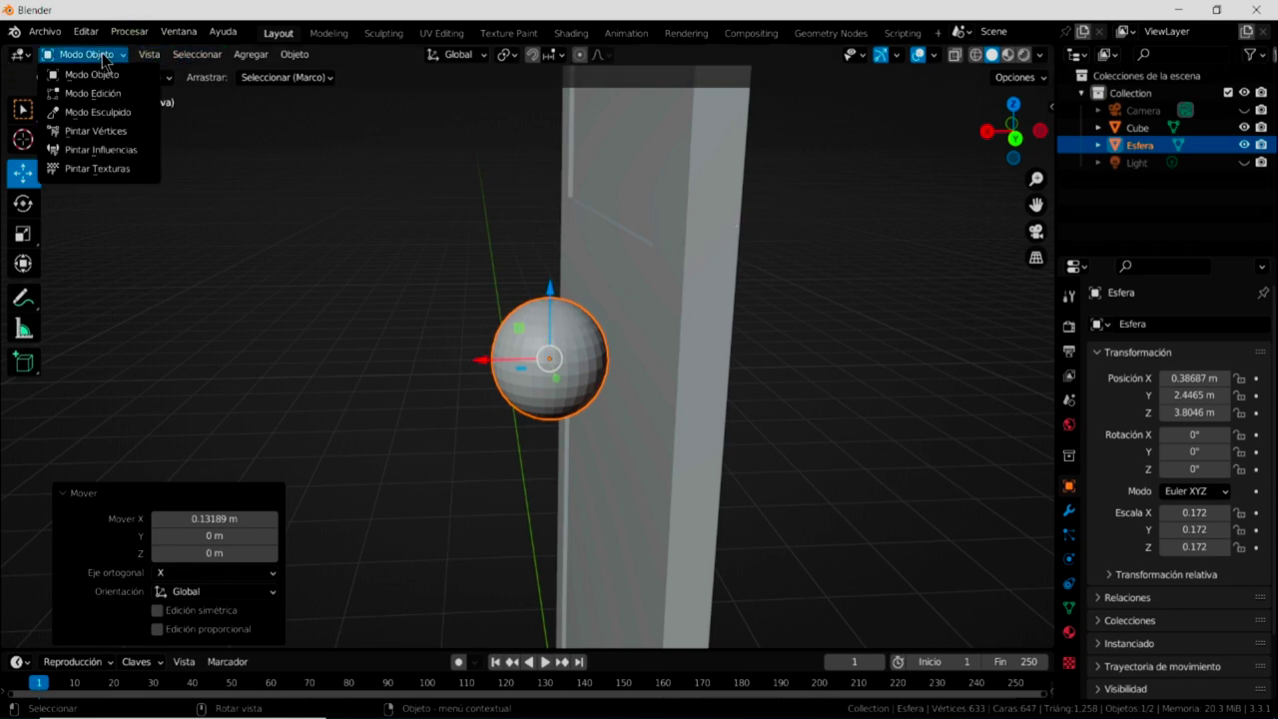
Enter Edit Mode on the sphere and set its X rotation to 0.
{"action": "left_click", "coordinate": [103, 93]}
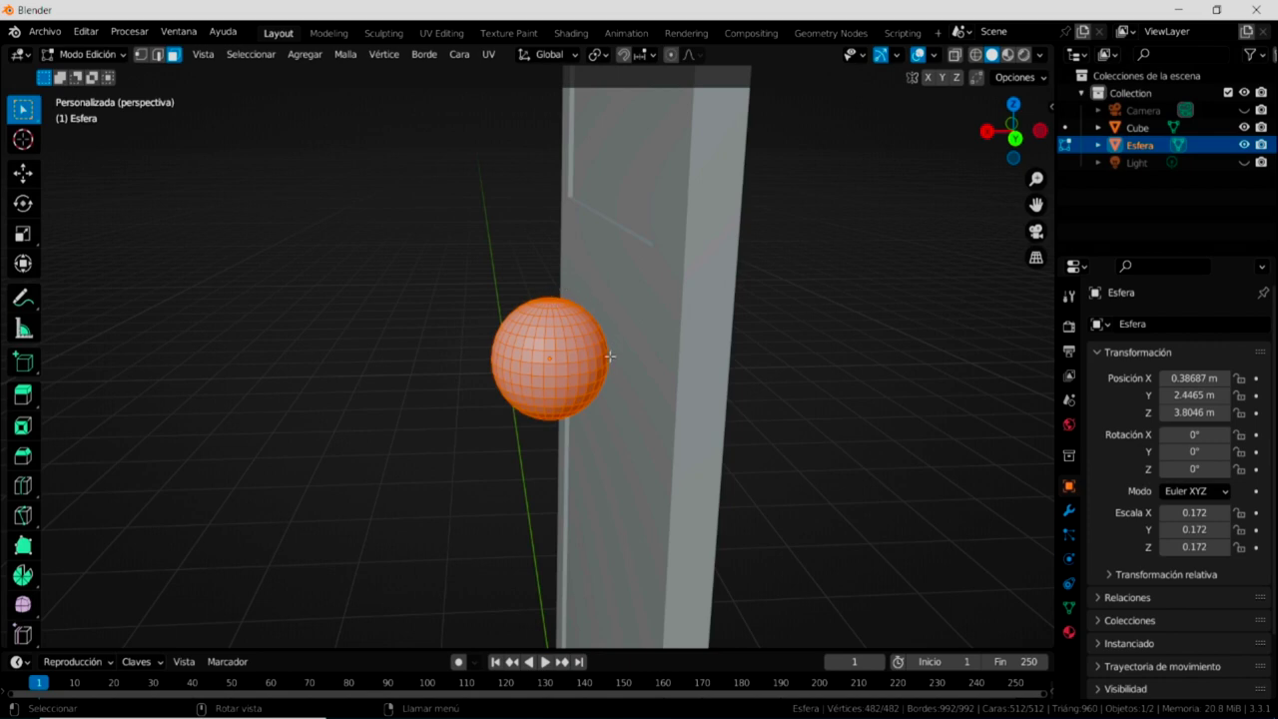
{"action": "left_click", "coordinate": [23, 203]}
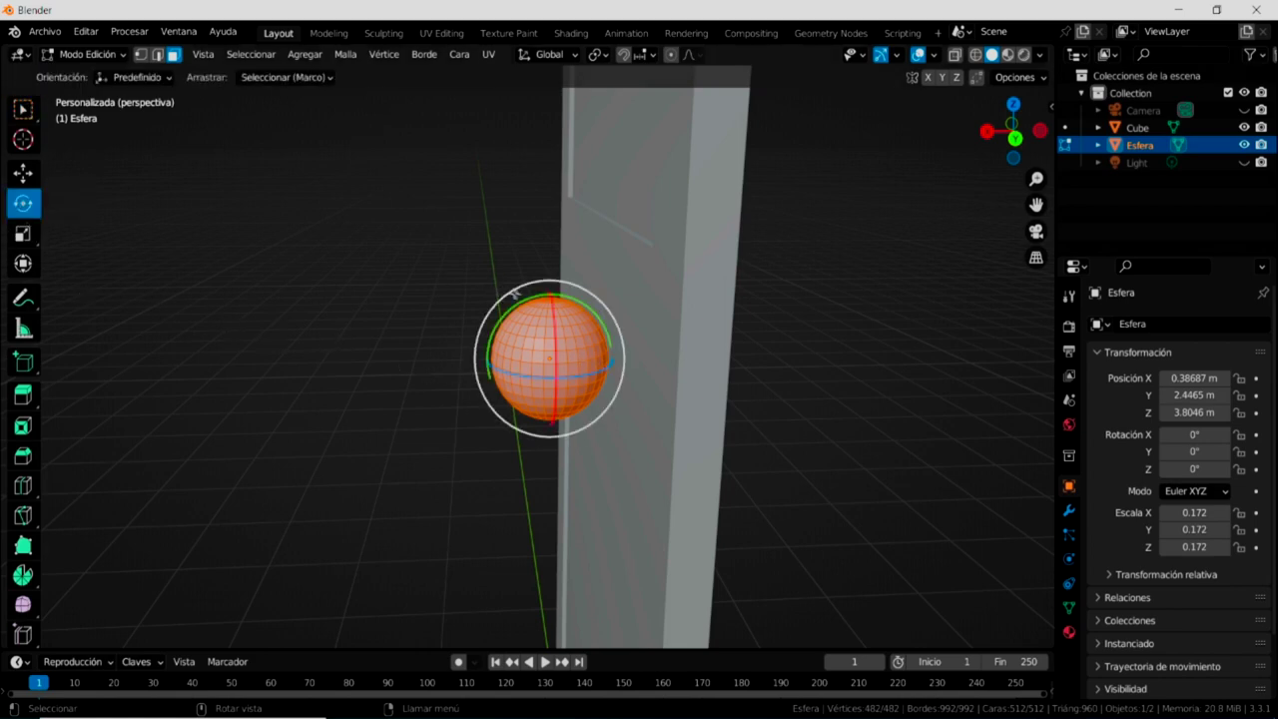
{"action": "mouse_move", "coordinate": [1194, 435]}
{"action": "left_click_drag", "start_coordinate": [1179, 436], "coordinate": [1182, 435]}
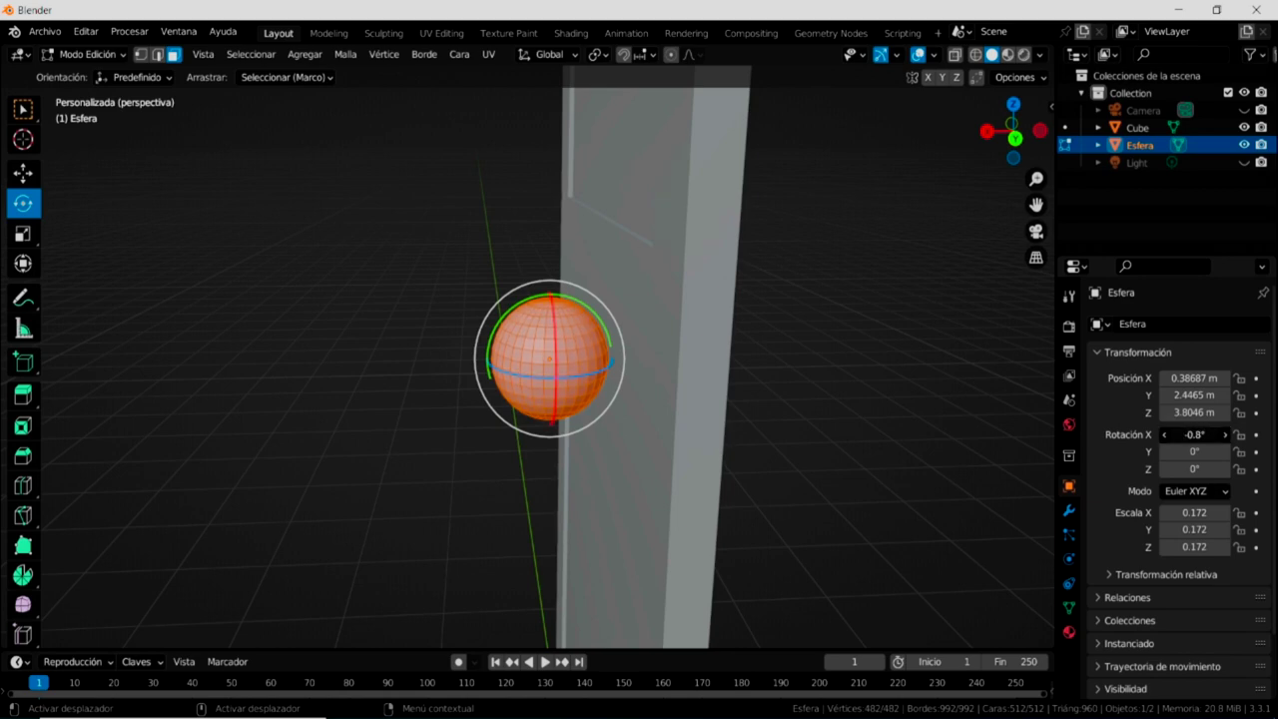
{"action": "left_click", "coordinate": [1195, 436]}
{"action": "type", "text": "0"}
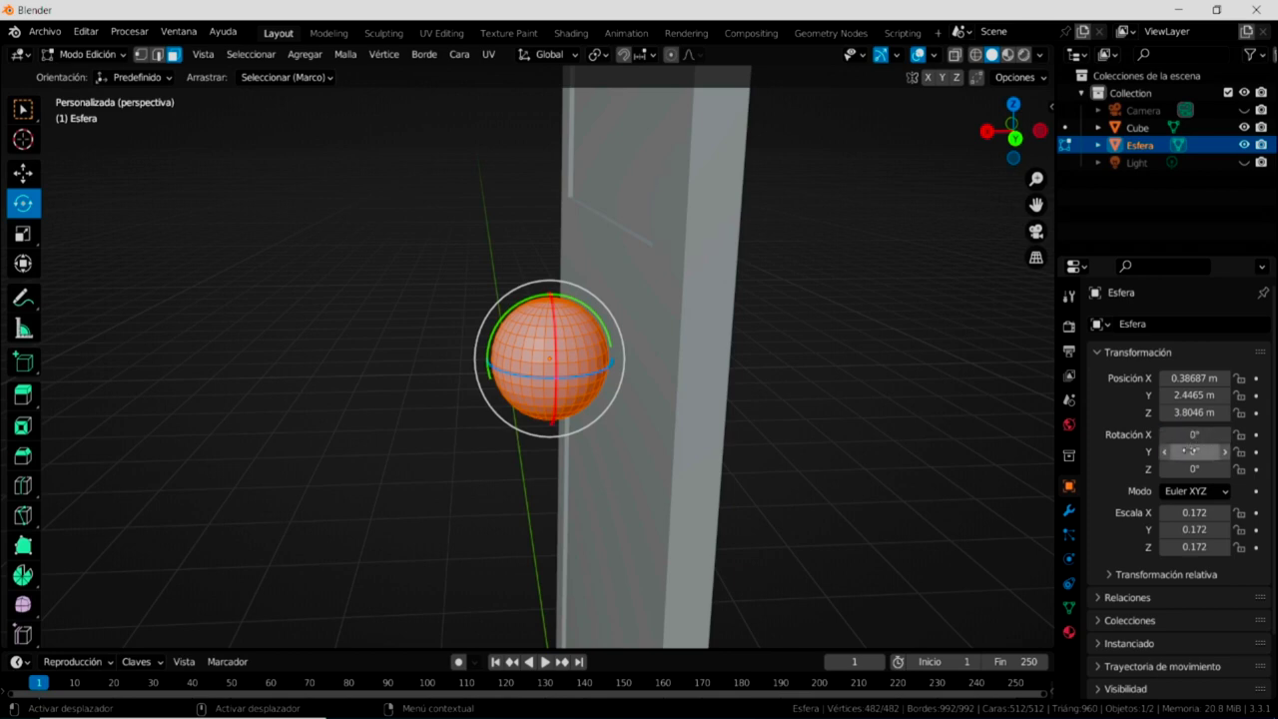
Set the sphere's Y rotation to 90° in the Transform panel.
{"action": "mouse_move", "coordinate": [1182, 452]}
{"action": "left_mouse_down"}
{"action": "mouse_move", "coordinate": [1194, 451]}
{"action": "mouse_move", "coordinate": [1178, 452]}
{"action": "left_mouse_up"}
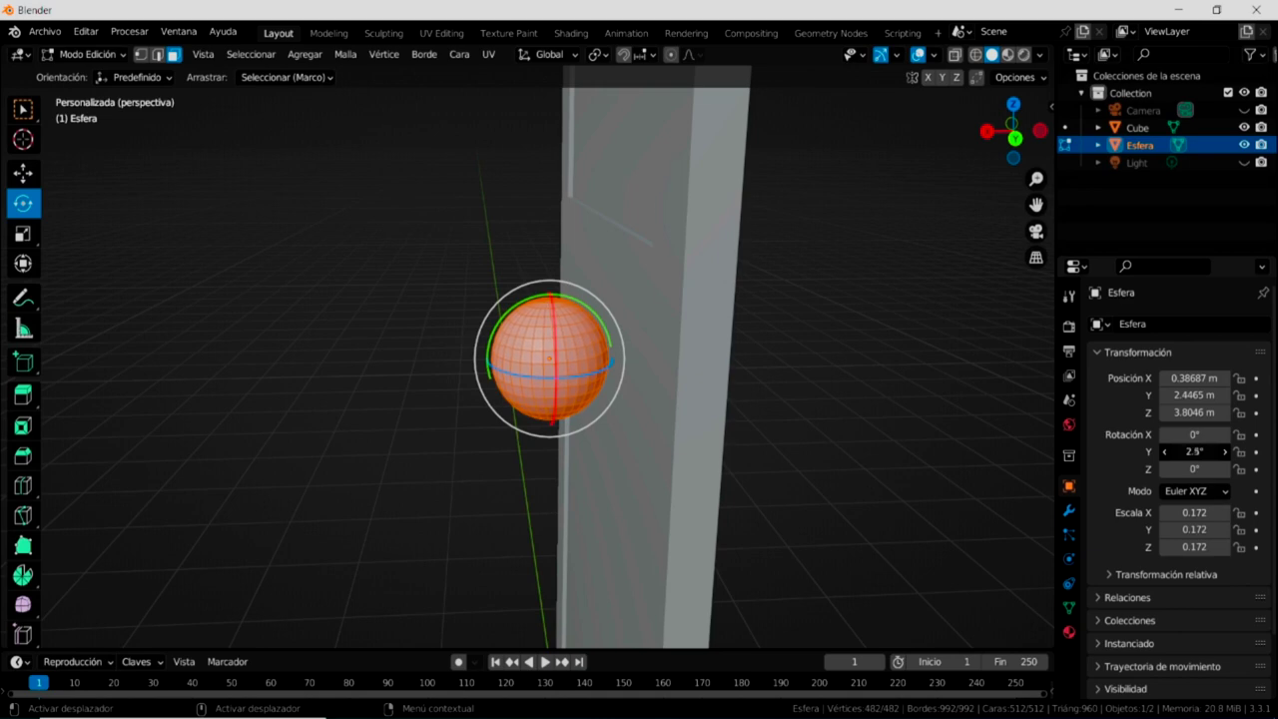
{"action": "left_click_drag", "start_coordinate": [1187, 451], "coordinate": [1187, 452]}
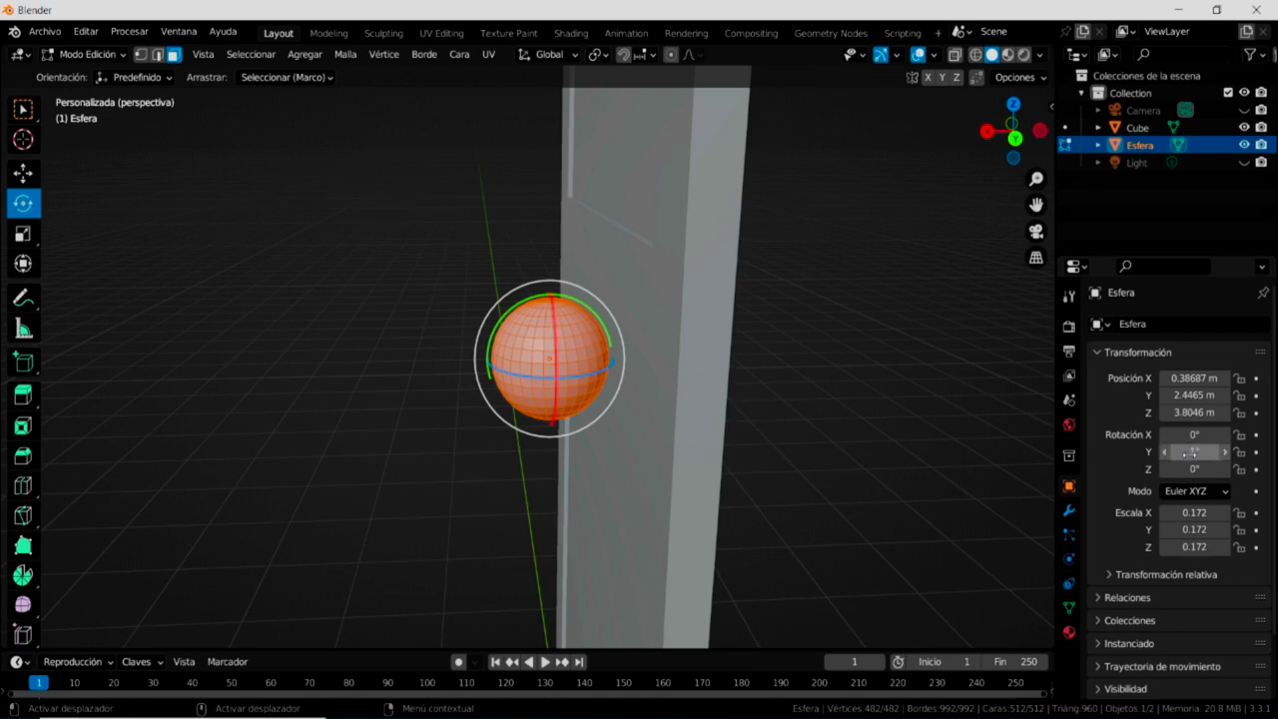
{"action": "left_click", "coordinate": [1188, 453]}
{"action": "key", "text": "Return"}
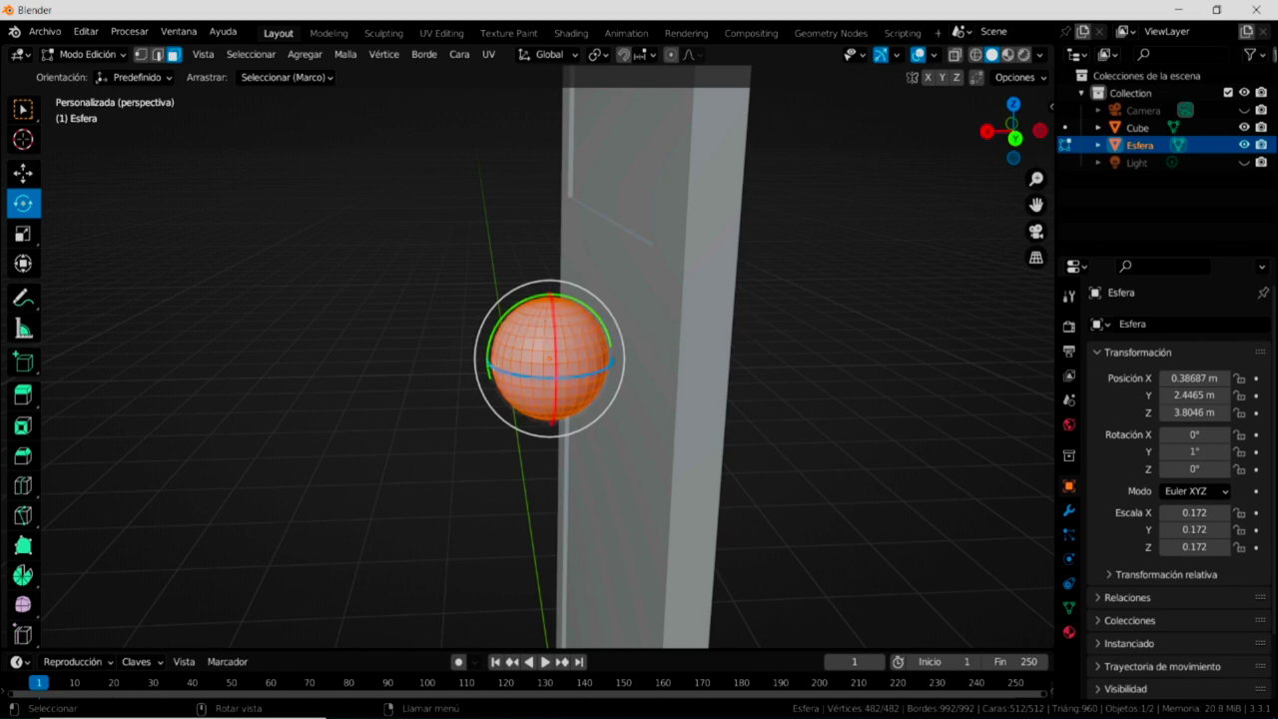
{"action": "left_click", "coordinate": [1195, 451]}
{"action": "mouse_move", "coordinate": [1194, 451]}
{"action": "left_mouse_down"}
{"action": "mouse_move", "coordinate": [1178, 451]}
{"action": "mouse_move", "coordinate": [1195, 452]}
{"action": "left_mouse_up"}
{"action": "left_click", "coordinate": [1195, 452]}
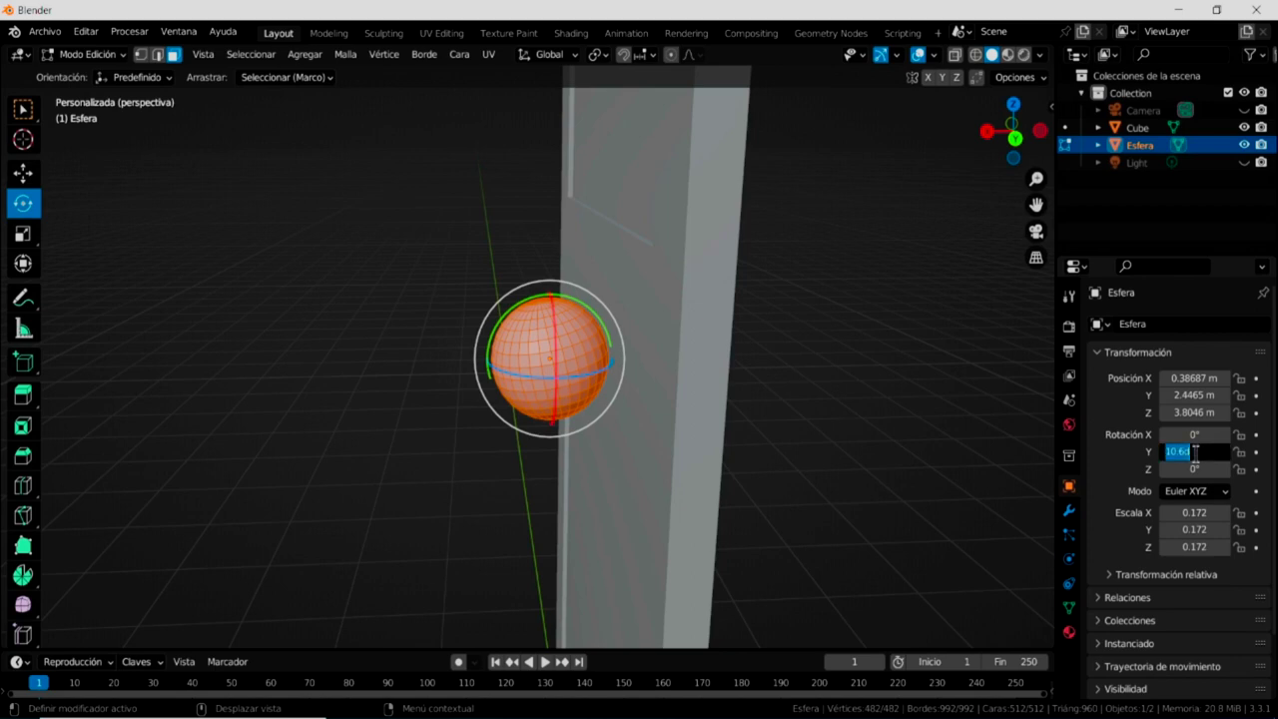
{"action": "type", "text": "90"}
{"action": "key", "text": "Return"}
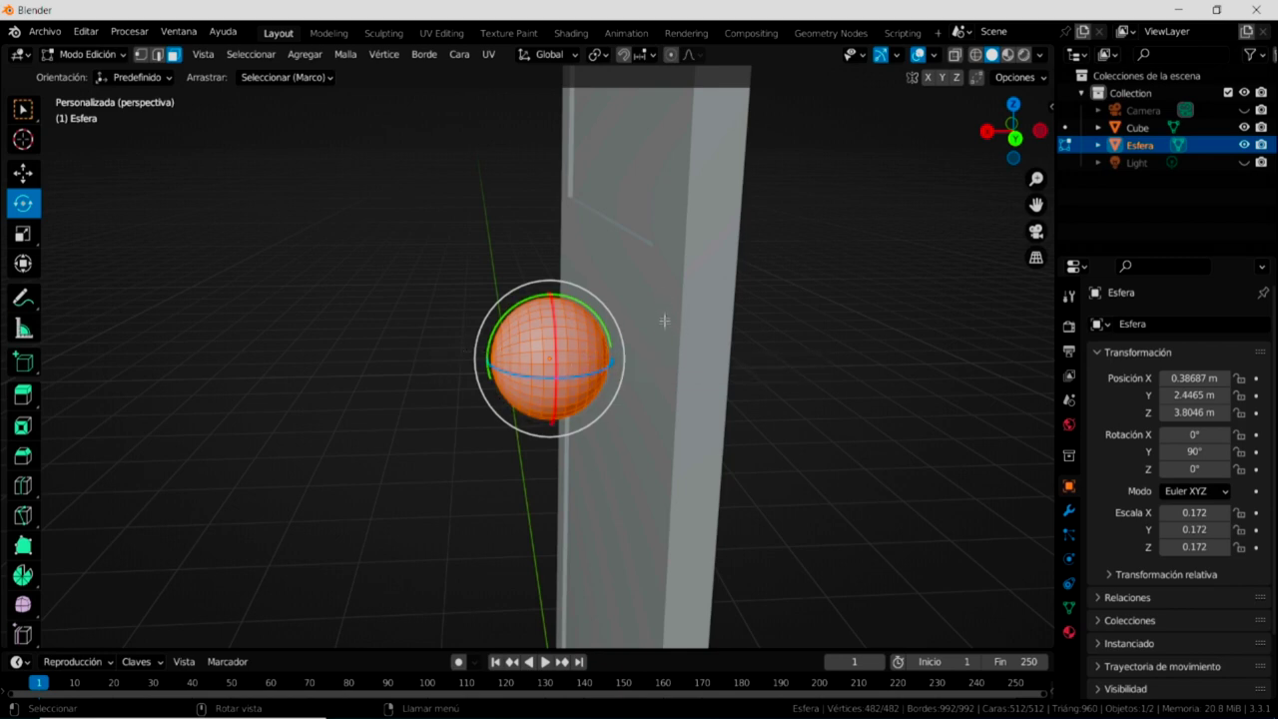
{"action": "middle_click_drag", "start_coordinate": [678, 396], "coordinate": [599, 407]}
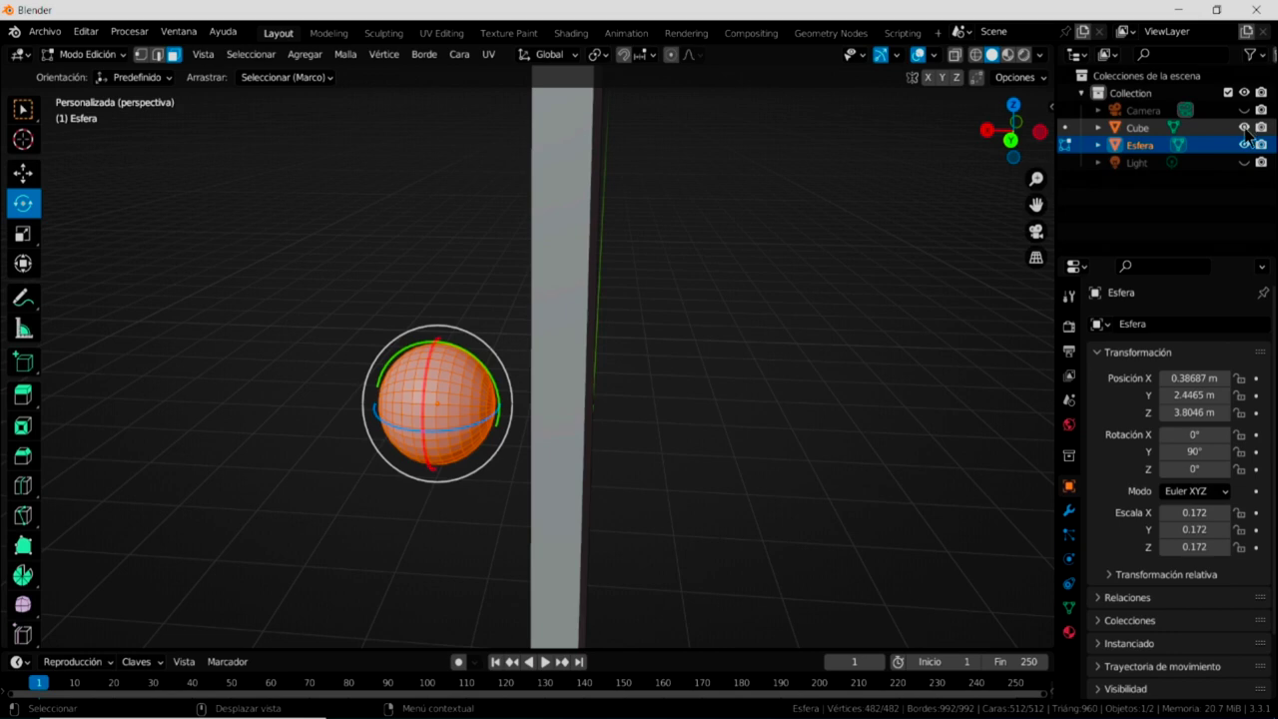
Hide the Cube door in the Outliner and orbit around the lone sphere.
{"action": "left_click", "coordinate": [1244, 128]}
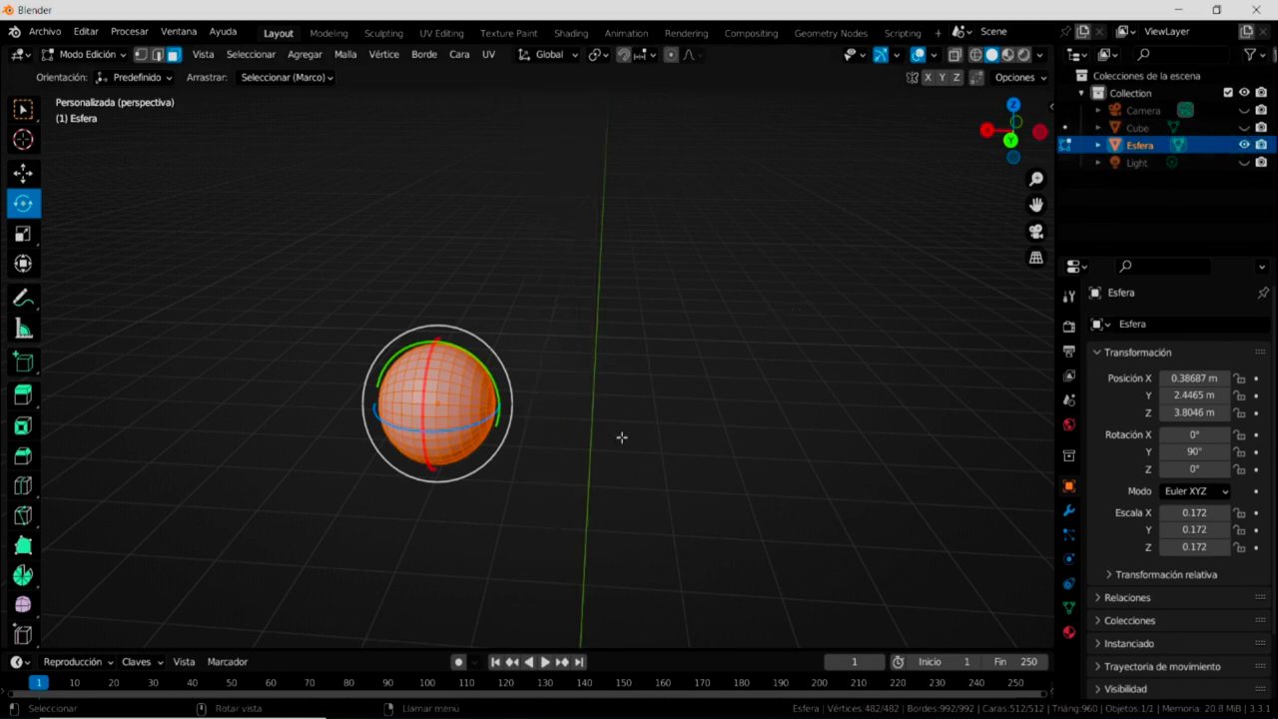
{"action": "middle_click_drag", "start_coordinate": [622, 442], "coordinate": [564, 448]}
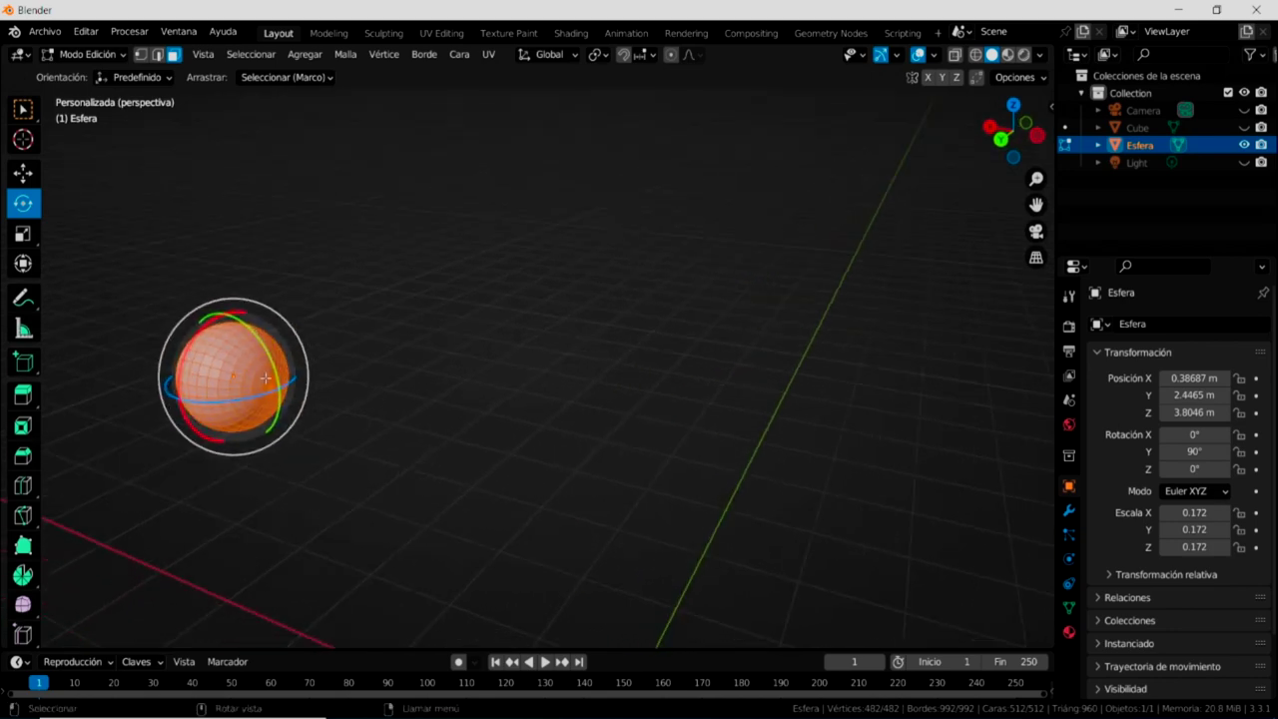
{"action": "mouse_move", "coordinate": [399, 429]}
{"action": "middle_mouse_down"}
{"action": "mouse_move", "coordinate": [552, 499]}
{"action": "mouse_move", "coordinate": [701, 509]}
{"action": "middle_mouse_up"}
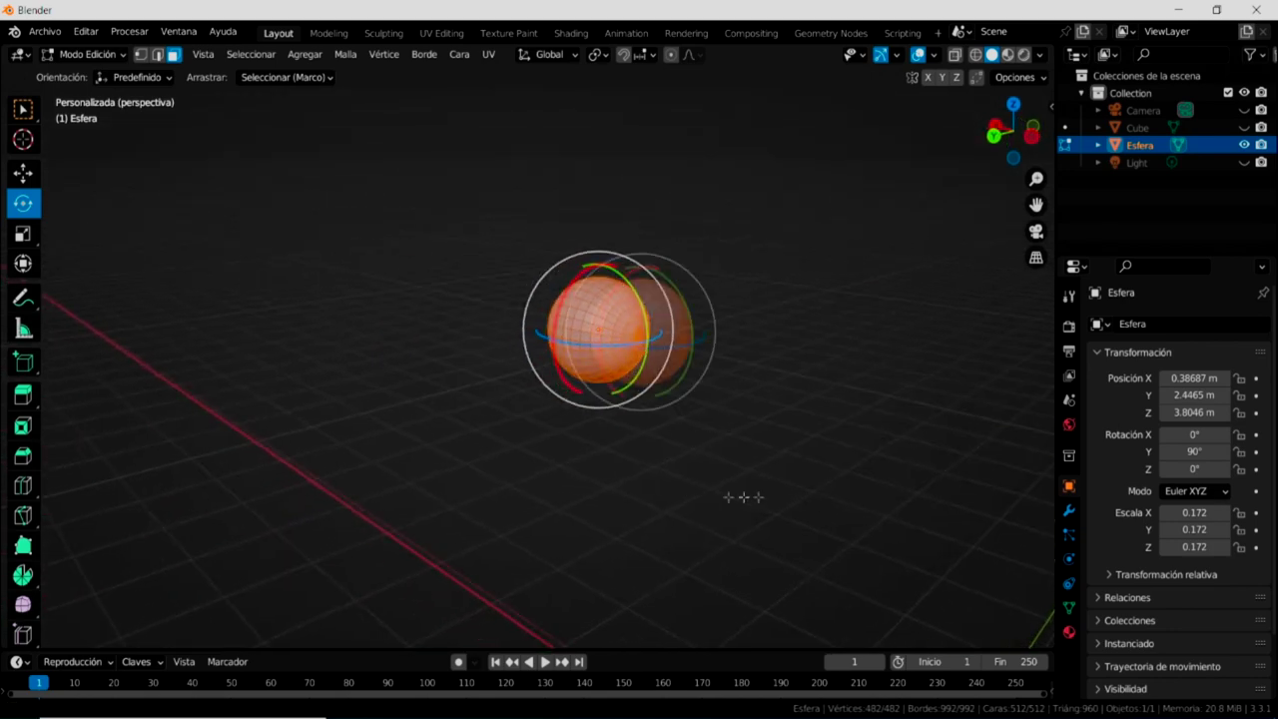
{"action": "scroll", "coordinate": [642, 462], "scroll_direction": "up", "scroll_amount": 5}
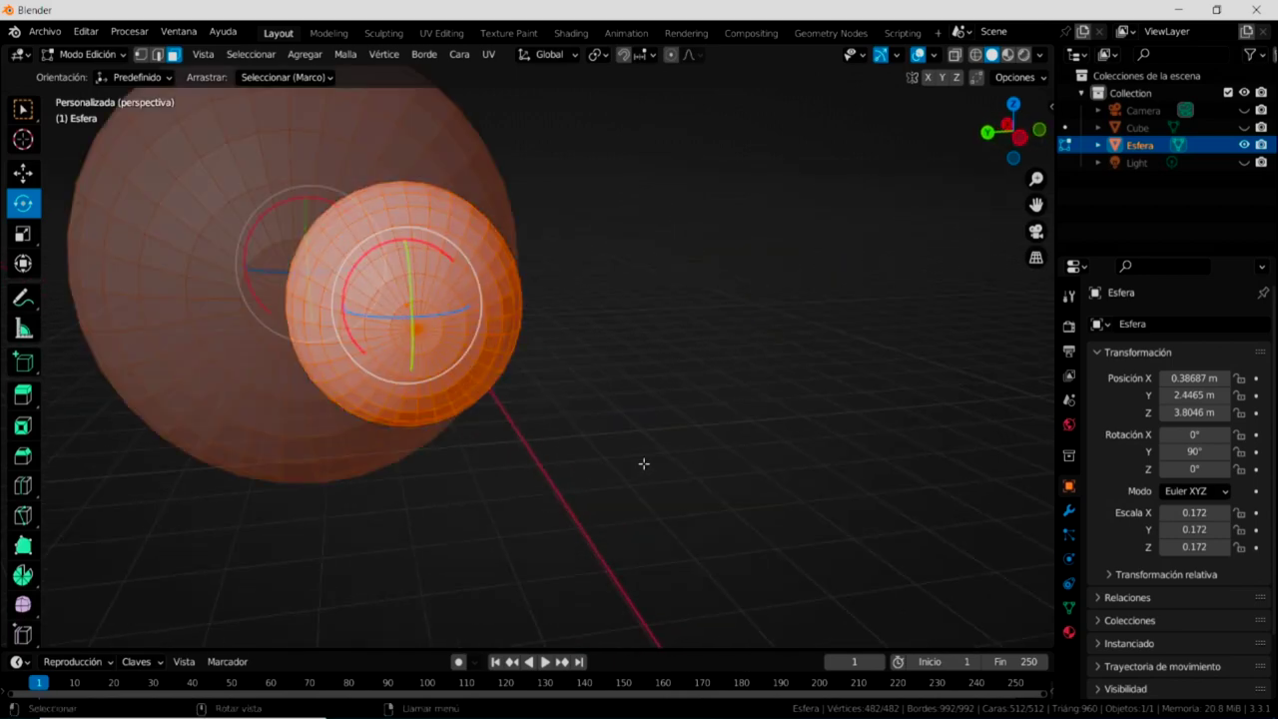
{"action": "scroll", "coordinate": [631, 451], "scroll_direction": "down", "scroll_amount": 3}
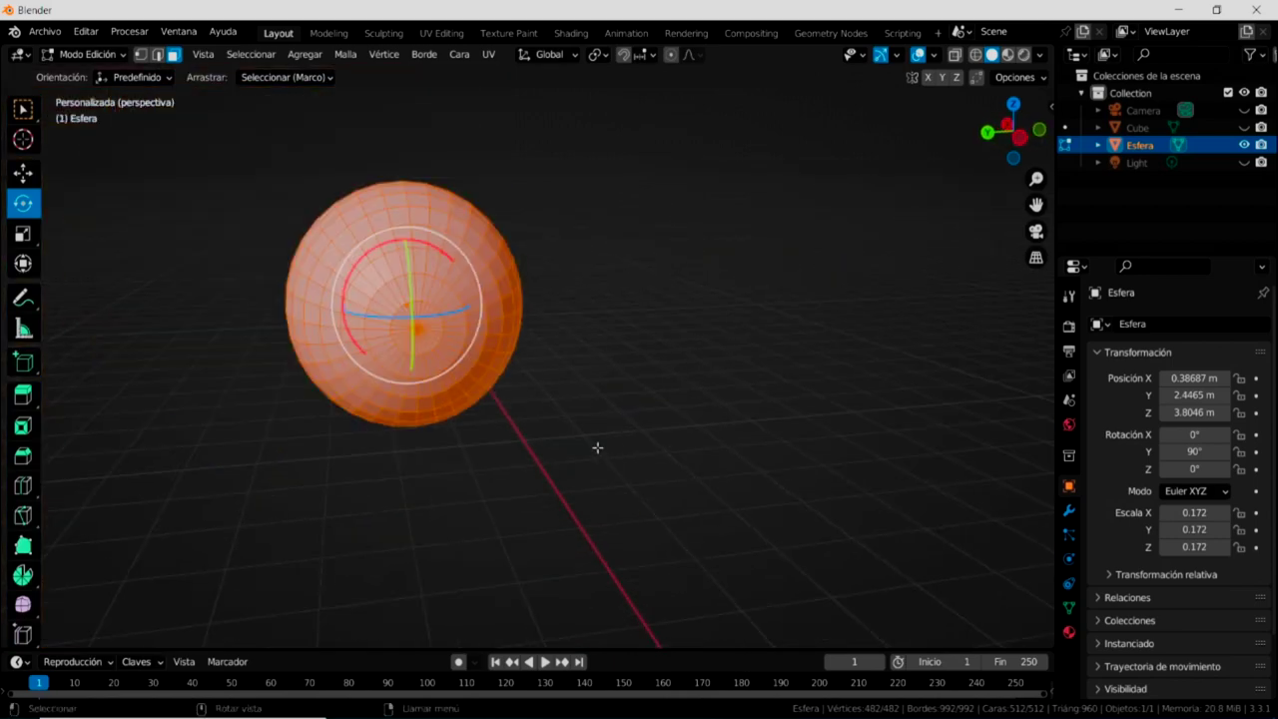
{"action": "left_click", "coordinate": [24, 111]}
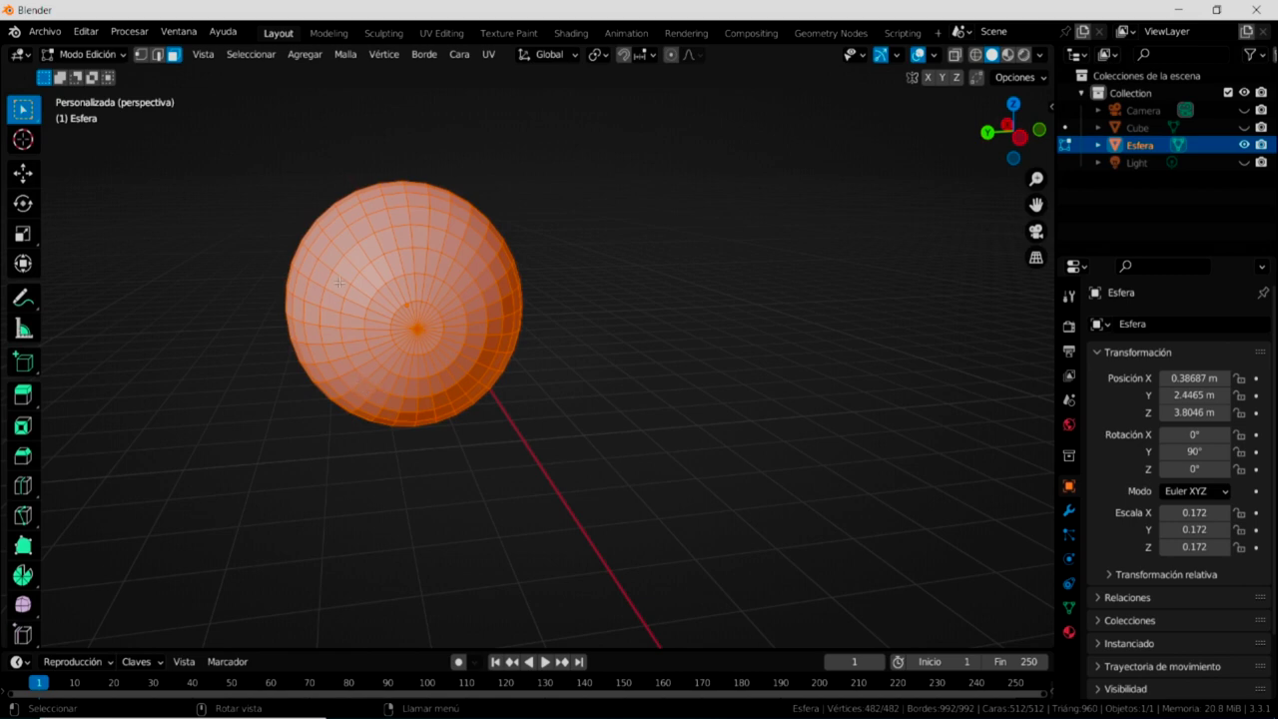
Loop-select the ring of 32 faces around the sphere's pole.
{"action": "left_click", "coordinate": [358, 261]}
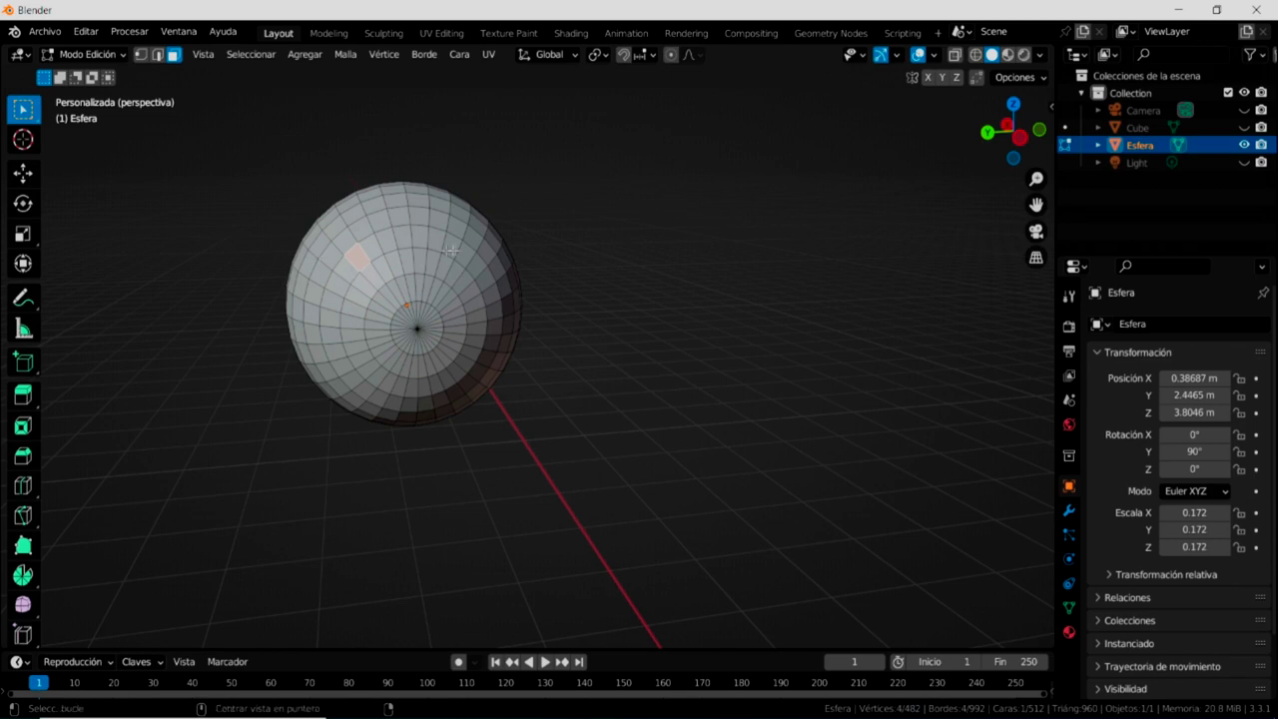
{"action": "left_click", "coordinate": [434, 237], "text": "alt"}
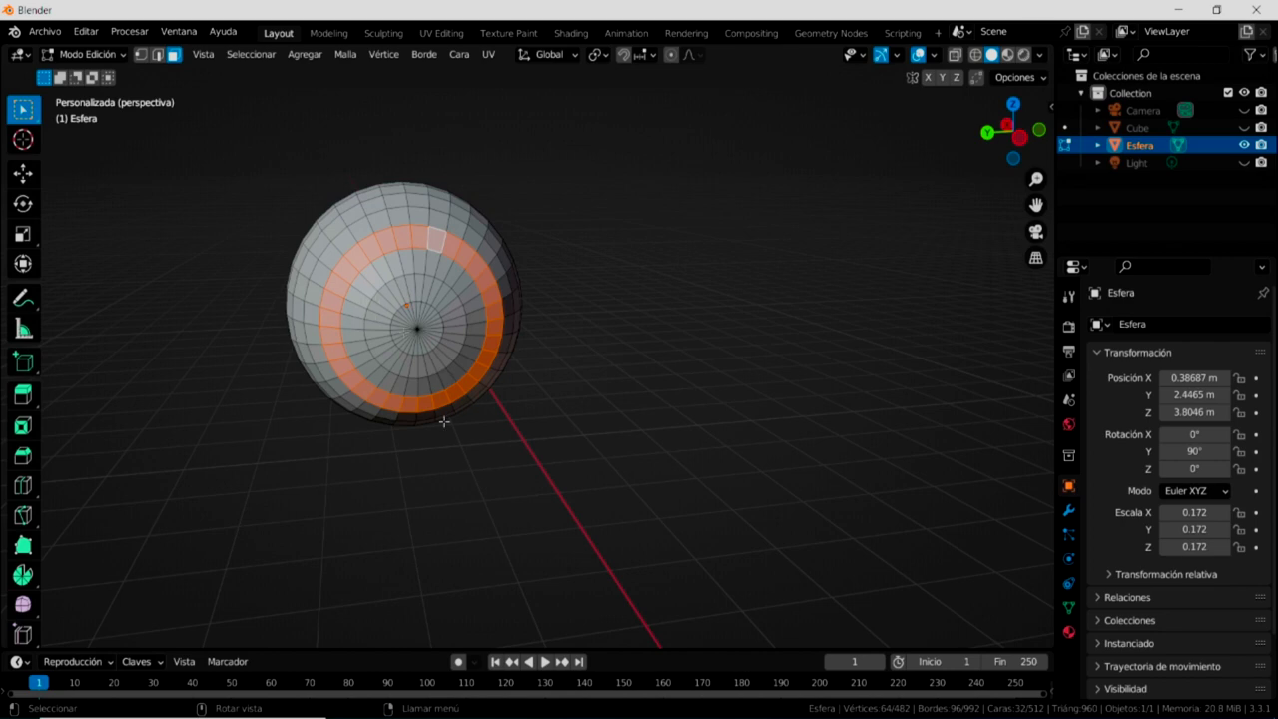
{"action": "mouse_move", "coordinate": [488, 470]}
{"action": "middle_mouse_down"}
{"action": "mouse_move", "coordinate": [513, 480]}
{"action": "mouse_move", "coordinate": [499, 465]}
{"action": "mouse_move", "coordinate": [513, 354]}
{"action": "middle_mouse_up"}
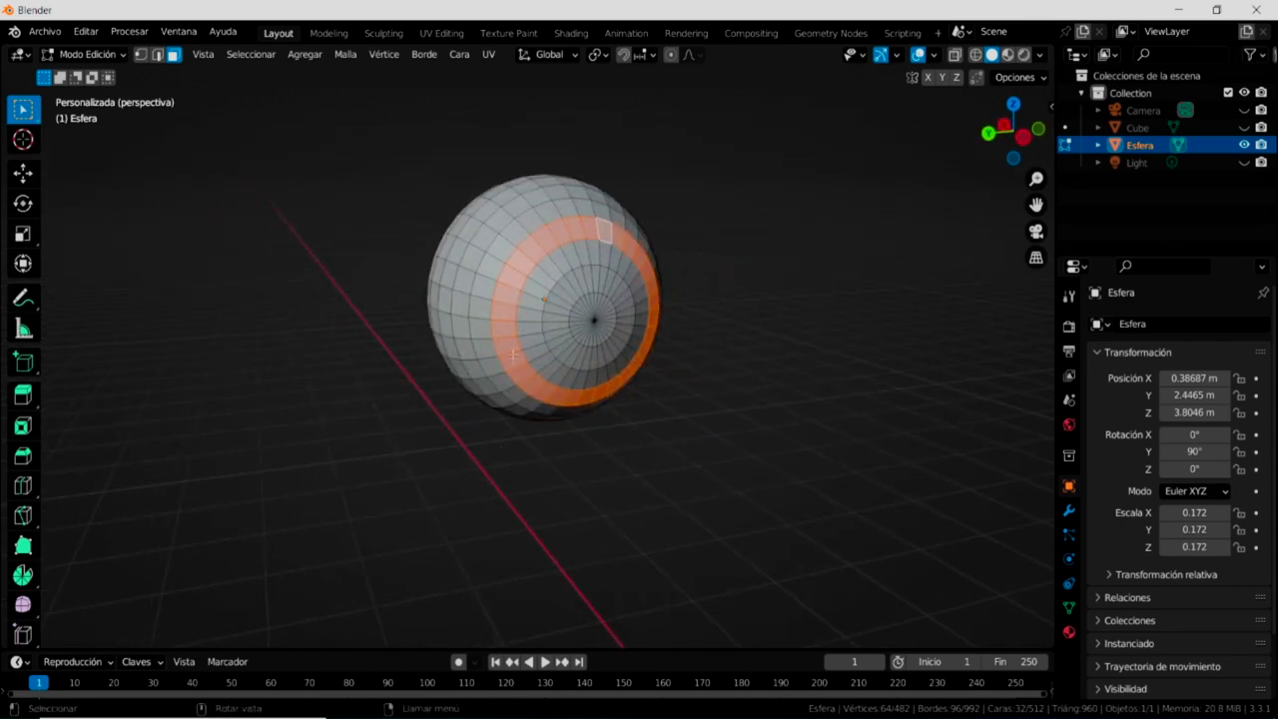
Extrude the face ring 0.17827 m outward into the knob's stem.
{"action": "left_click", "coordinate": [25, 400]}
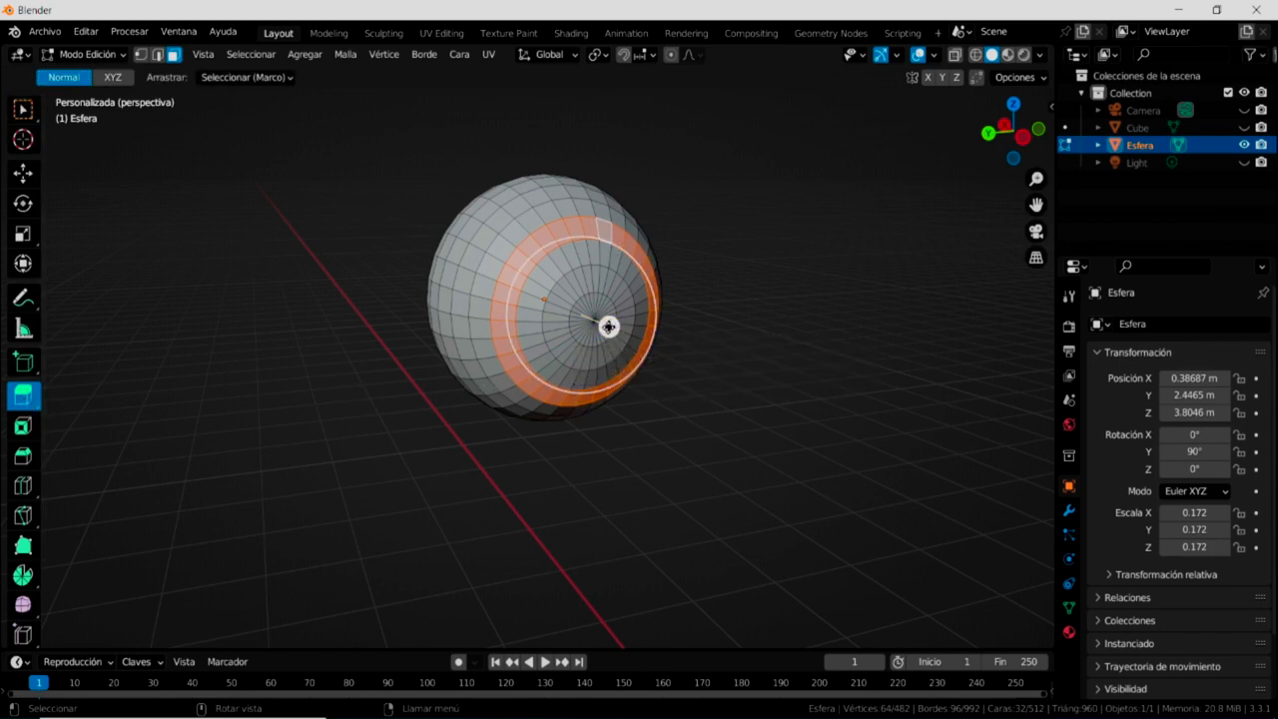
{"action": "mouse_move", "coordinate": [608, 326]}
{"action": "left_mouse_down"}
{"action": "mouse_move", "coordinate": [661, 402]}
{"action": "mouse_move", "coordinate": [681, 356]}
{"action": "left_mouse_up"}
{"action": "mouse_move", "coordinate": [533, 465]}
{"action": "middle_mouse_down"}
{"action": "mouse_move", "coordinate": [579, 467]}
{"action": "mouse_move", "coordinate": [518, 400]}
{"action": "middle_mouse_up"}
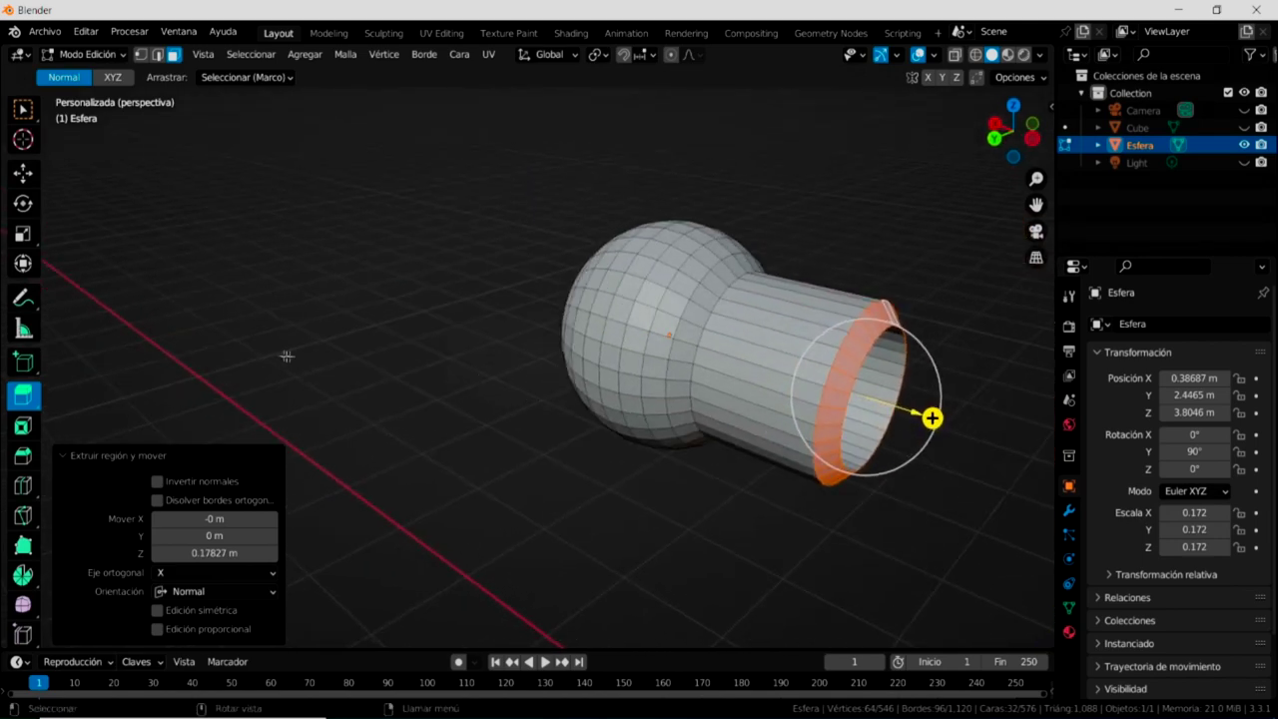
Deselect the faces and unhide the Cube door to view the knob against it.
{"action": "left_click", "coordinate": [391, 341]}
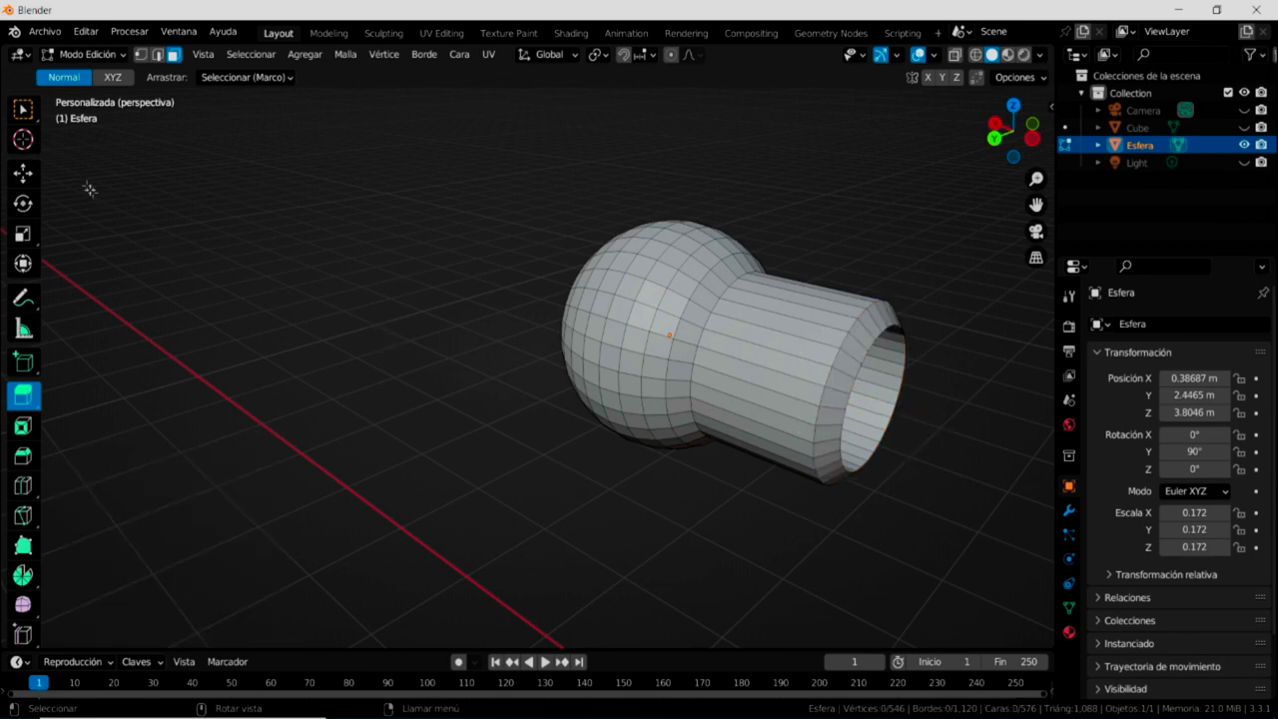
{"action": "left_click", "coordinate": [1244, 128]}
{"action": "middle_click_drag", "start_coordinate": [824, 360], "coordinate": [772, 382]}
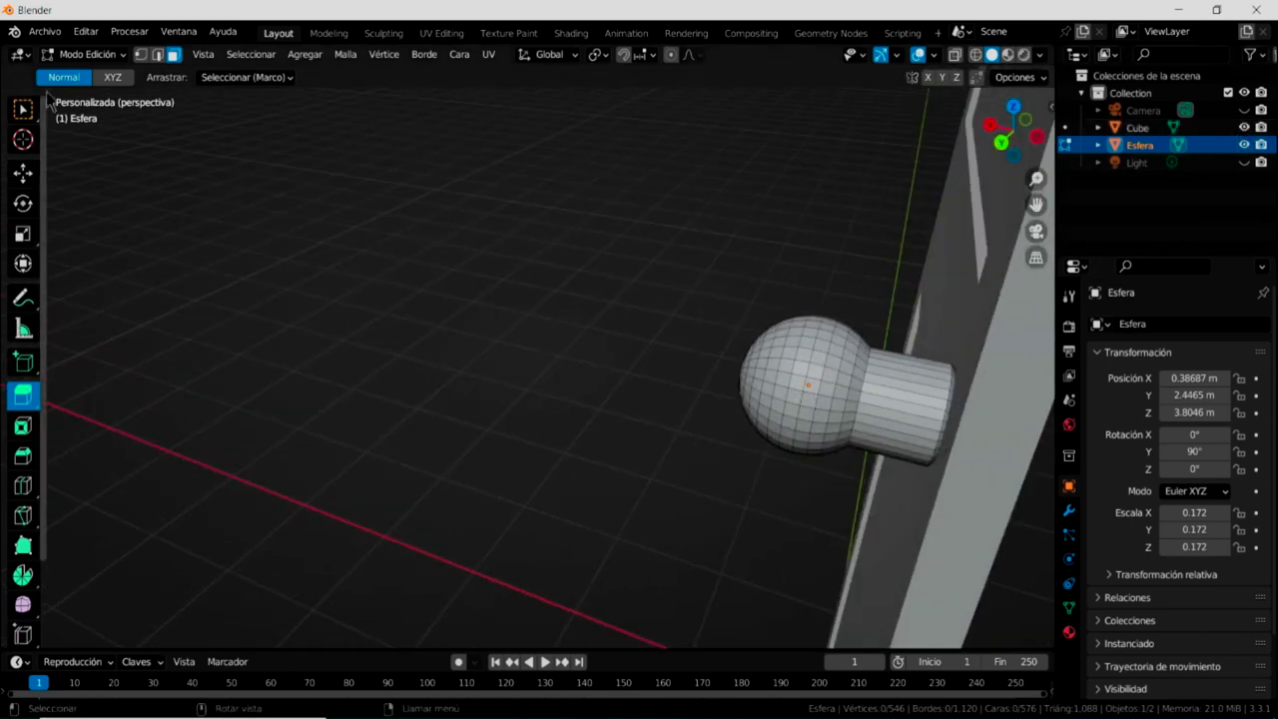
Return to Object Mode and slide the sphere knob along X to 0.29066 m against the door.
{"action": "left_click", "coordinate": [102, 58]}
{"action": "left_click", "coordinate": [98, 79]}
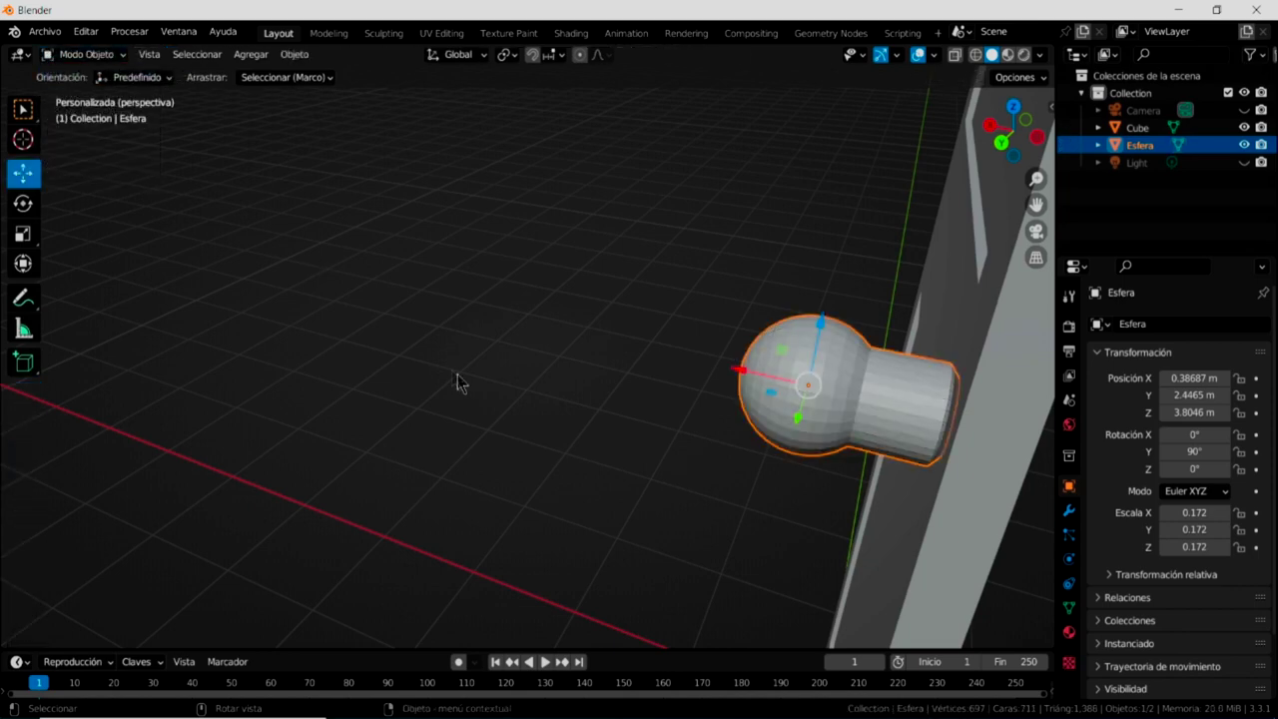
{"action": "left_click_drag", "start_coordinate": [739, 374], "coordinate": [772, 380]}
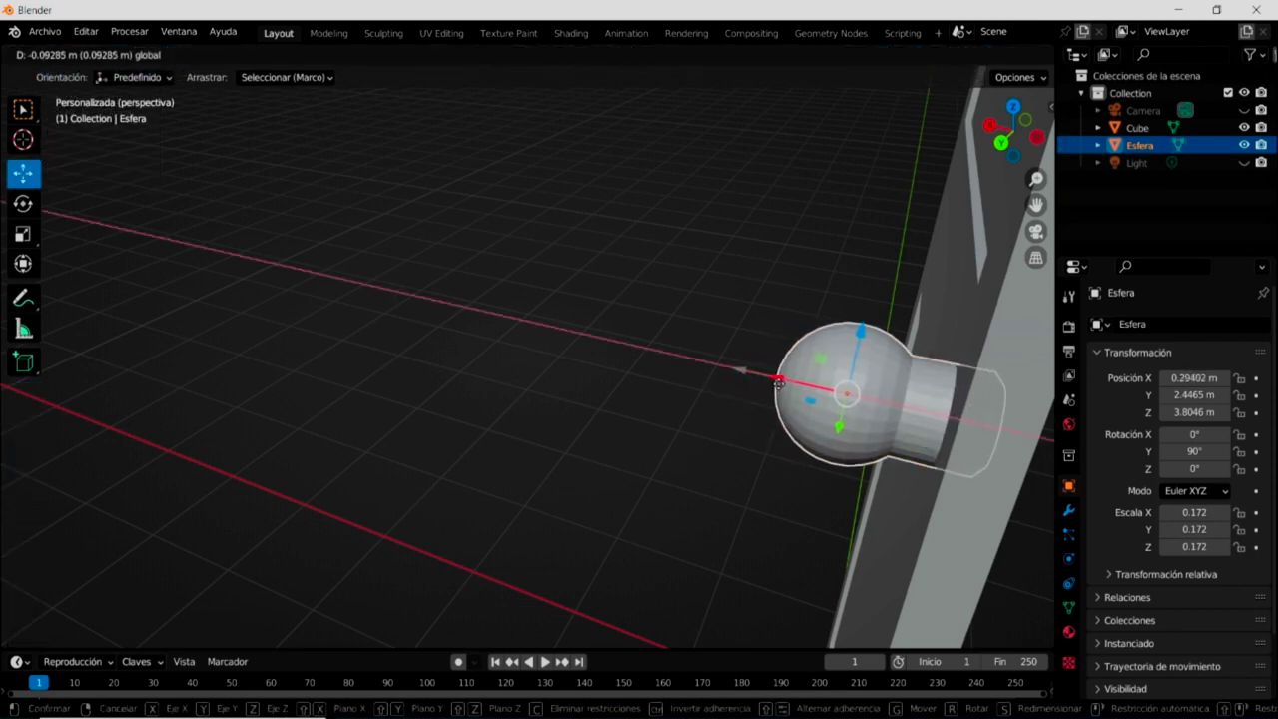
{"action": "left_click_drag", "start_coordinate": [772, 381], "coordinate": [742, 434]}
Apply Shade Smooth to the sphere knob, then pan and orbit to face the door.
{"action": "left_click", "coordinate": [791, 465]}
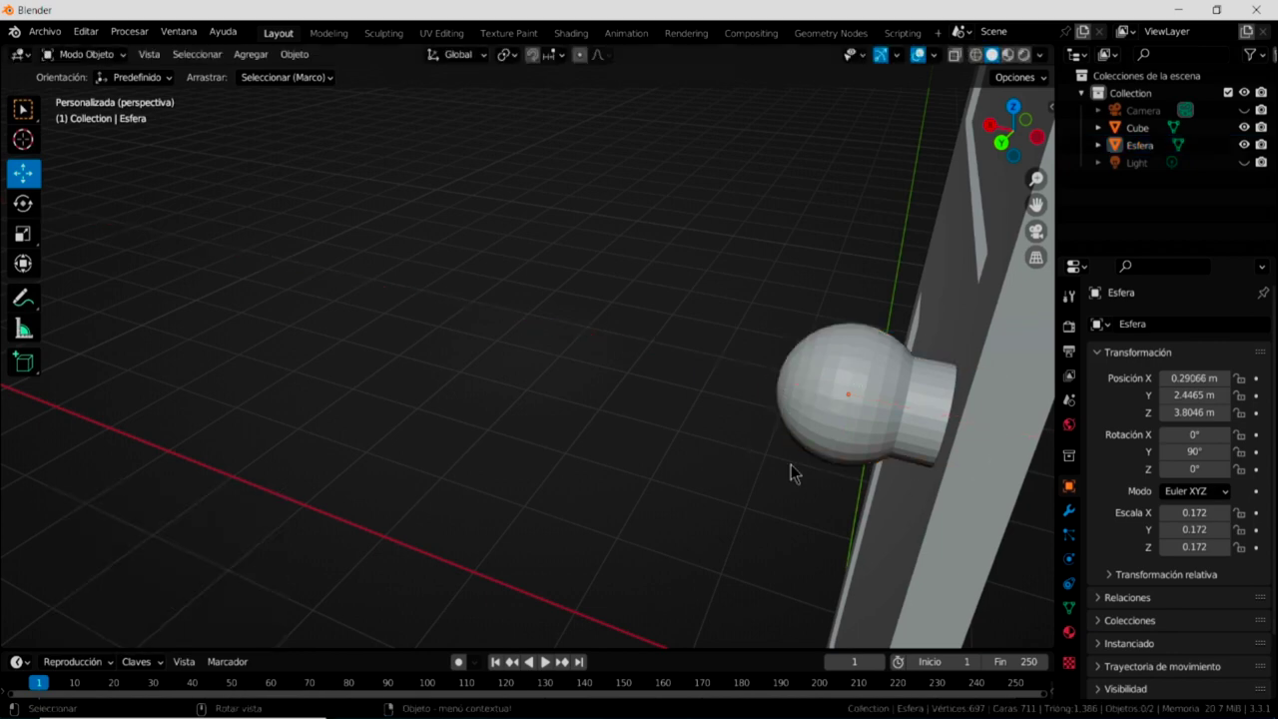
{"action": "left_click", "coordinate": [823, 381]}
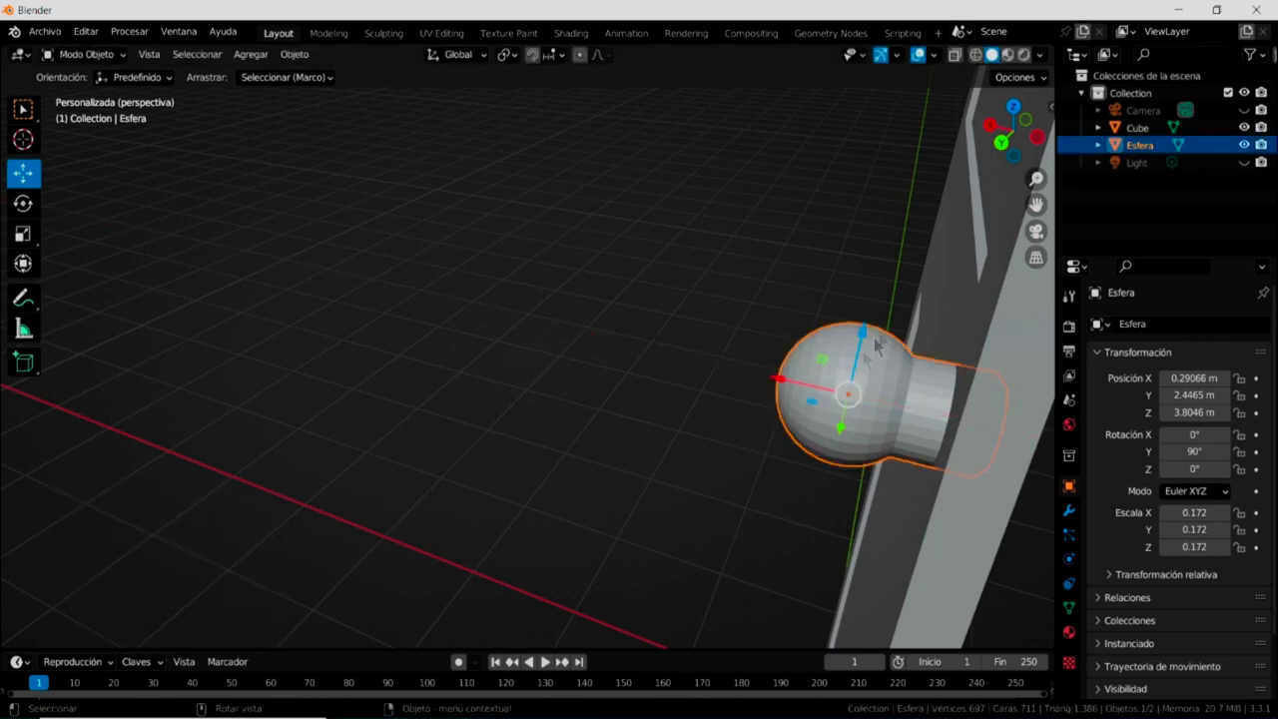
{"action": "right_click", "coordinate": [819, 360]}
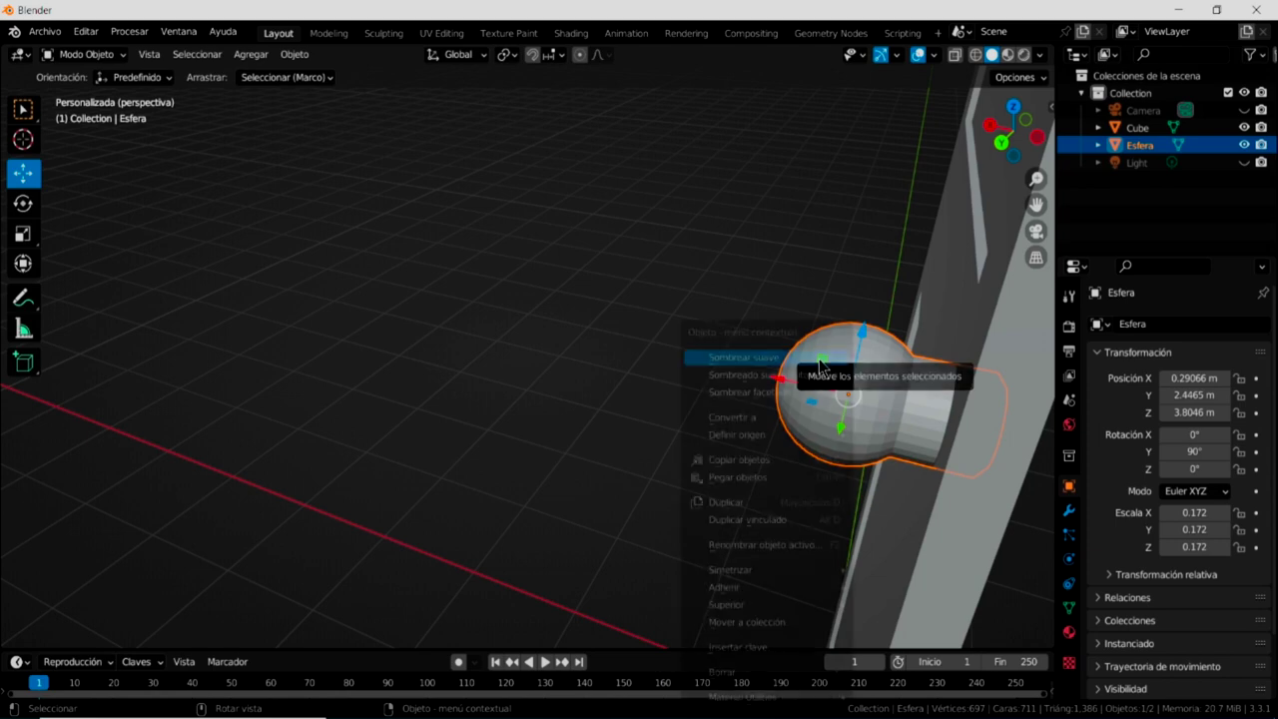
{"action": "left_click", "coordinate": [756, 359]}
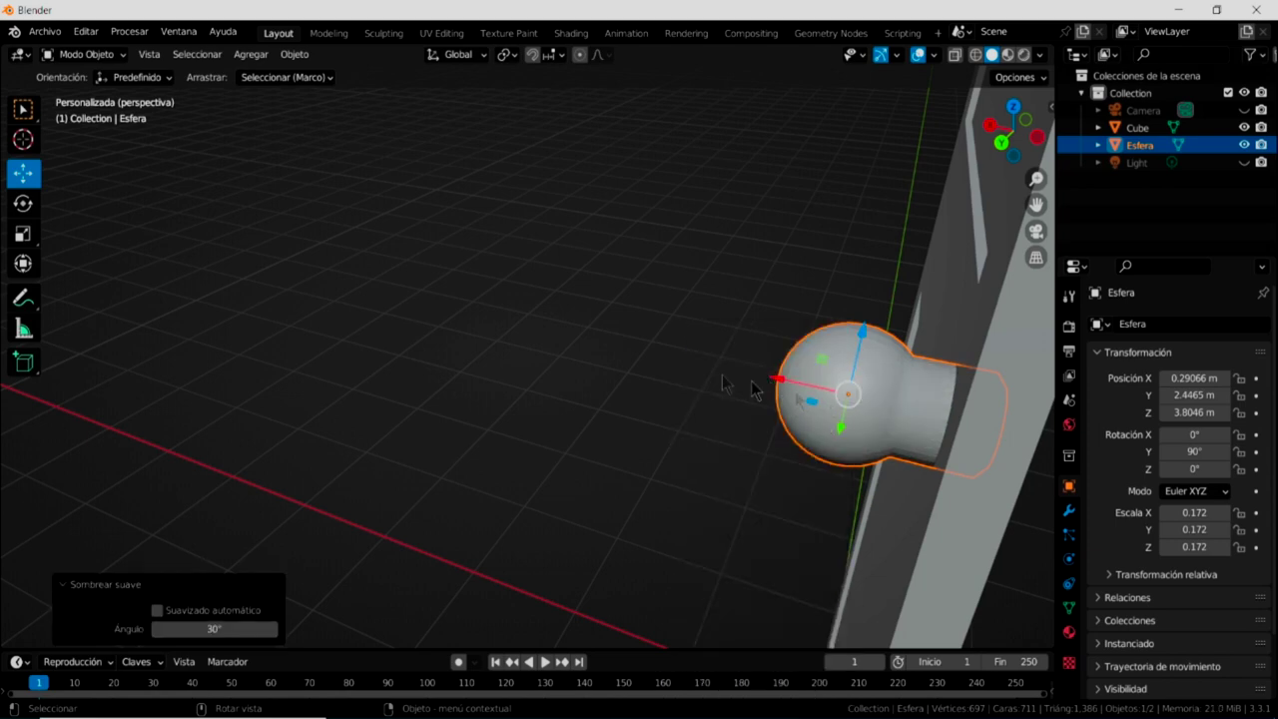
{"action": "scroll", "coordinate": [692, 374], "scroll_direction": "down", "scroll_amount": 2}
{"action": "middle_click_drag", "start_coordinate": [687, 439], "coordinate": [522, 394], "text": "shift"}
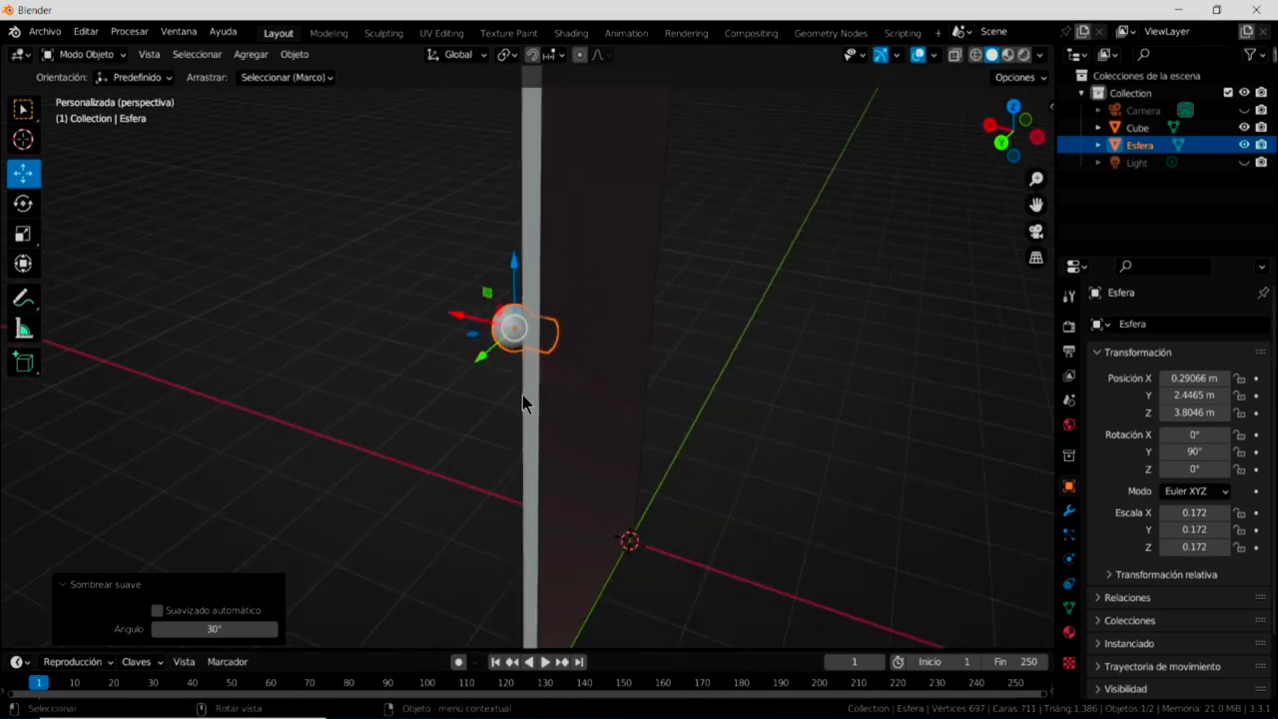
{"action": "scroll", "coordinate": [522, 402], "scroll_direction": "up", "scroll_amount": 3}
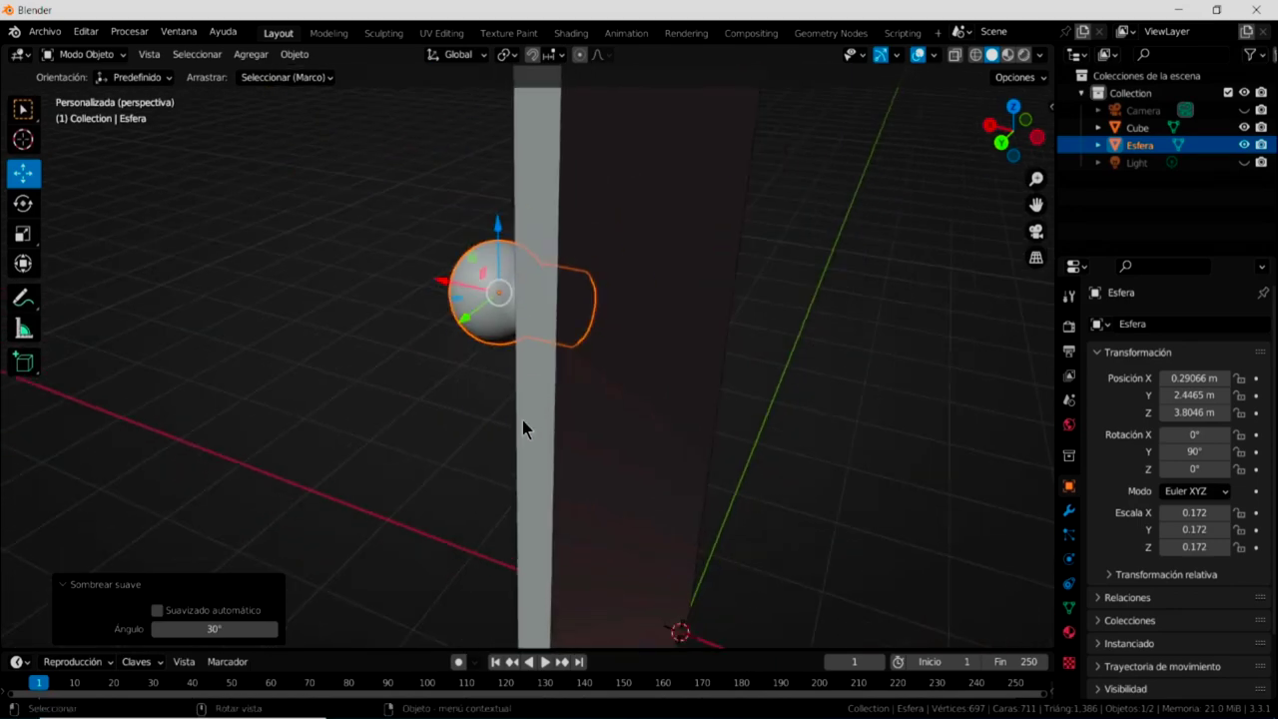
{"action": "scroll", "coordinate": [523, 430], "scroll_direction": "down", "scroll_amount": 2}
{"action": "scroll", "coordinate": [524, 430], "scroll_direction": "down", "scroll_amount": 2}
{"action": "middle_click_drag", "start_coordinate": [523, 429], "coordinate": [672, 442]}
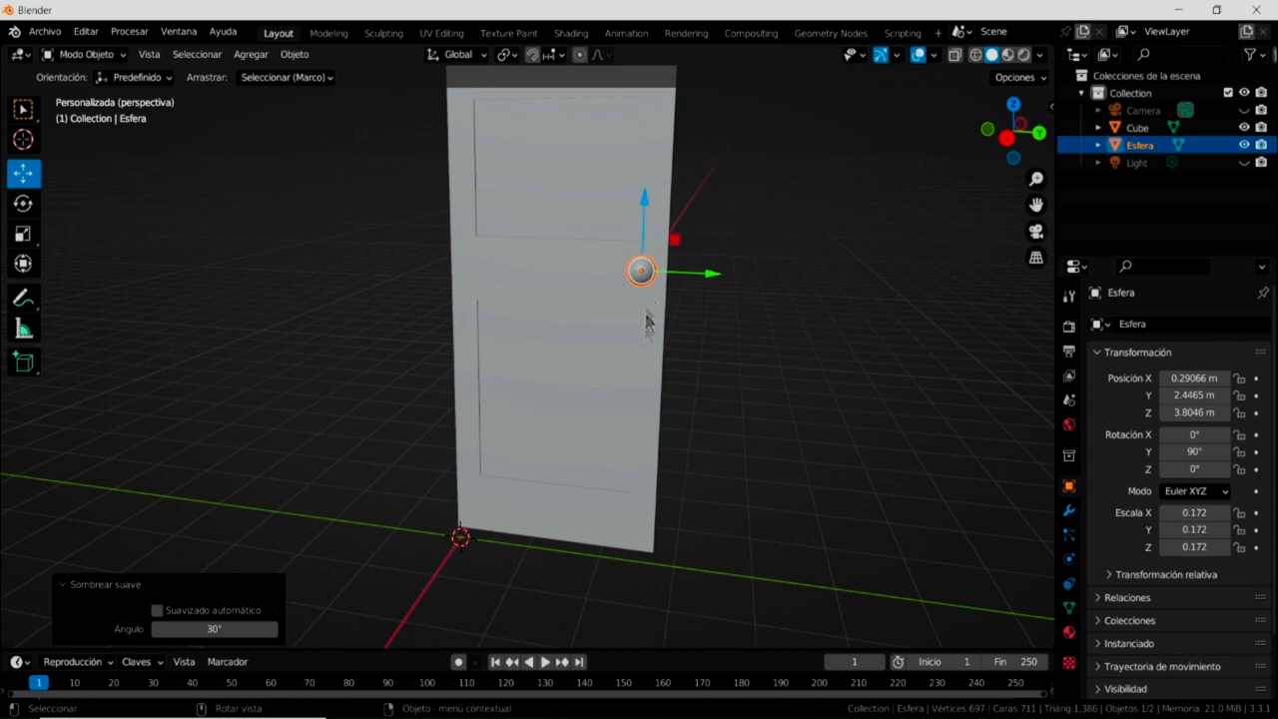
Select the door (Cube) and orbit to a frontal view of the door and its knob.
{"action": "left_click", "coordinate": [657, 436]}
{"action": "middle_click_drag", "start_coordinate": [657, 435], "coordinate": [790, 429]}
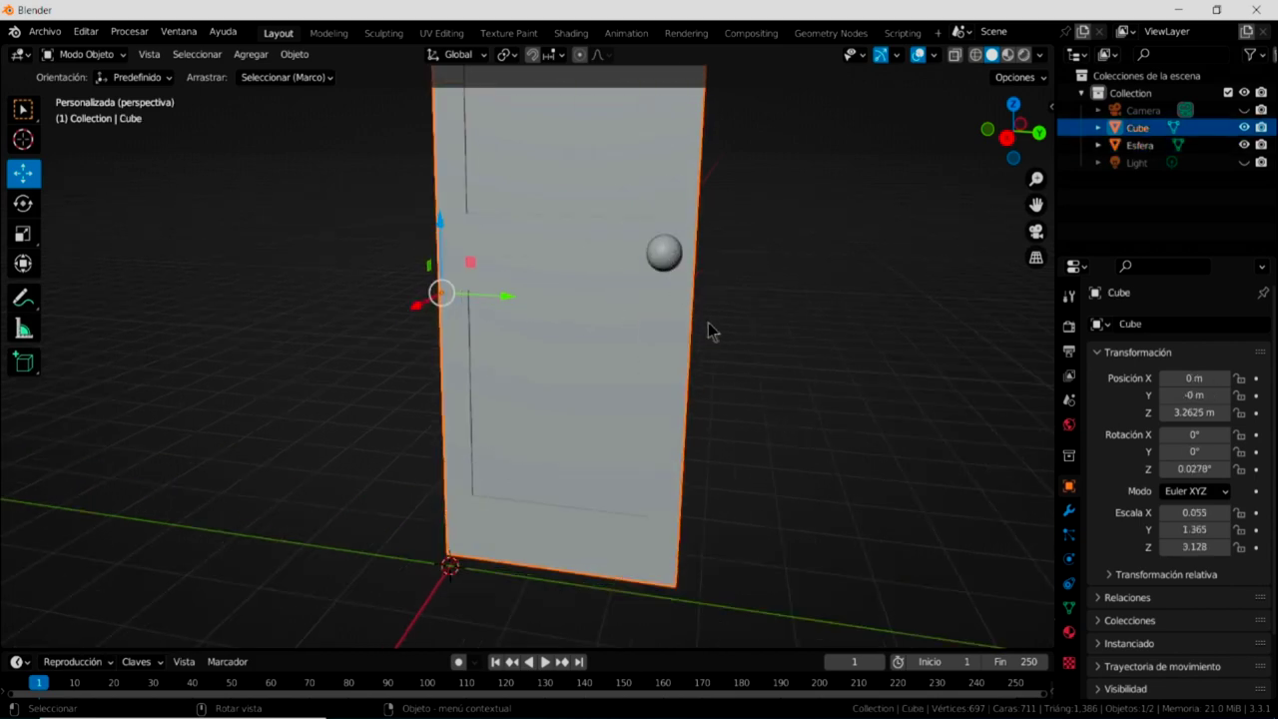
{"action": "mouse_move", "coordinate": [753, 370]}
{"action": "middle_mouse_down"}
{"action": "mouse_move", "coordinate": [682, 450]}
{"action": "mouse_move", "coordinate": [679, 431]}
{"action": "middle_mouse_up"}
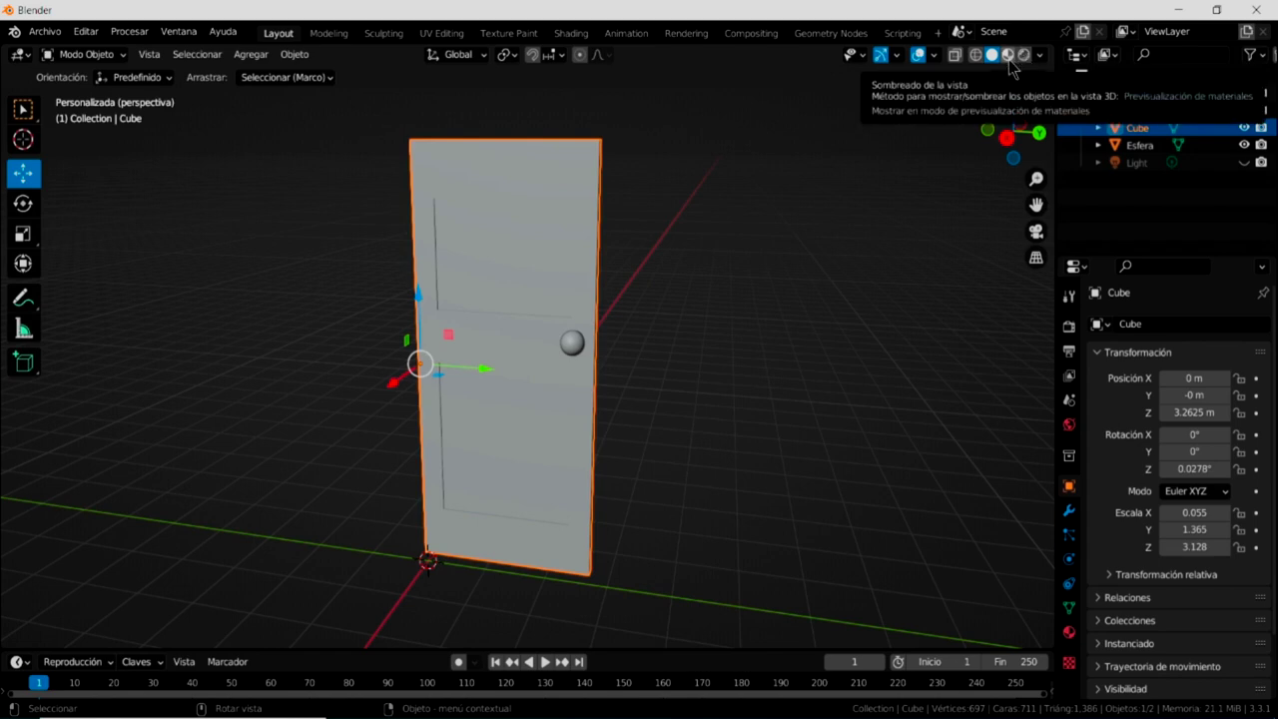
Switch the viewport to Material Preview shading and check the knob by selecting and deselecting it.
{"action": "left_click", "coordinate": [1009, 58]}
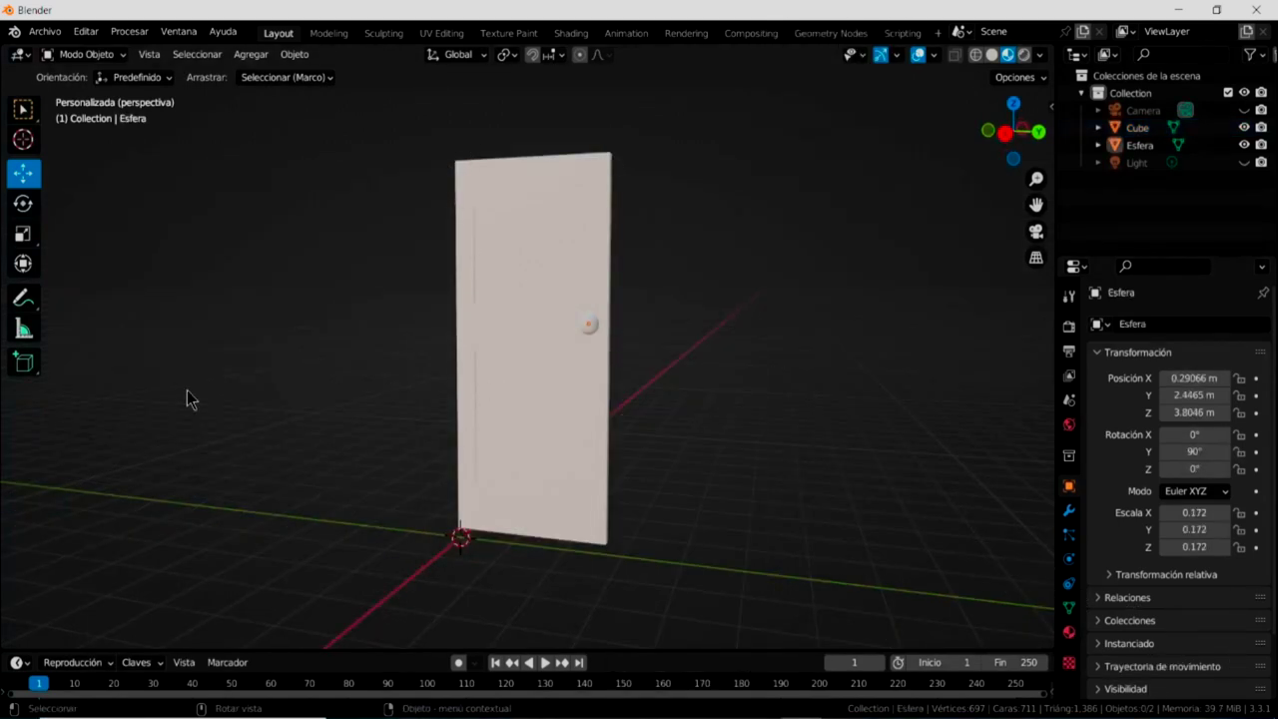
{"action": "left_click", "coordinate": [587, 324]}
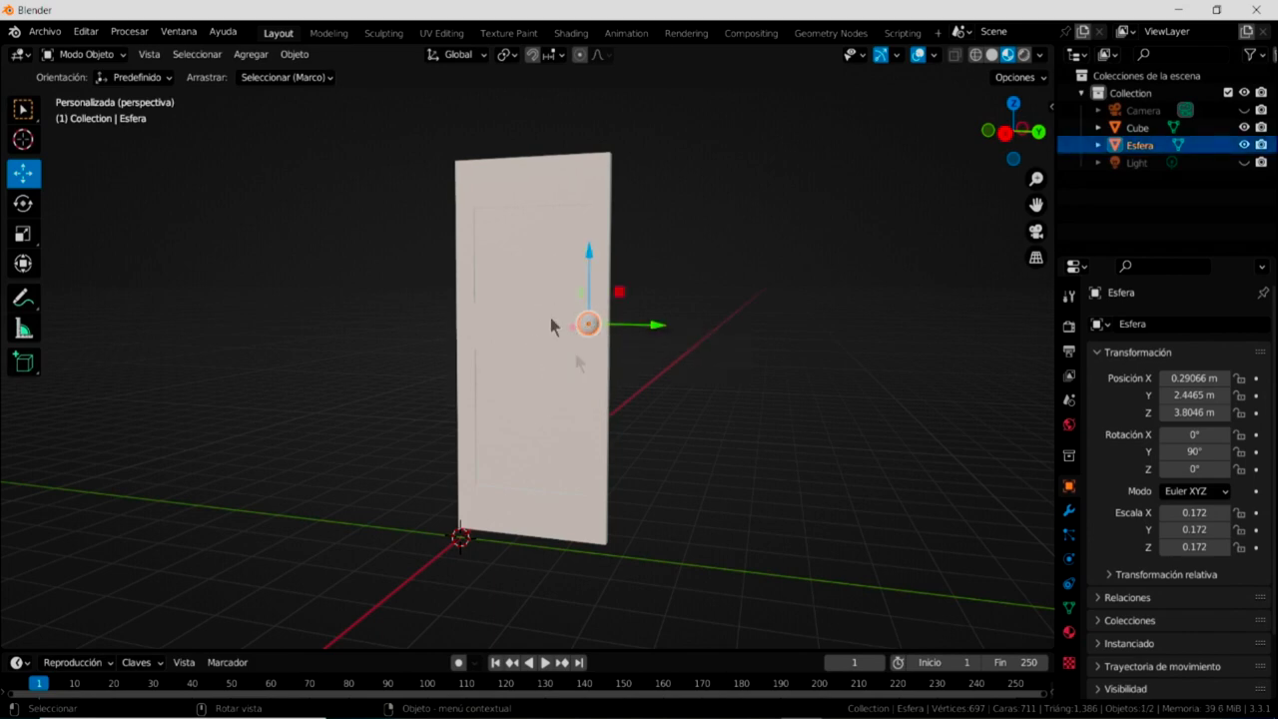
{"action": "left_click", "coordinate": [680, 399]}
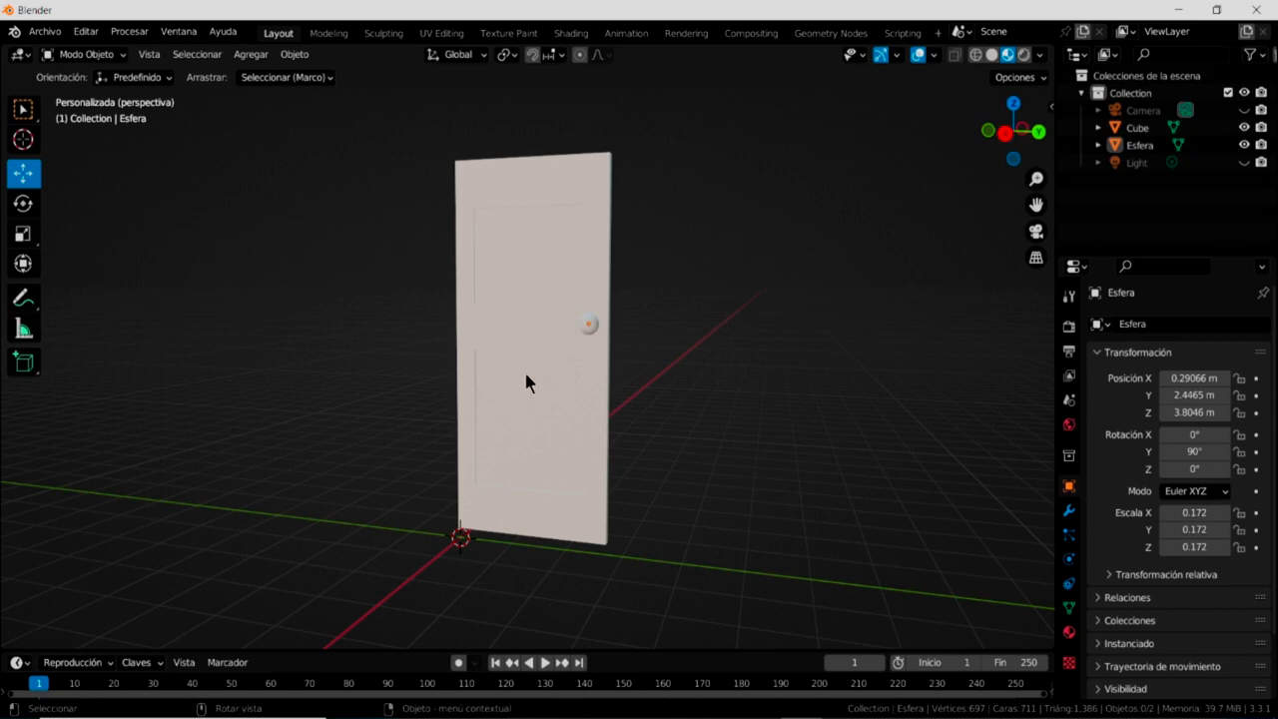
In the Shading workspace, select the door, enlarge the node editor and frame its Principled BSDF nodes.
{"action": "left_click", "coordinate": [568, 32]}
{"action": "left_click_drag", "start_coordinate": [548, 526], "coordinate": [548, 523]}
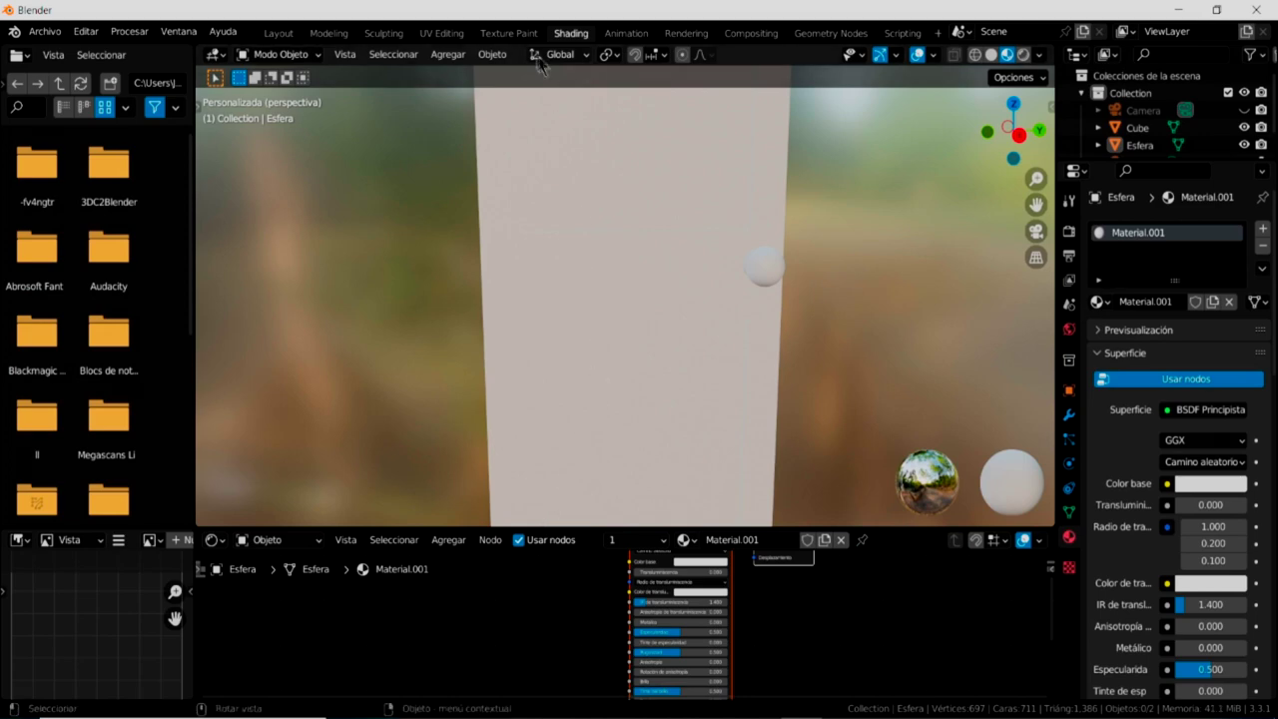
{"action": "left_click", "coordinate": [618, 327]}
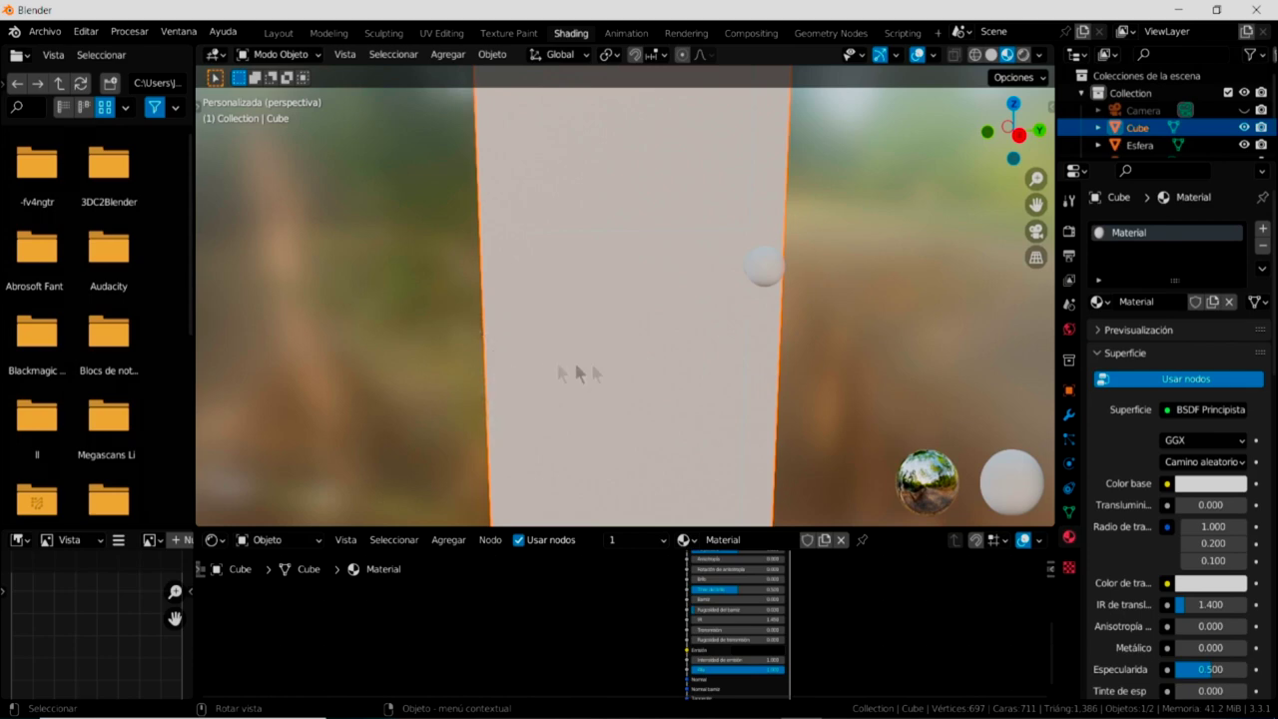
{"action": "left_click_drag", "start_coordinate": [582, 526], "coordinate": [608, 324]}
{"action": "key", "text": "Home"}
{"action": "key", "text": "Home"}
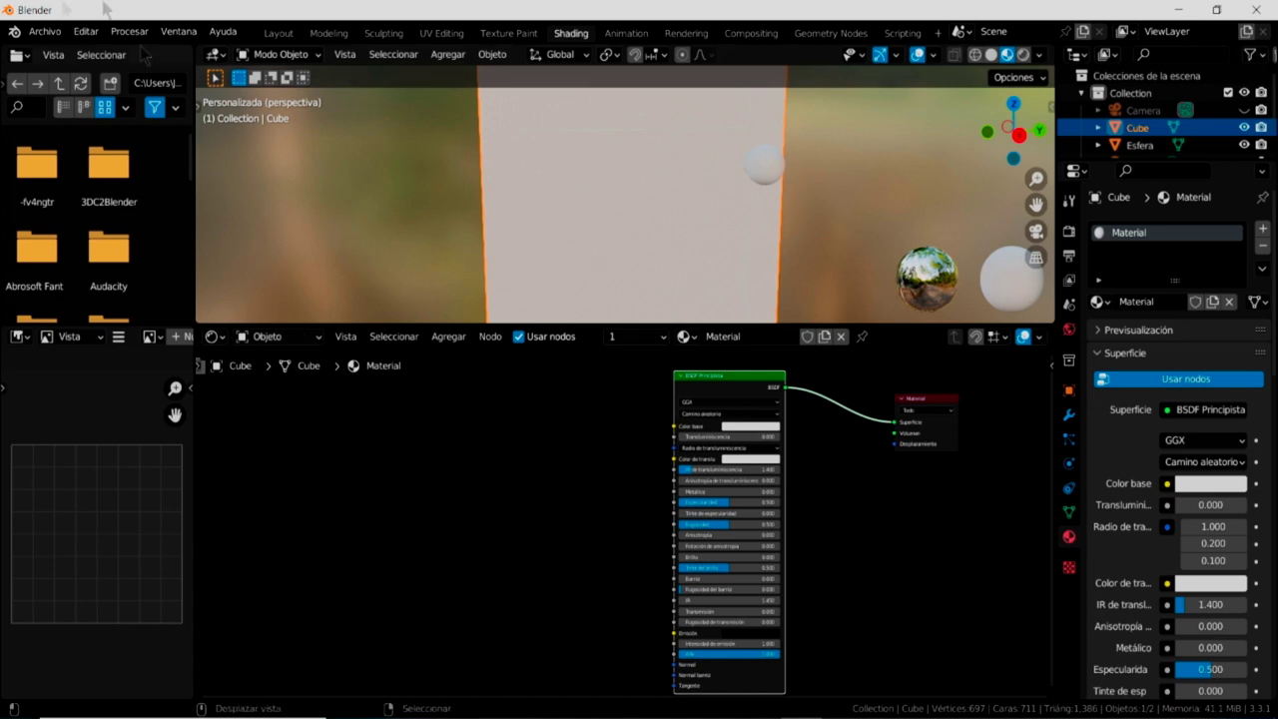
Tick Node: Node Wrangler in the Add-ons preferences and close the Preferences window.
{"action": "left_click", "coordinate": [87, 33]}
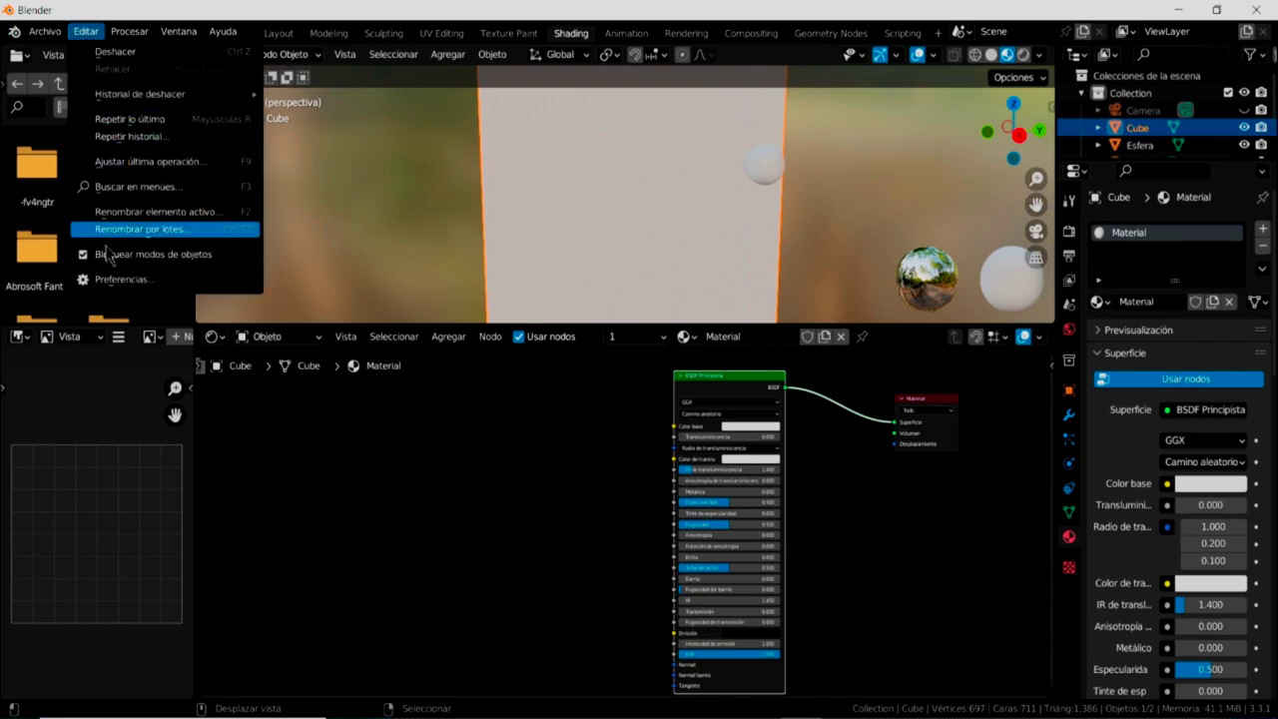
{"action": "left_click", "coordinate": [114, 280]}
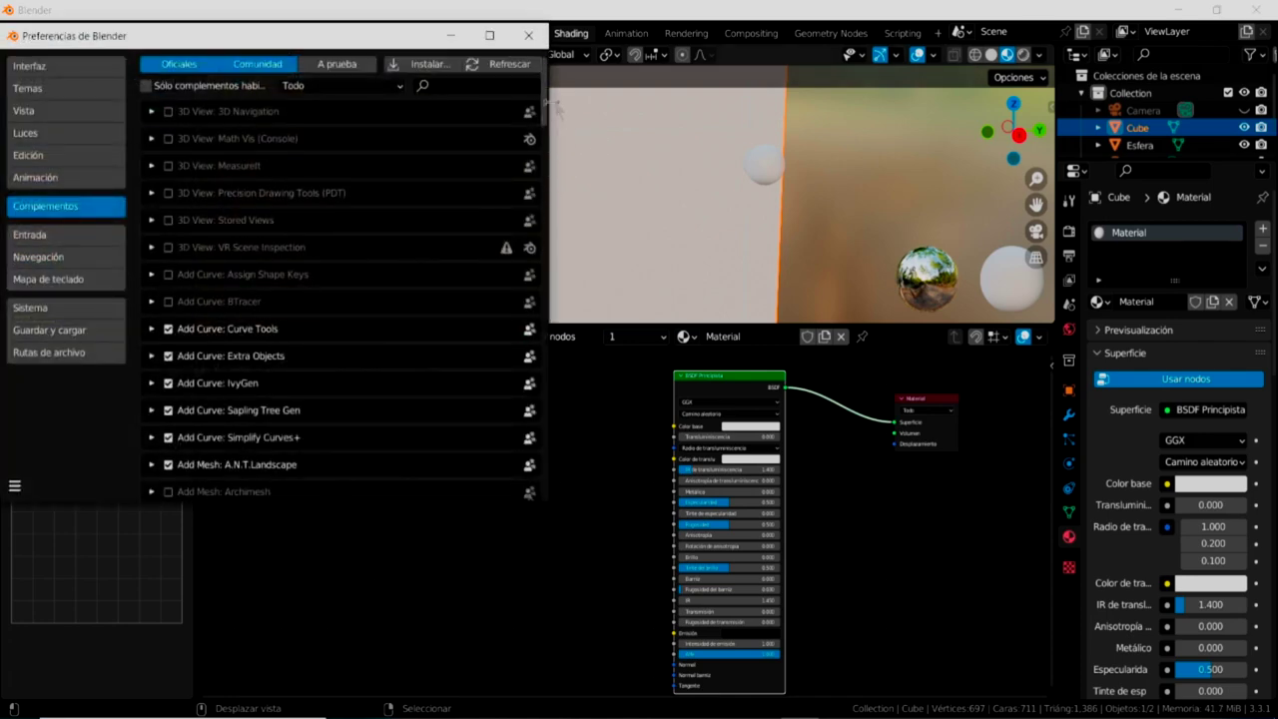
{"action": "left_click_drag", "start_coordinate": [546, 107], "coordinate": [536, 339]}
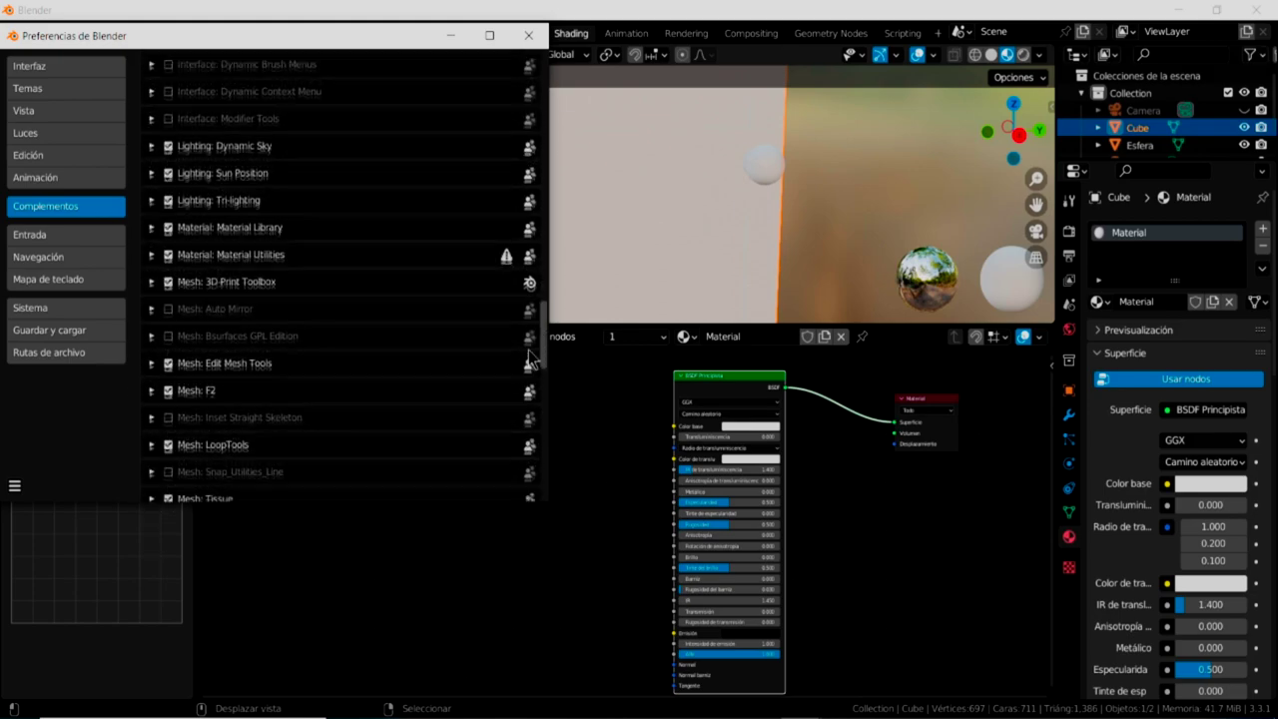
{"action": "left_click_drag", "start_coordinate": [534, 339], "coordinate": [523, 382]}
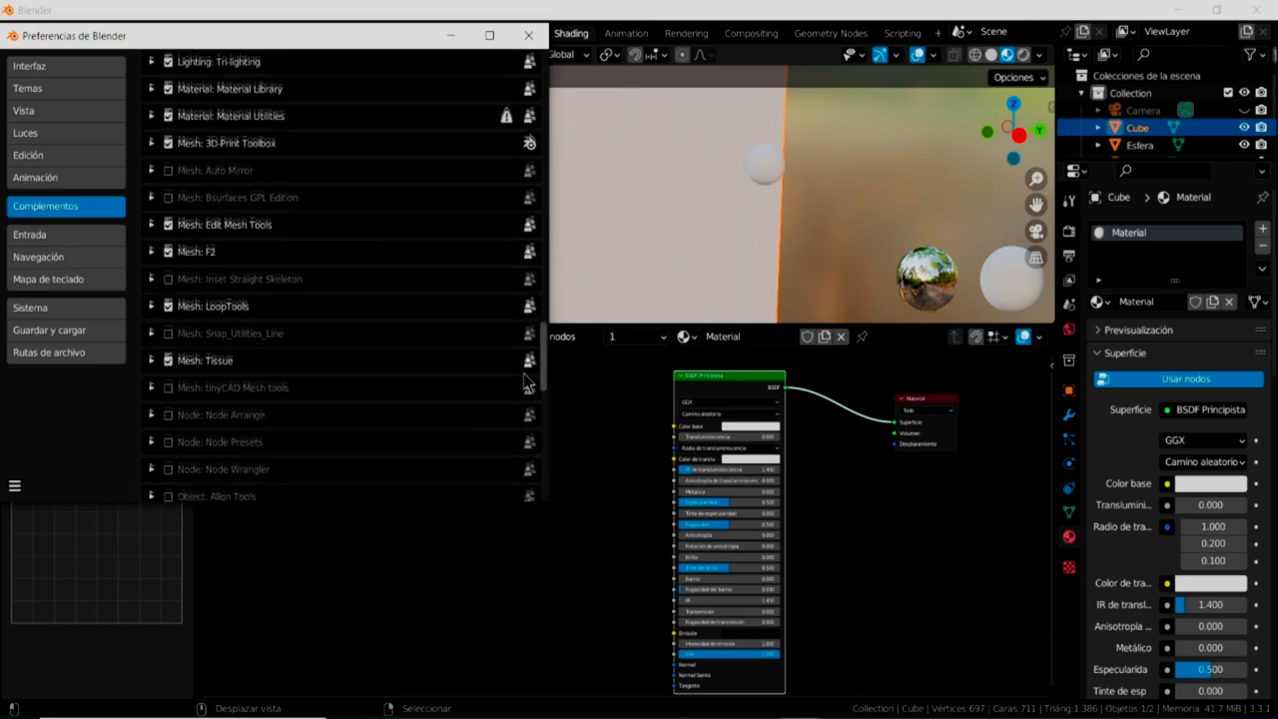
{"action": "left_click_drag", "start_coordinate": [523, 382], "coordinate": [527, 399]}
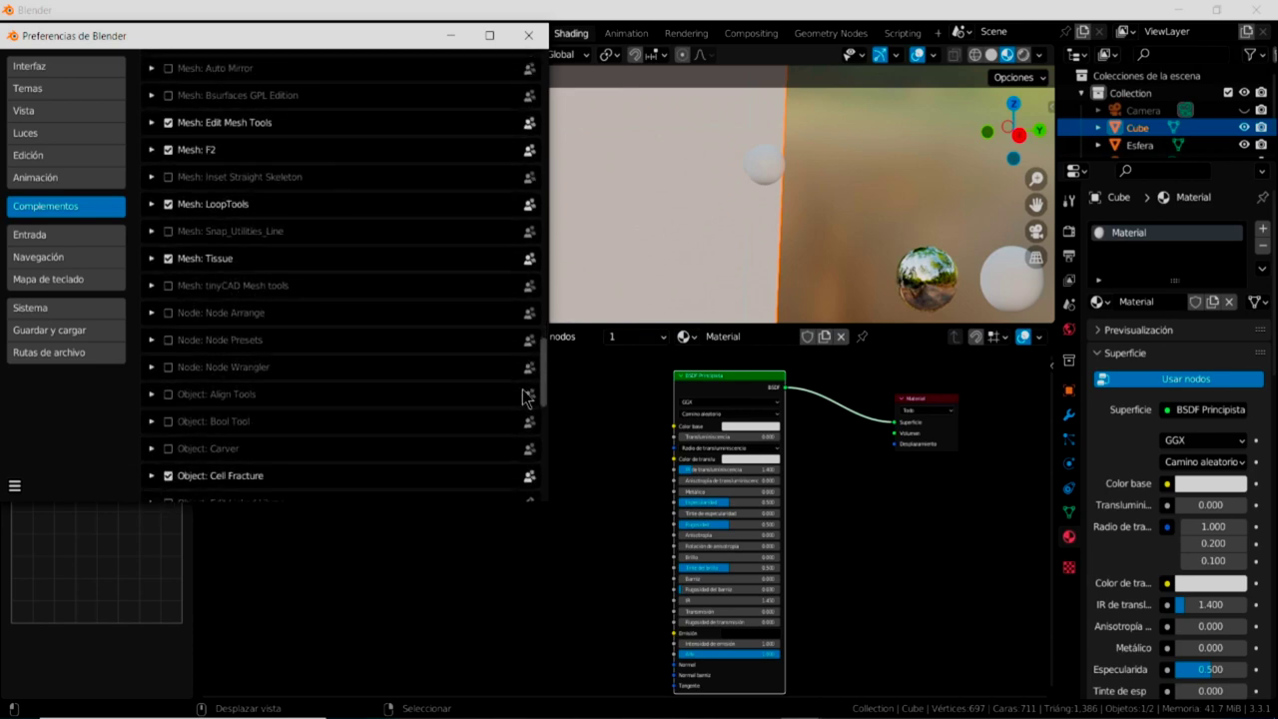
{"action": "left_click", "coordinate": [169, 370]}
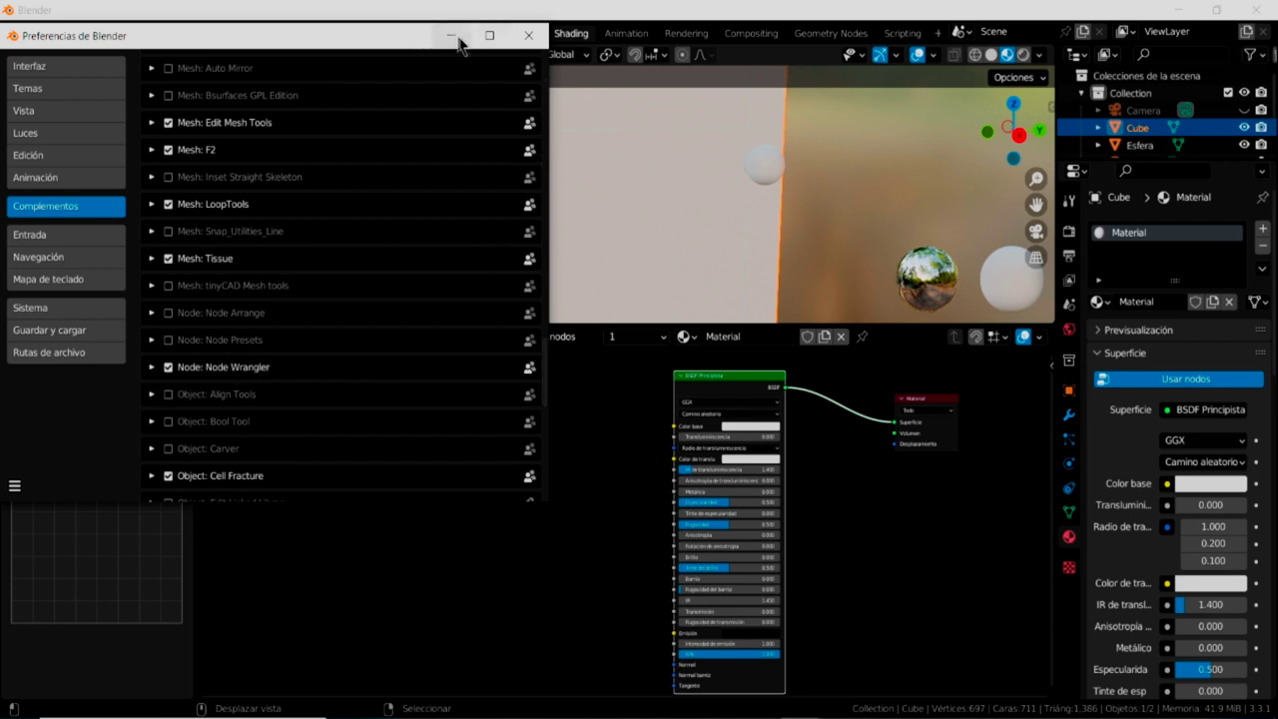
{"action": "left_click", "coordinate": [530, 42]}
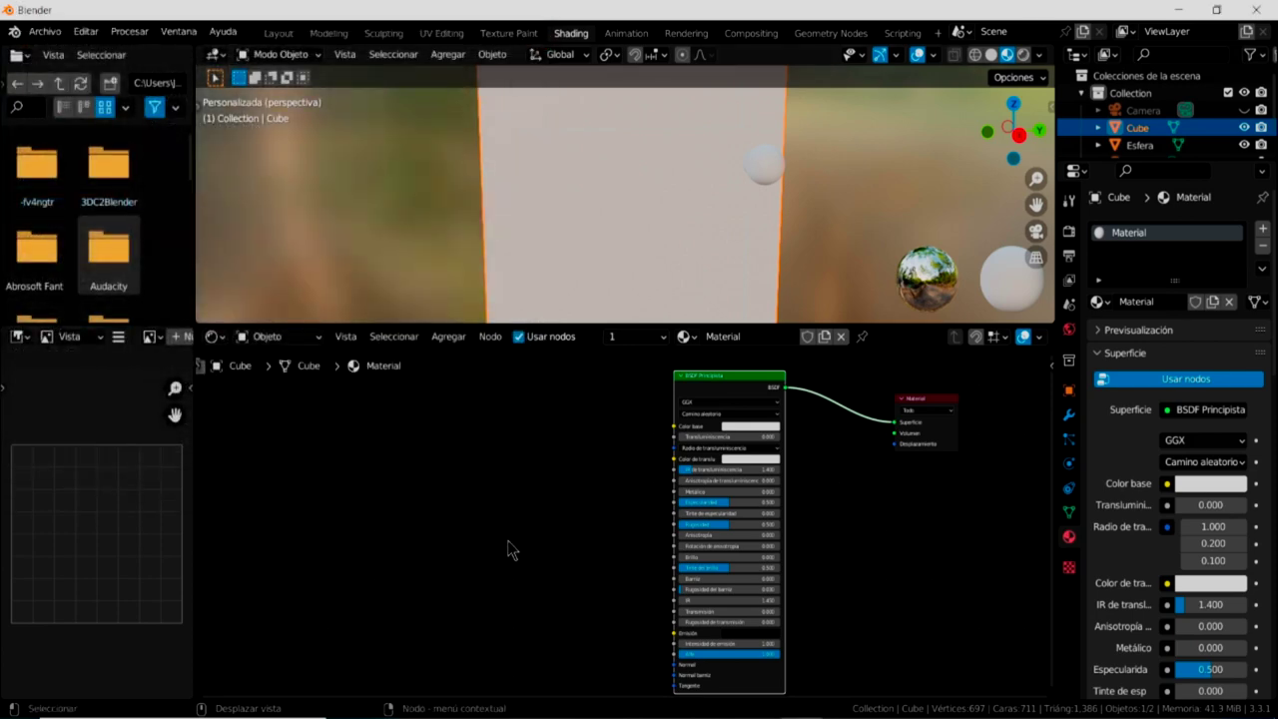
{"action": "key", "text": "ctrl+shift"}
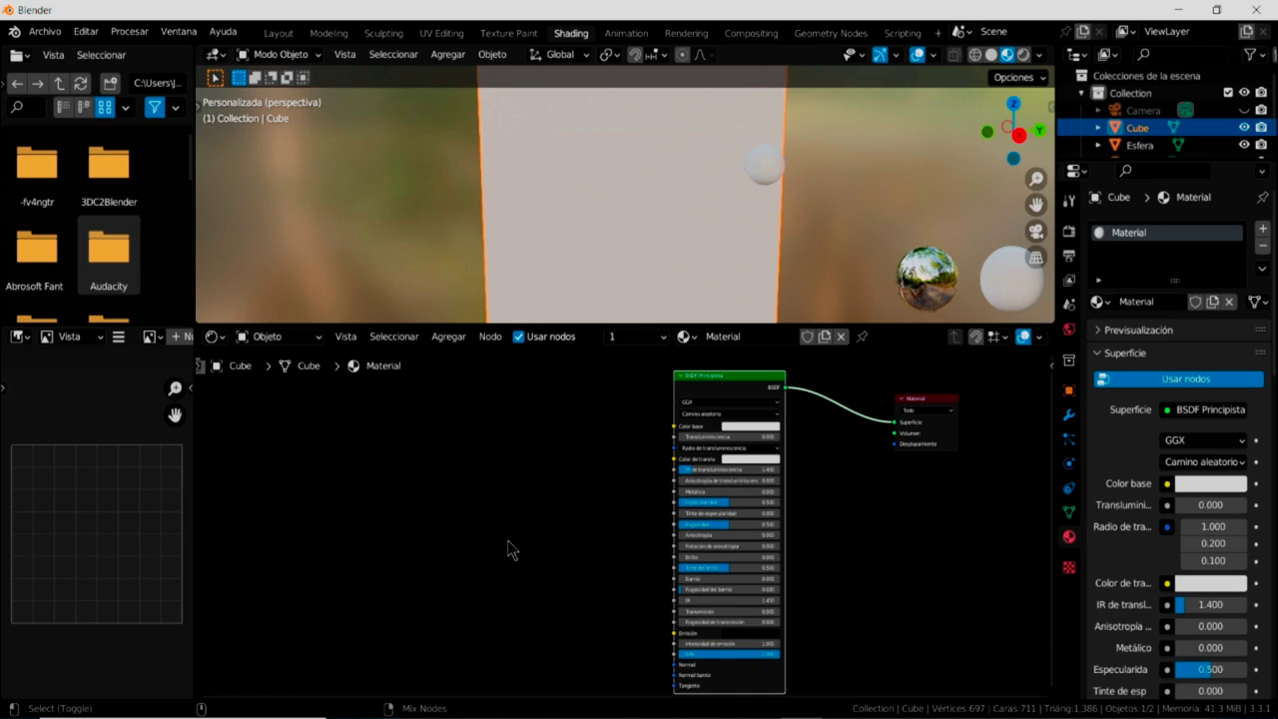
Load the wood_table_001_2k colour, displacement, normal and roughness maps with Ctrl+Shift+T Principled Texture Setup.
{"action": "key", "text": "ctrl+shift+t"}
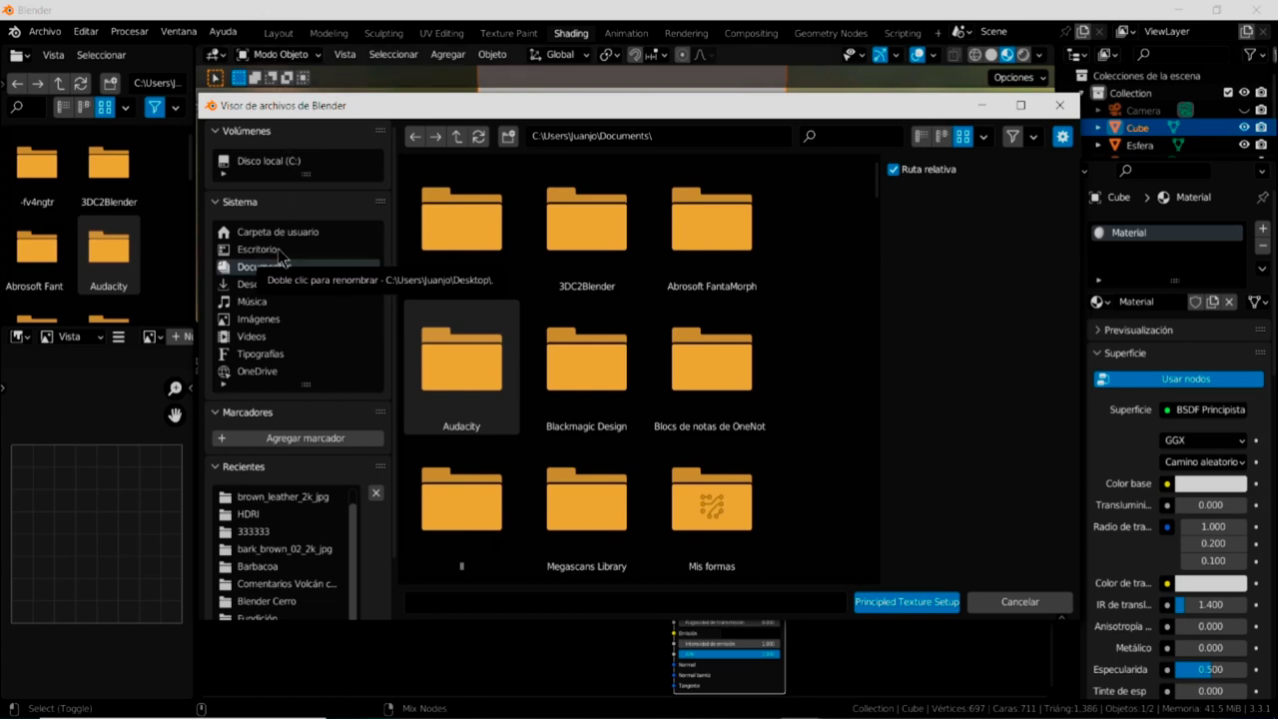
{"action": "left_click", "coordinate": [286, 498]}
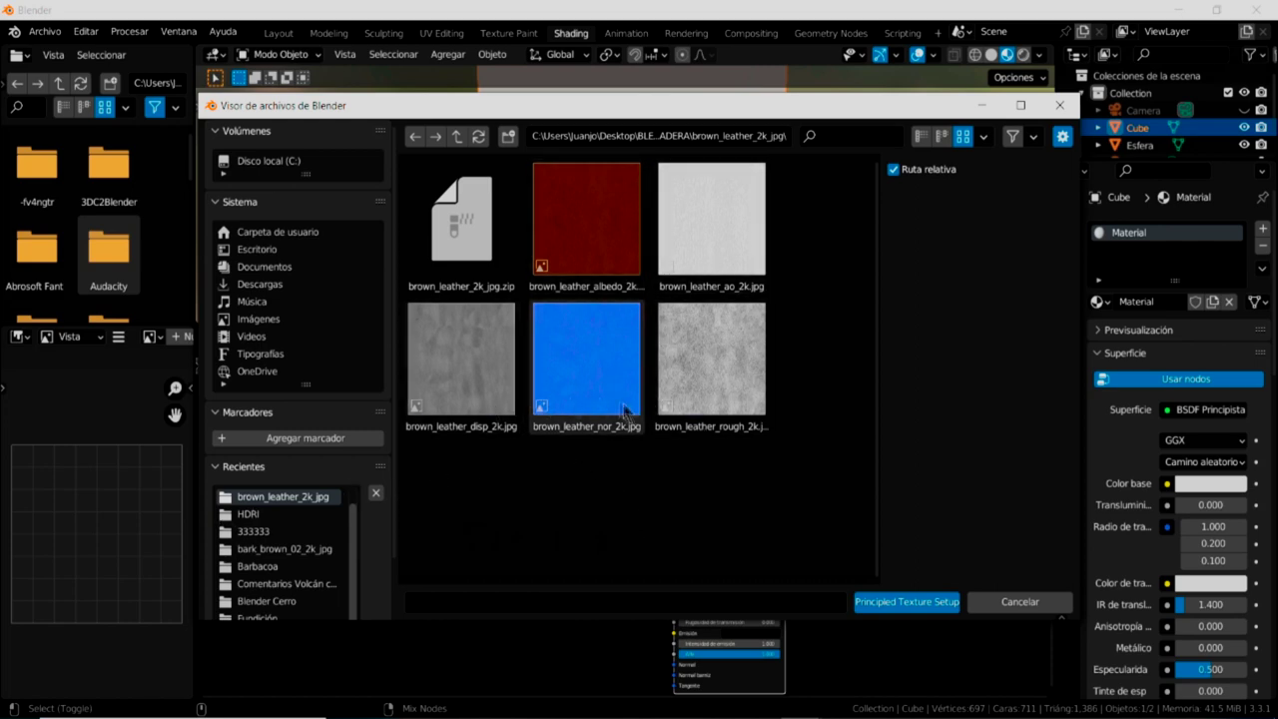
{"action": "left_click", "coordinate": [456, 137]}
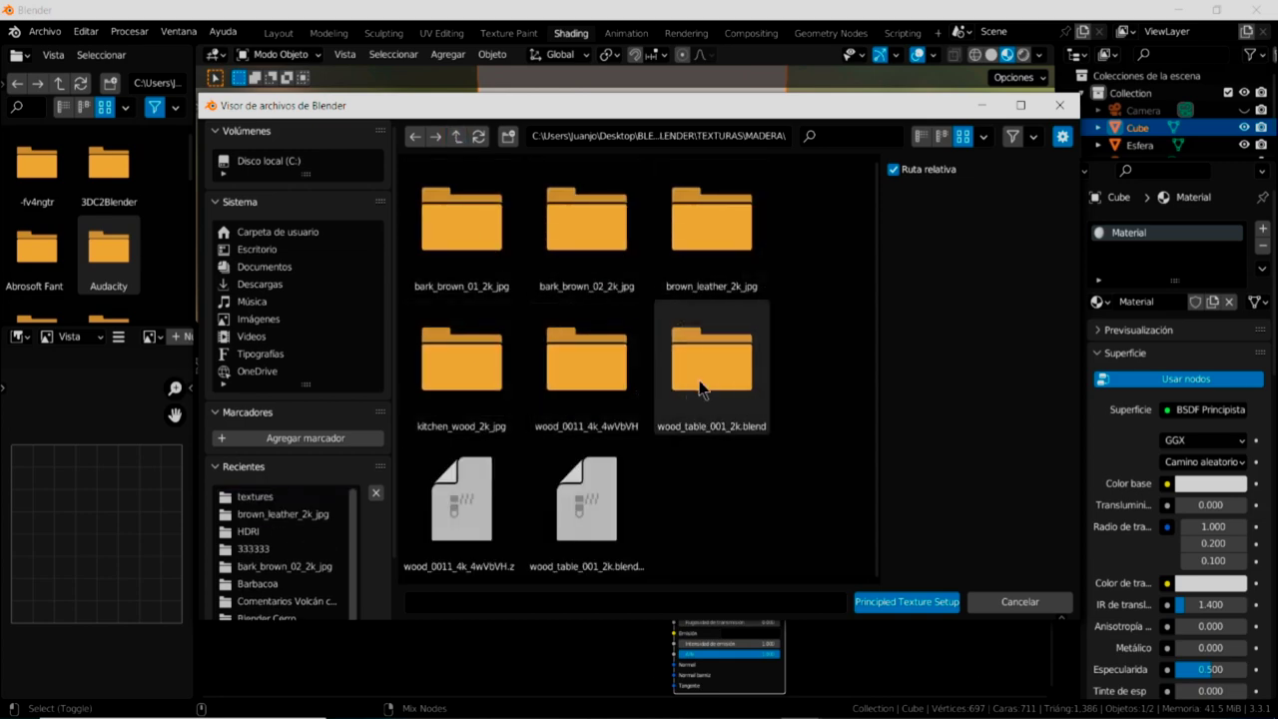
{"action": "left_click", "coordinate": [706, 378]}
{"action": "double_click", "coordinate": [710, 378]}
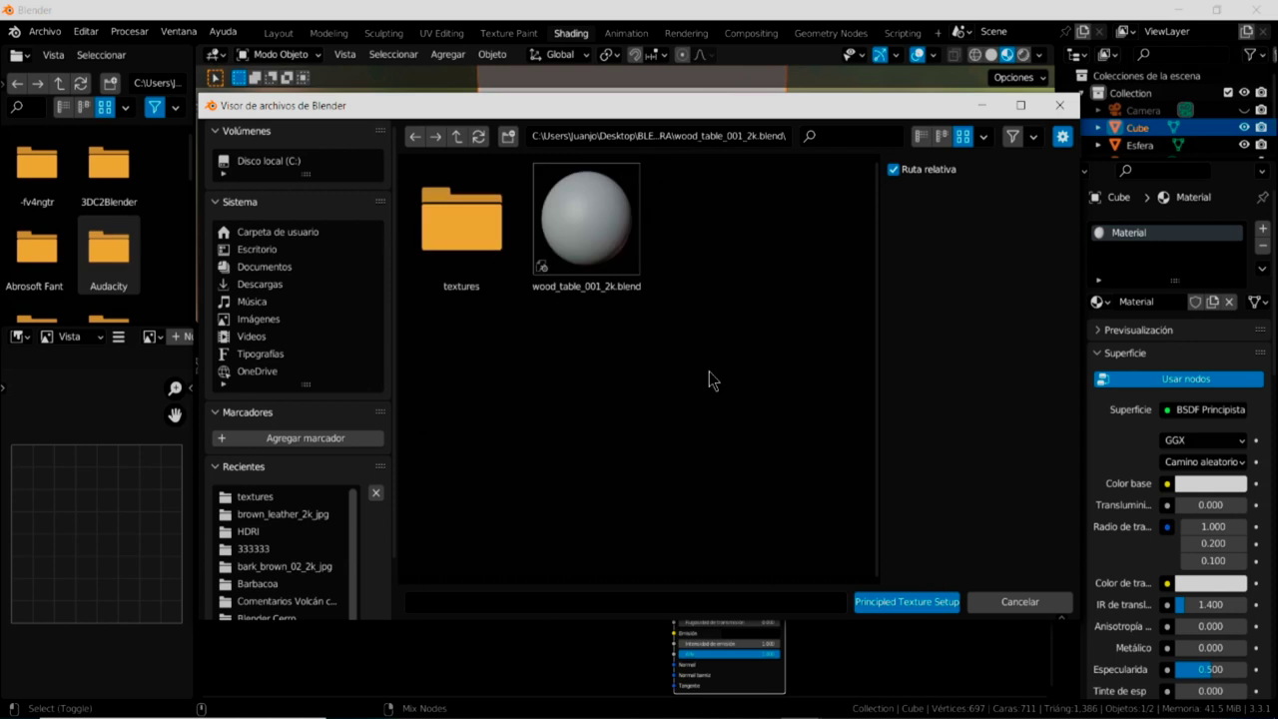
{"action": "double_click", "coordinate": [461, 216]}
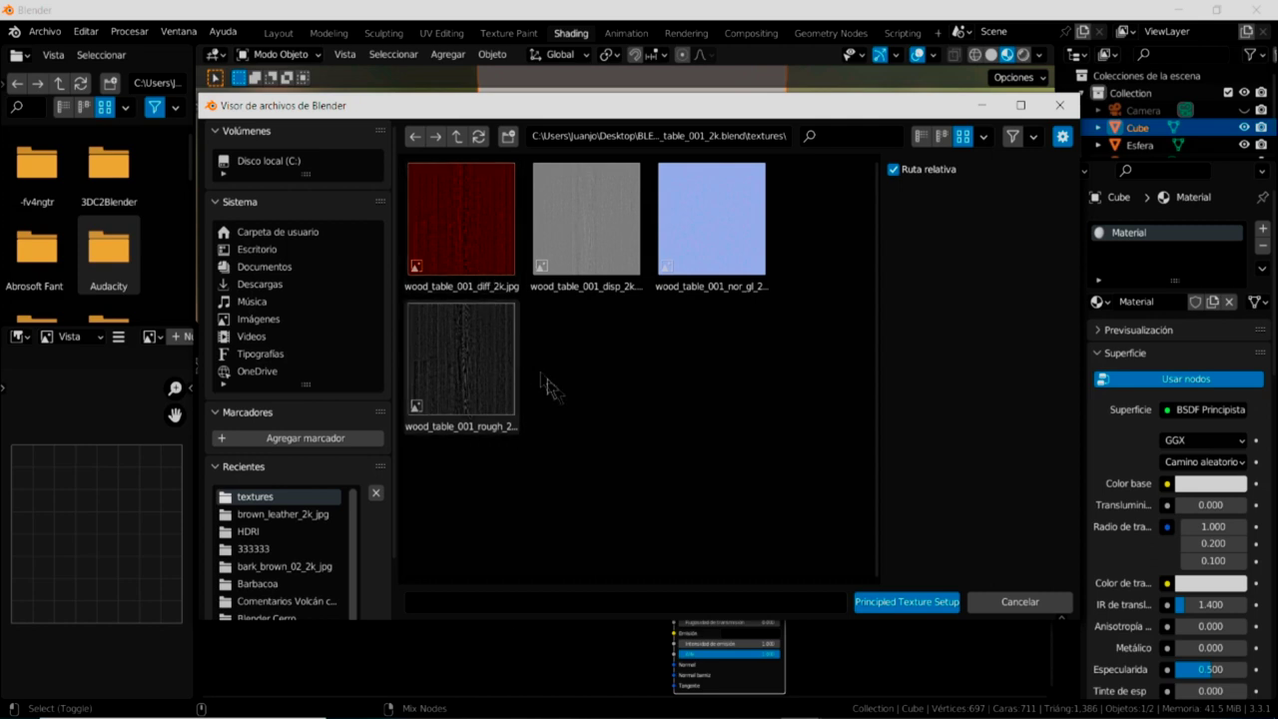
{"action": "mouse_move", "coordinate": [736, 404]}
{"action": "left_mouse_down"}
{"action": "mouse_move", "coordinate": [729, 291]}
{"action": "mouse_move", "coordinate": [475, 205]}
{"action": "left_mouse_up"}
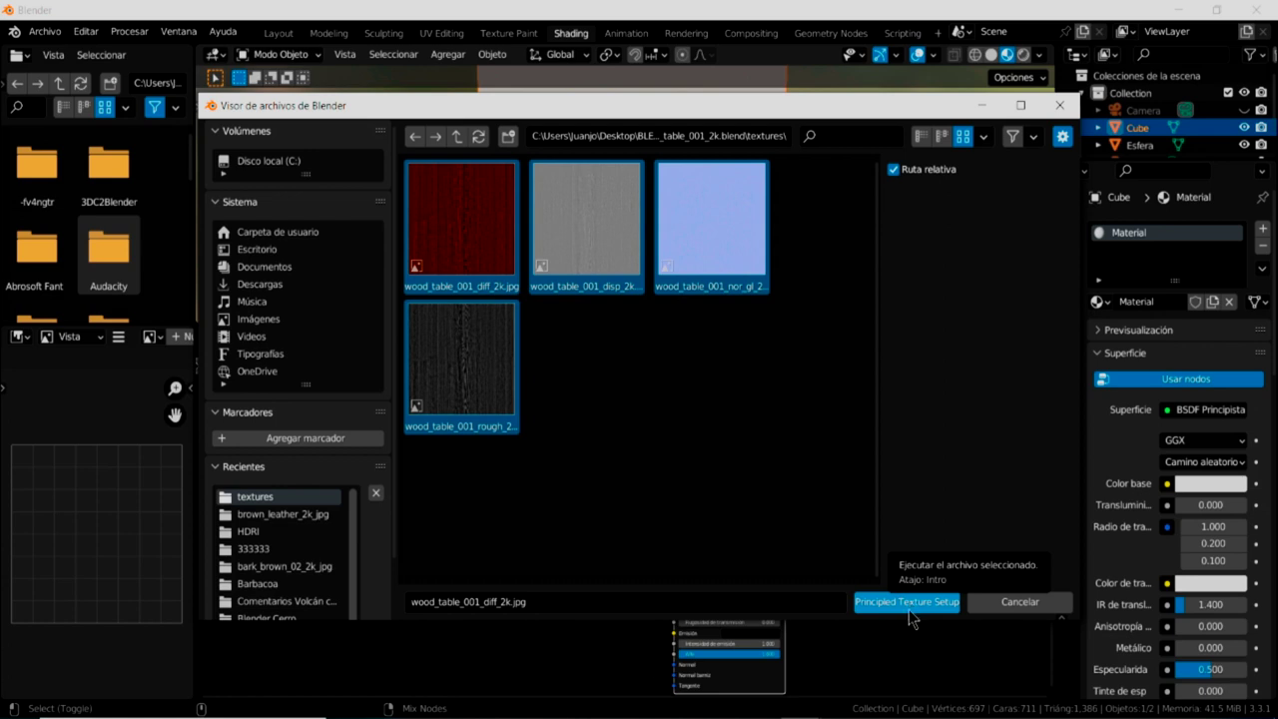
{"action": "left_click", "coordinate": [903, 602]}
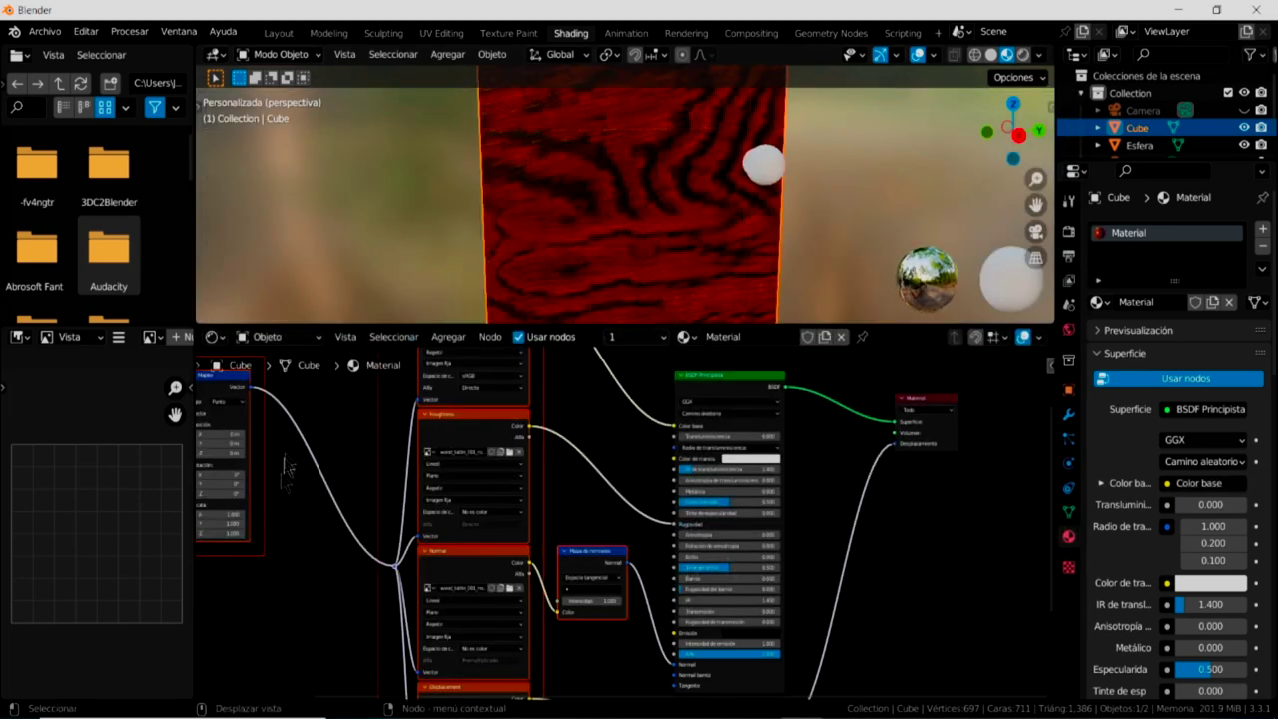
{"action": "key", "text": "Home"}
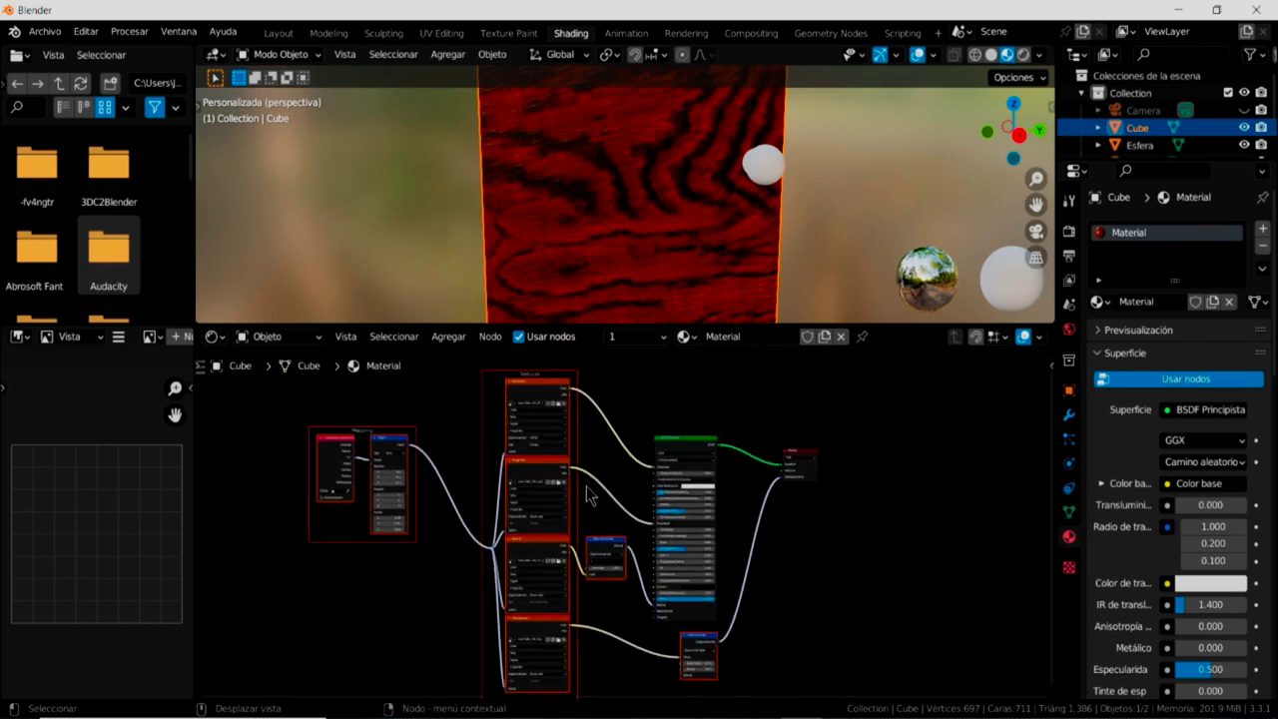
{"action": "middle_click_drag", "start_coordinate": [799, 569], "coordinate": [814, 537]}
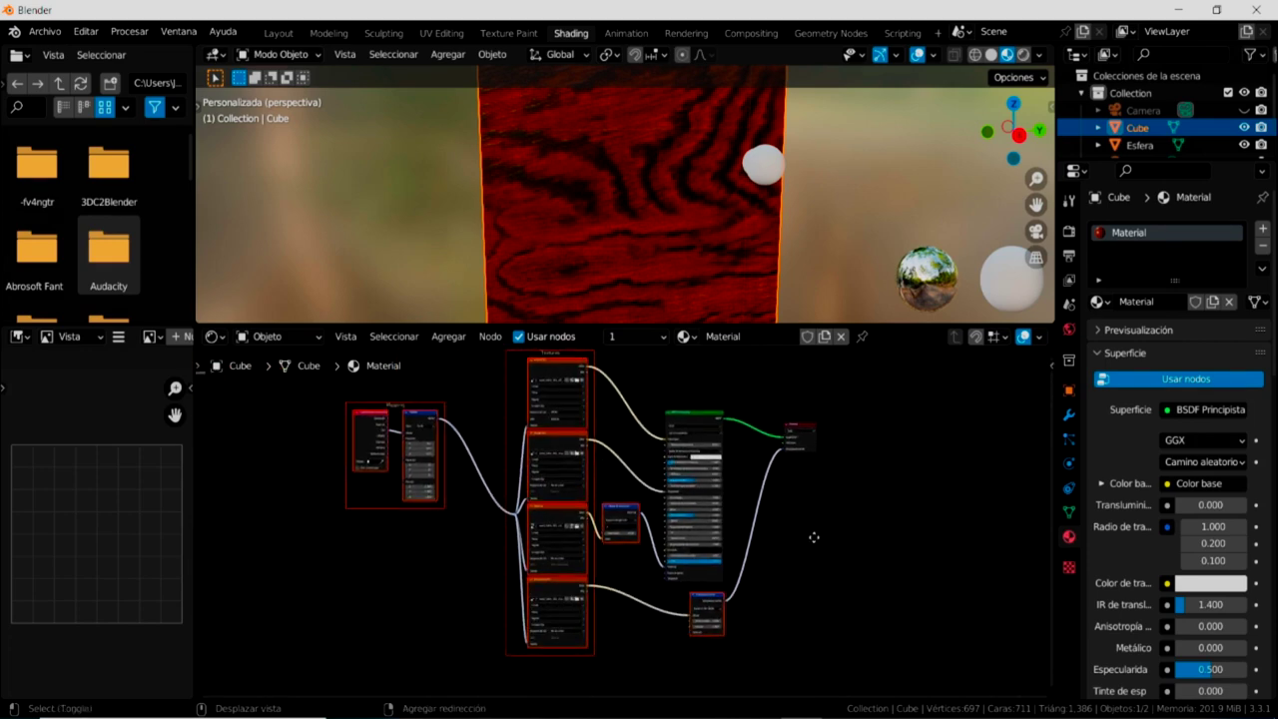
{"action": "scroll", "coordinate": [569, 400], "scroll_direction": "up", "scroll_amount": 1}
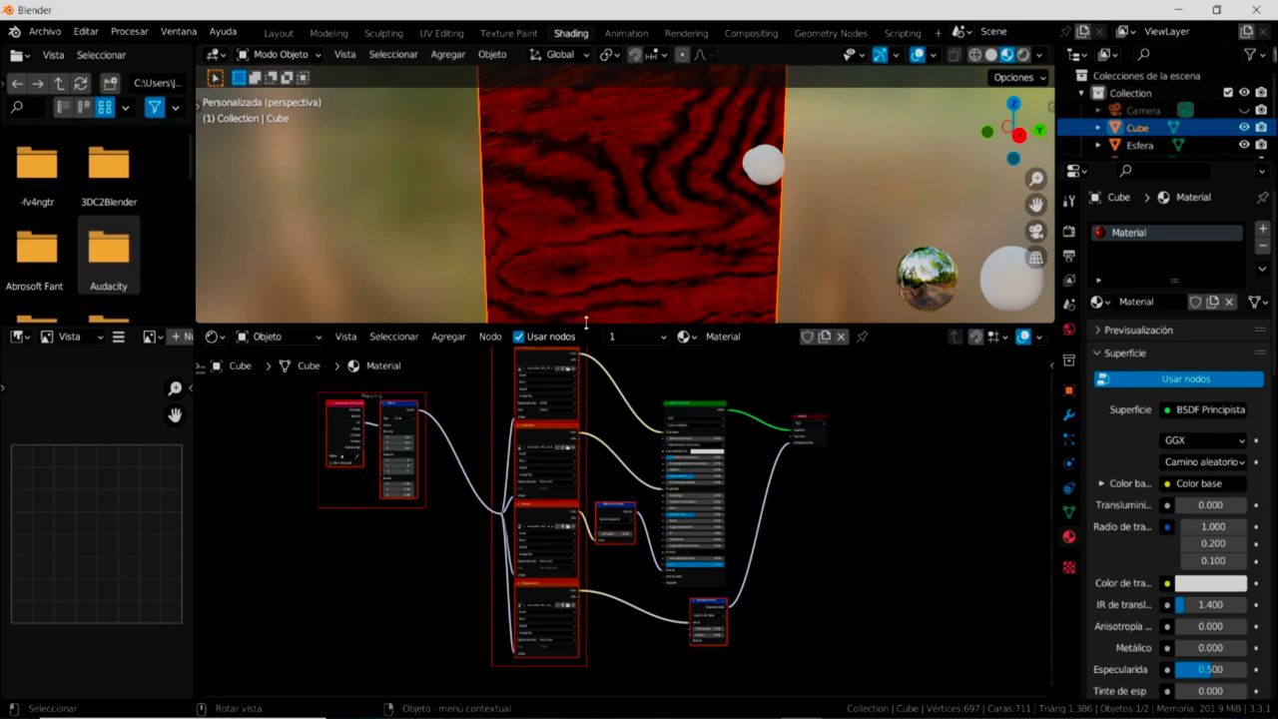
{"action": "left_click_drag", "start_coordinate": [589, 323], "coordinate": [587, 346]}
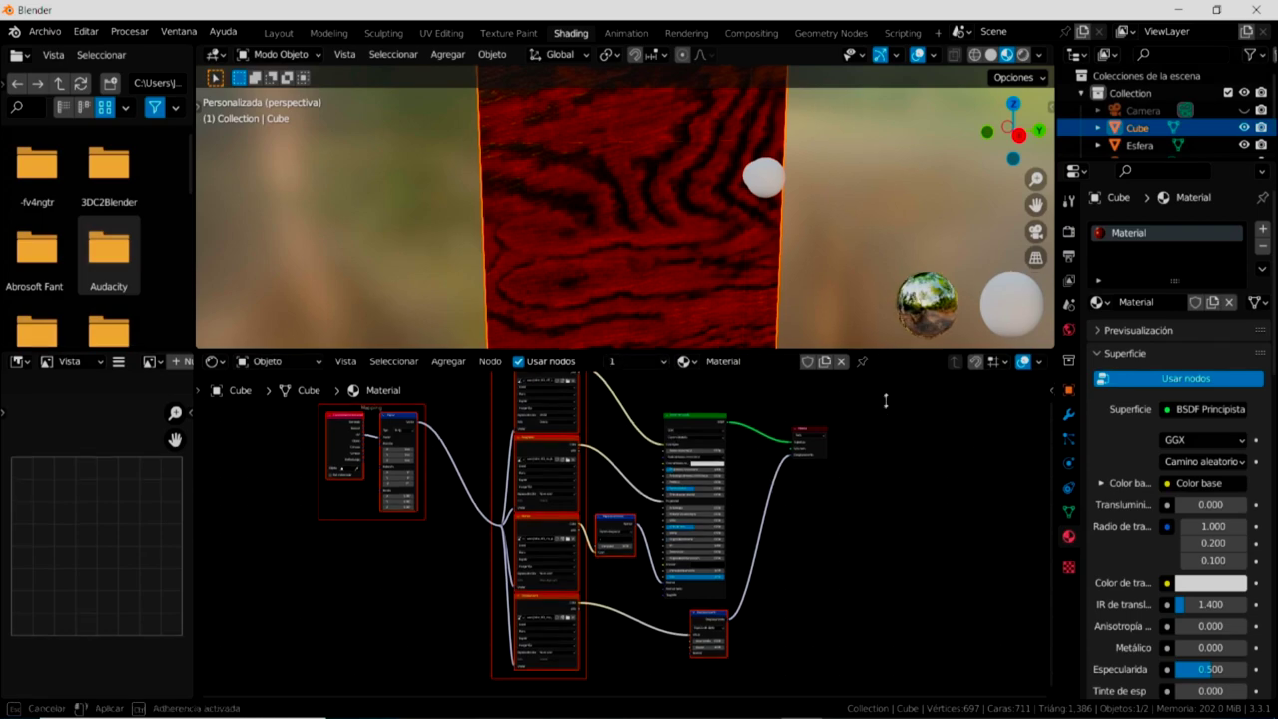
Make the 3D view taller, then orbit and zoom around the red wood-grain door.
{"action": "left_click_drag", "start_coordinate": [889, 346], "coordinate": [855, 537]}
{"action": "mouse_move", "coordinate": [657, 452]}
{"action": "middle_mouse_down"}
{"action": "mouse_move", "coordinate": [594, 425]}
{"action": "mouse_move", "coordinate": [587, 434]}
{"action": "middle_mouse_up"}
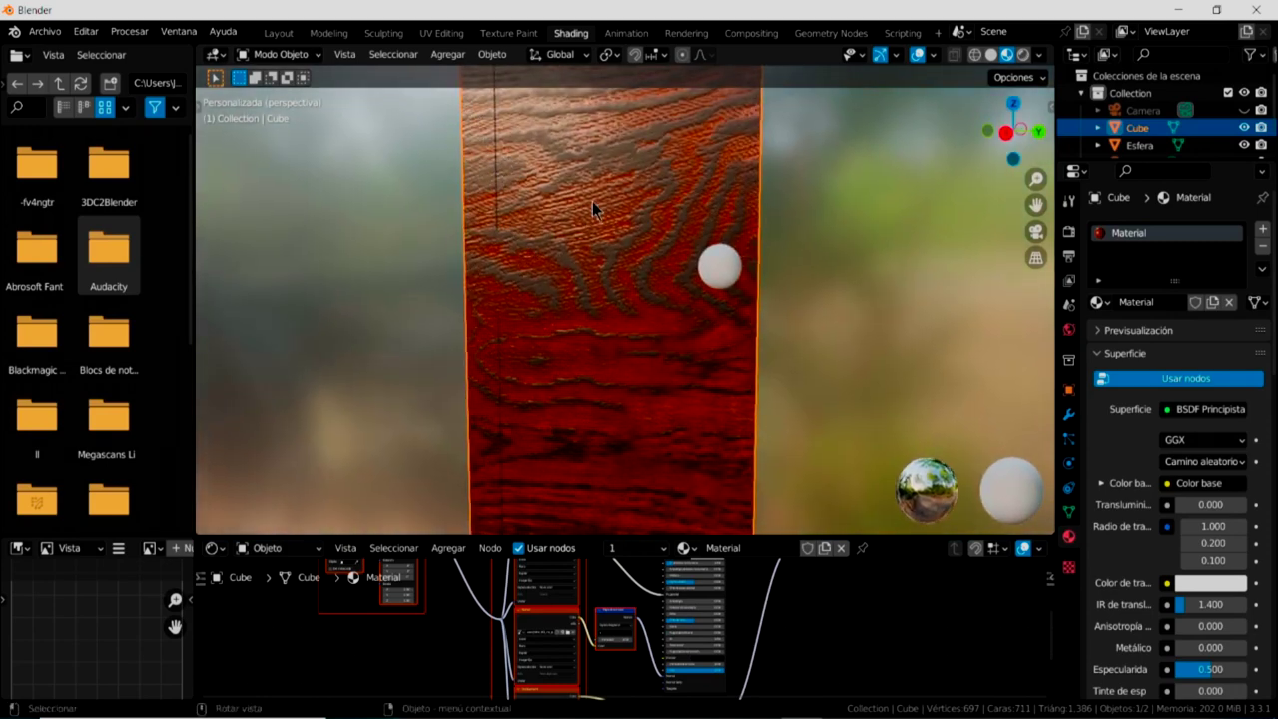
{"action": "mouse_move", "coordinate": [593, 249]}
{"action": "middle_mouse_down"}
{"action": "mouse_move", "coordinate": [549, 205]}
{"action": "mouse_move", "coordinate": [588, 249]}
{"action": "mouse_move", "coordinate": [602, 291]}
{"action": "mouse_move", "coordinate": [633, 271]}
{"action": "mouse_move", "coordinate": [633, 234]}
{"action": "mouse_move", "coordinate": [645, 272]}
{"action": "mouse_move", "coordinate": [588, 278]}
{"action": "mouse_move", "coordinate": [612, 287]}
{"action": "mouse_move", "coordinate": [643, 264]}
{"action": "middle_mouse_up"}
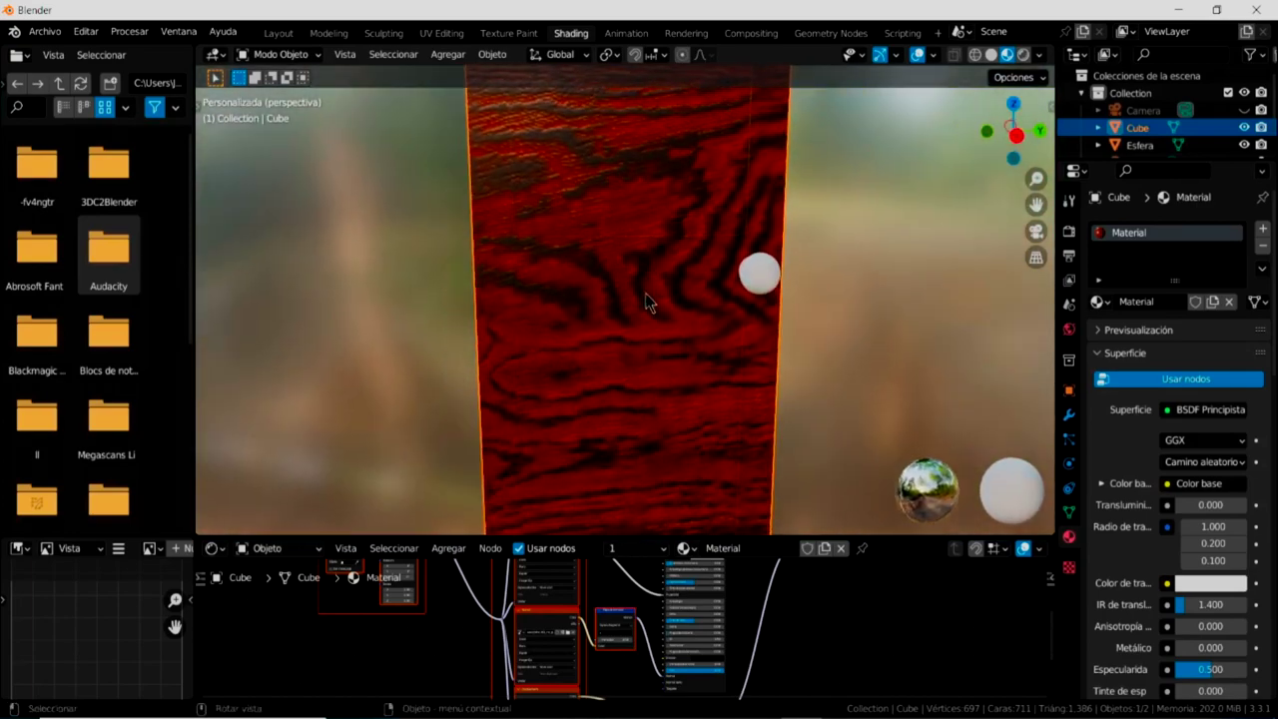
{"action": "scroll", "coordinate": [638, 335], "scroll_direction": "down", "scroll_amount": 3}
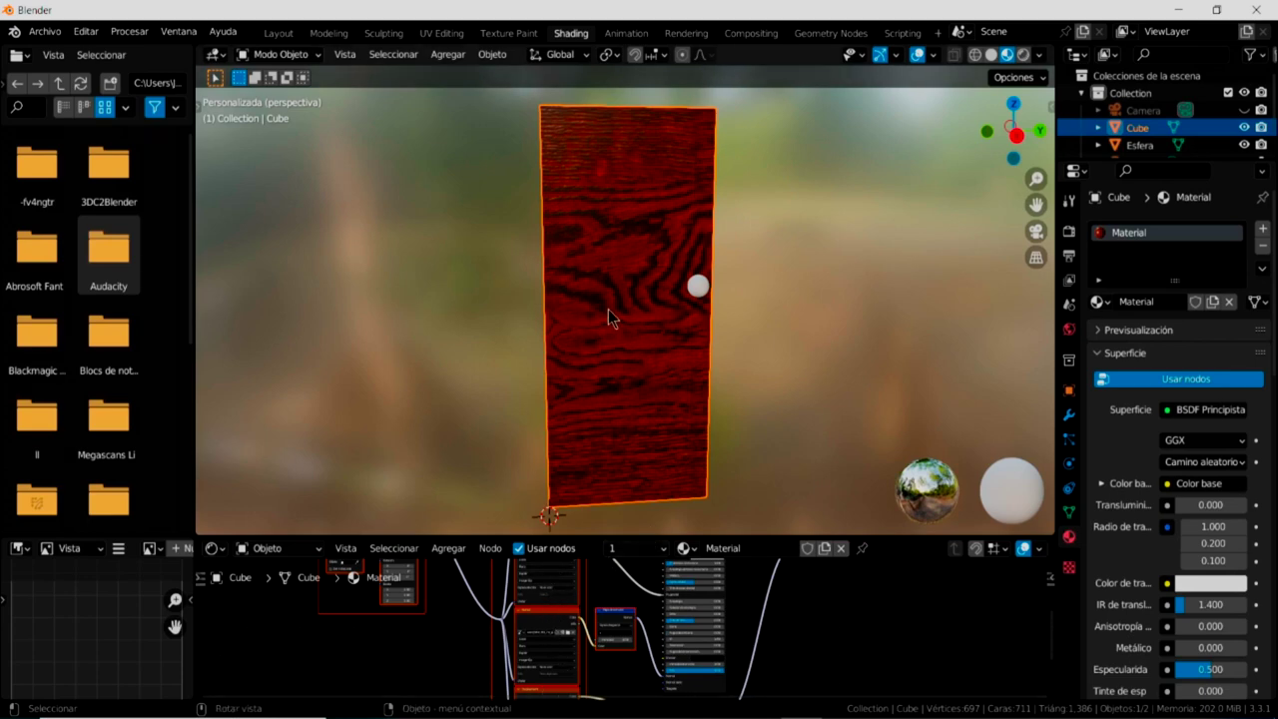
{"action": "scroll", "coordinate": [619, 345], "scroll_direction": "up", "scroll_amount": 3}
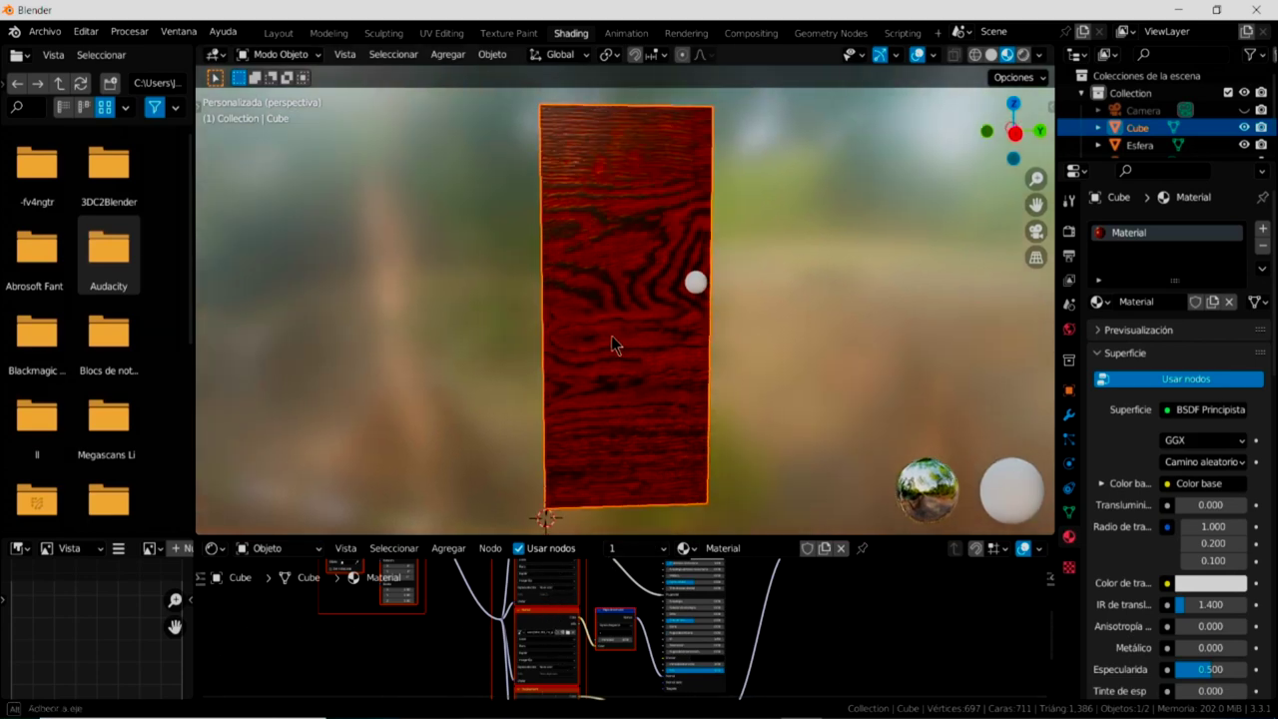
{"action": "scroll", "coordinate": [611, 336], "scroll_direction": "down", "scroll_amount": 1}
{"action": "scroll", "coordinate": [610, 329], "scroll_direction": "down", "scroll_amount": 2}
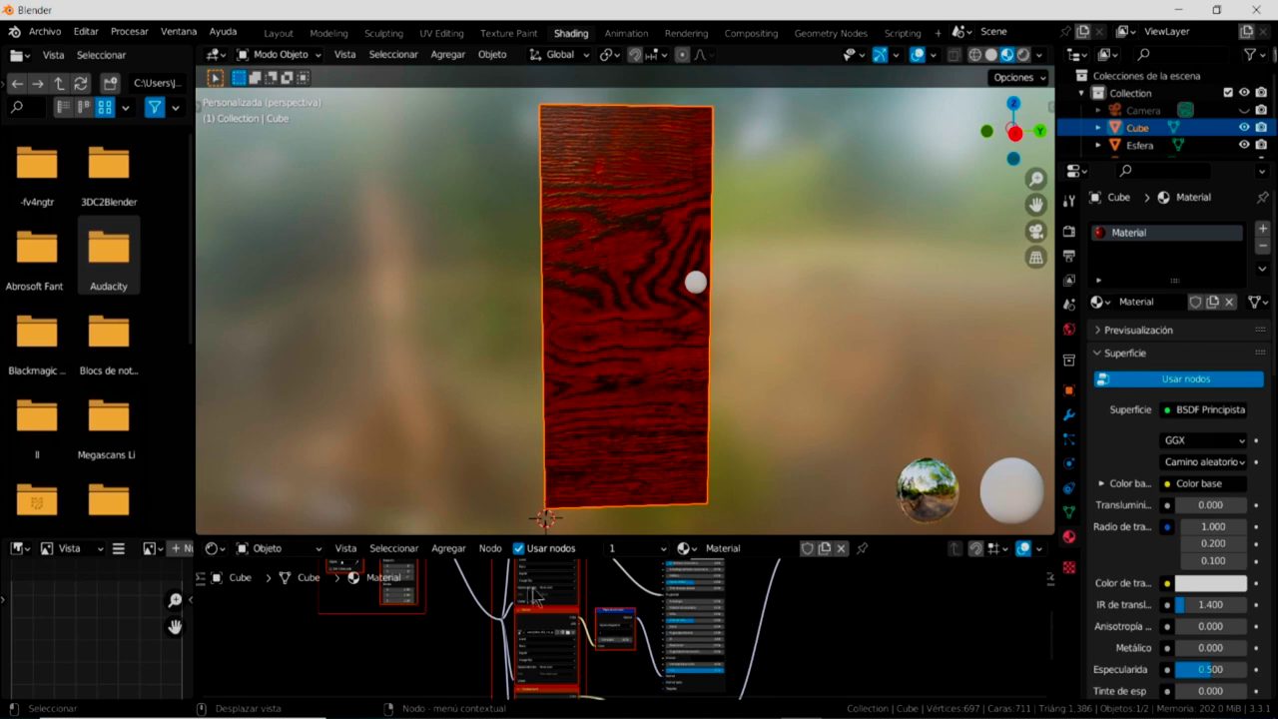
In the Layout workspace, set the door's origin to its left edge as a hinge.
{"action": "left_click", "coordinate": [280, 34]}
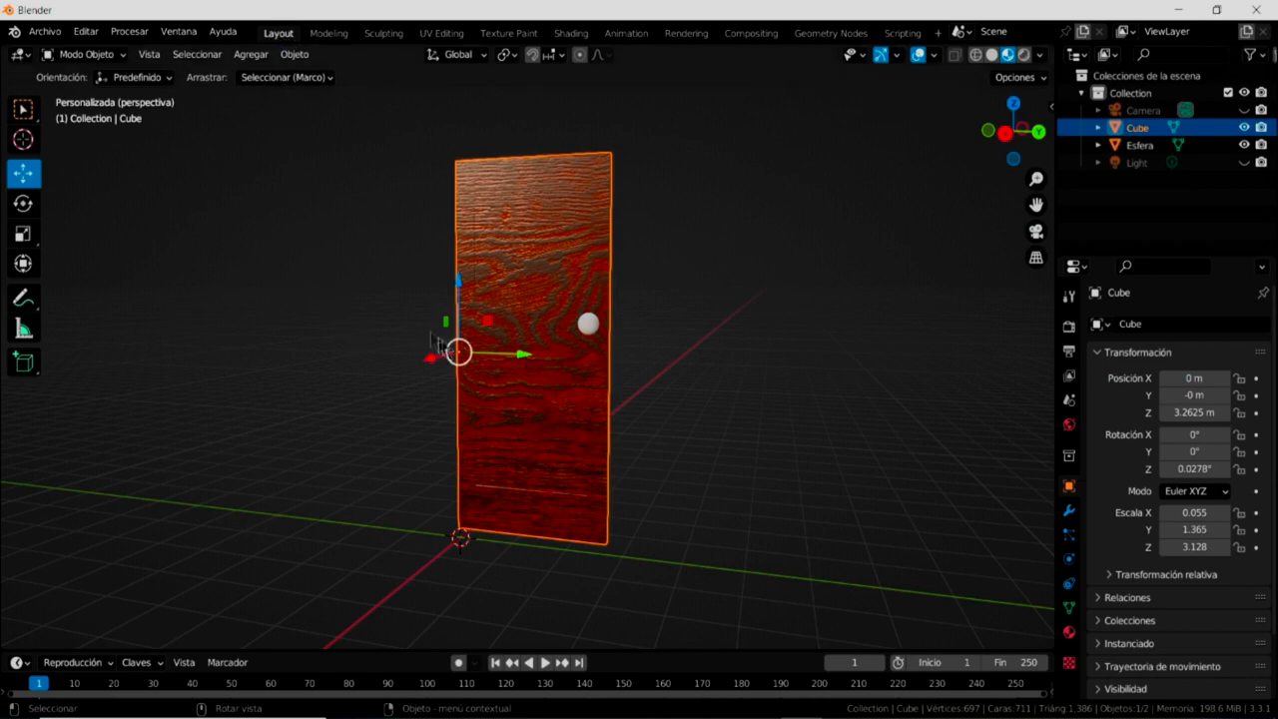
{"action": "scroll", "coordinate": [532, 367], "scroll_direction": "up", "scroll_amount": 1}
{"action": "scroll", "coordinate": [533, 367], "scroll_direction": "down", "scroll_amount": 2}
{"action": "scroll", "coordinate": [532, 367], "scroll_direction": "up", "scroll_amount": 5}
{"action": "mouse_move", "coordinate": [573, 406]}
{"action": "middle_mouse_down"}
{"action": "mouse_move", "coordinate": [588, 403]}
{"action": "mouse_move", "coordinate": [590, 337]}
{"action": "mouse_move", "coordinate": [526, 312]}
{"action": "mouse_move", "coordinate": [534, 342]}
{"action": "mouse_move", "coordinate": [602, 368]}
{"action": "mouse_move", "coordinate": [682, 366]}
{"action": "mouse_move", "coordinate": [693, 391]}
{"action": "middle_mouse_up"}
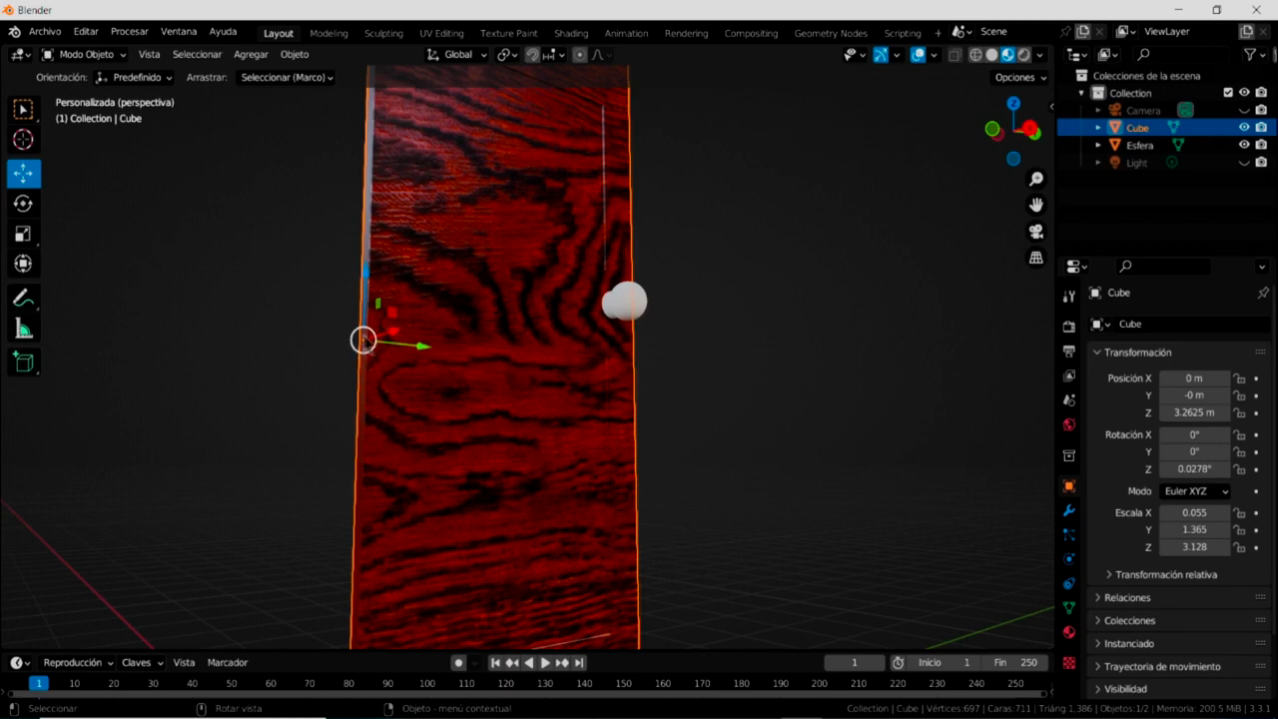
{"action": "middle_click_drag", "start_coordinate": [524, 389], "coordinate": [486, 397]}
{"action": "left_click", "coordinate": [299, 57]}
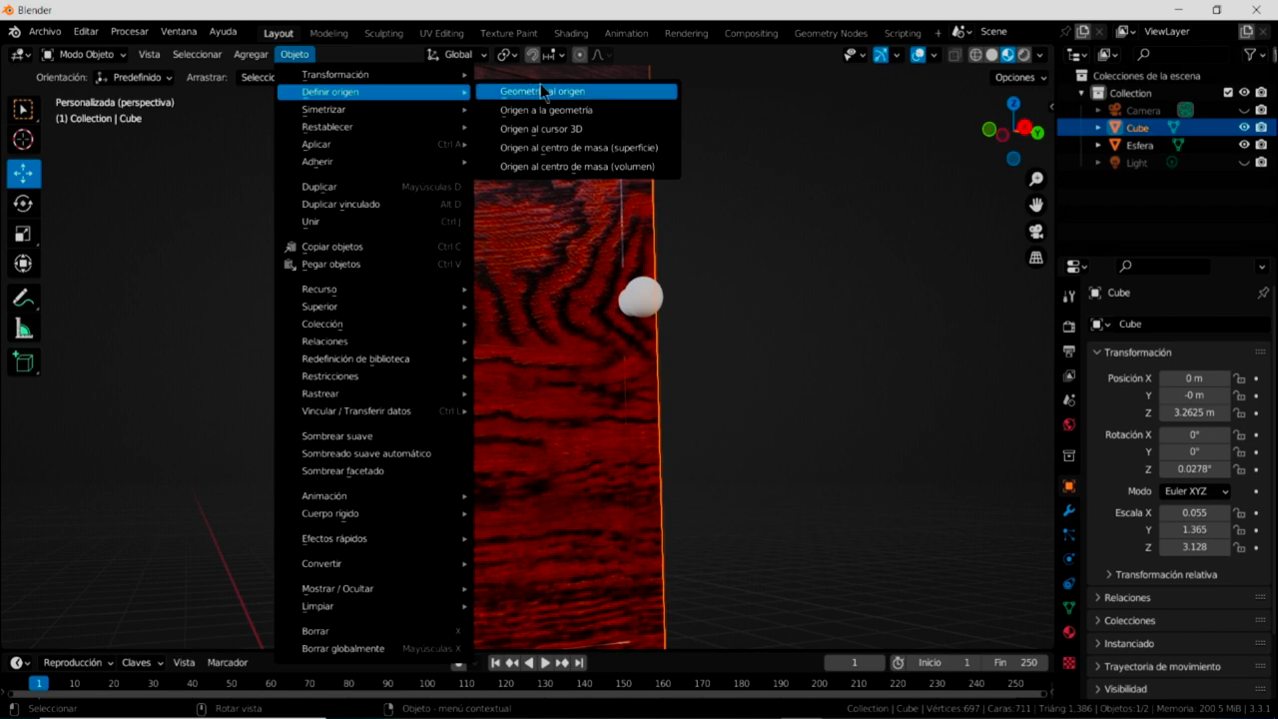
{"action": "left_click", "coordinate": [547, 110]}
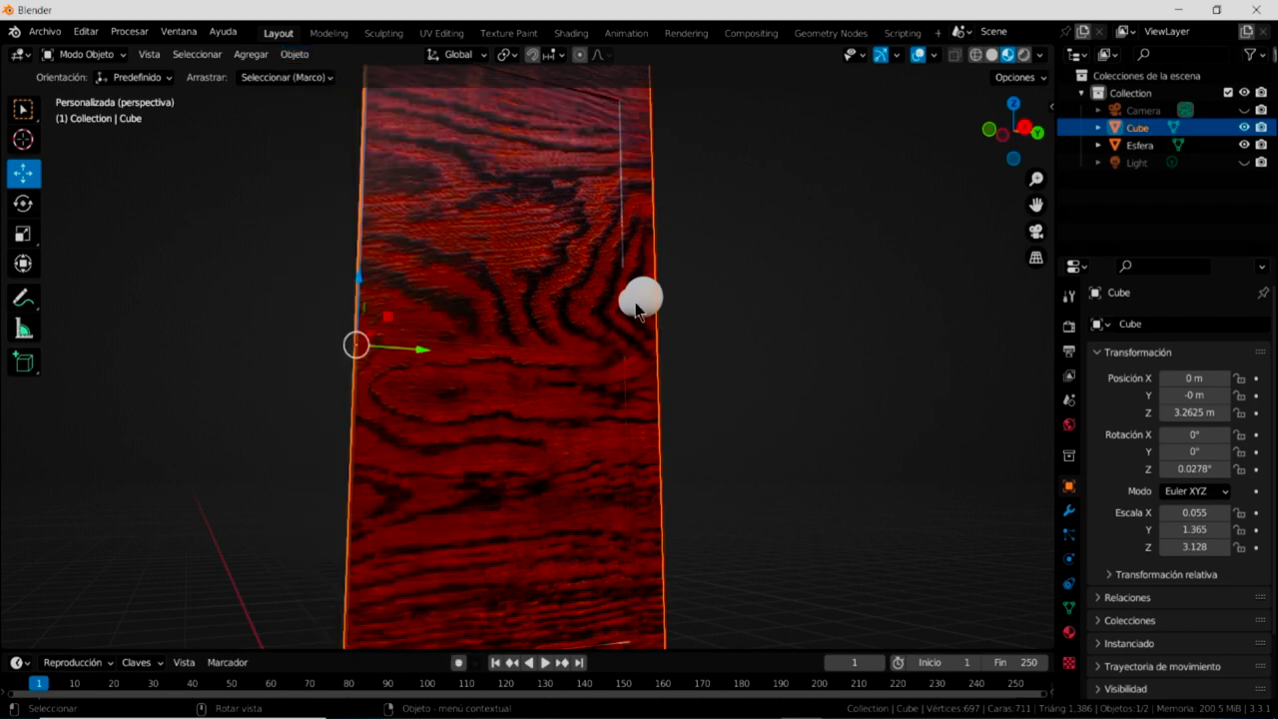
Toggle selection between the knob sphere and the door, ending with nothing selected.
{"action": "left_click", "coordinate": [642, 300]}
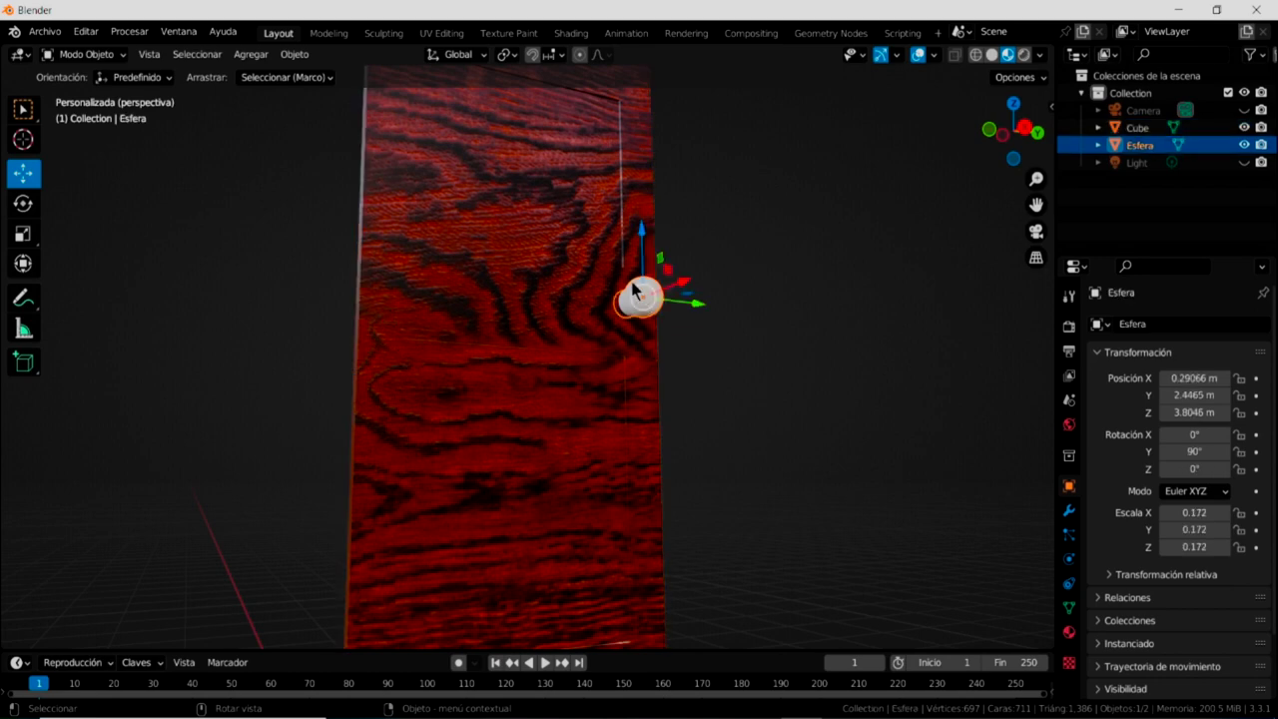
{"action": "left_click", "coordinate": [546, 338]}
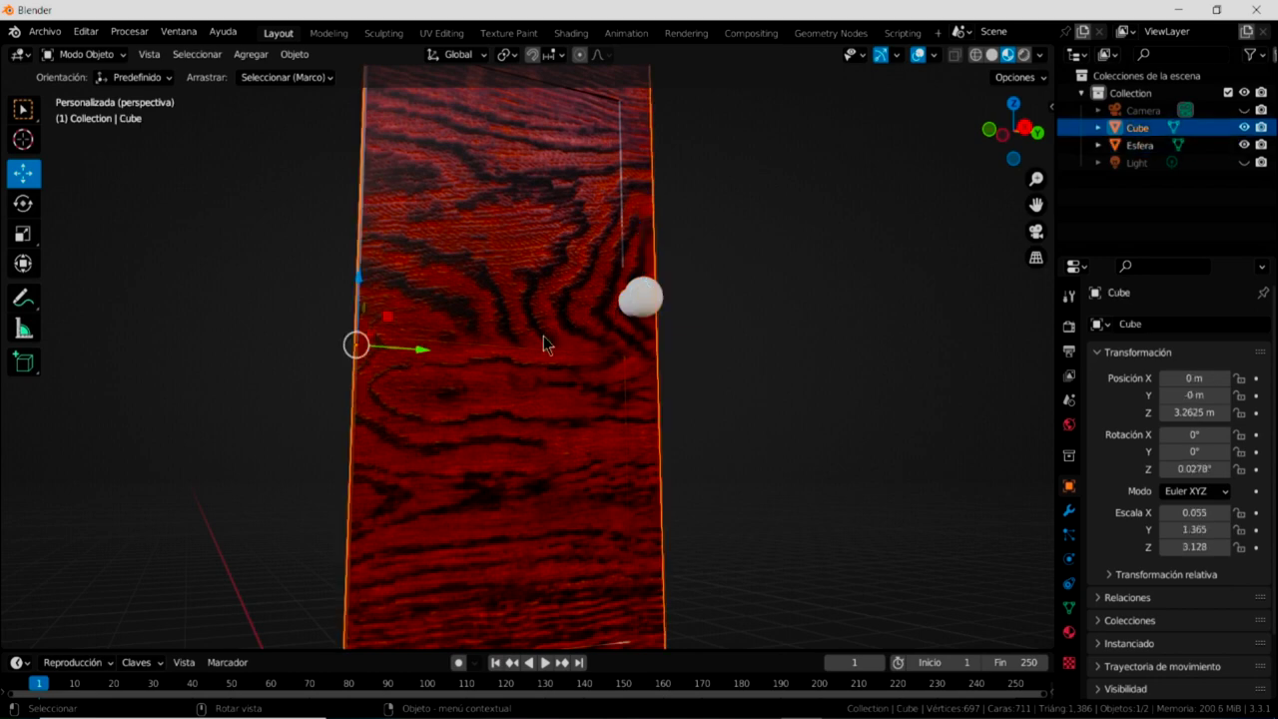
{"action": "left_click", "coordinate": [637, 297]}
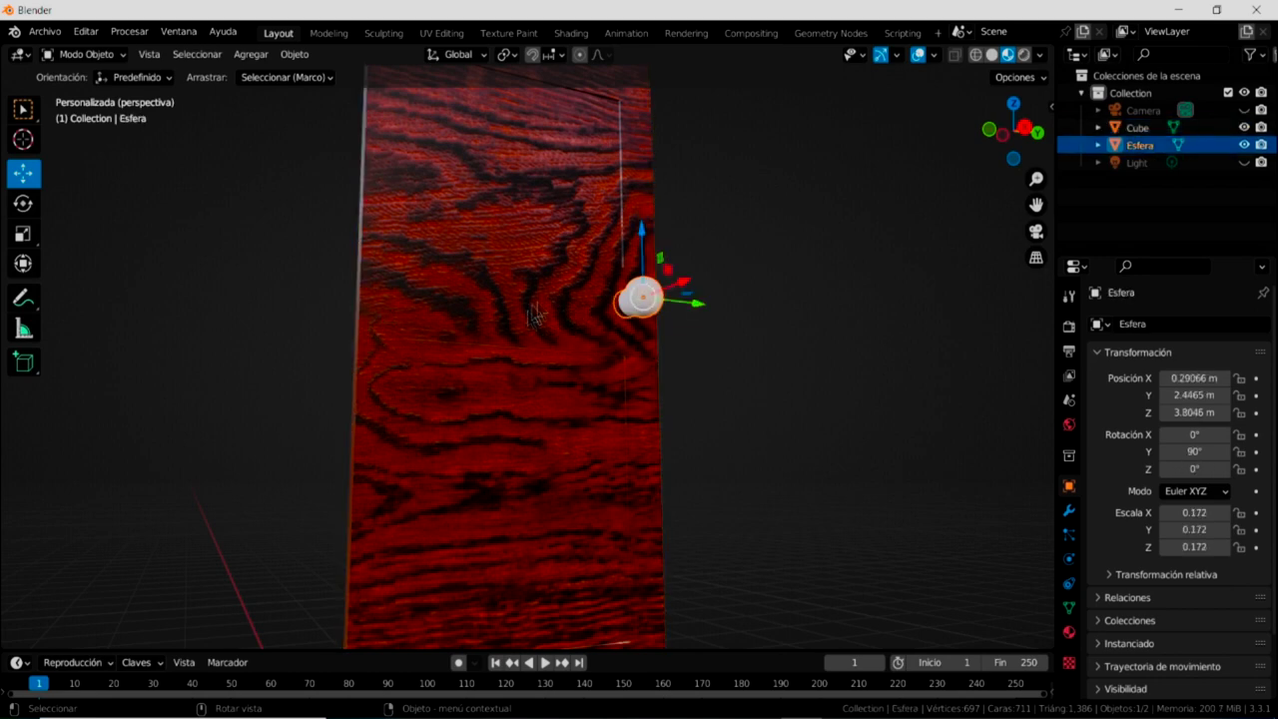
{"action": "left_click", "coordinate": [727, 336]}
Give the knob's material a yellow Base Color at V 1.0, Metallic 1.0 and Roughness 0.0.
{"action": "left_click", "coordinate": [635, 298]}
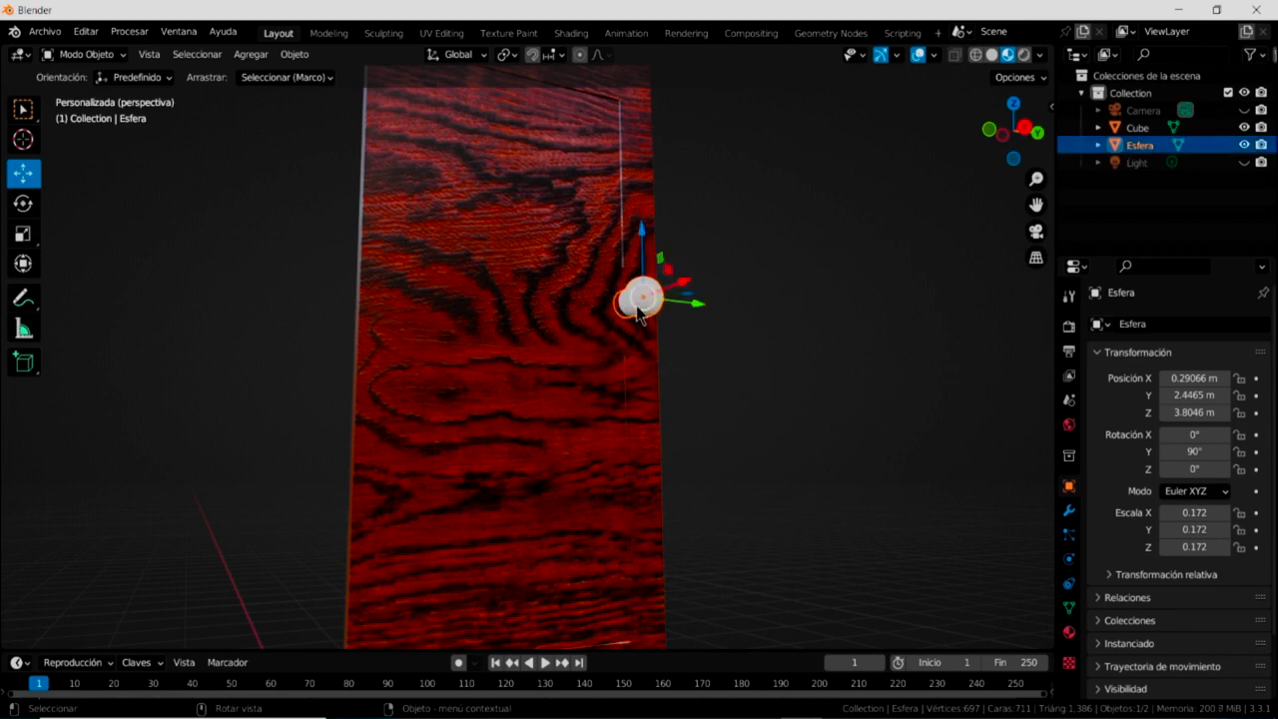
{"action": "left_click", "coordinate": [1069, 632]}
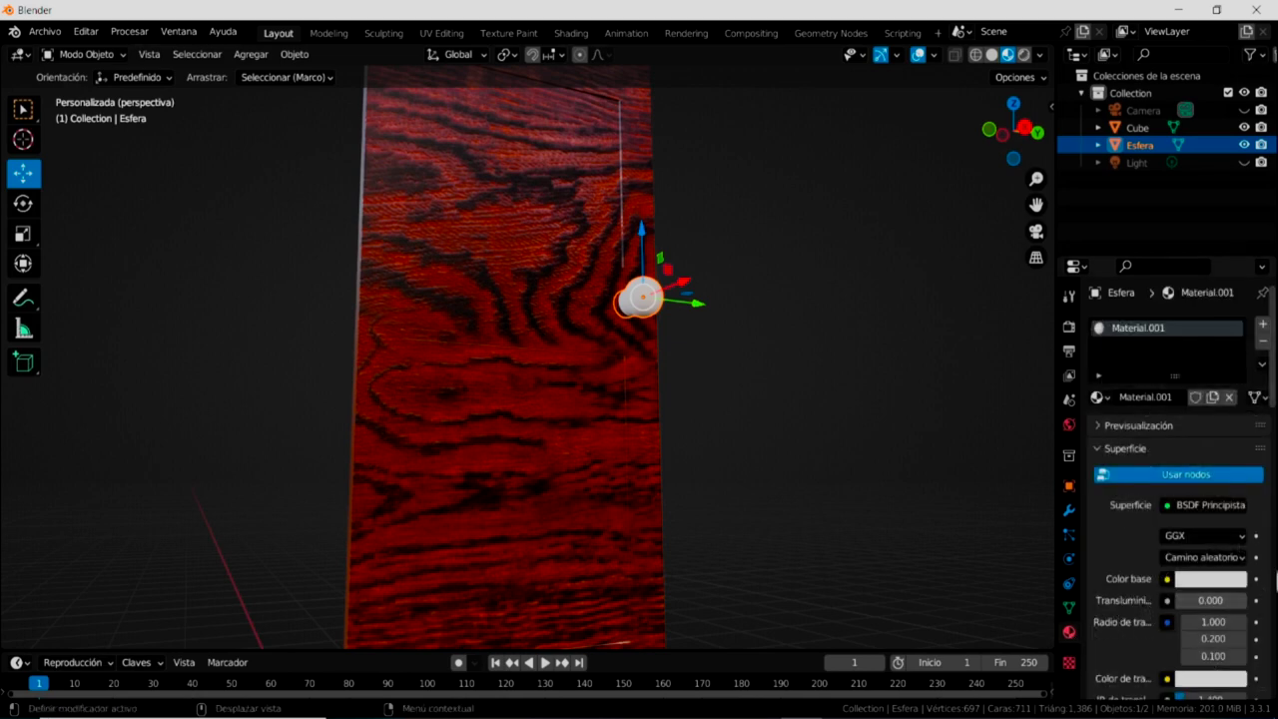
{"action": "left_click", "coordinate": [1220, 581]}
{"action": "left_click_drag", "start_coordinate": [1160, 399], "coordinate": [1108, 428]}
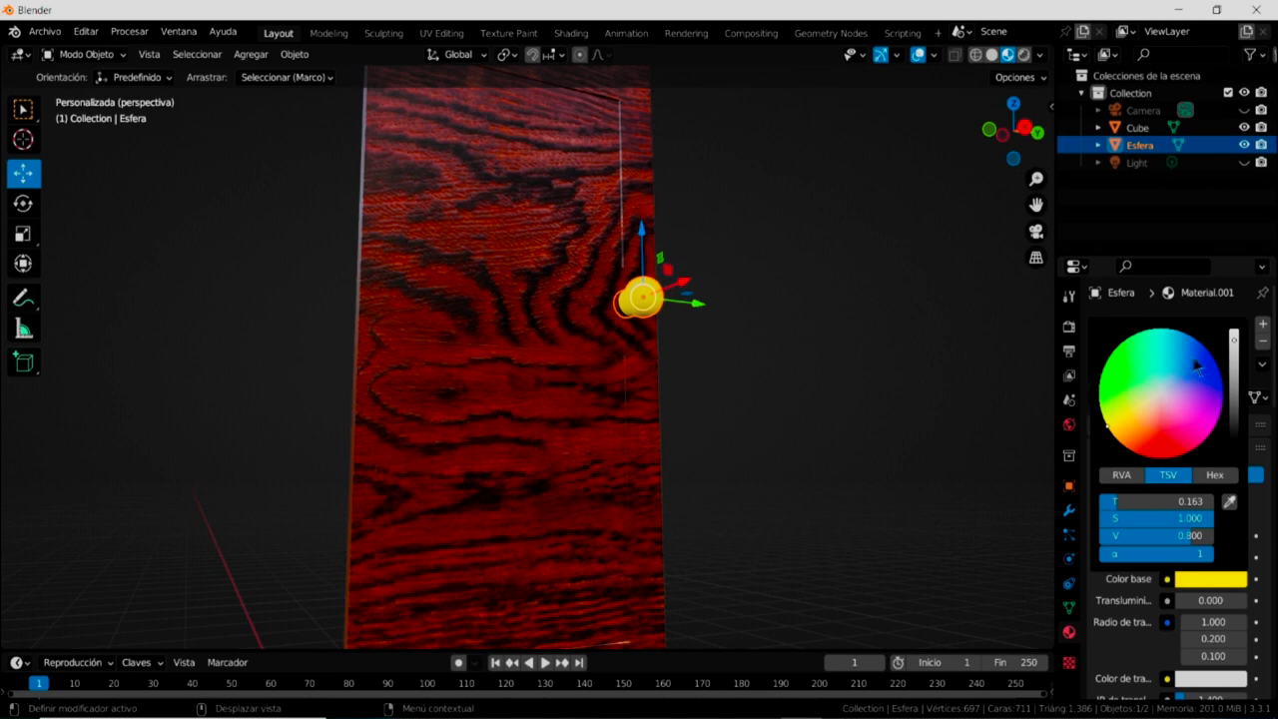
{"action": "left_click", "coordinate": [1234, 333]}
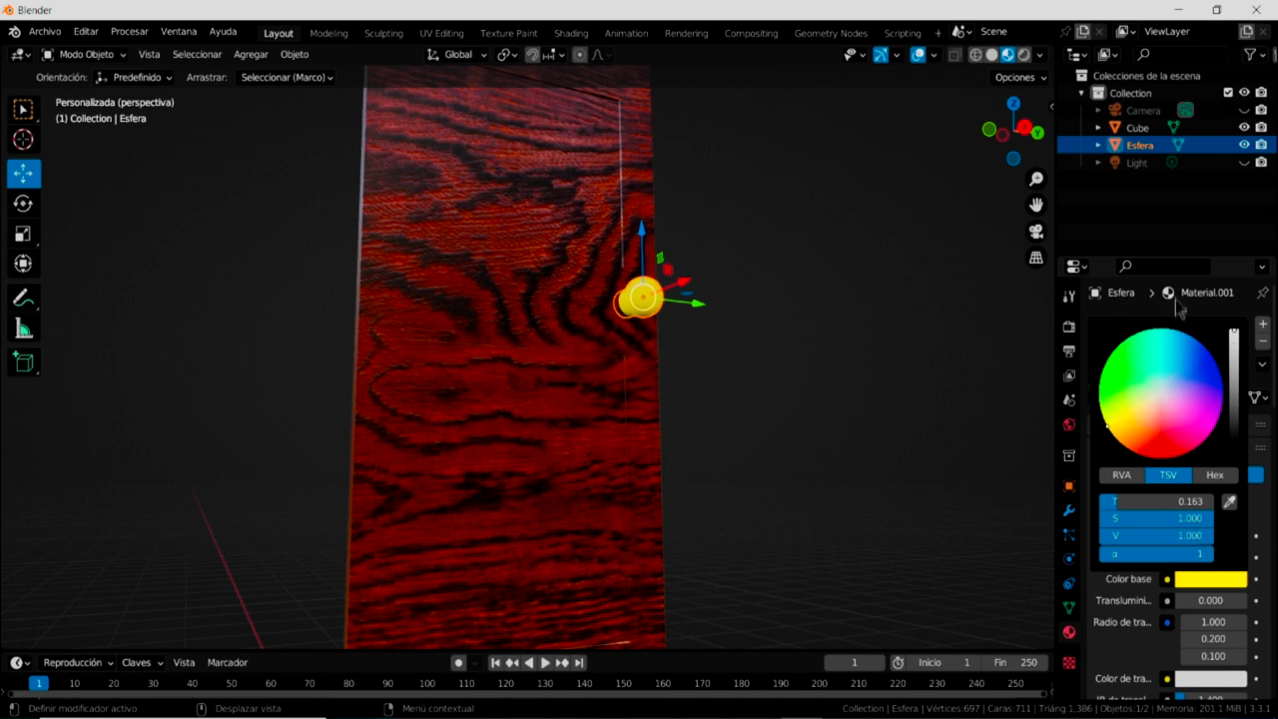
{"action": "left_click_drag", "start_coordinate": [1178, 252], "coordinate": [1178, 148]}
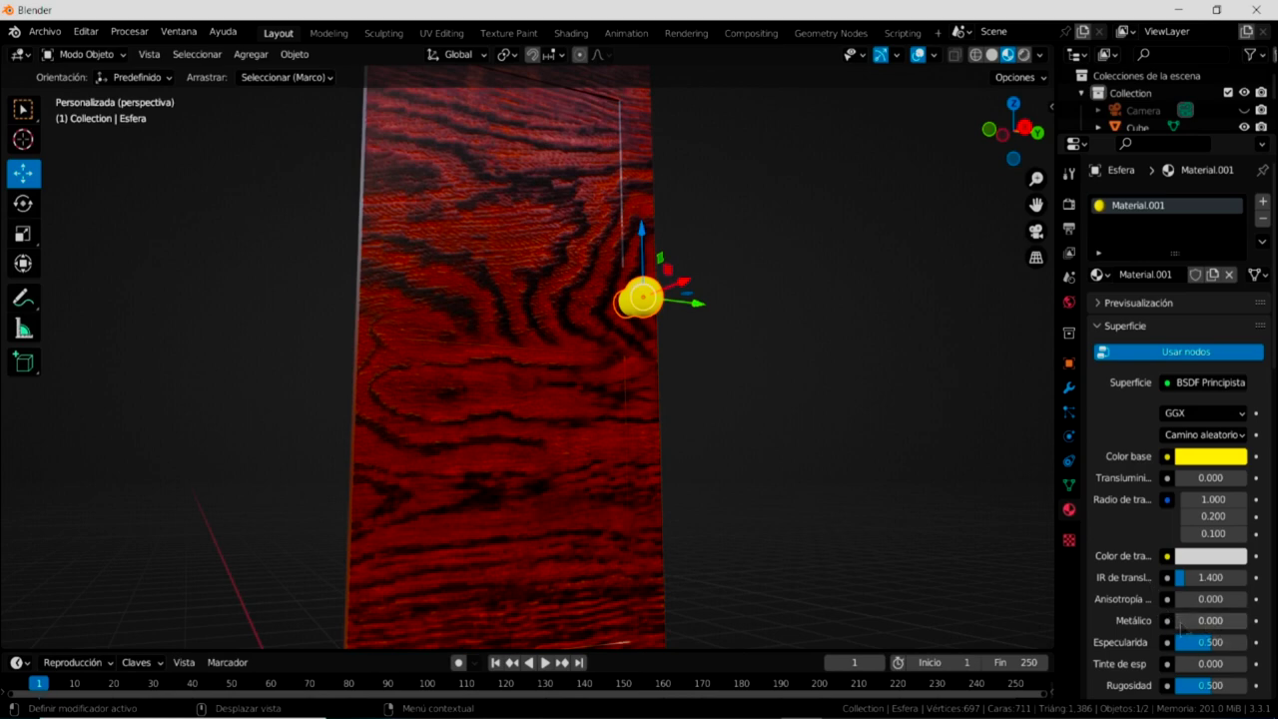
{"action": "left_click_drag", "start_coordinate": [1181, 626], "coordinate": [1248, 626]}
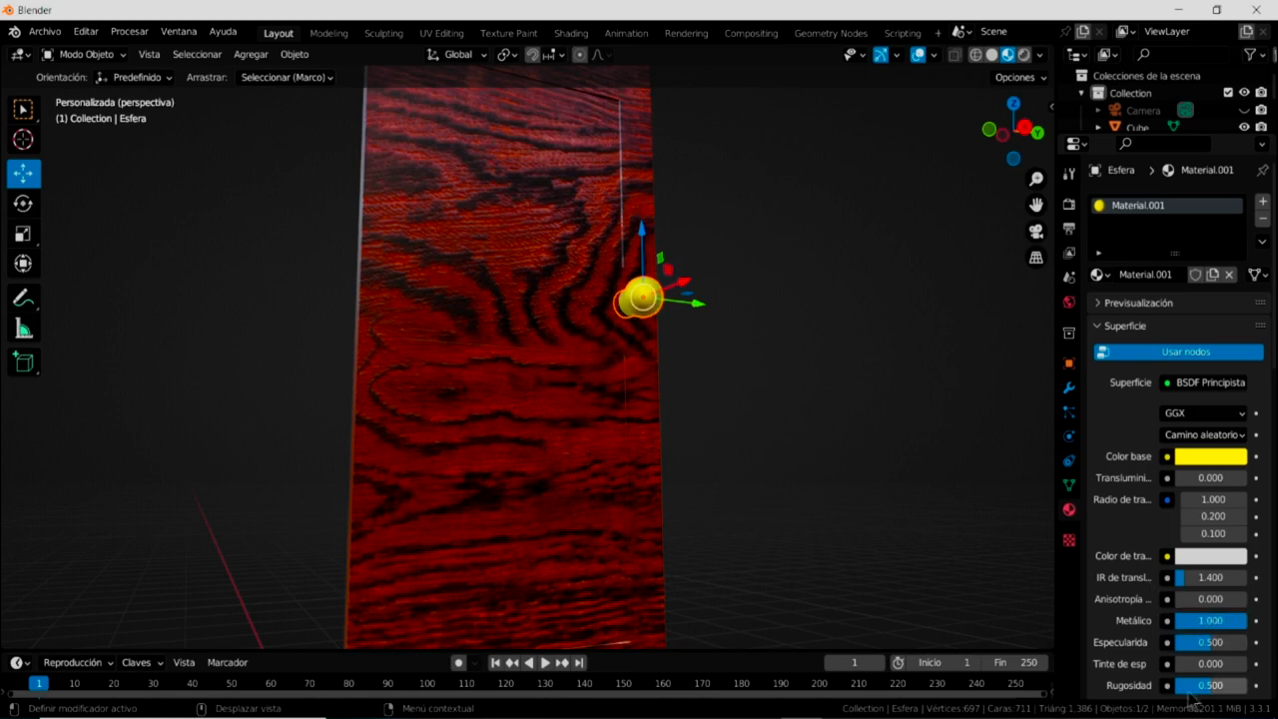
{"action": "left_click_drag", "start_coordinate": [1211, 685], "coordinate": [1174, 685]}
{"action": "left_click", "coordinate": [766, 421]}
{"action": "mouse_move", "coordinate": [662, 400]}
{"action": "middle_mouse_down"}
{"action": "mouse_move", "coordinate": [570, 396]}
{"action": "mouse_move", "coordinate": [436, 441]}
{"action": "mouse_move", "coordinate": [423, 414]}
{"action": "mouse_move", "coordinate": [430, 363]}
{"action": "mouse_move", "coordinate": [619, 430]}
{"action": "middle_mouse_up"}
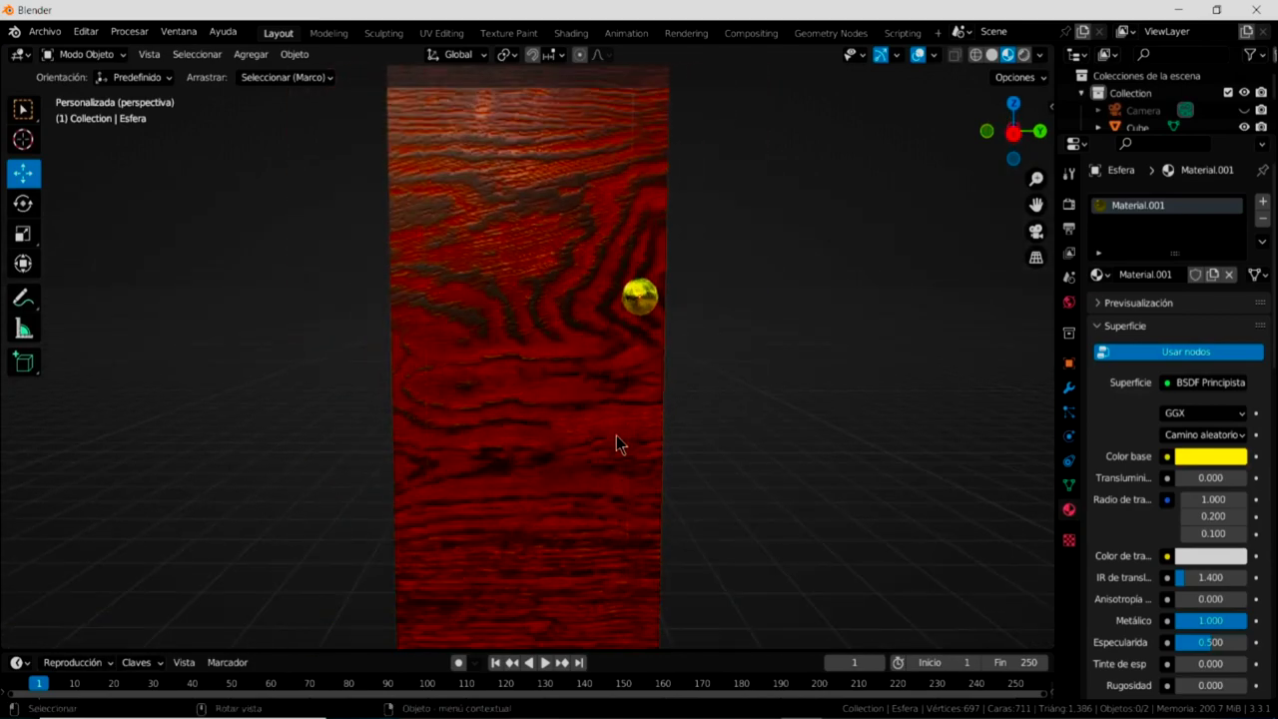
Zoom out the viewport and make the timeline area taller.
{"action": "scroll", "coordinate": [607, 429], "scroll_direction": "down", "scroll_amount": 1}
{"action": "scroll", "coordinate": [606, 439], "scroll_direction": "down", "scroll_amount": 1}
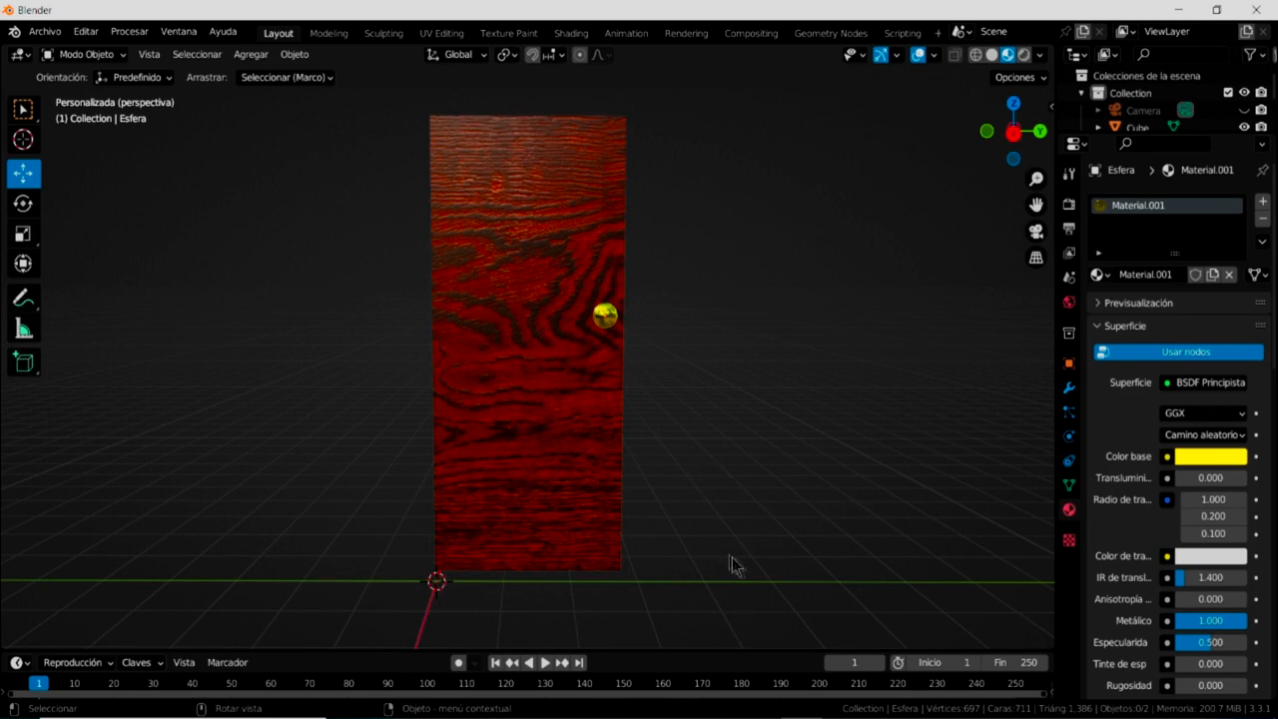
{"action": "scroll", "coordinate": [734, 564], "scroll_direction": "down", "scroll_amount": 1}
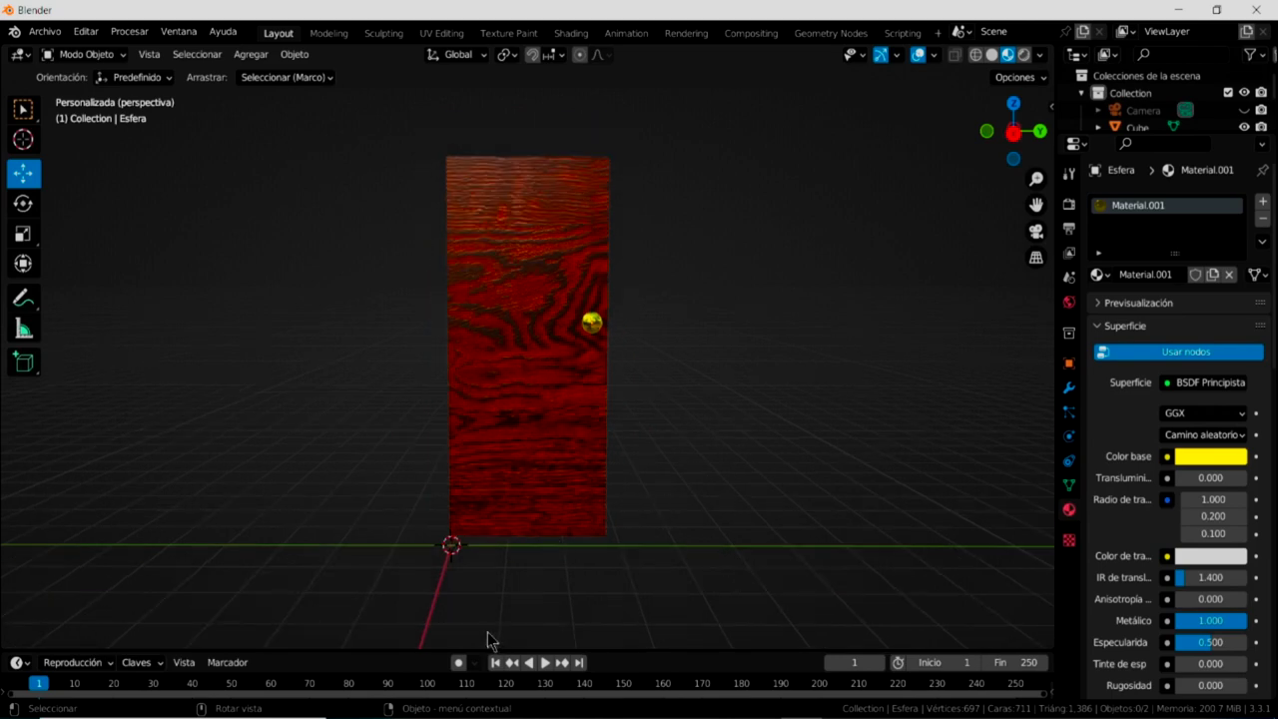
{"action": "left_click_drag", "start_coordinate": [484, 648], "coordinate": [484, 601]}
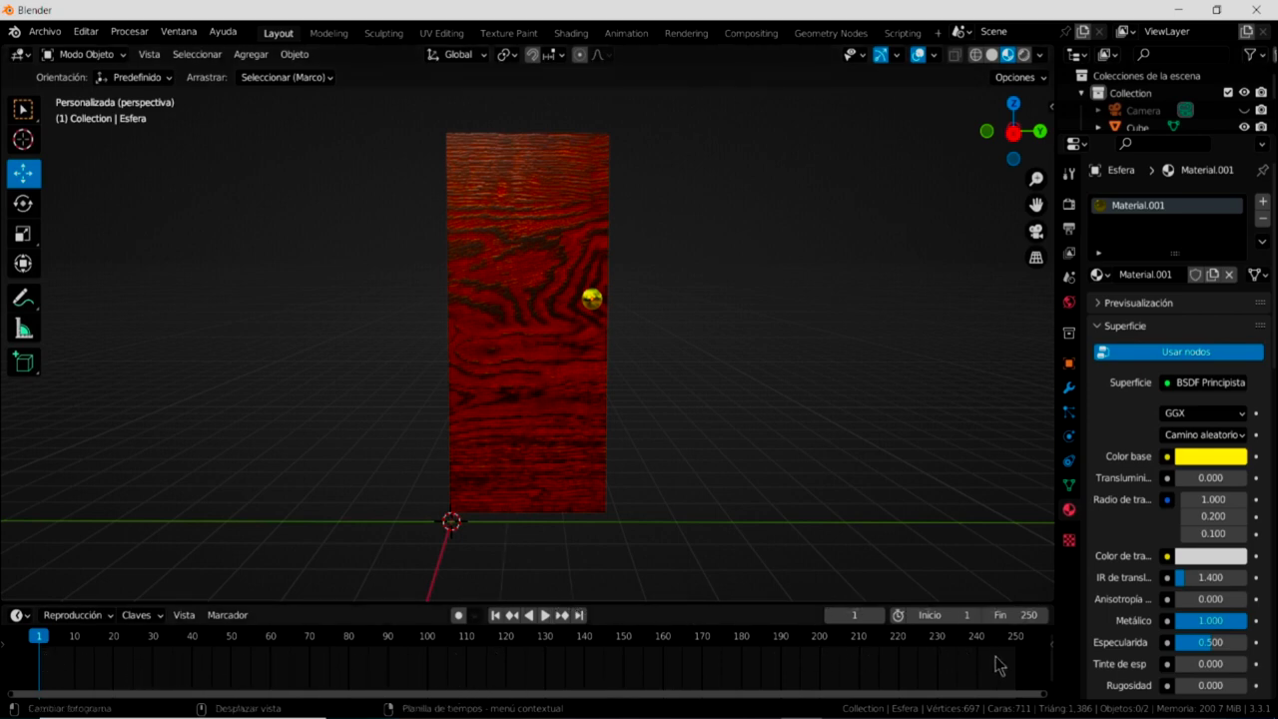
Set Location, Rotation & Scale as the keying set, attempt keyframing the knob, then select the door.
{"action": "left_click", "coordinate": [162, 619]}
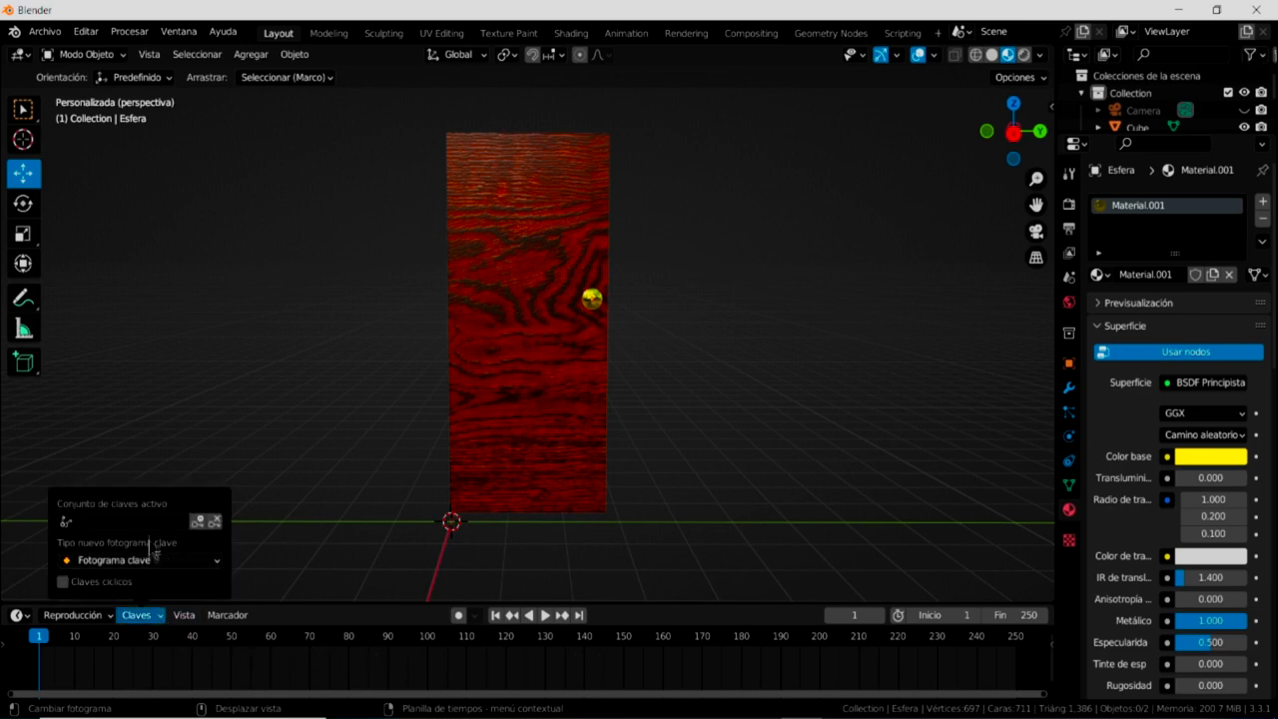
{"action": "left_click", "coordinate": [65, 523]}
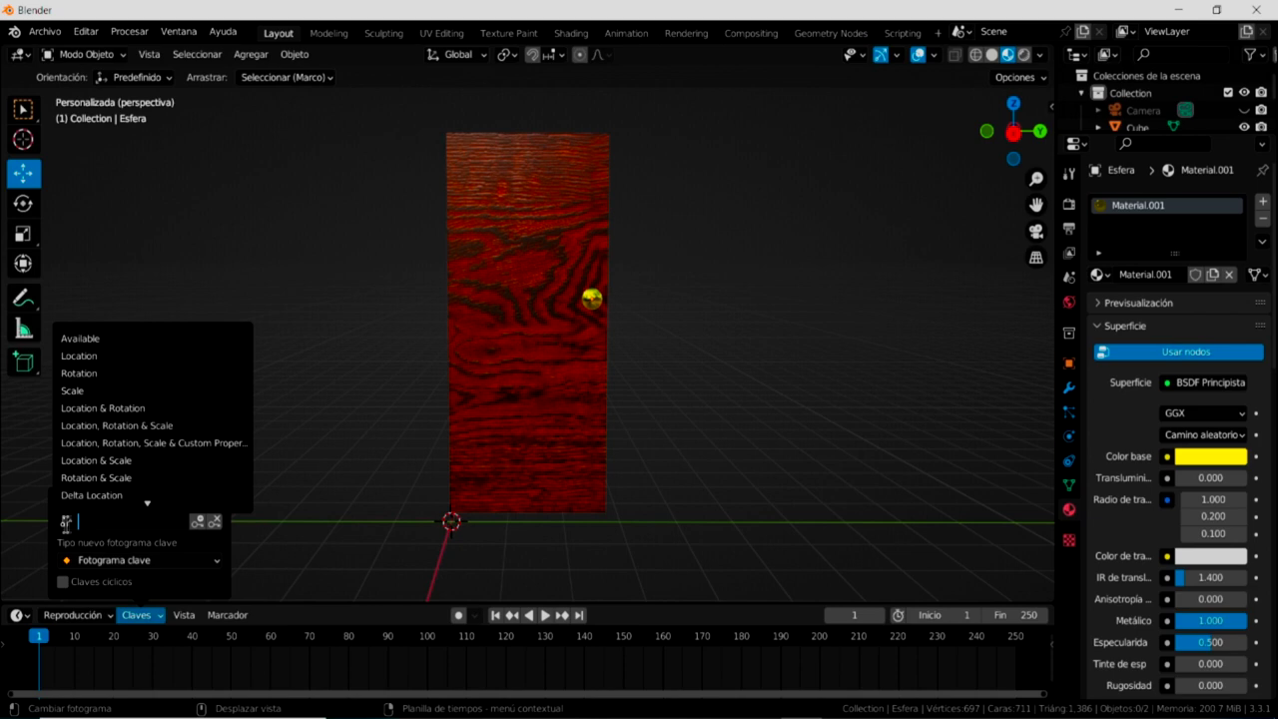
{"action": "left_click", "coordinate": [124, 426]}
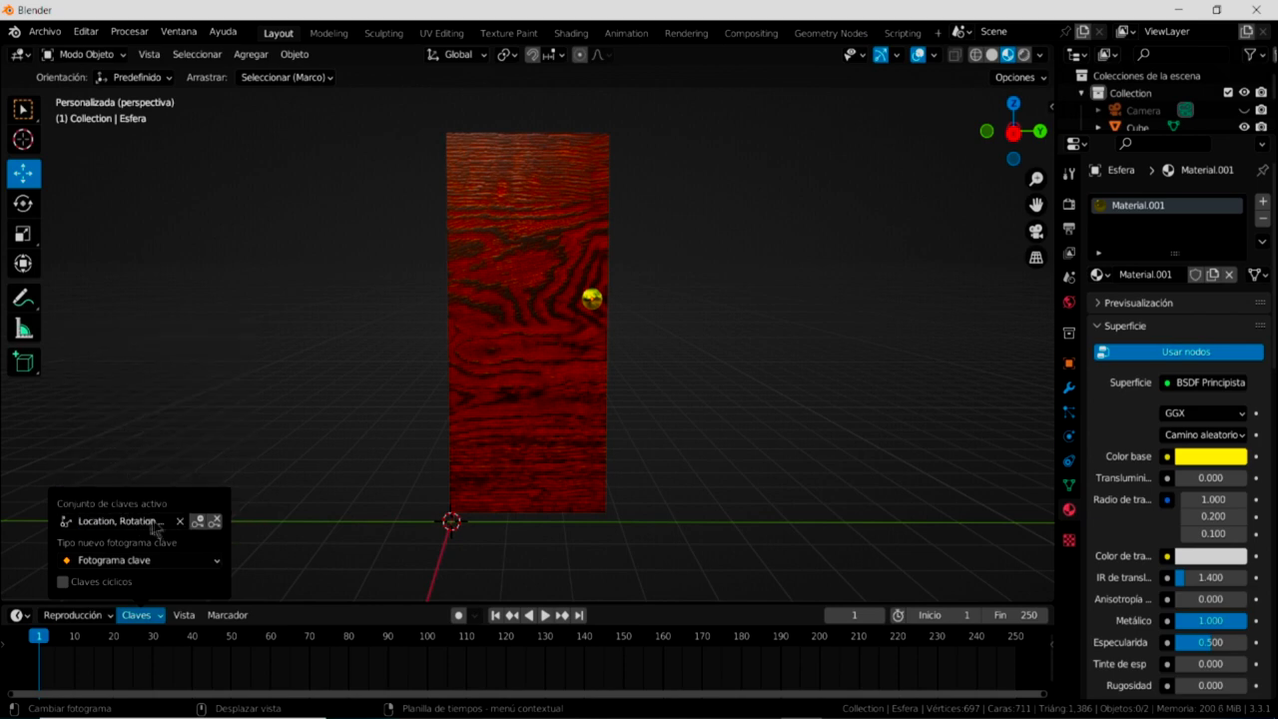
{"action": "left_click", "coordinate": [197, 522]}
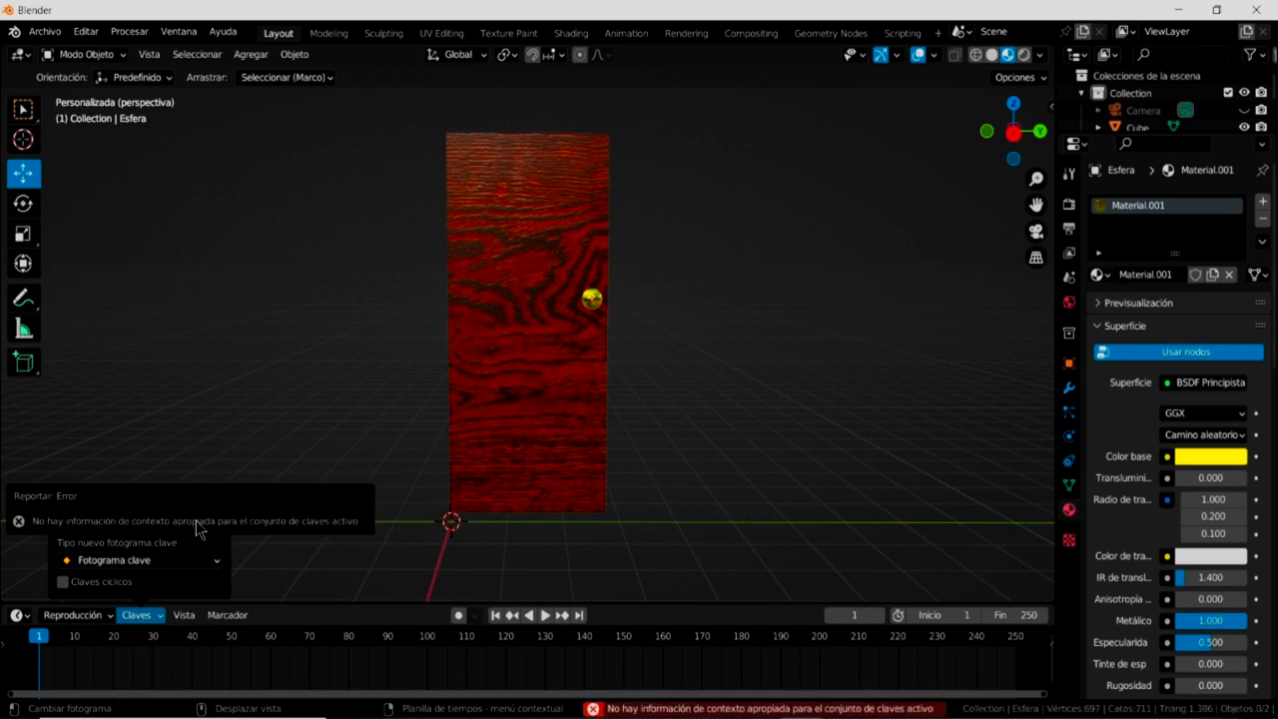
{"action": "left_click", "coordinate": [594, 308]}
{"action": "left_click", "coordinate": [530, 392]}
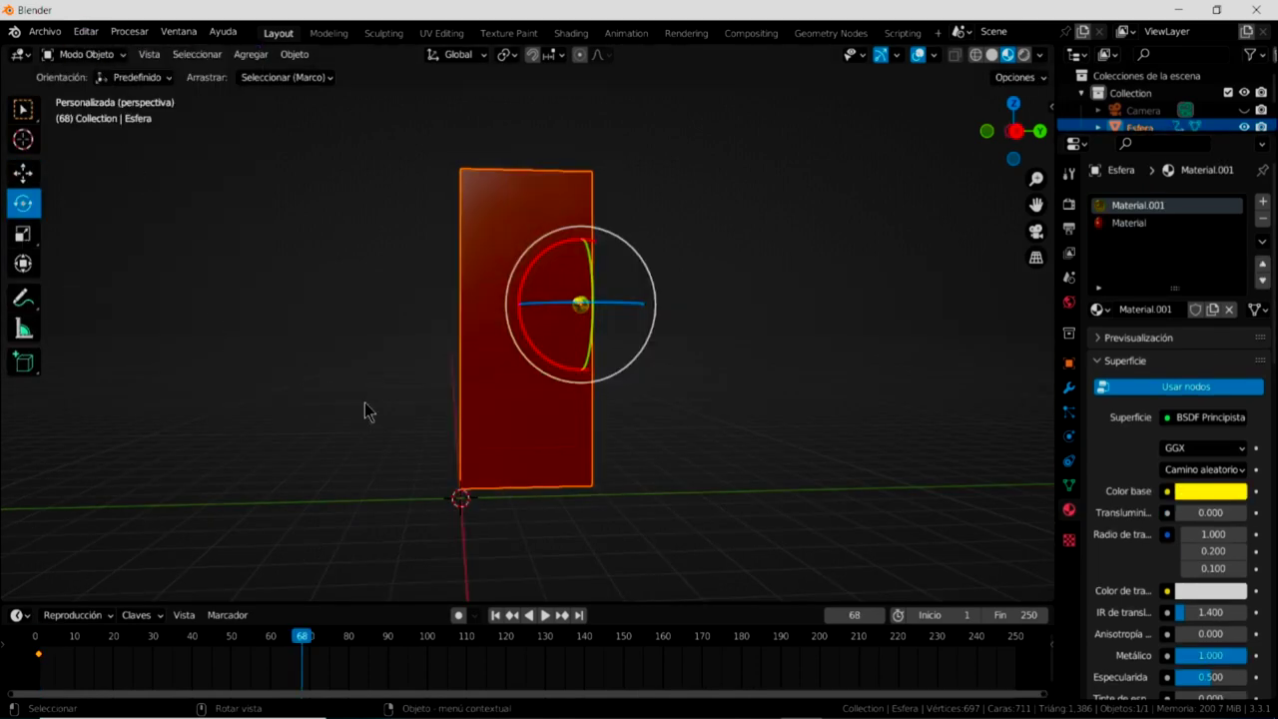
Switch the viewport to Solid shading so the door and knob show in plain grey.
{"action": "left_click", "coordinate": [992, 56]}
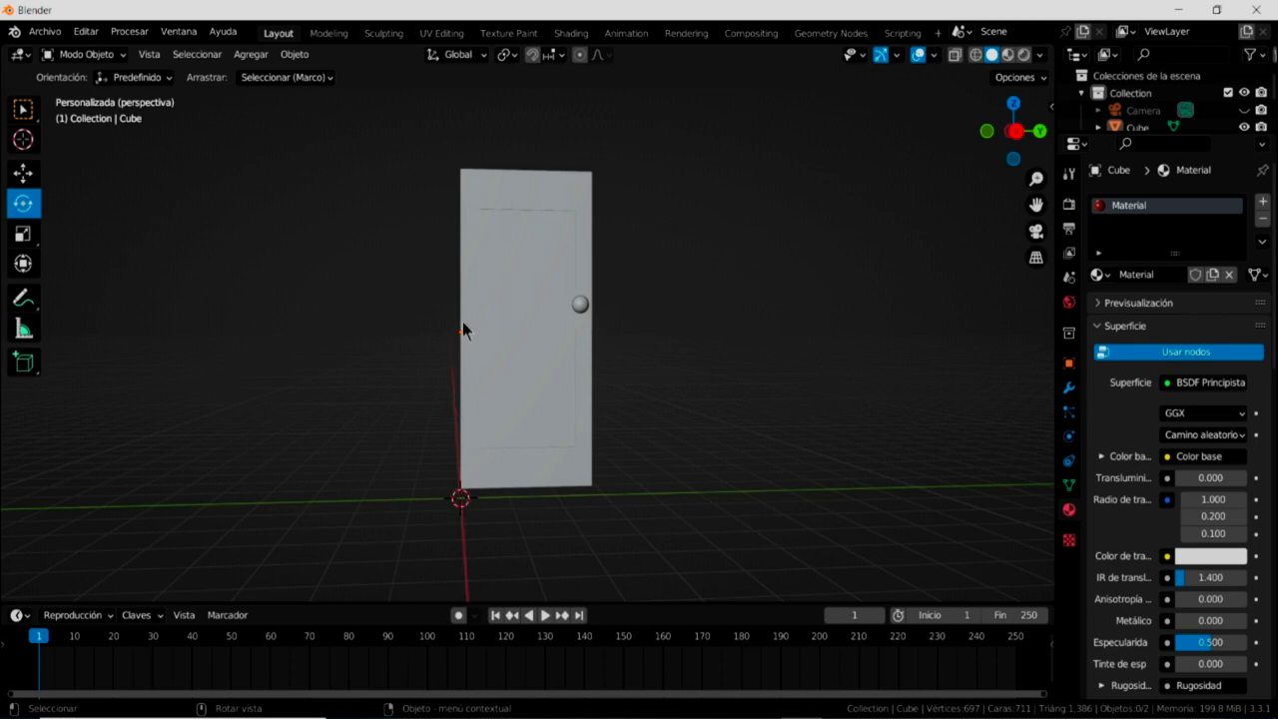
Set the door's origin to the 3D cursor at the hinge corner and join the knob into the door.
{"action": "left_click", "coordinate": [295, 54]}
{"action": "mouse_move", "coordinate": [331, 91]}
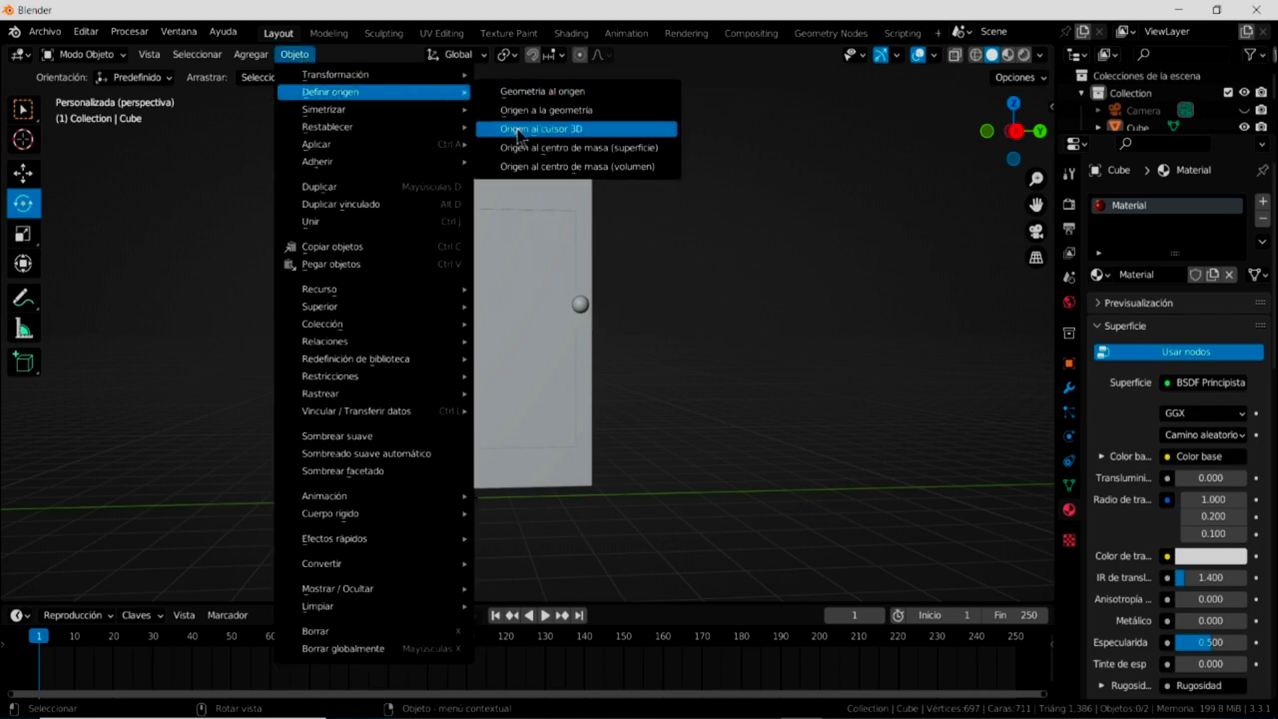
{"action": "left_click", "coordinate": [548, 129]}
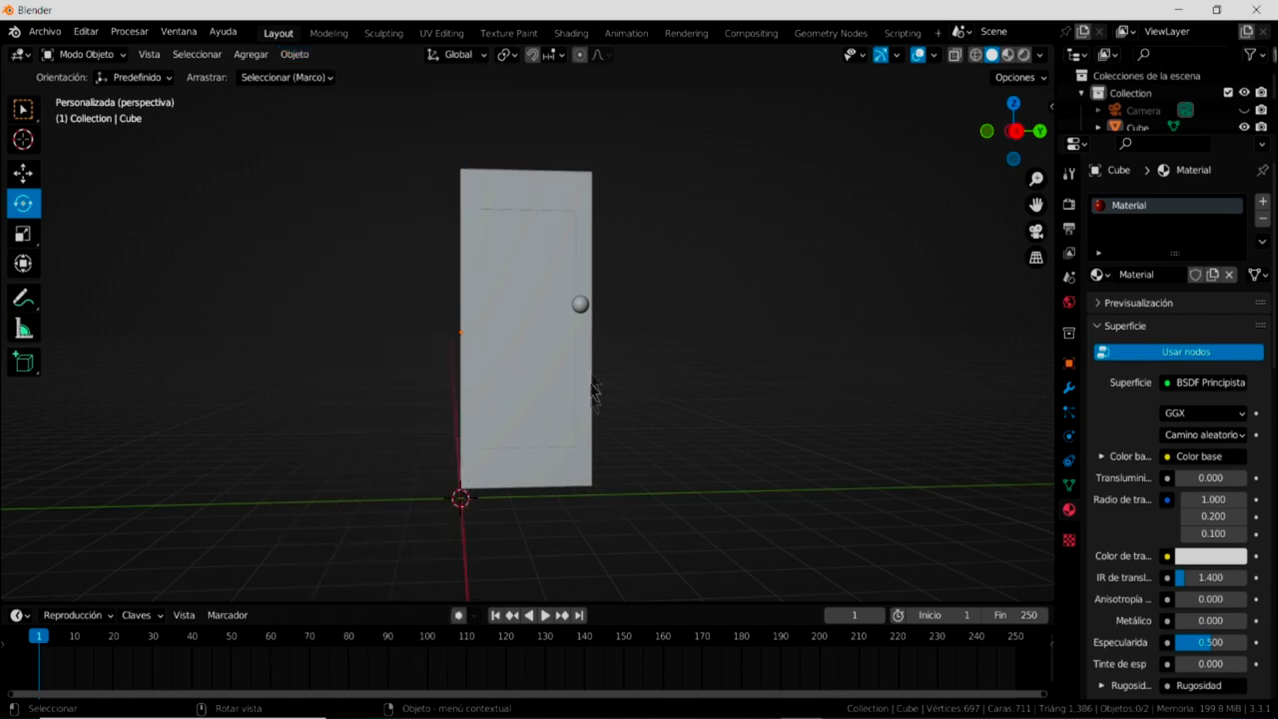
{"action": "left_click", "coordinate": [582, 303]}
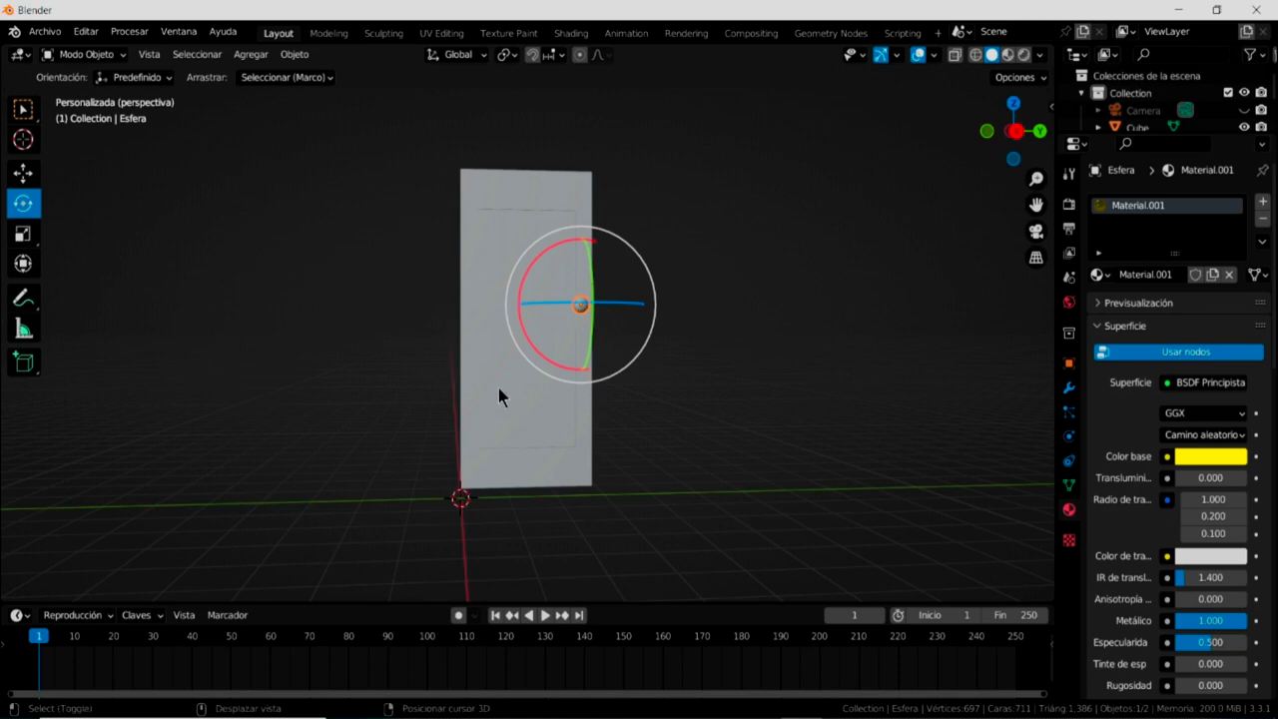
{"action": "left_click", "coordinate": [498, 388], "text": "shift"}
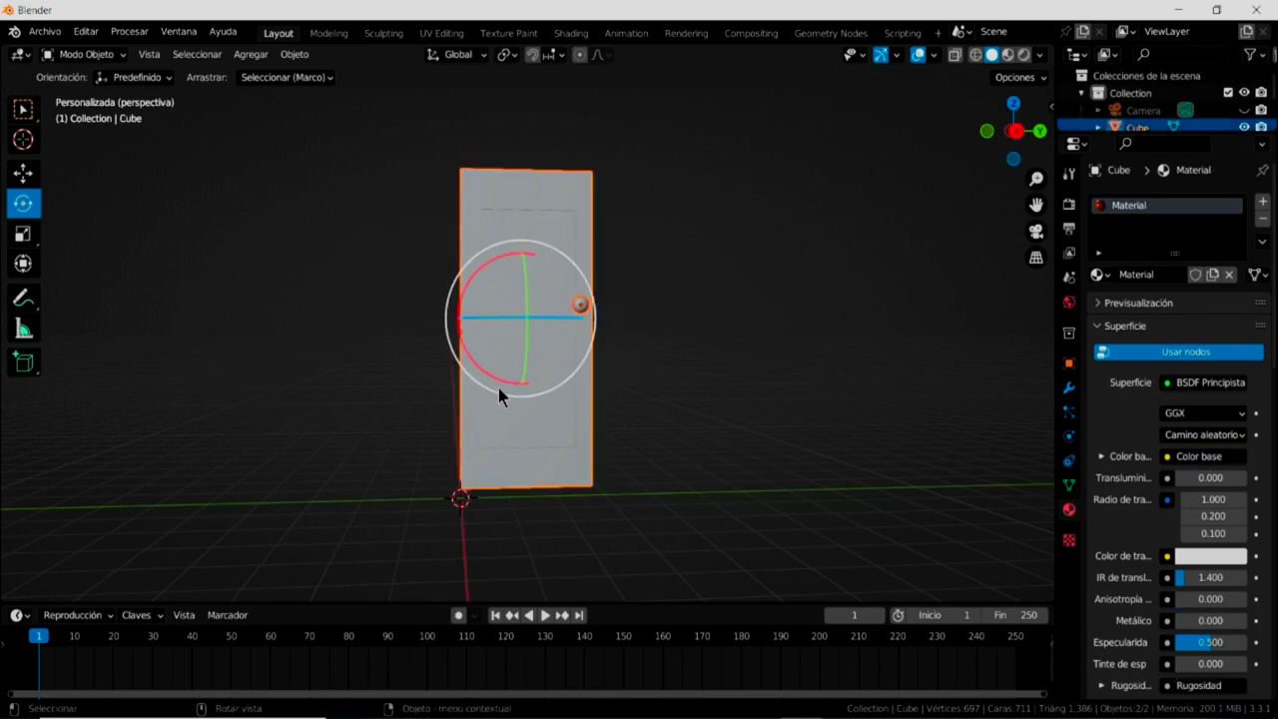
{"action": "right_click", "coordinate": [514, 362]}
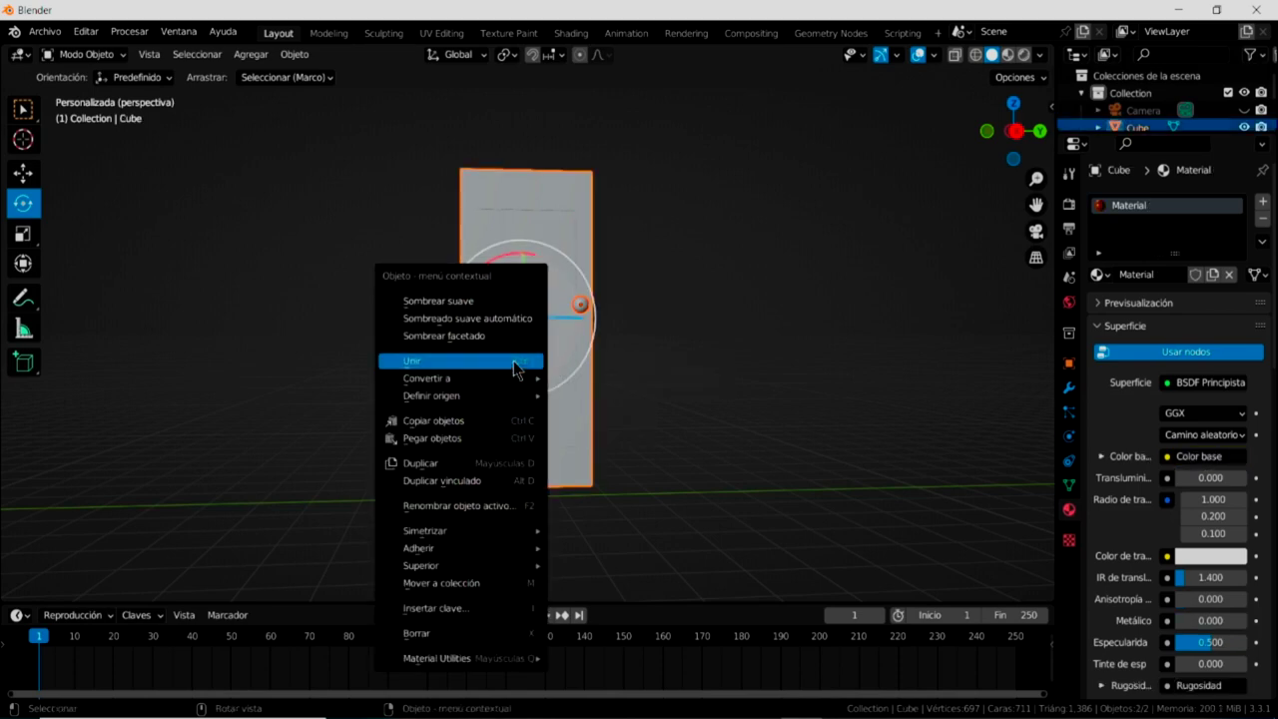
{"action": "left_click", "coordinate": [514, 362]}
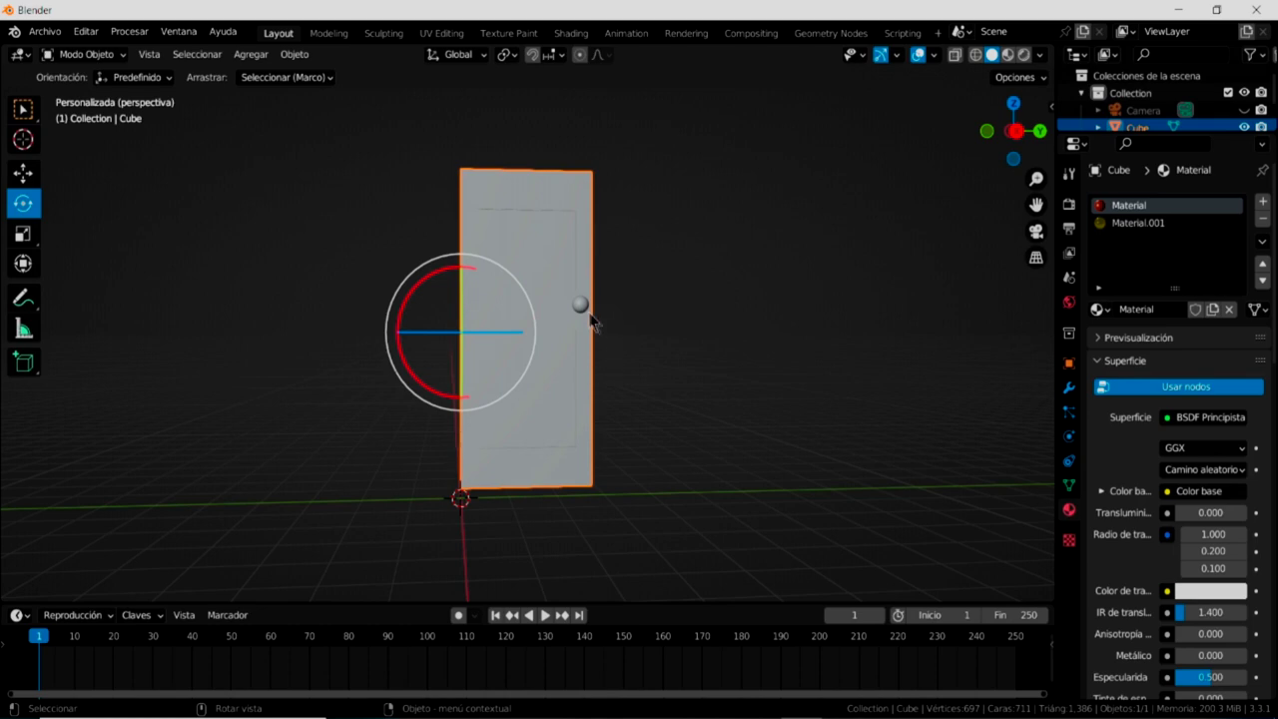
Reselect the joined door, orbit to an angled view, and start turning it around its hinge.
{"action": "left_click", "coordinate": [696, 359]}
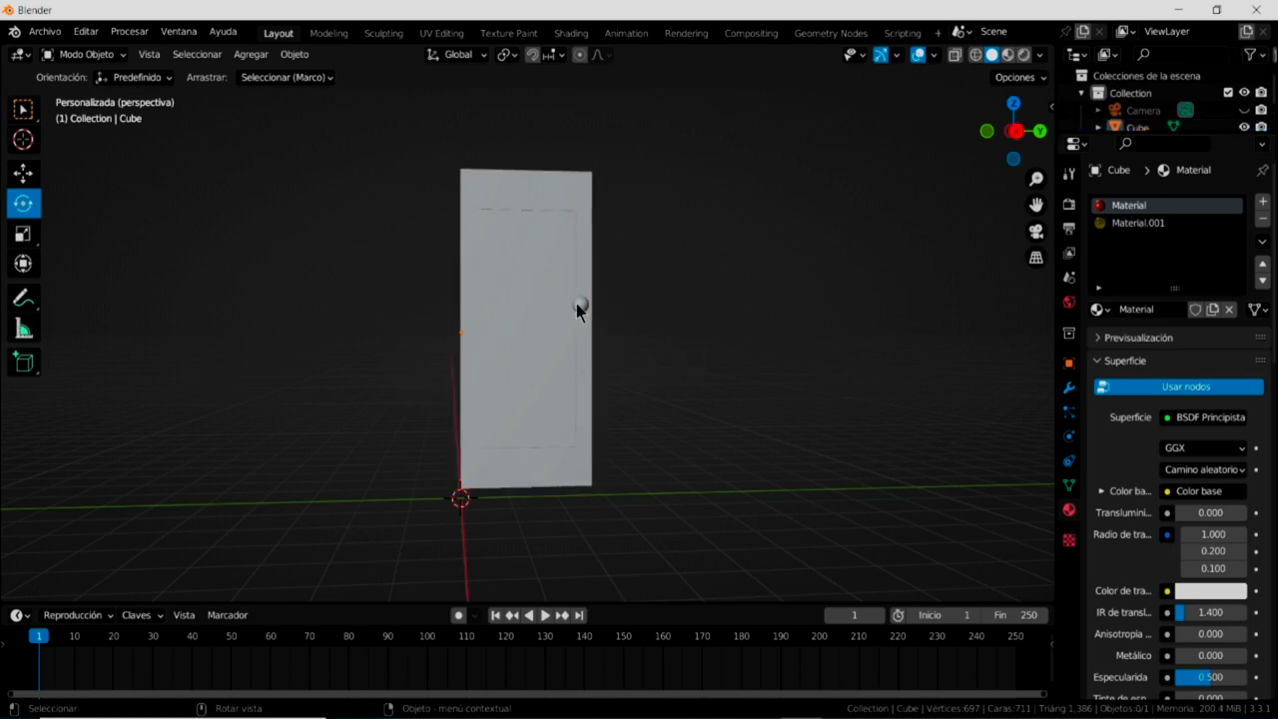
{"action": "left_click", "coordinate": [580, 309]}
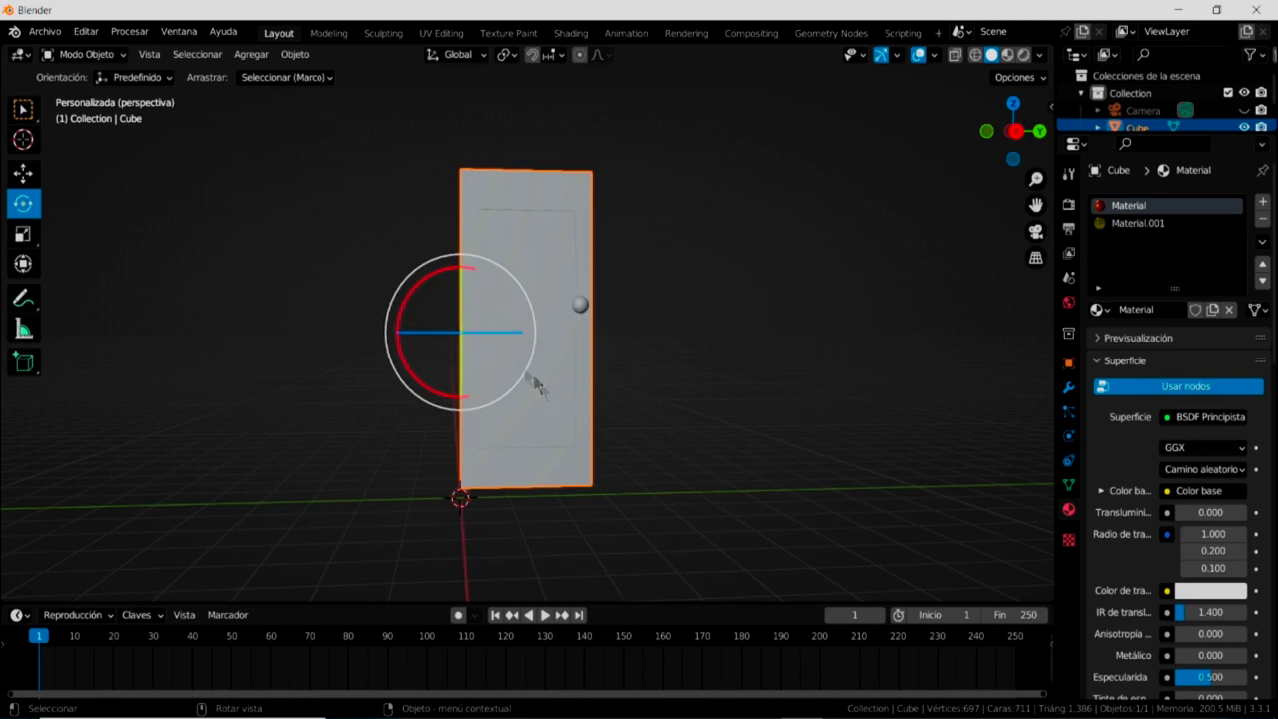
{"action": "middle_click_drag", "start_coordinate": [522, 408], "coordinate": [471, 439]}
{"action": "mouse_move", "coordinate": [508, 337]}
{"action": "left_mouse_down"}
{"action": "mouse_move", "coordinate": [511, 348]}
{"action": "mouse_move", "coordinate": [439, 347]}
{"action": "mouse_move", "coordinate": [522, 349]}
{"action": "left_mouse_up"}
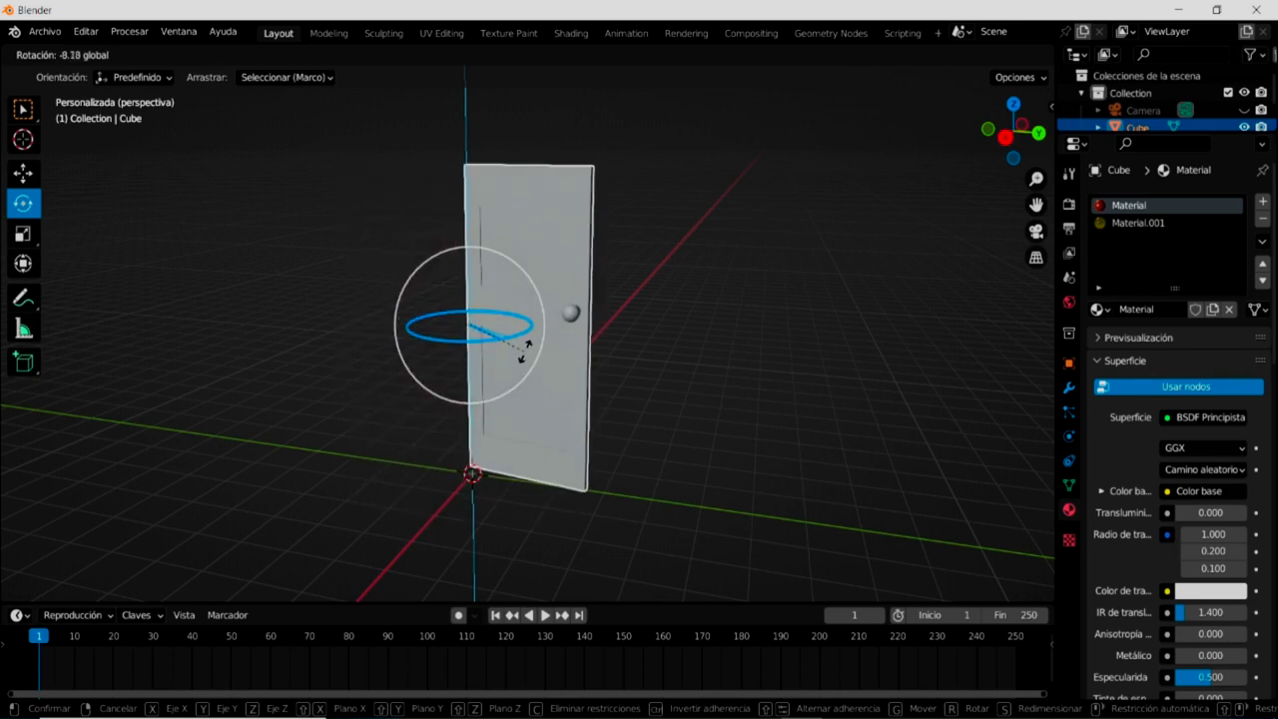
Turn the door to -3° on Z and key Location, Rotation & Scale at frame 1.
{"action": "left_click_drag", "start_coordinate": [520, 348], "coordinate": [526, 343]}
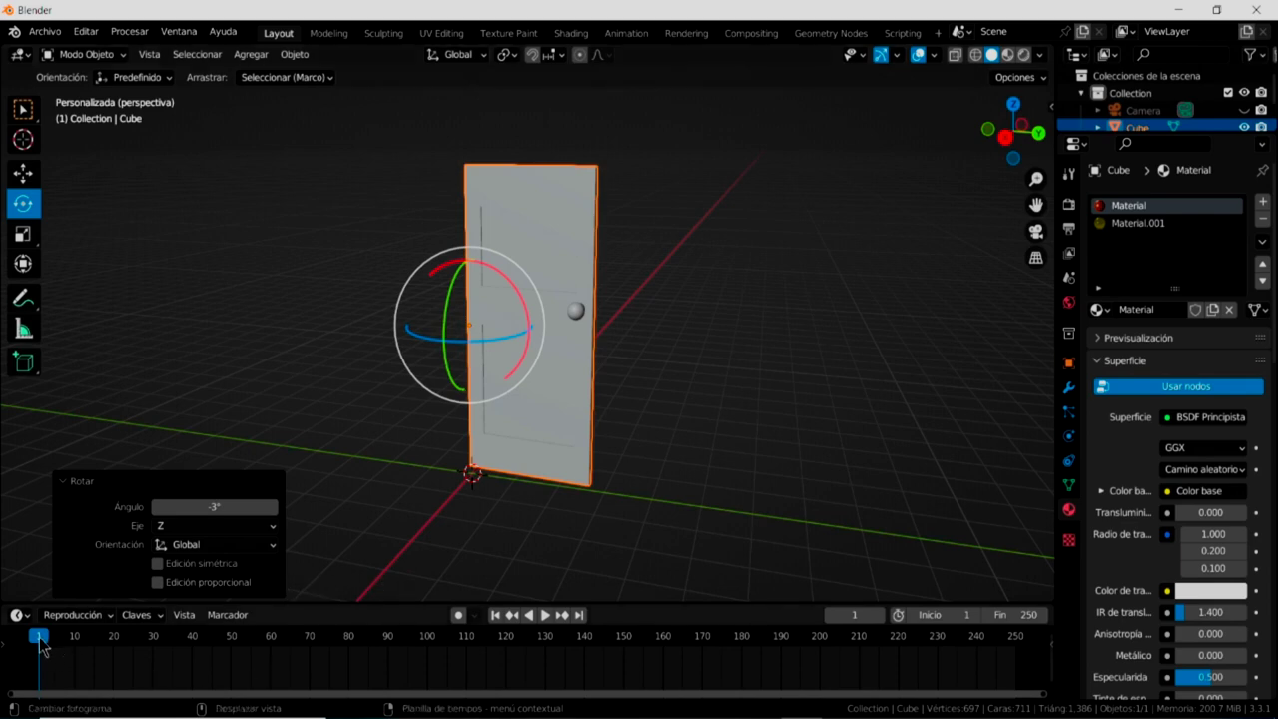
{"action": "left_click", "coordinate": [158, 619]}
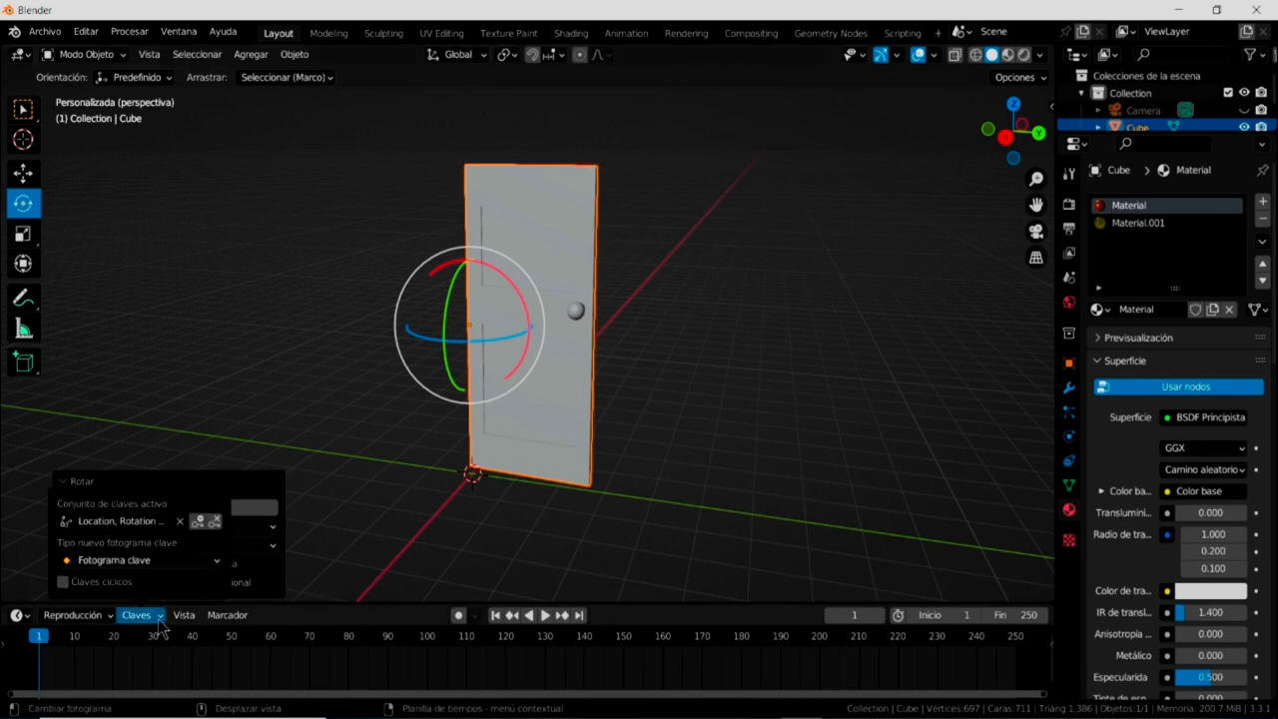
{"action": "left_click", "coordinate": [66, 523]}
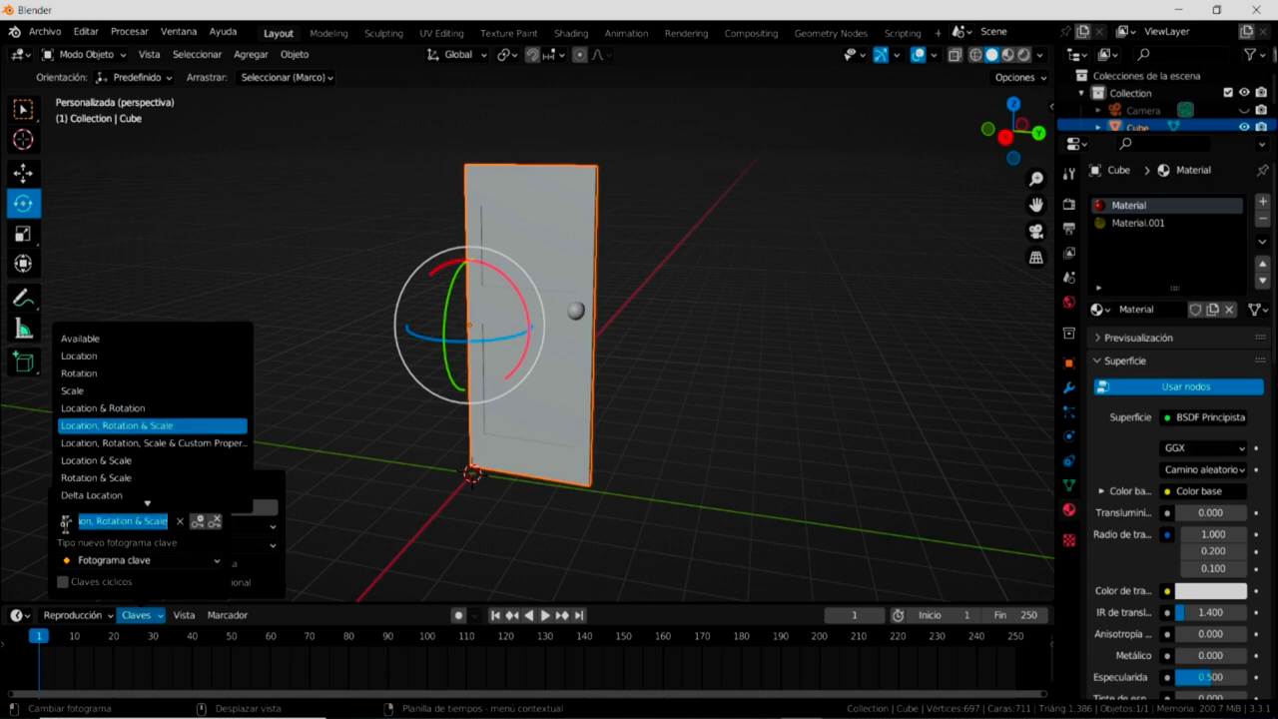
{"action": "left_click", "coordinate": [82, 428]}
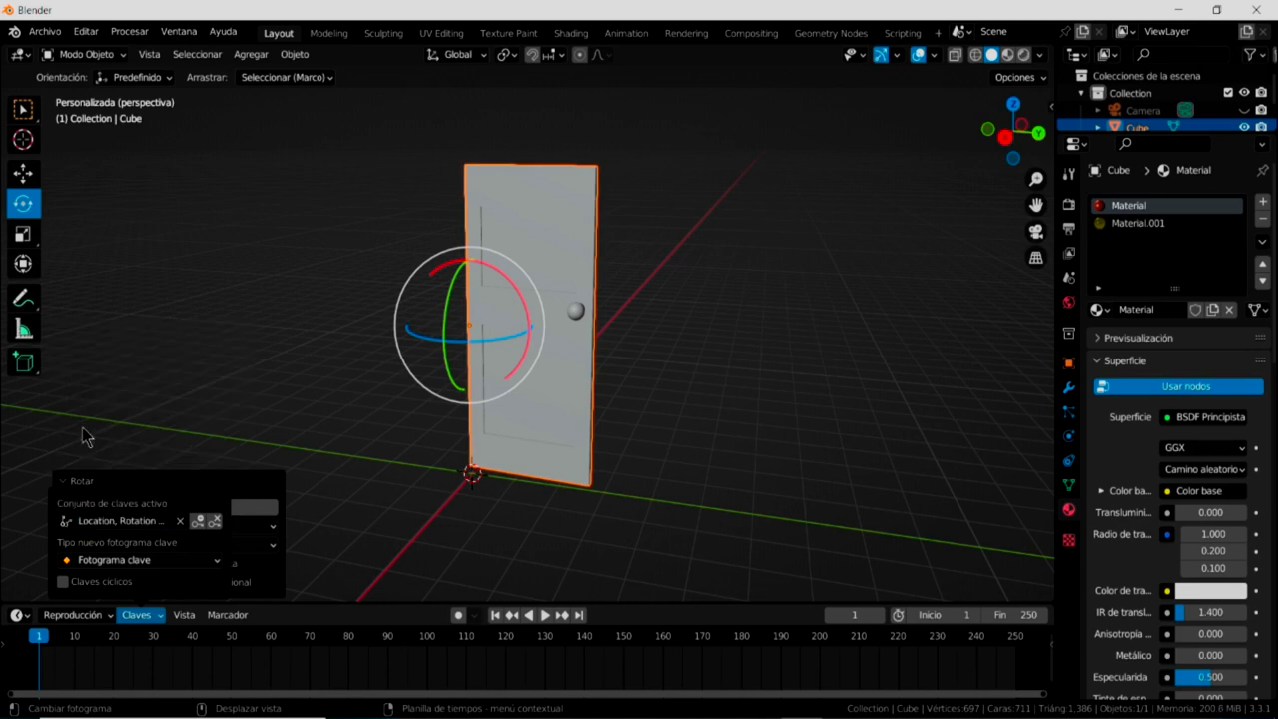
{"action": "left_click", "coordinate": [199, 525]}
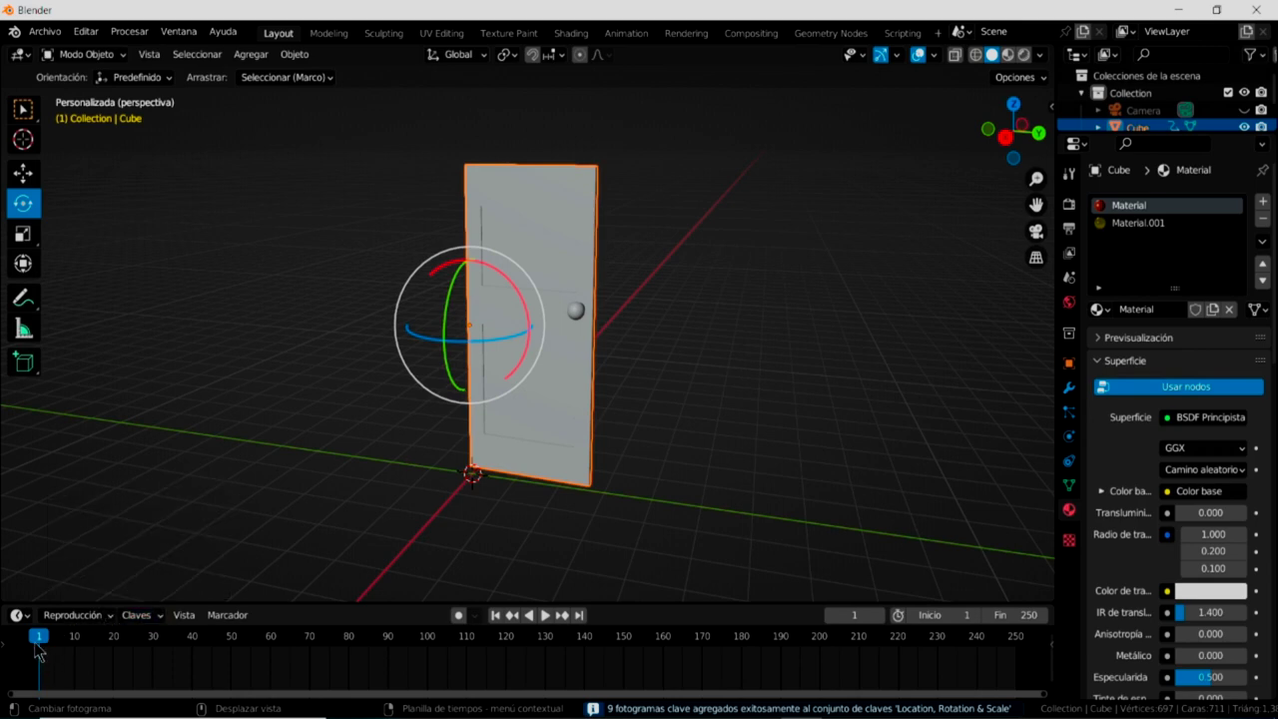
{"action": "left_click_drag", "start_coordinate": [40, 649], "coordinate": [305, 667]}
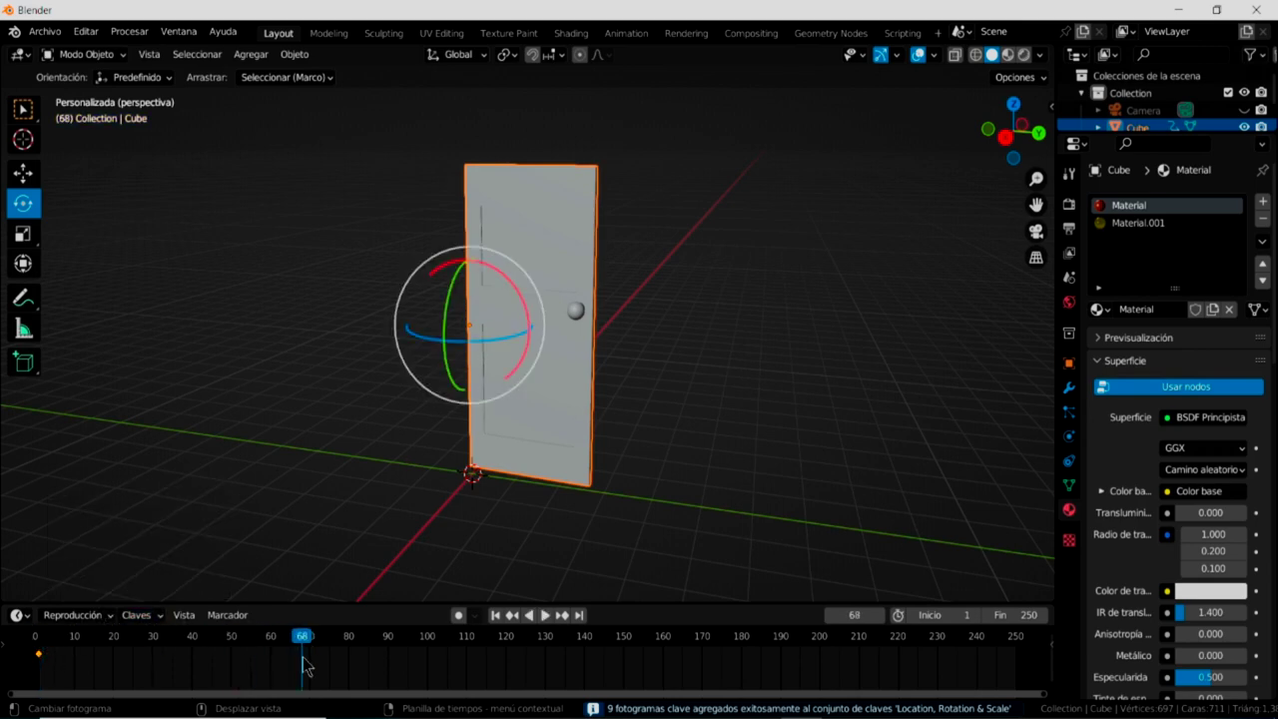
Swing the door open about -125° on Z and key it at frame 68.
{"action": "left_click_drag", "start_coordinate": [490, 342], "coordinate": [434, 349]}
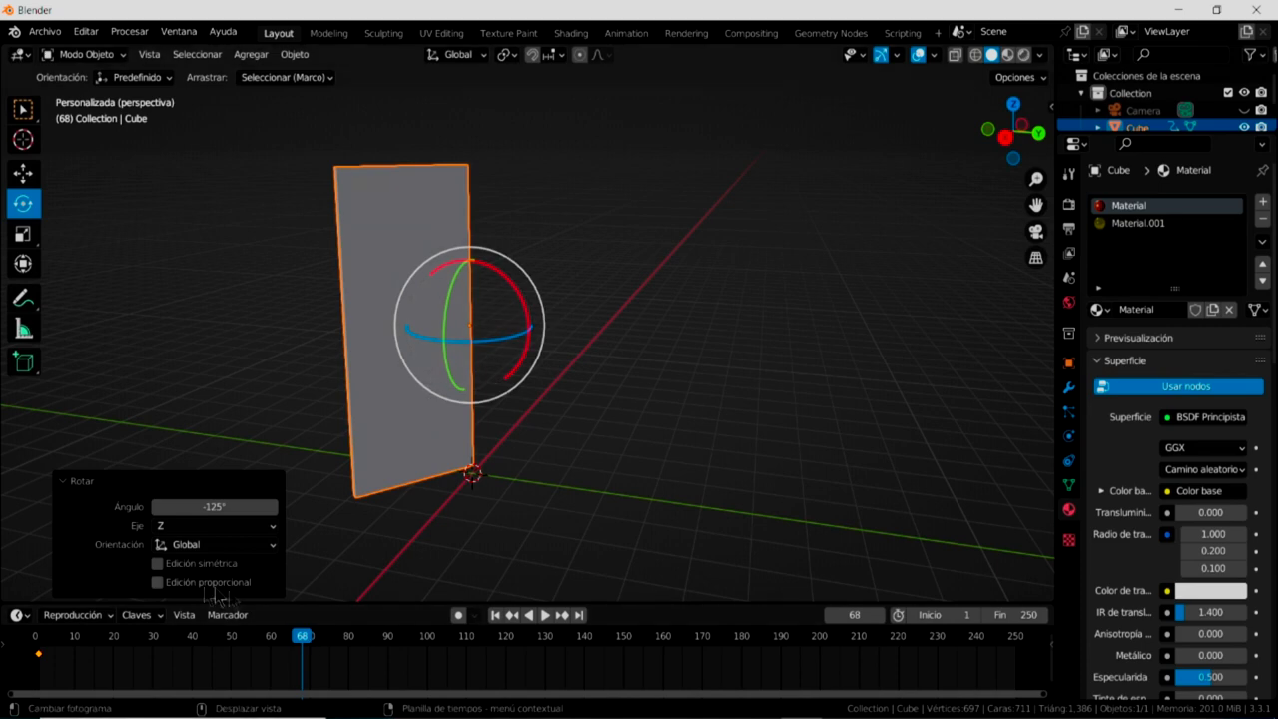
{"action": "left_click", "coordinate": [149, 617]}
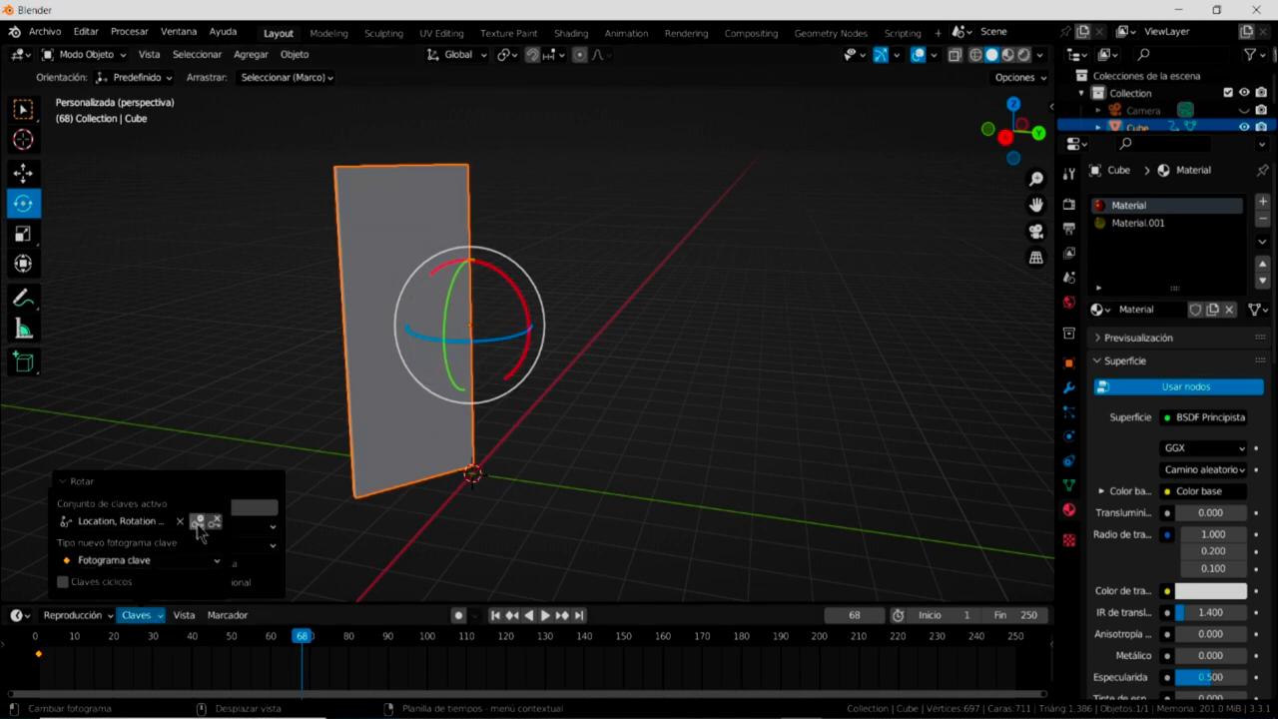
{"action": "left_click", "coordinate": [199, 521]}
Play the opening swing up to frame 129, where the door gets accidentally tilted.
{"action": "left_click", "coordinate": [544, 615]}
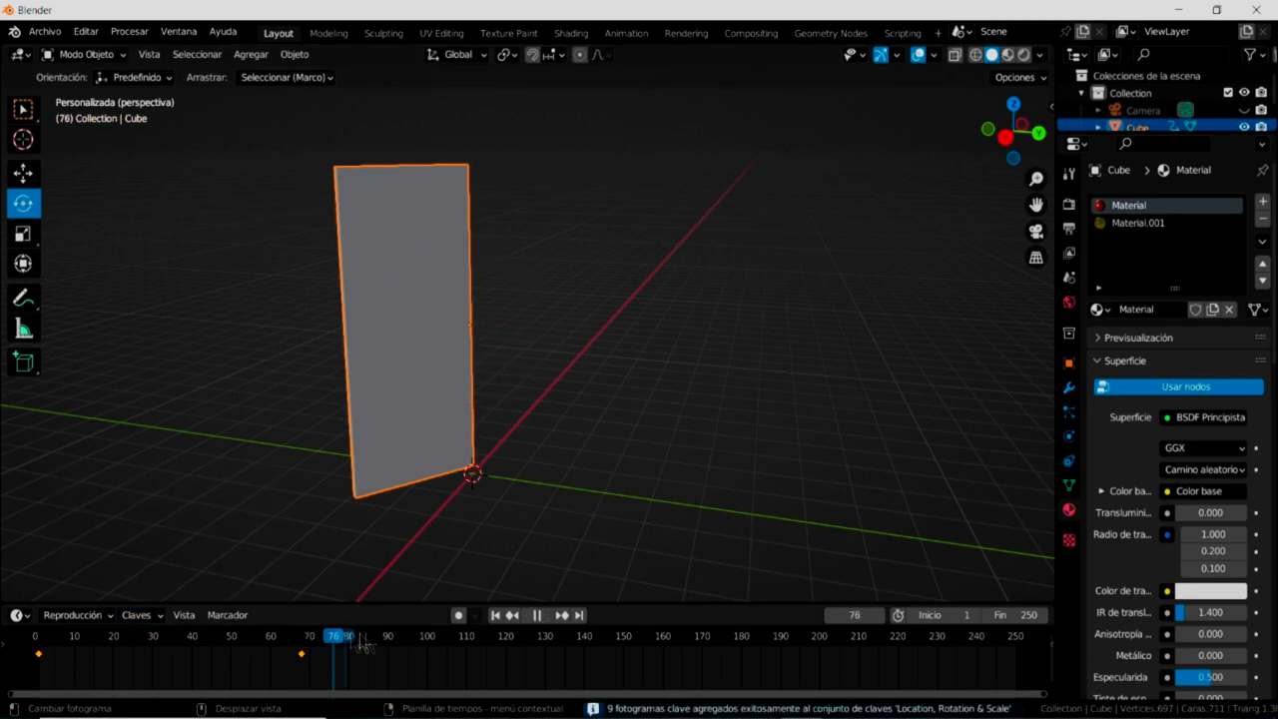
{"action": "left_click", "coordinate": [542, 619]}
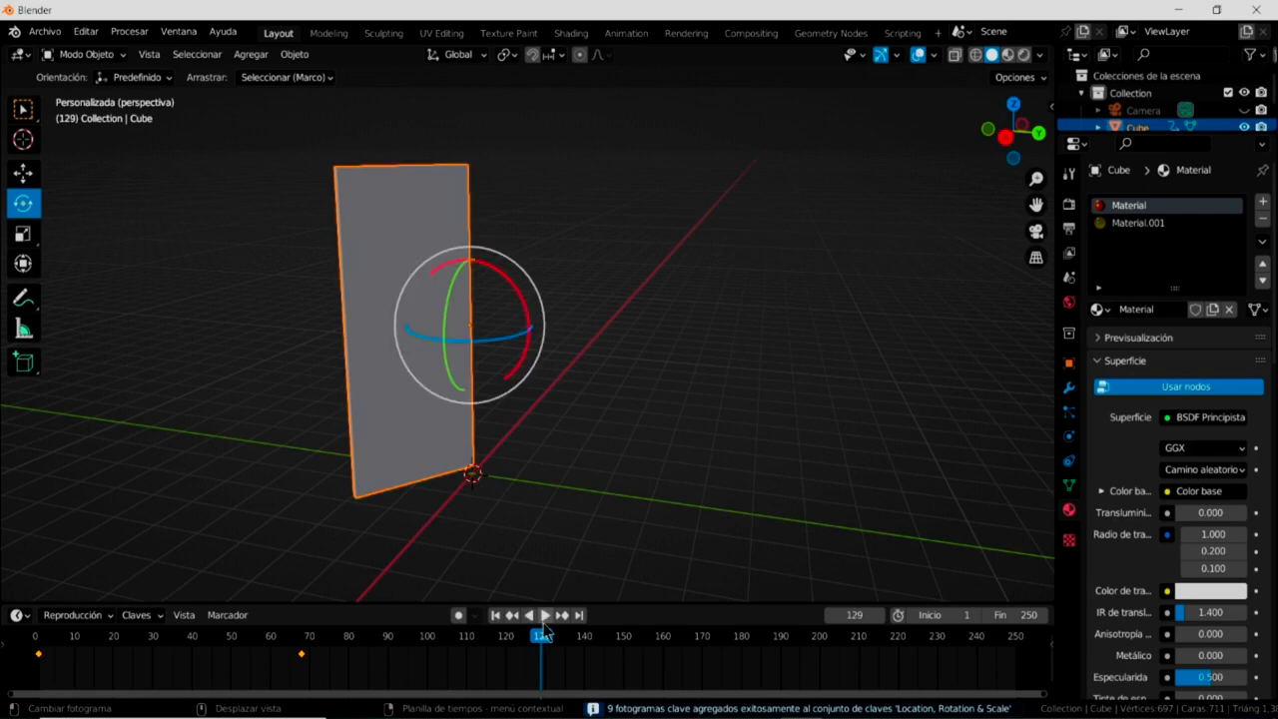
{"action": "left_click_drag", "start_coordinate": [483, 344], "coordinate": [499, 338]}
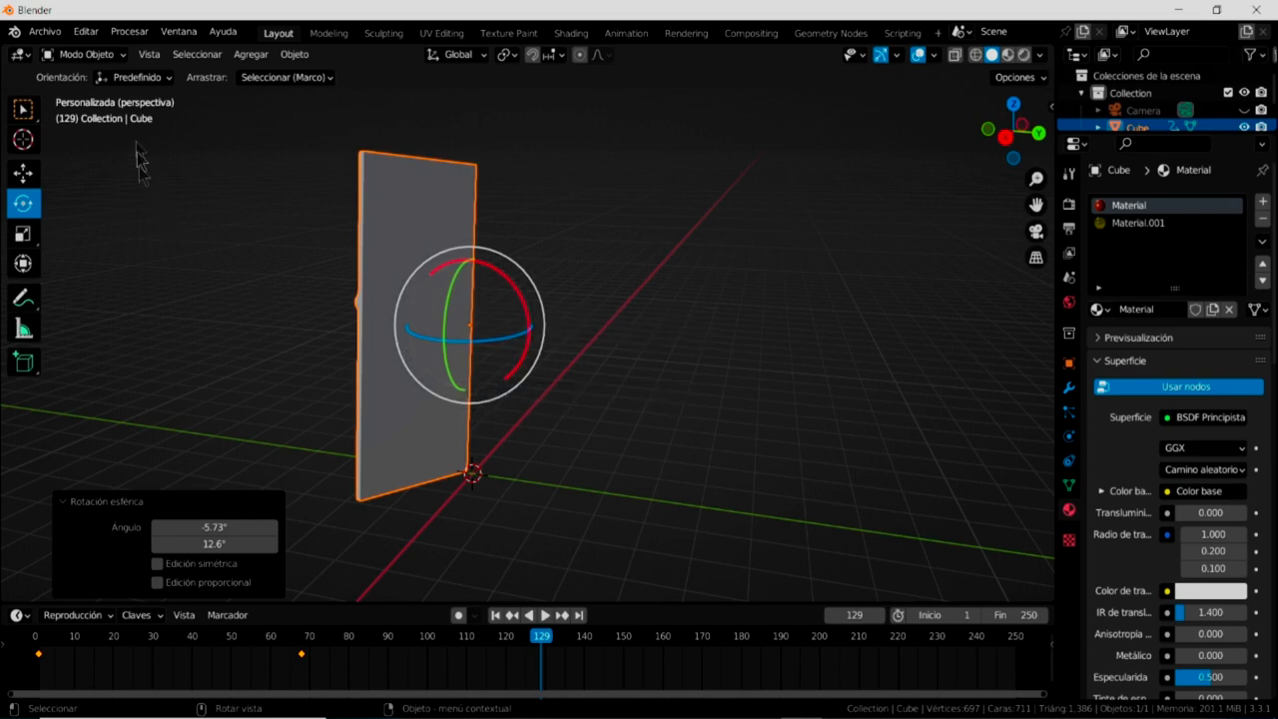
{"action": "left_click", "coordinate": [88, 32]}
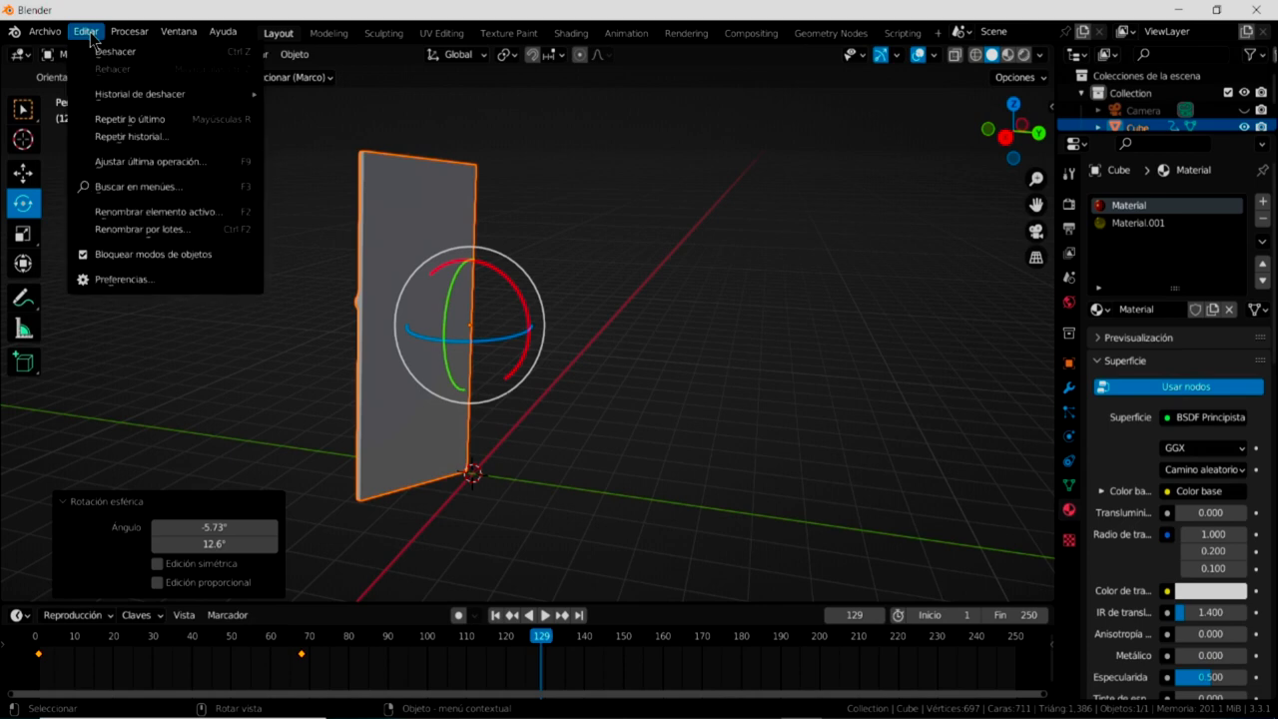
Undo the tilt, key the half-closed door at frame 129, and rotate it shut at frame 156.
{"action": "left_click", "coordinate": [101, 56]}
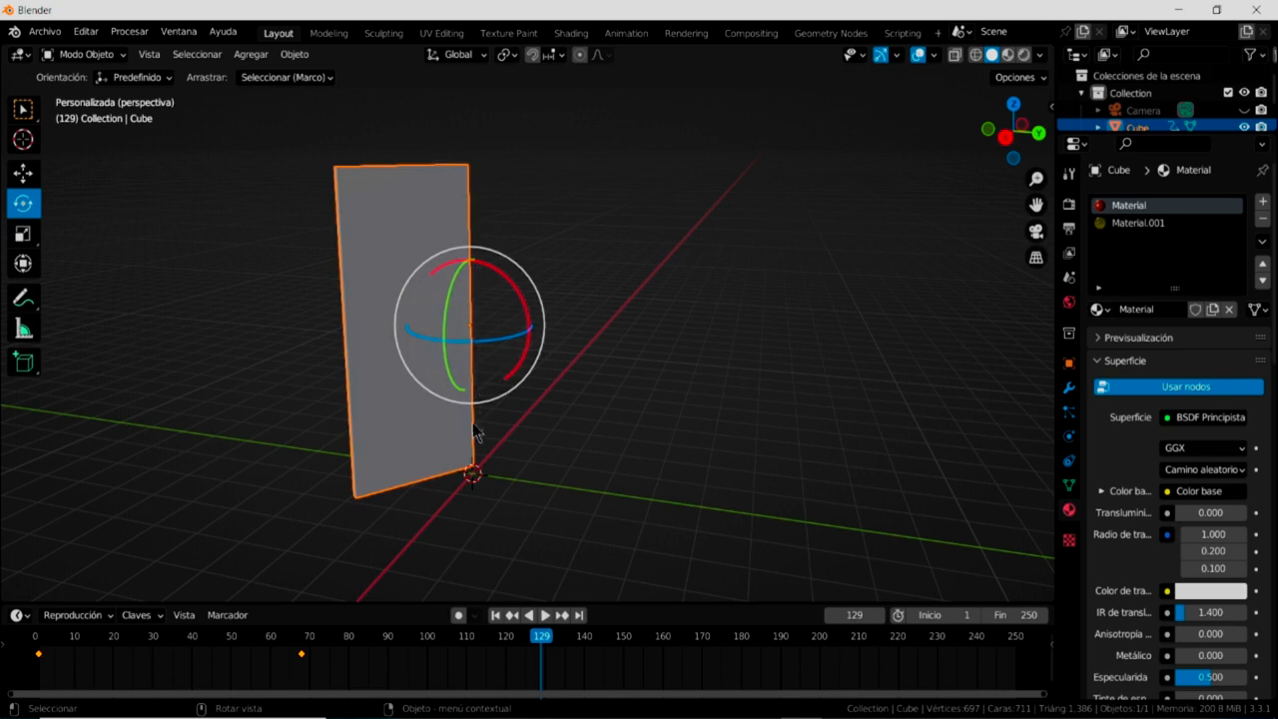
{"action": "left_click_drag", "start_coordinate": [491, 345], "coordinate": [503, 320]}
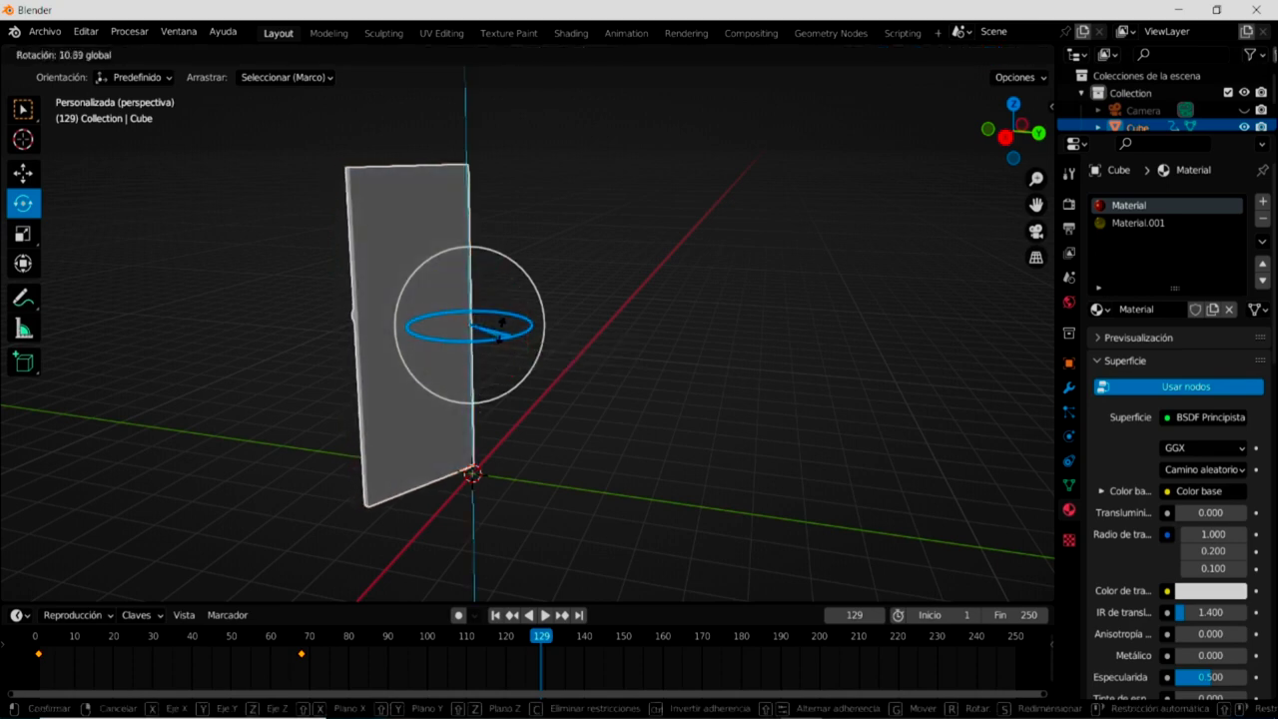
{"action": "mouse_move", "coordinate": [503, 320]}
{"action": "left_mouse_down"}
{"action": "mouse_move", "coordinate": [582, 300]}
{"action": "mouse_move", "coordinate": [548, 146]}
{"action": "left_mouse_up"}
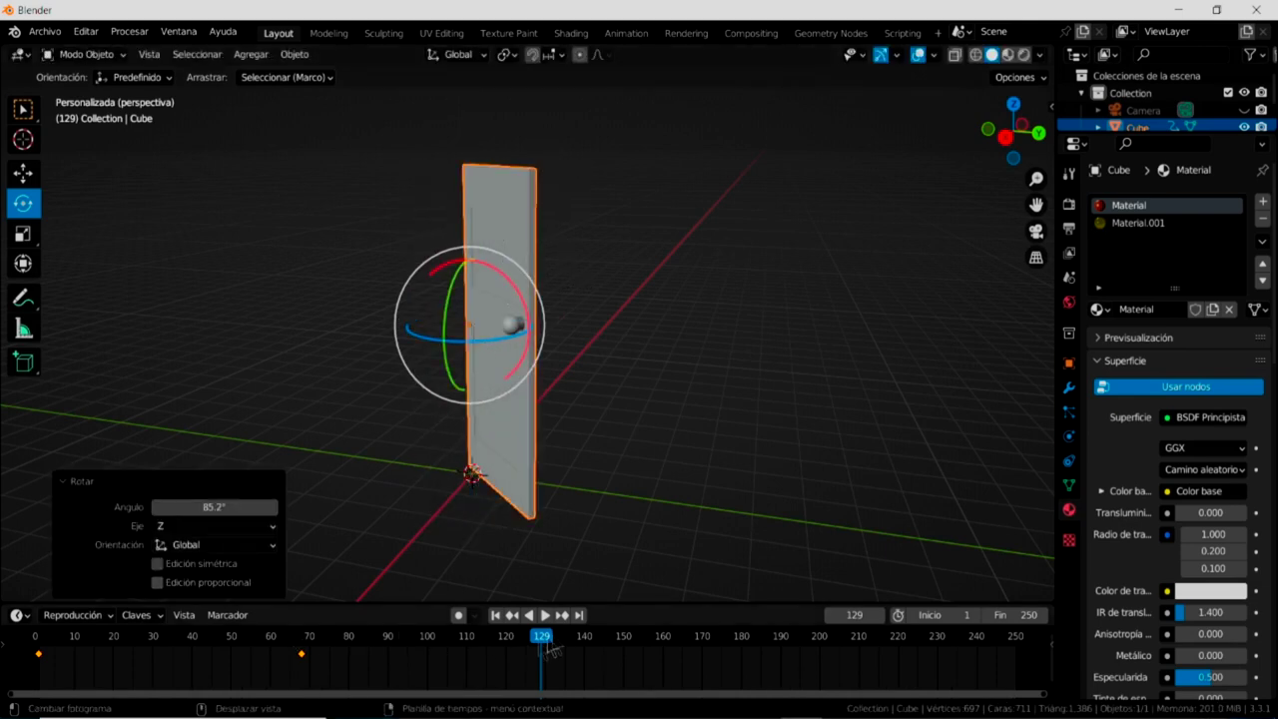
{"action": "left_click", "coordinate": [162, 620]}
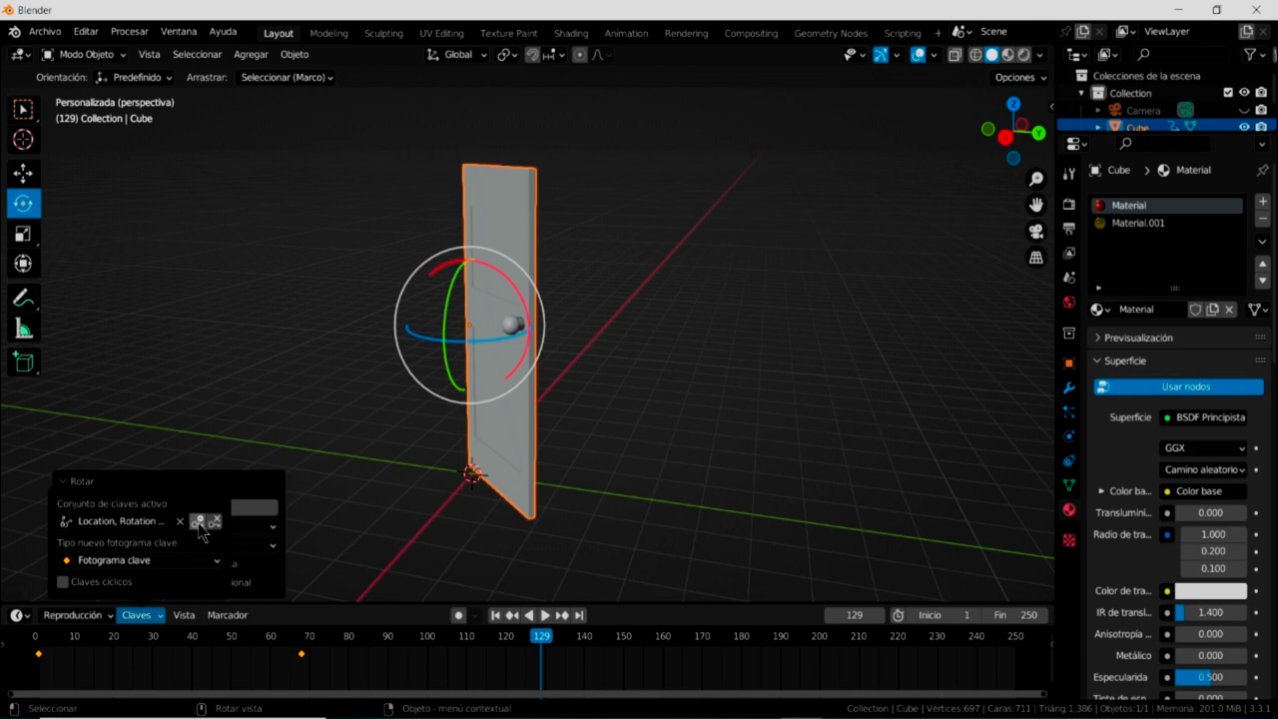
{"action": "left_click", "coordinate": [198, 523]}
{"action": "left_click_drag", "start_coordinate": [547, 642], "coordinate": [650, 640]}
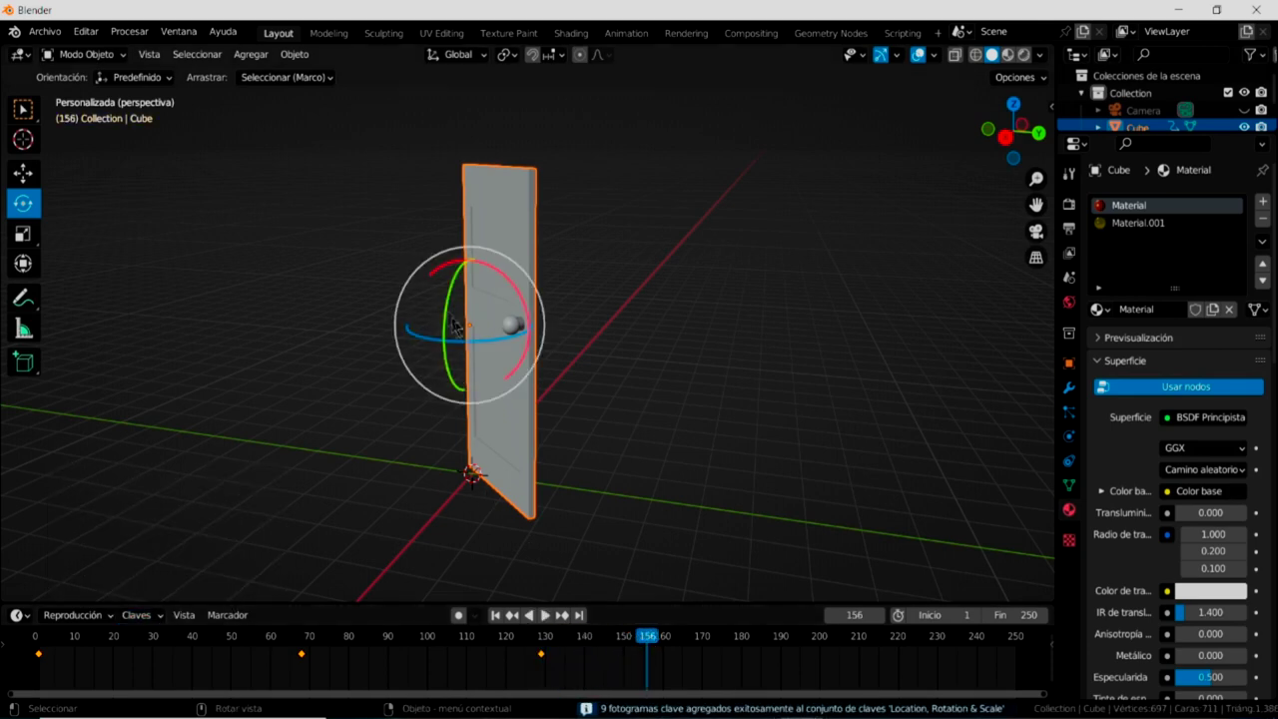
{"action": "left_click_drag", "start_coordinate": [463, 348], "coordinate": [480, 340]}
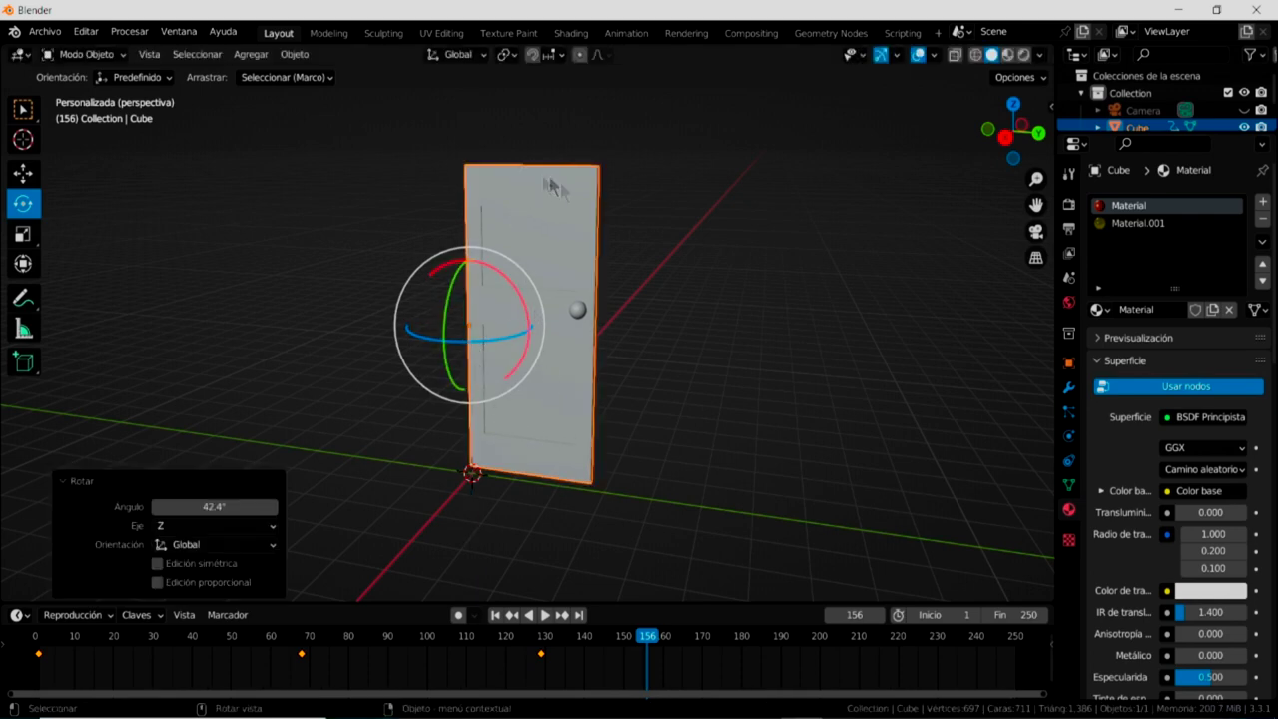
Key the door's pose at frame 156 and scrub back through the swing.
{"action": "left_click", "coordinate": [162, 621]}
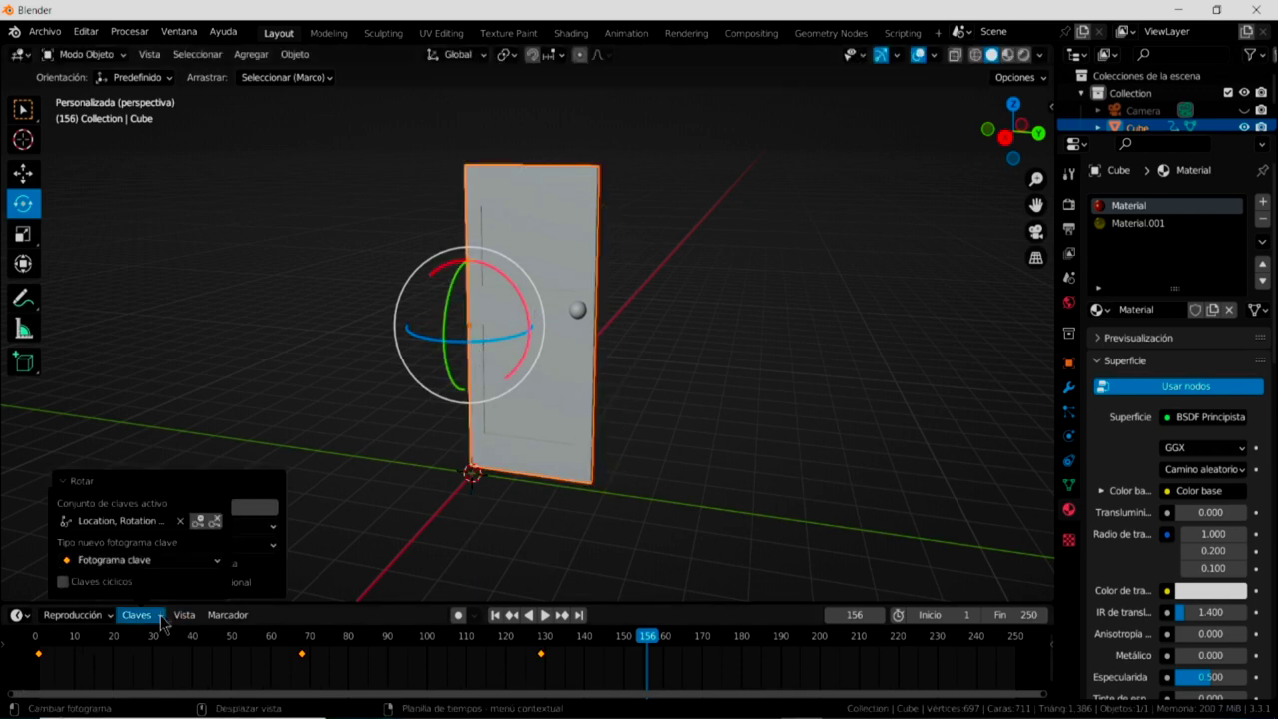
{"action": "left_click", "coordinate": [199, 522]}
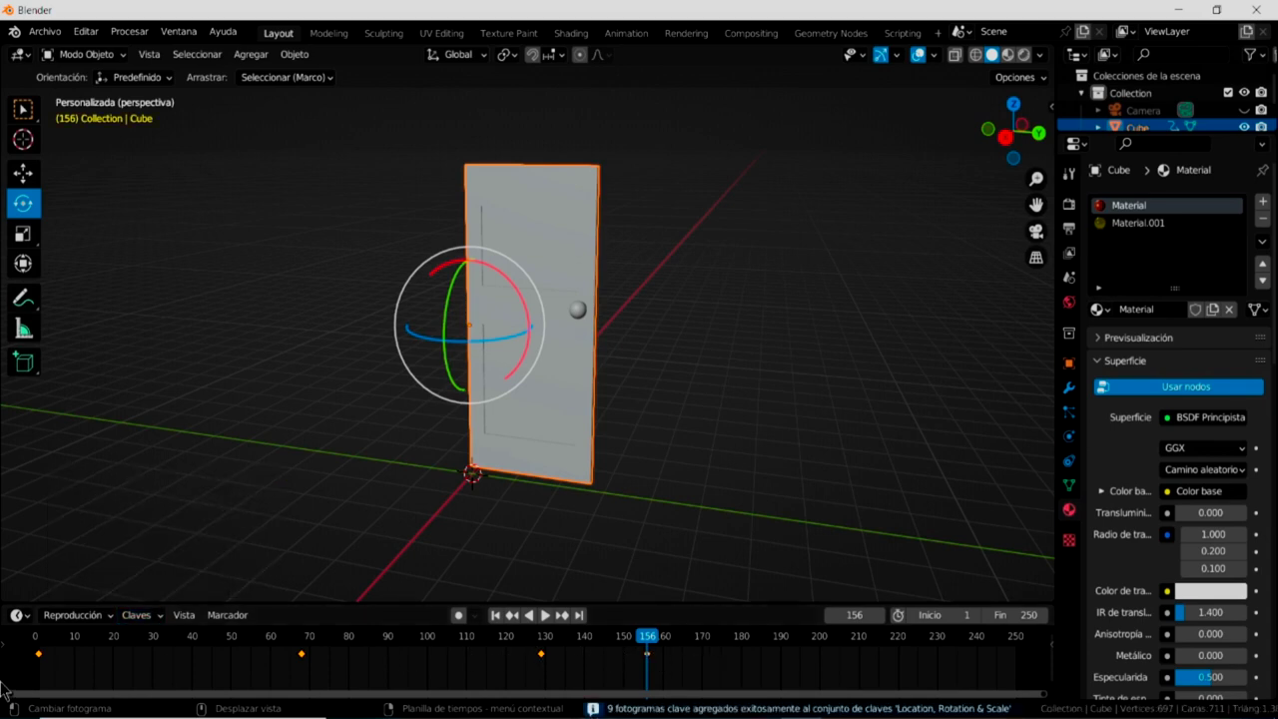
{"action": "key", "text": "space"}
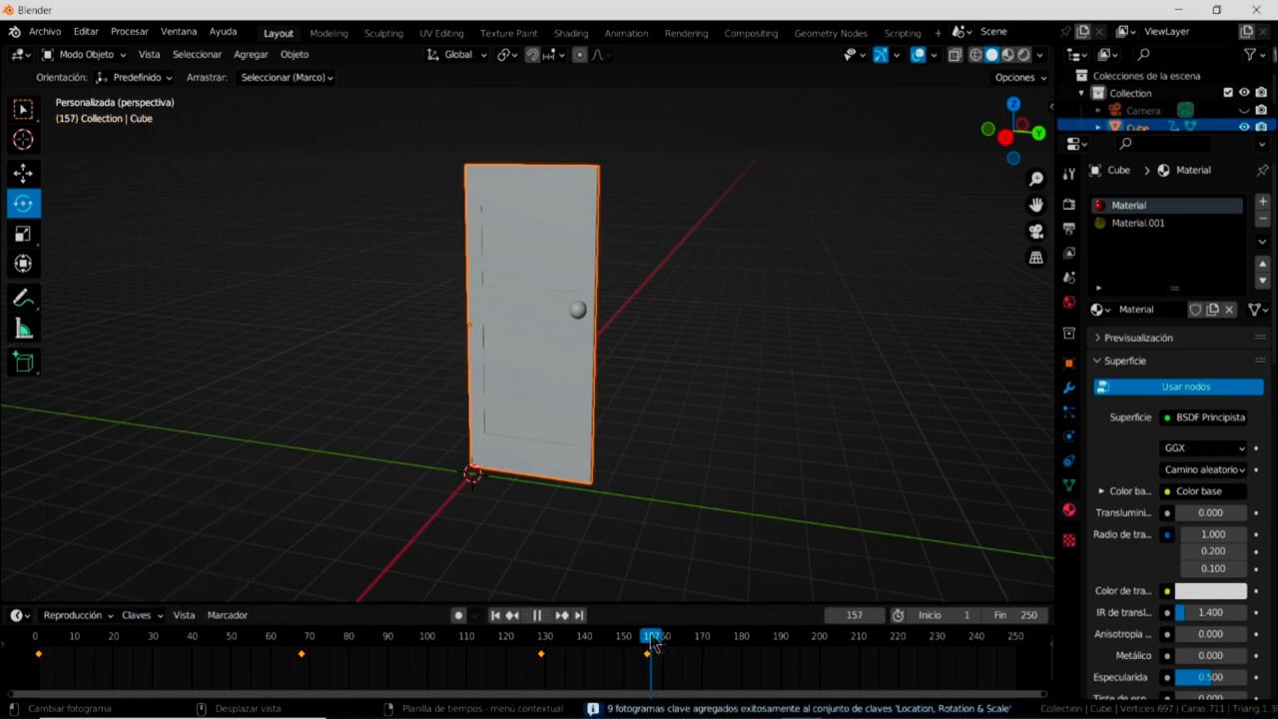
{"action": "mouse_move", "coordinate": [930, 659]}
{"action": "left_mouse_down"}
{"action": "mouse_move", "coordinate": [707, 687]}
{"action": "mouse_move", "coordinate": [613, 671]}
{"action": "mouse_move", "coordinate": [676, 649]}
{"action": "mouse_move", "coordinate": [653, 649]}
{"action": "left_mouse_up"}
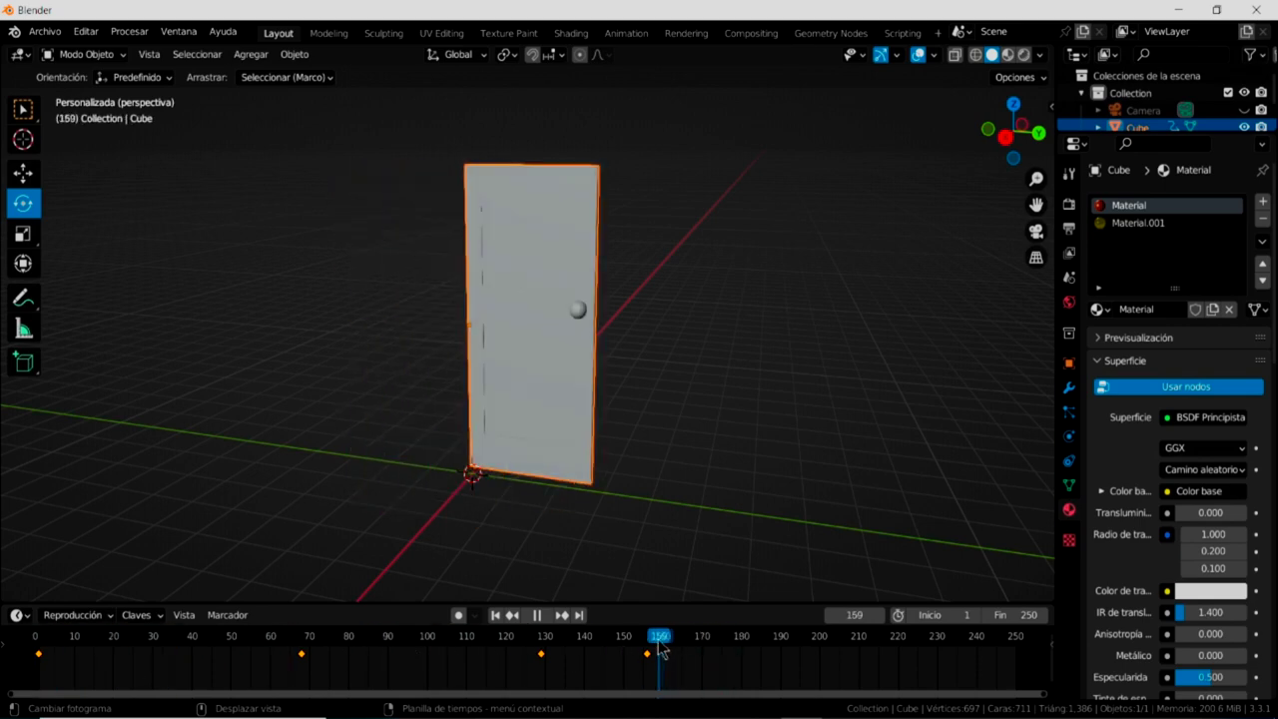
Set the animation's end frame to 170.
{"action": "left_click_drag", "start_coordinate": [653, 649], "coordinate": [698, 646]}
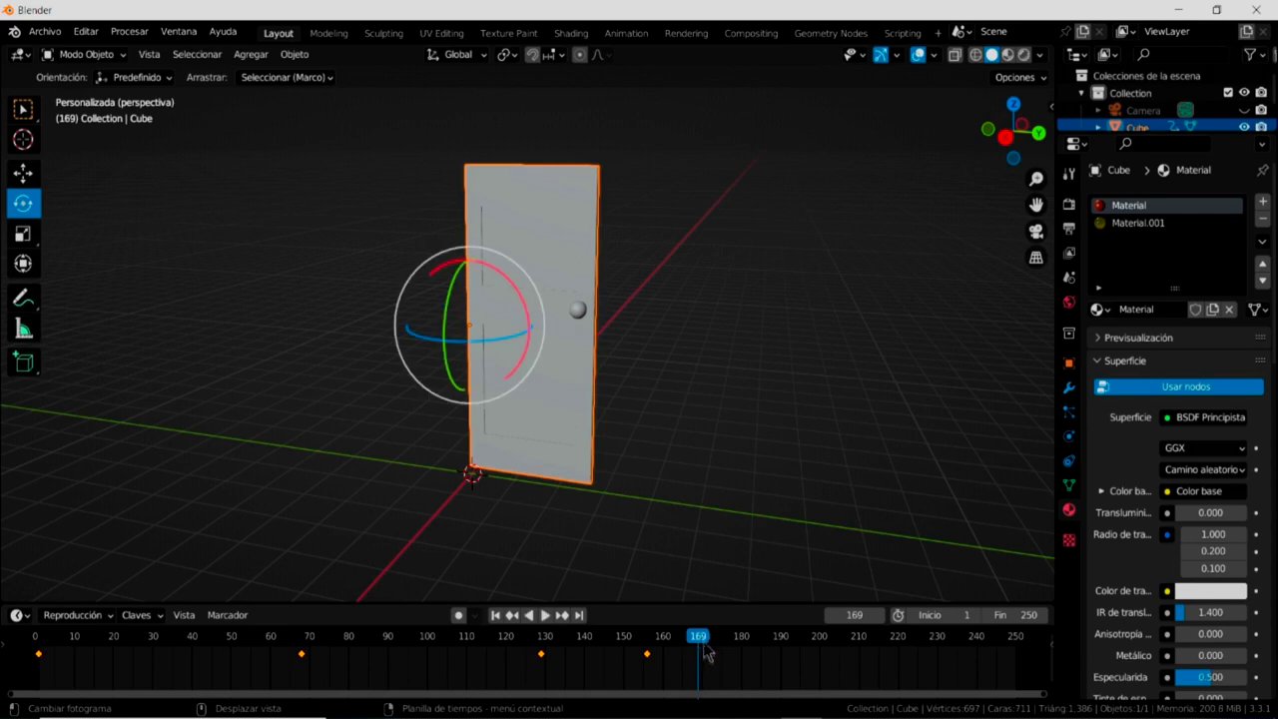
{"action": "left_click", "coordinate": [1032, 616]}
{"action": "type", "text": "170"}
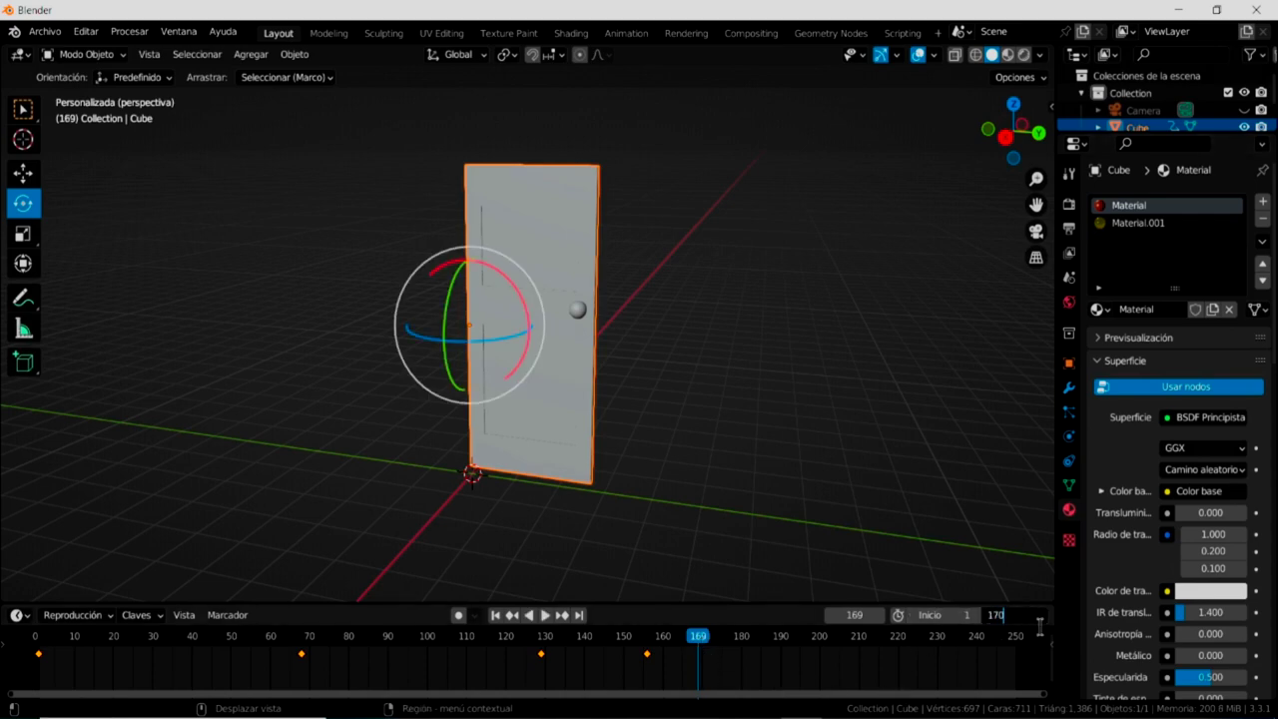
{"action": "key", "text": "Return"}
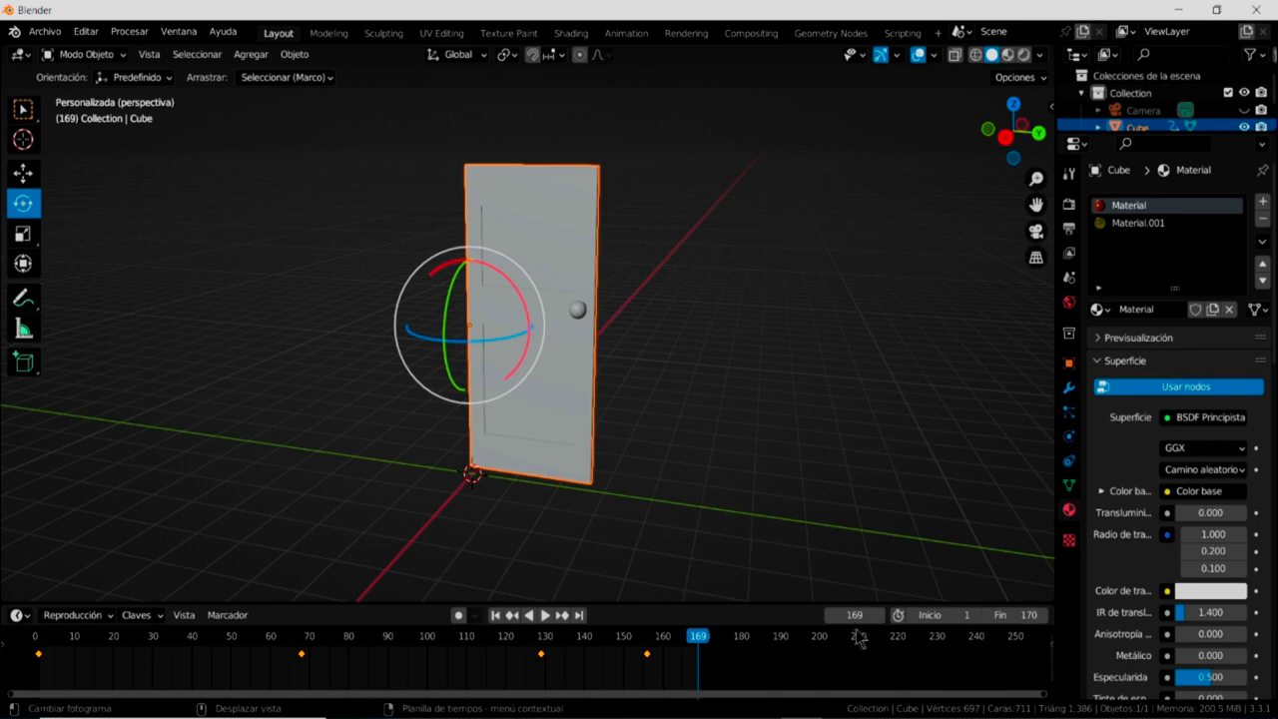
Play the door's 1–170 swing animation, stop it, and rewind to frame 1.
{"action": "left_click", "coordinate": [546, 618]}
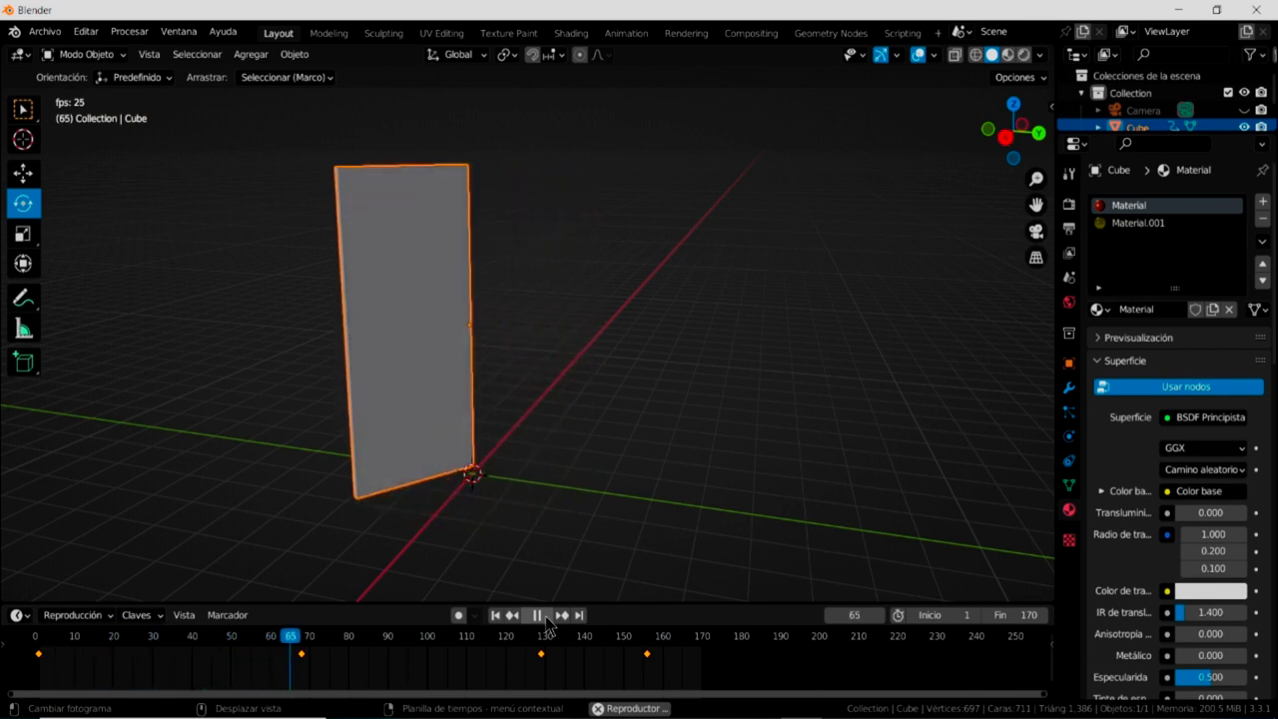
{"action": "left_click", "coordinate": [536, 615]}
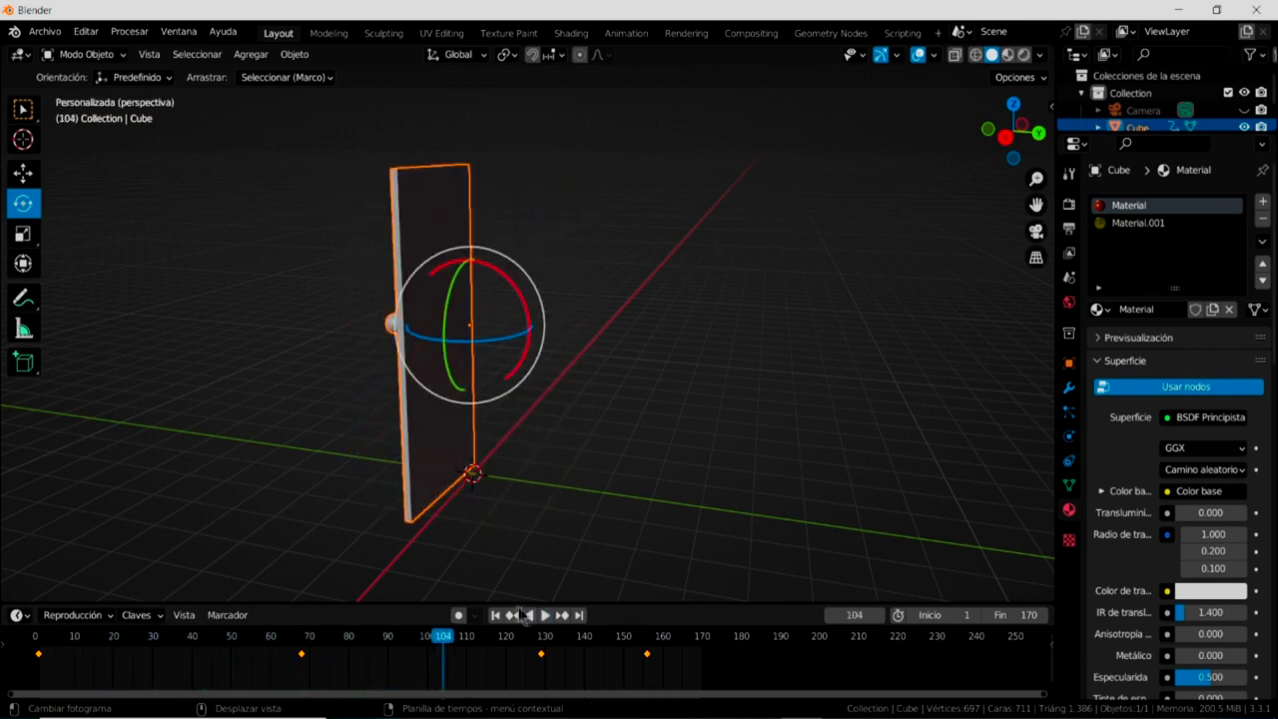
{"action": "left_click", "coordinate": [496, 615]}
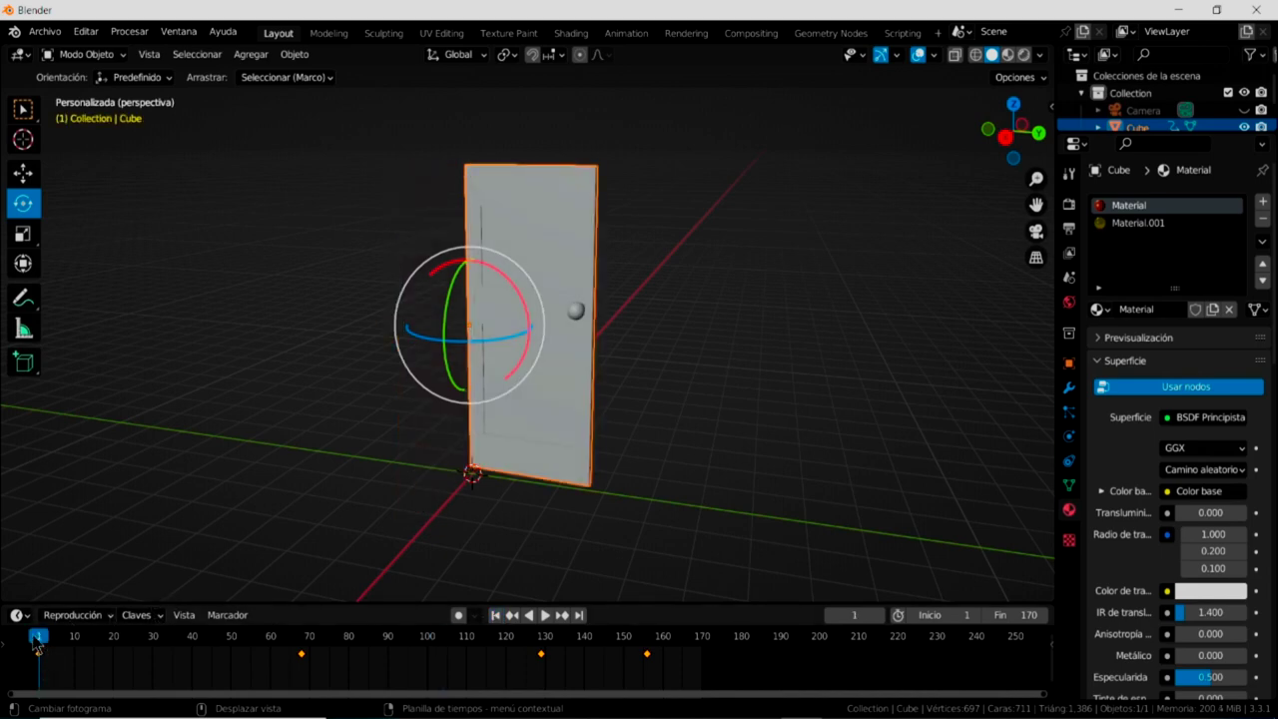
Switch to Material Preview to show the red wood door and yellow knob, then play and rewind.
{"action": "left_click", "coordinate": [1008, 56]}
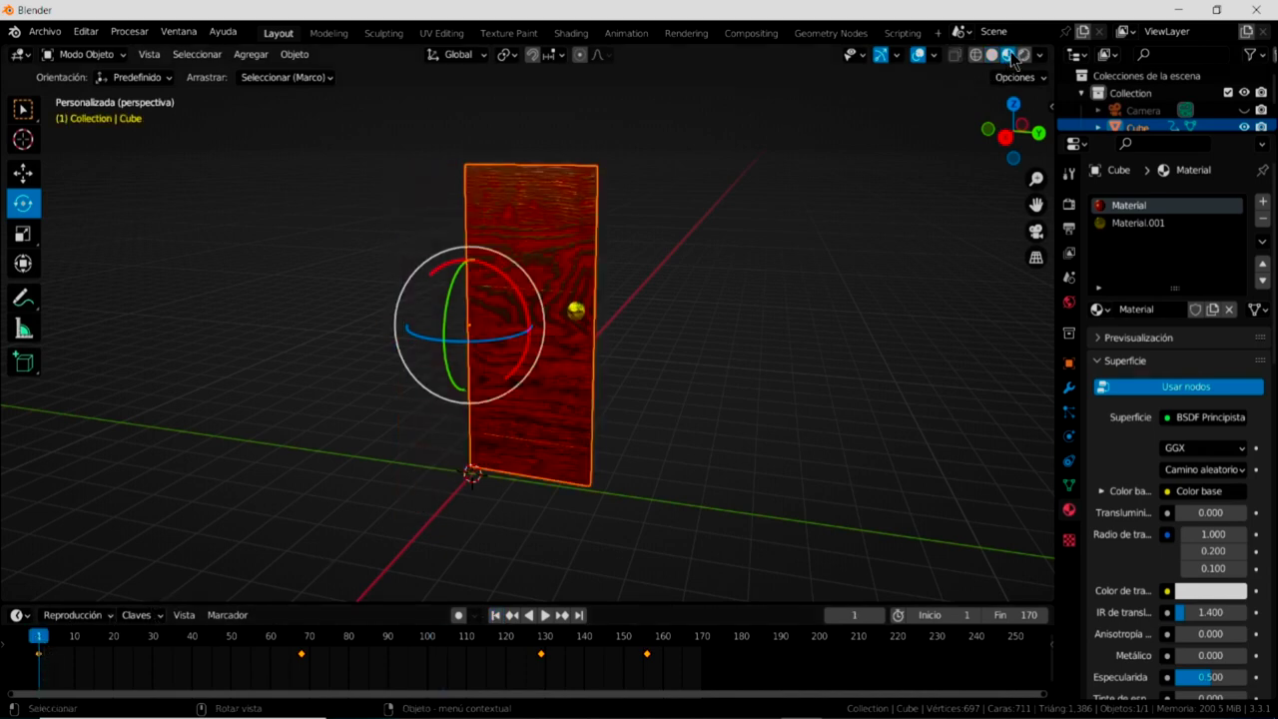
{"action": "left_click", "coordinate": [648, 371]}
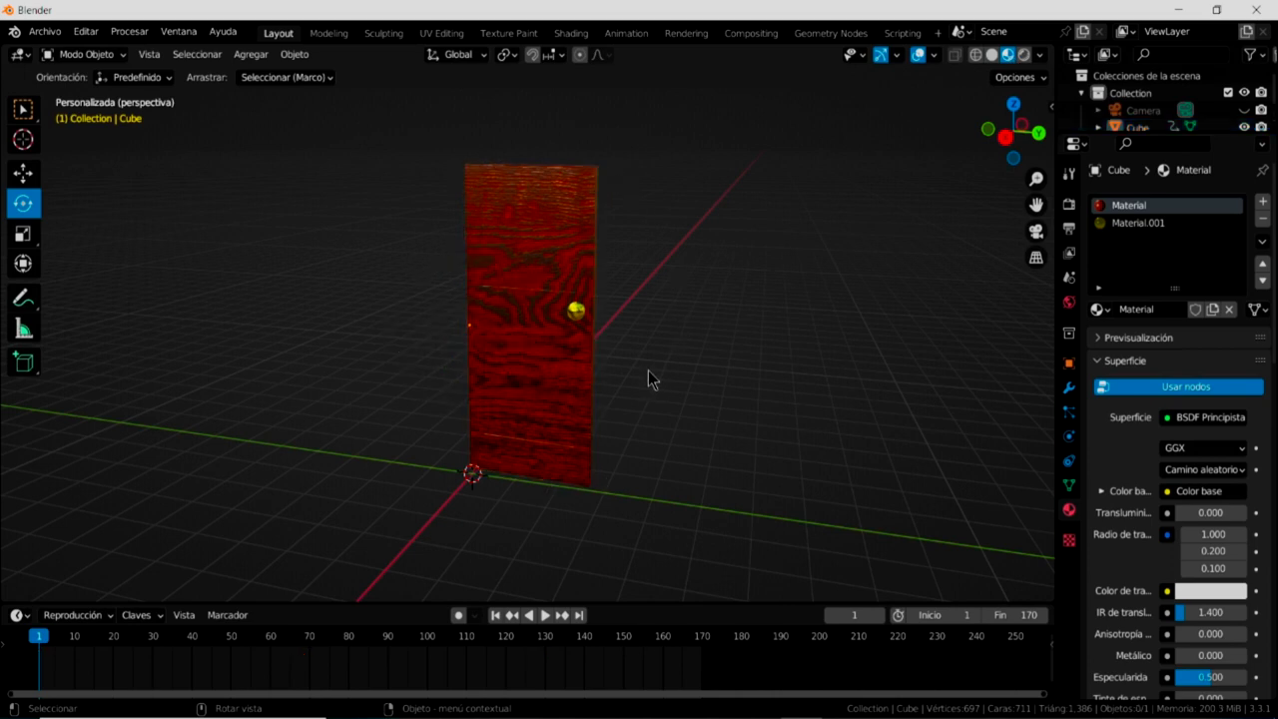
{"action": "left_click", "coordinate": [543, 616]}
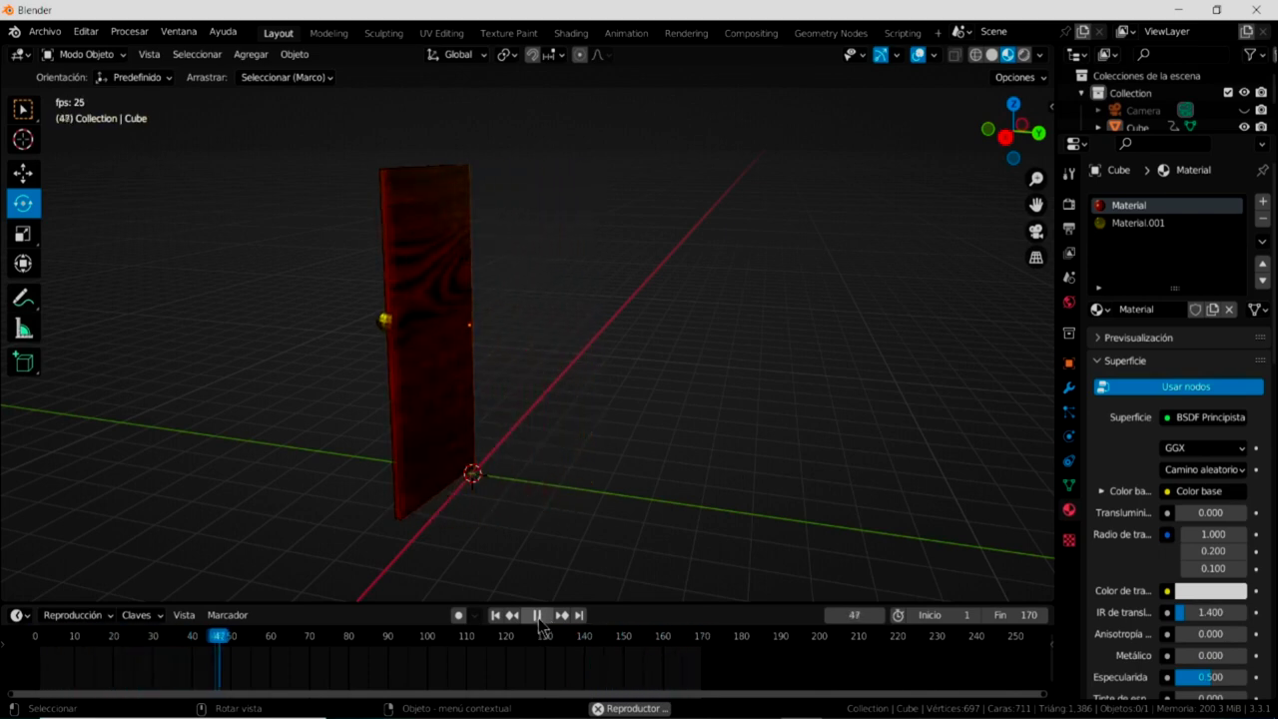
{"action": "left_click", "coordinate": [537, 616]}
{"action": "left_click", "coordinate": [496, 616]}
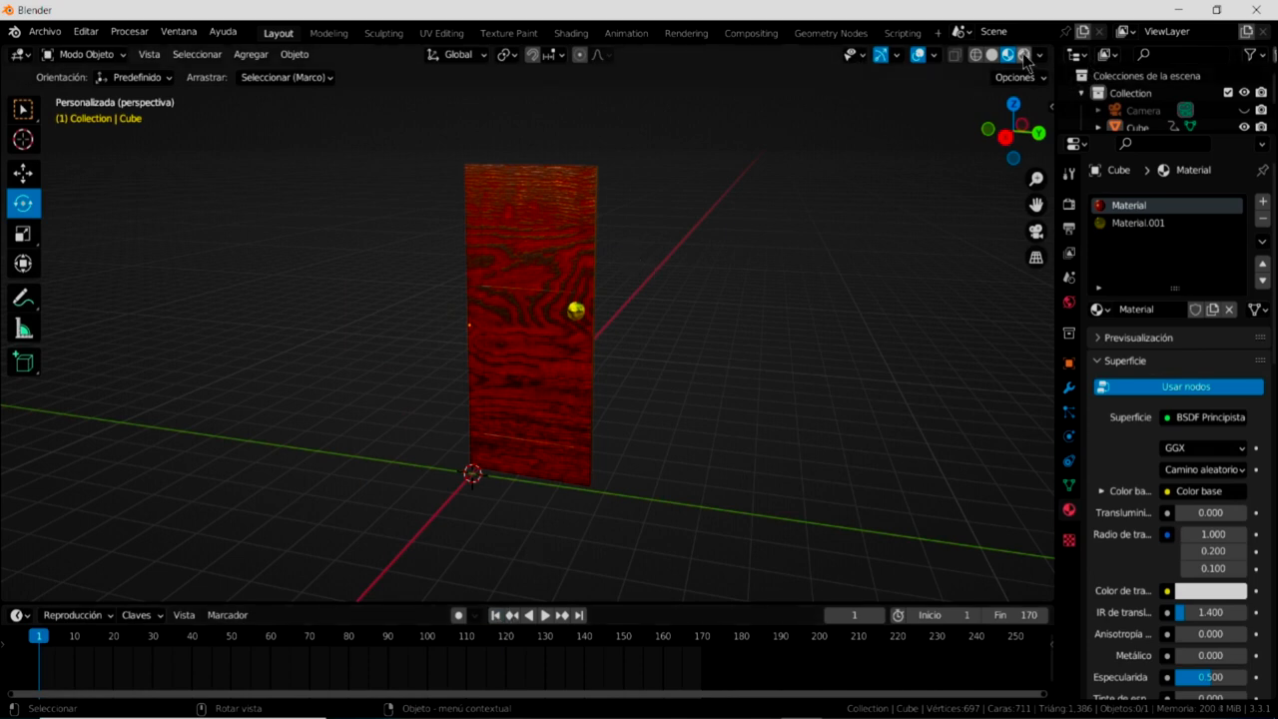
Switch to Rendered shading and make the Light visible in the Outliner.
{"action": "left_click", "coordinate": [1023, 56]}
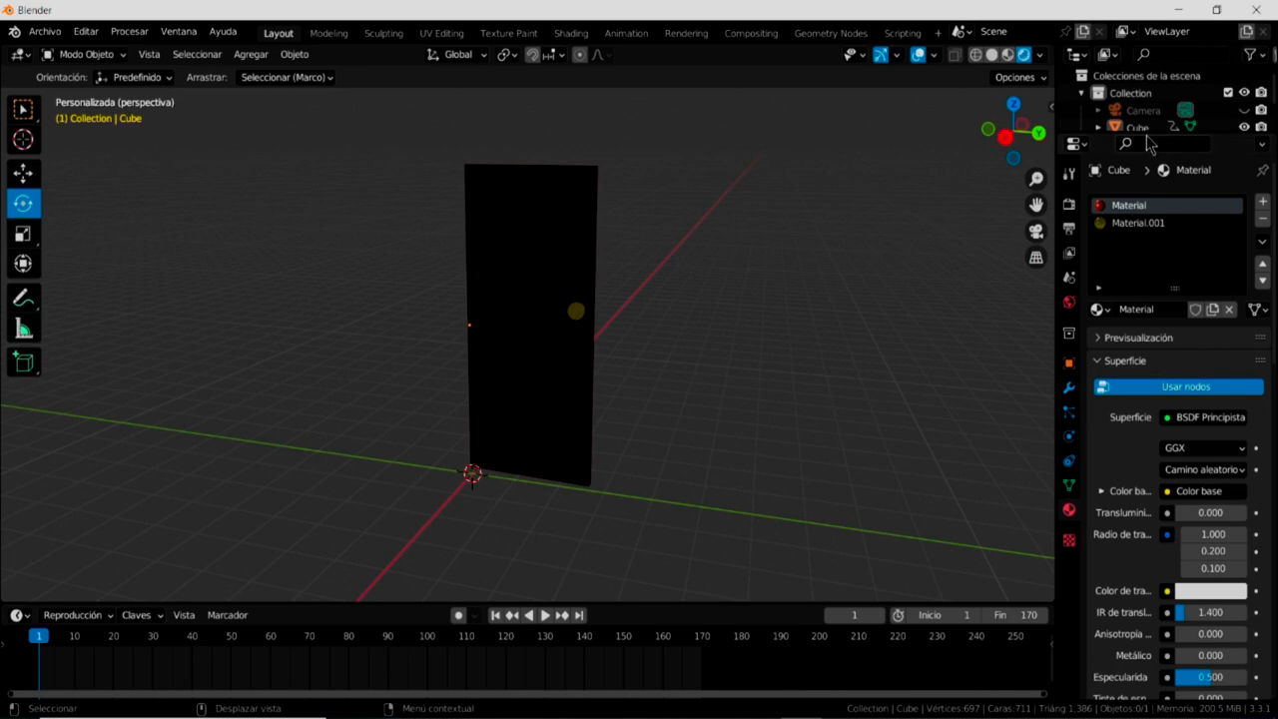
{"action": "left_click_drag", "start_coordinate": [1148, 143], "coordinate": [1132, 241]}
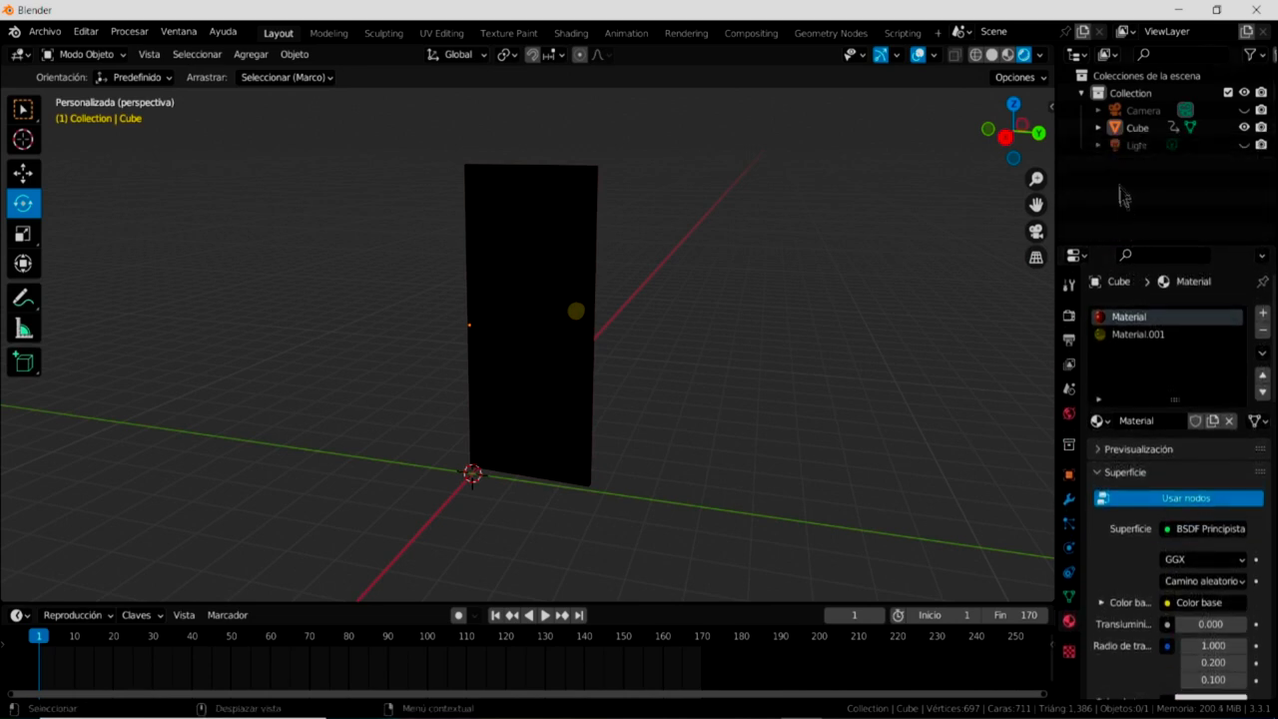
{"action": "left_click", "coordinate": [1244, 145]}
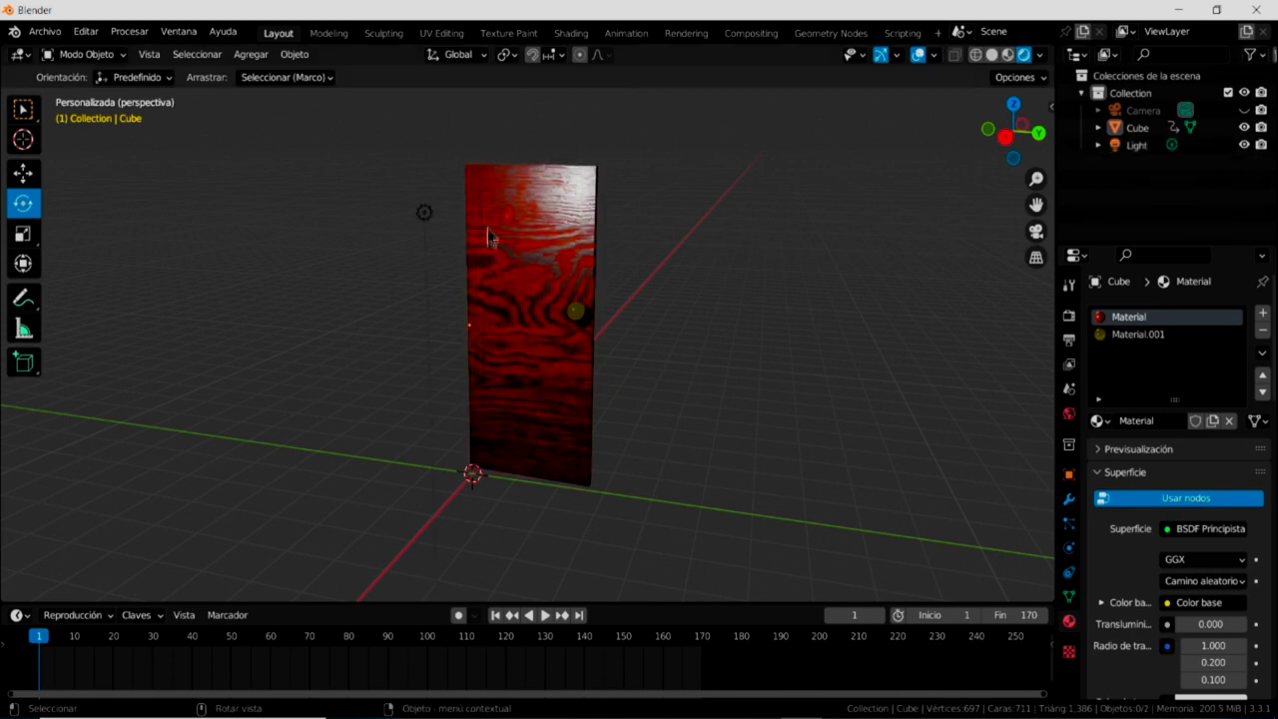
Move the point light up and left beside the door so the wood is lit.
{"action": "left_click", "coordinate": [424, 215]}
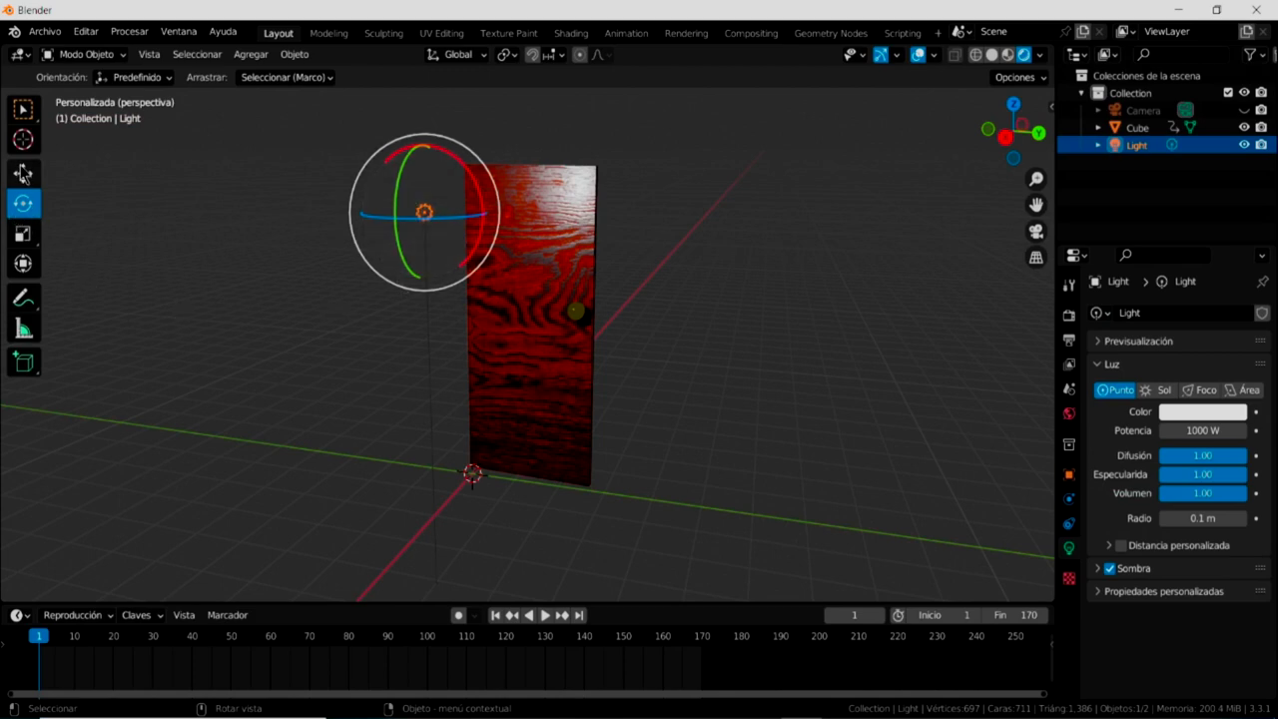
{"action": "left_click", "coordinate": [23, 172]}
{"action": "mouse_move", "coordinate": [425, 215]}
{"action": "left_mouse_down"}
{"action": "mouse_move", "coordinate": [410, 241]}
{"action": "mouse_move", "coordinate": [447, 432]}
{"action": "mouse_move", "coordinate": [541, 237]}
{"action": "mouse_move", "coordinate": [491, 222]}
{"action": "mouse_move", "coordinate": [384, 273]}
{"action": "mouse_move", "coordinate": [399, 274]}
{"action": "mouse_move", "coordinate": [372, 240]}
{"action": "mouse_move", "coordinate": [350, 327]}
{"action": "mouse_move", "coordinate": [335, 321]}
{"action": "left_mouse_up"}
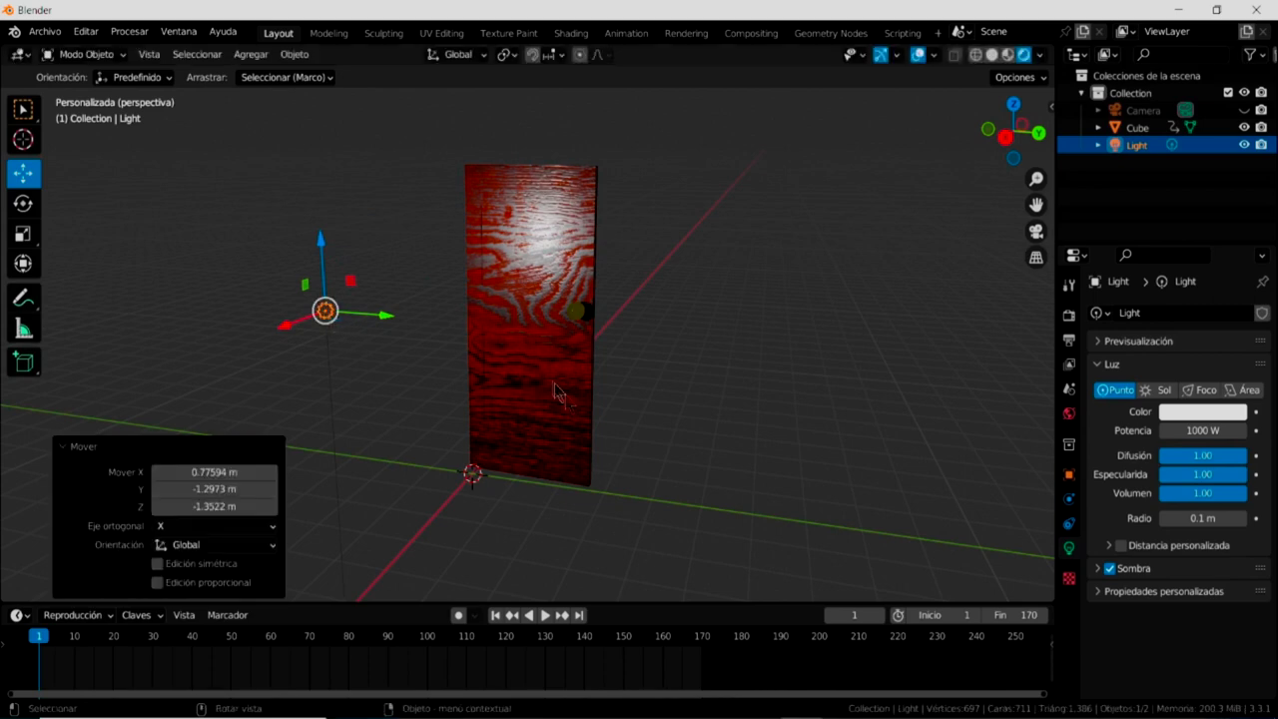
{"action": "mouse_move", "coordinate": [701, 456]}
{"action": "middle_mouse_down"}
{"action": "mouse_move", "coordinate": [740, 451]}
{"action": "mouse_move", "coordinate": [721, 439]}
{"action": "middle_mouse_up"}
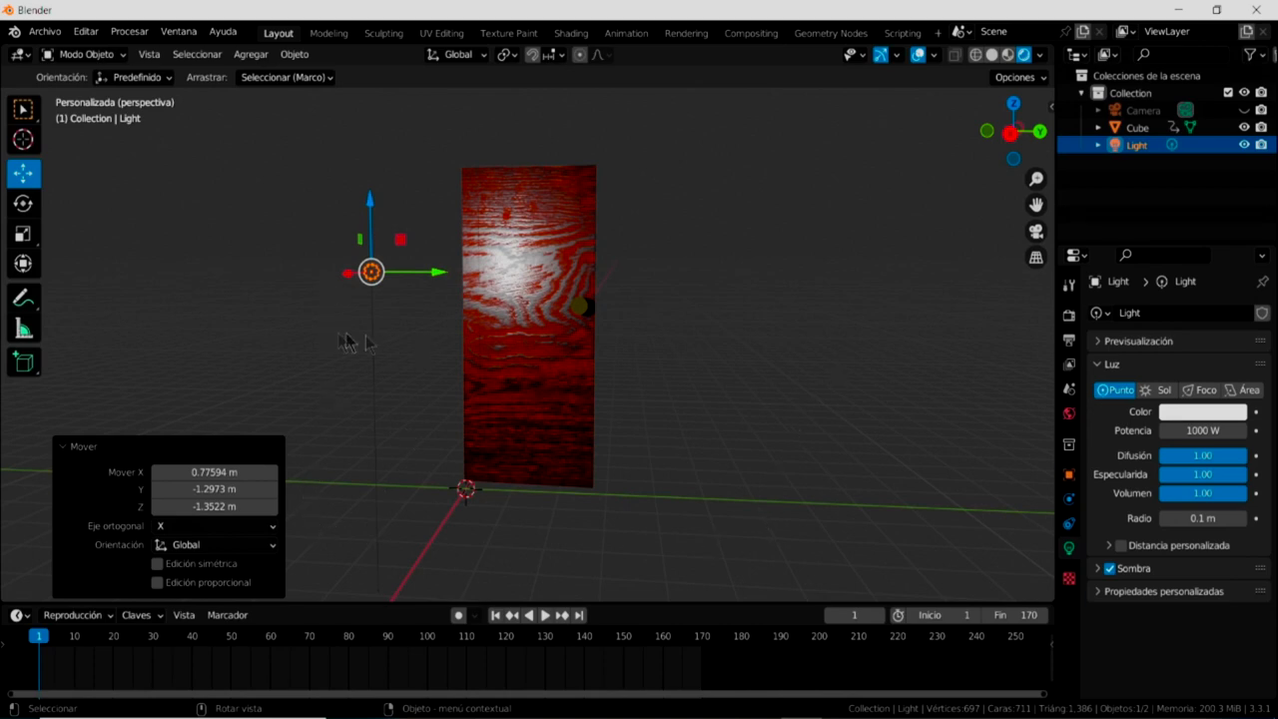
Watch the lit door swing while zooming and orbiting, switching back to Material Preview.
{"action": "left_click", "coordinate": [321, 364]}
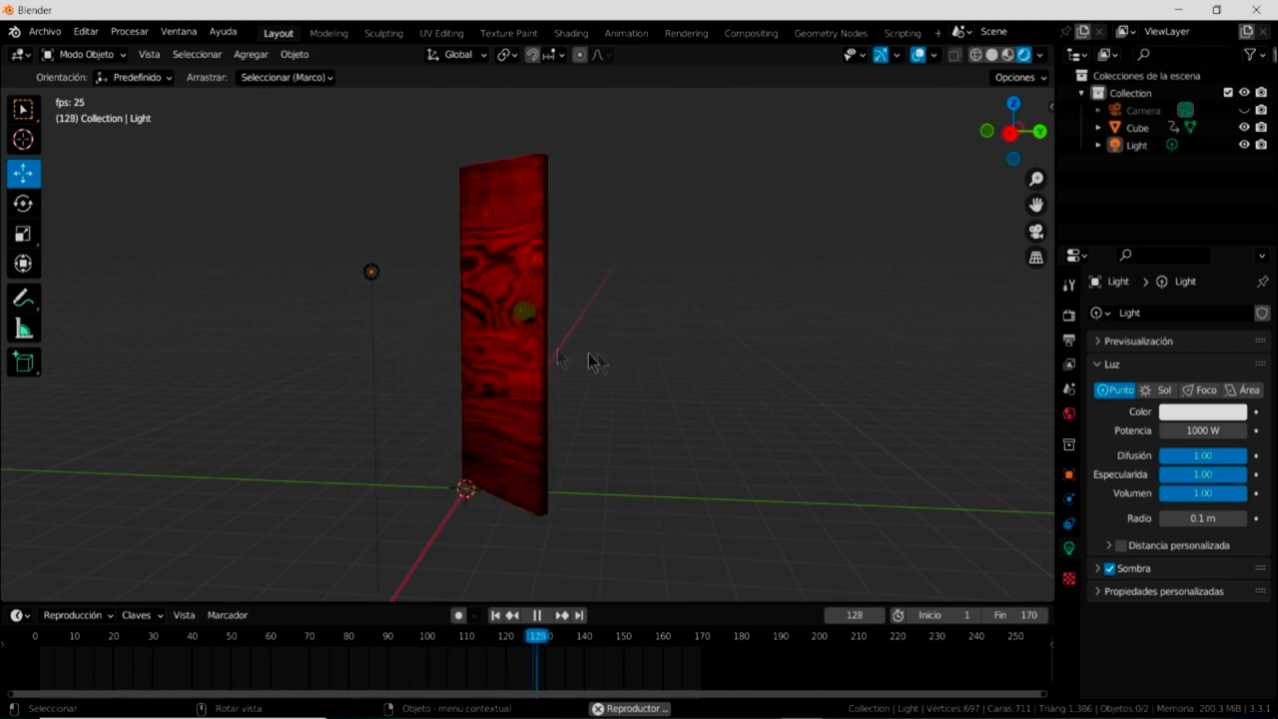
{"action": "scroll", "coordinate": [599, 444], "scroll_direction": "up", "scroll_amount": 2}
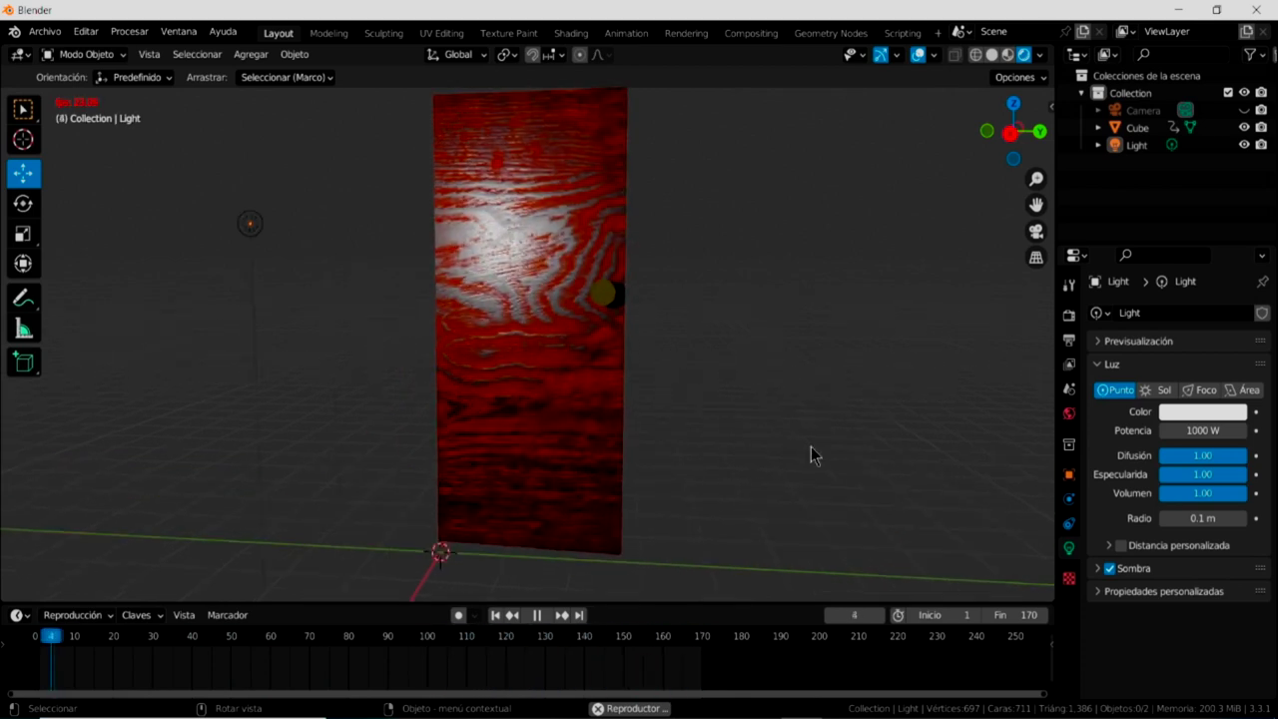
{"action": "middle_click_drag", "start_coordinate": [785, 442], "coordinate": [808, 445]}
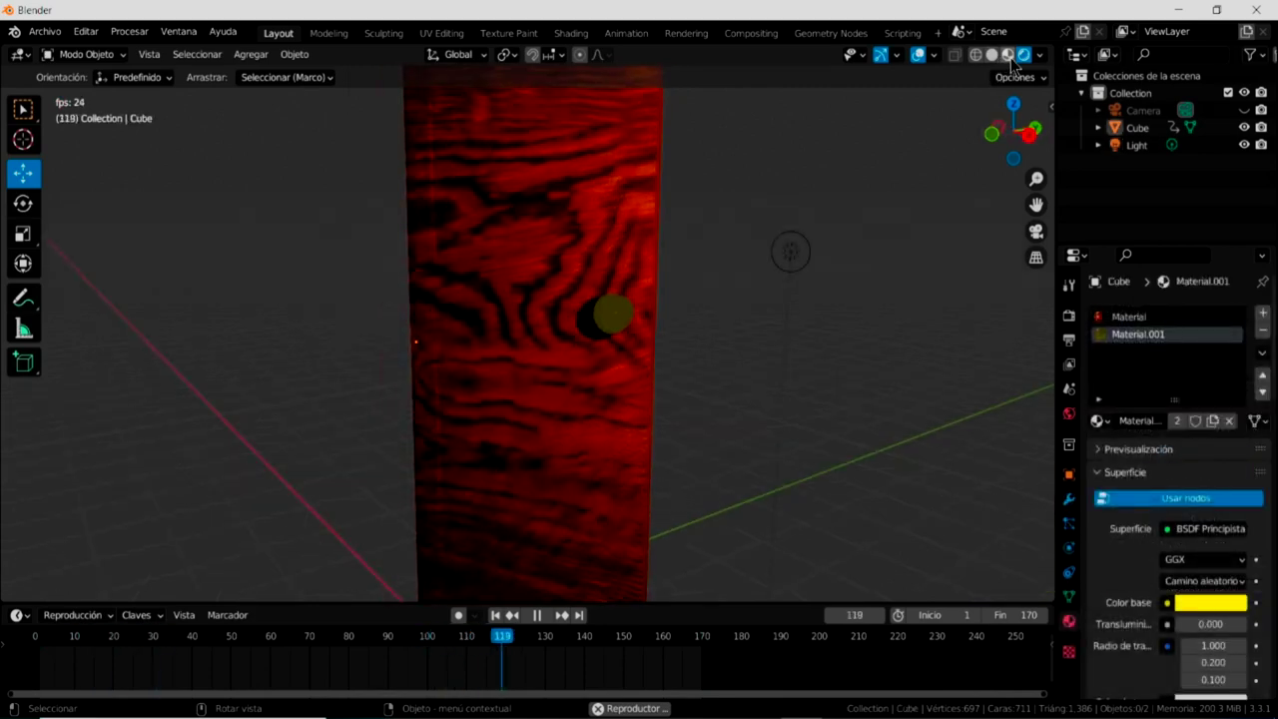
{"action": "left_click", "coordinate": [1007, 54]}
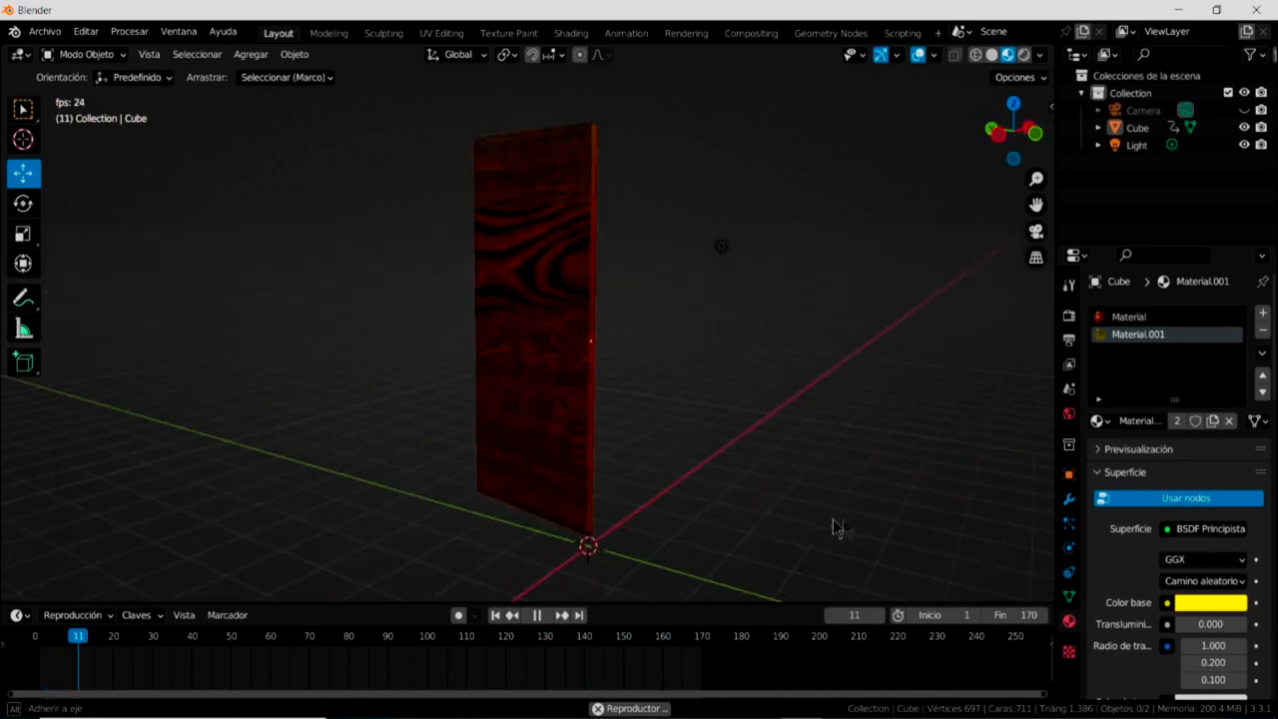
{"action": "mouse_move", "coordinate": [878, 486]}
{"action": "middle_mouse_down"}
{"action": "mouse_move", "coordinate": [712, 523]}
{"action": "mouse_move", "coordinate": [700, 493]}
{"action": "middle_mouse_up"}
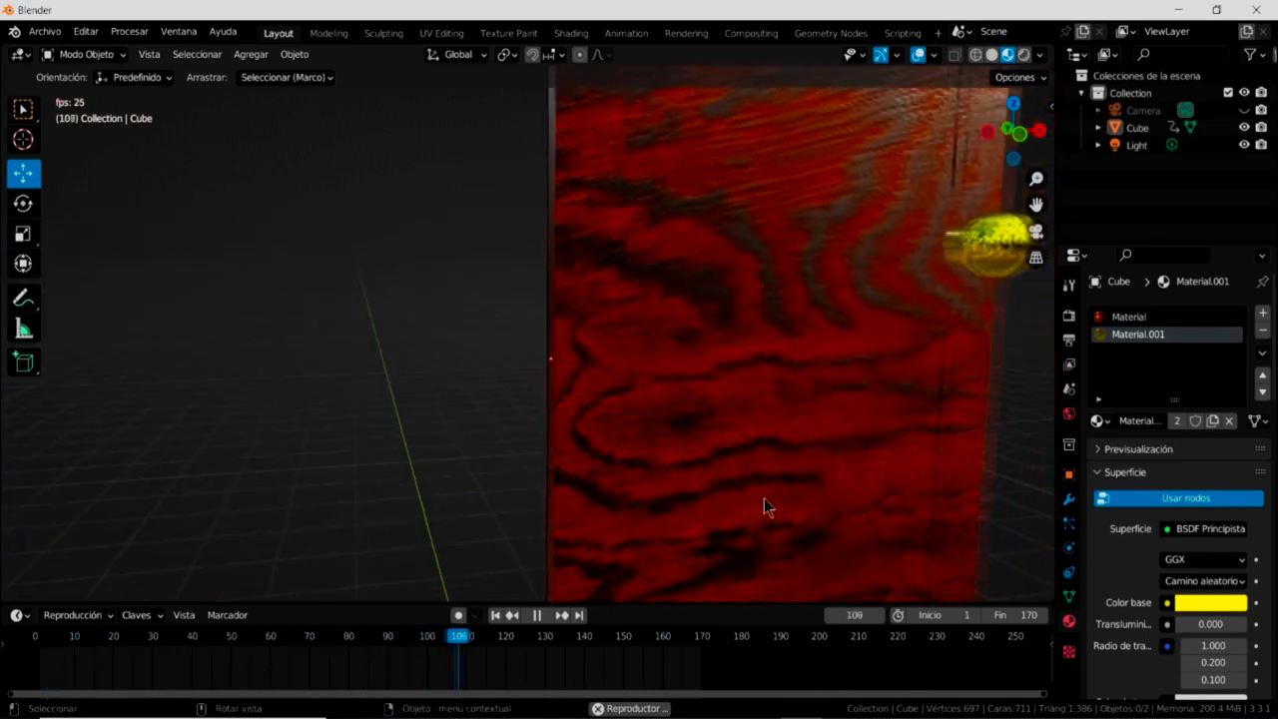